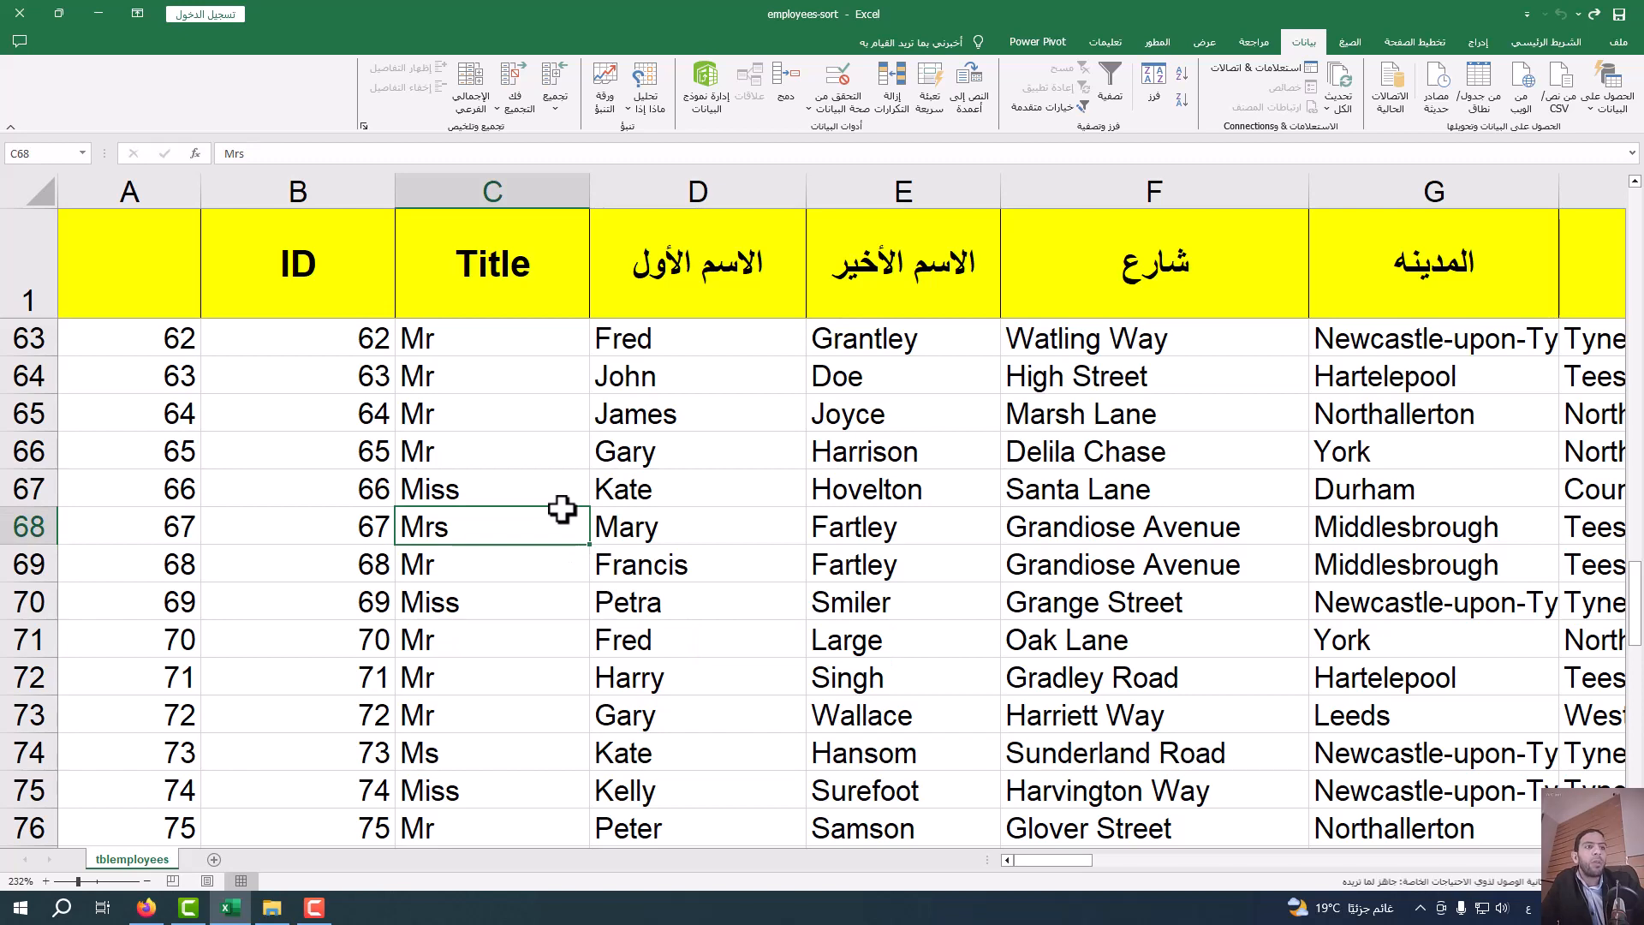
left_click(1034, 463)
left_click_drag(78, 882, 86, 881)
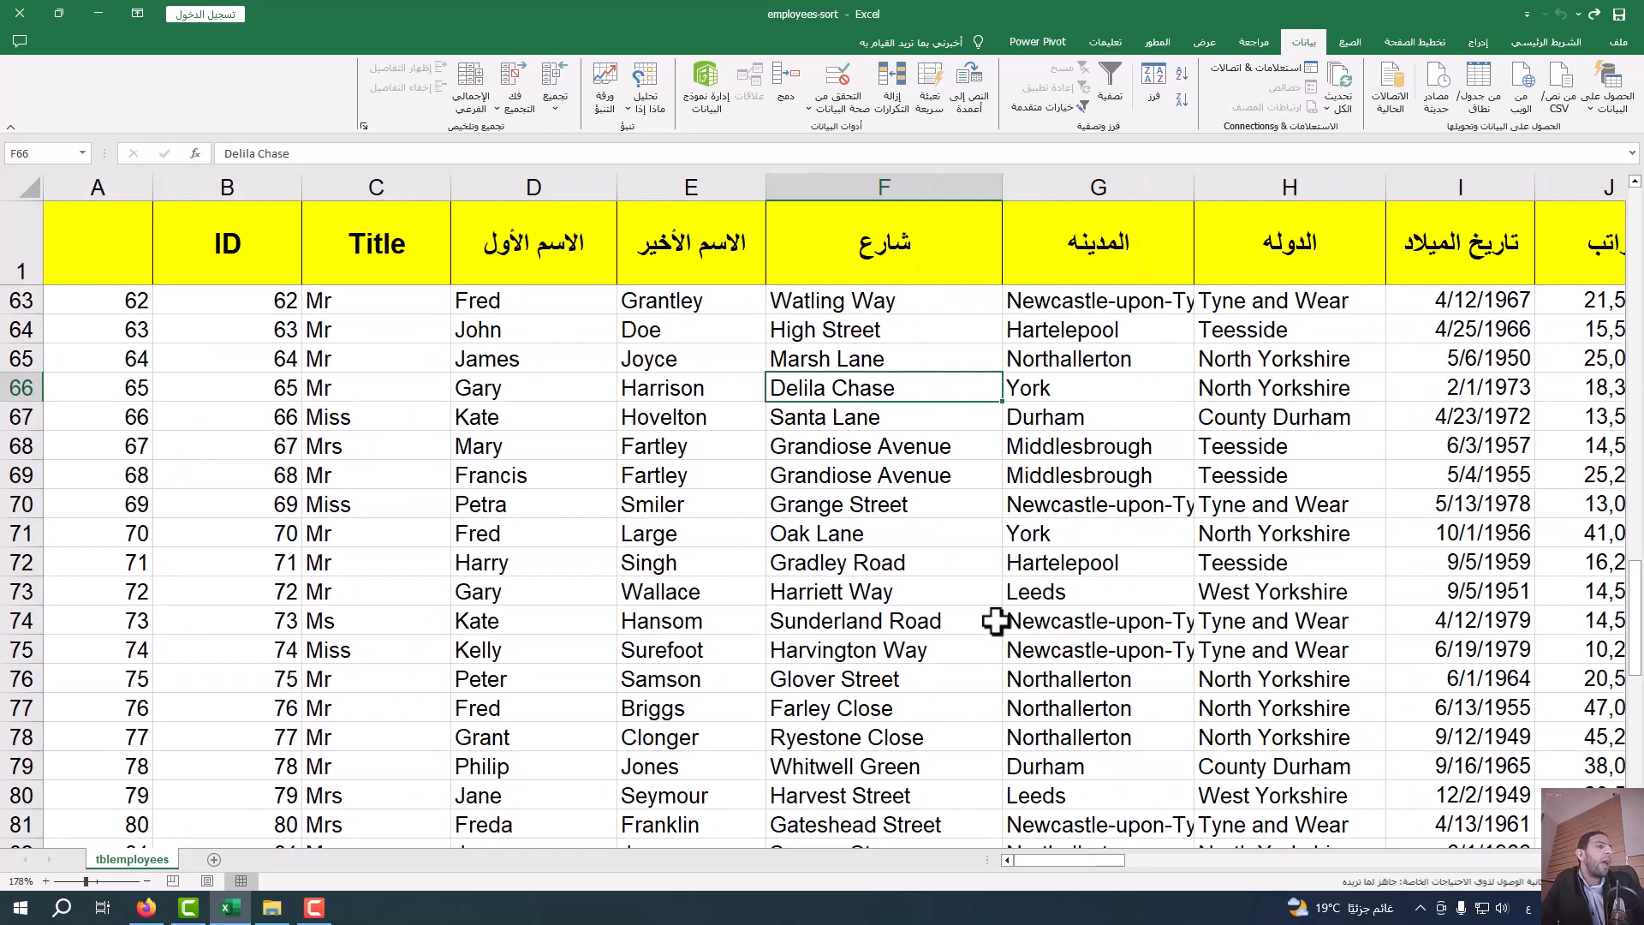
mouse_move(1122, 860)
left_mouse_down()
mouse_move(1266, 857)
mouse_move(1093, 863)
left_mouse_up()
left_click(844, 414)
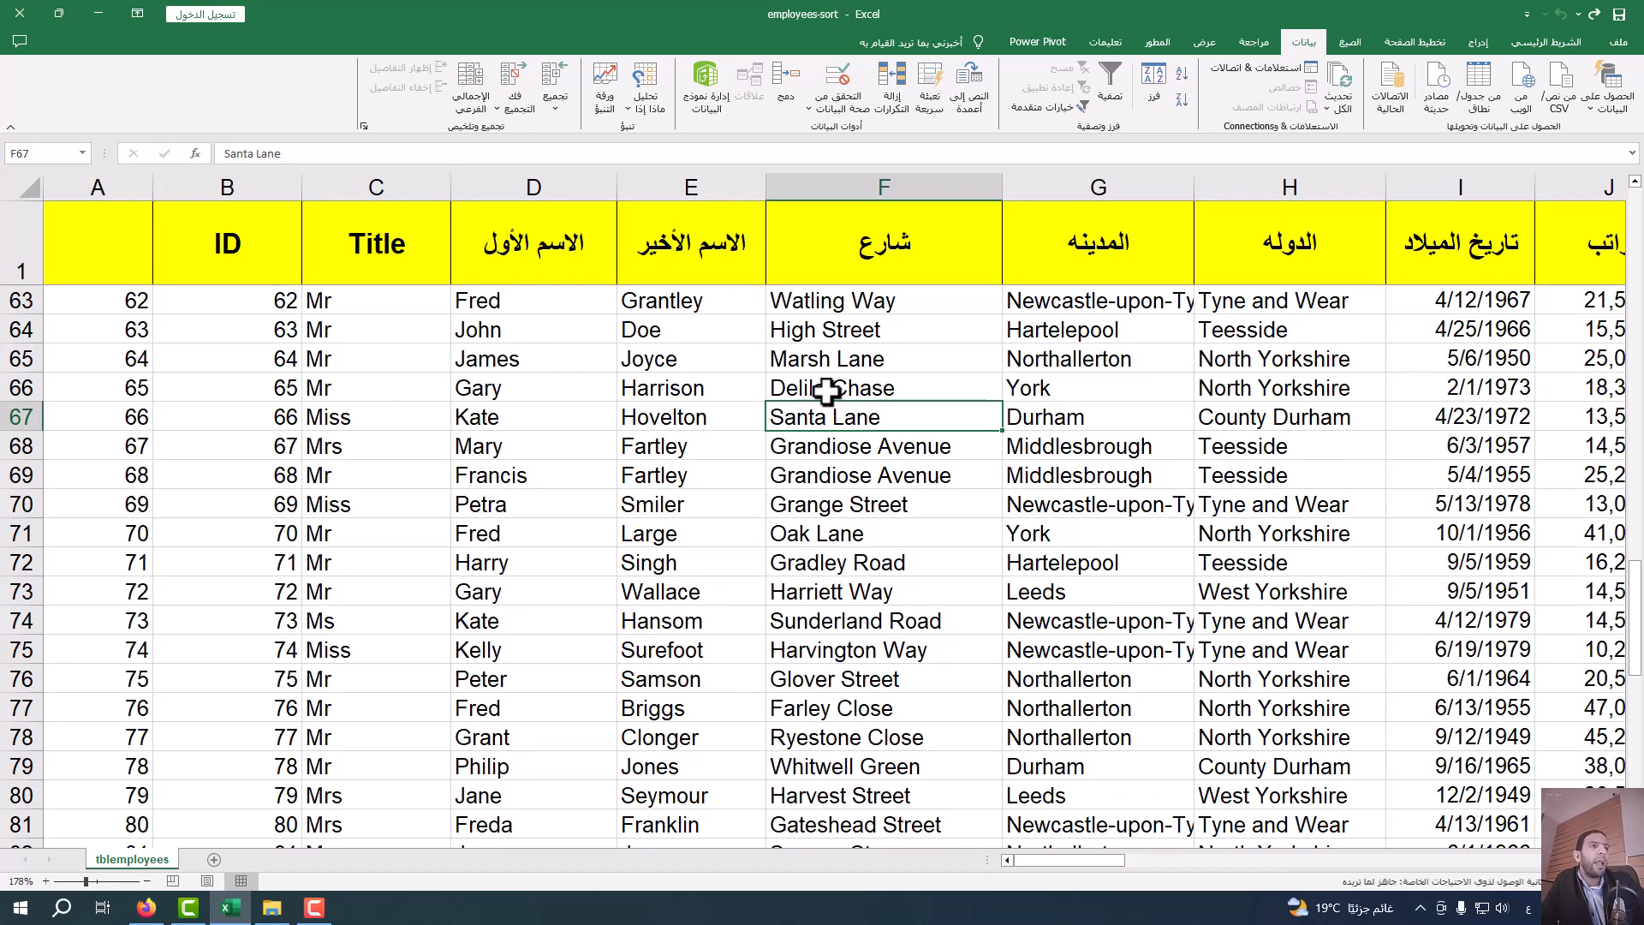
left_click(675, 244)
left_click(927, 246)
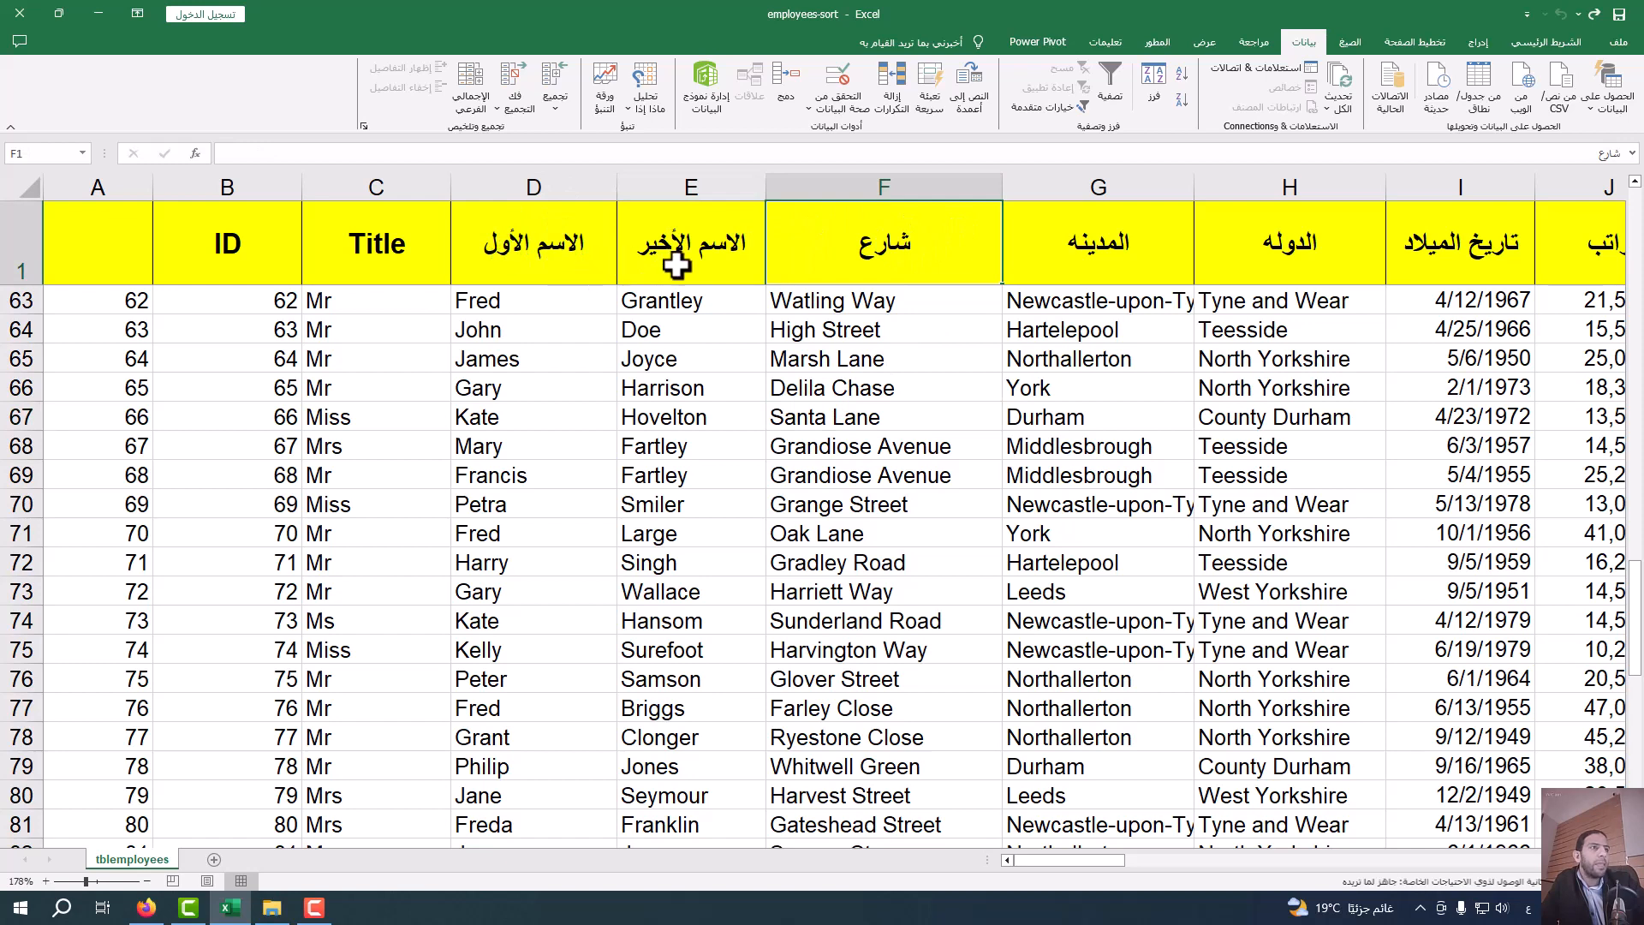
- Turn on filtering for the header row of the employee table
left_click(1280, 255)
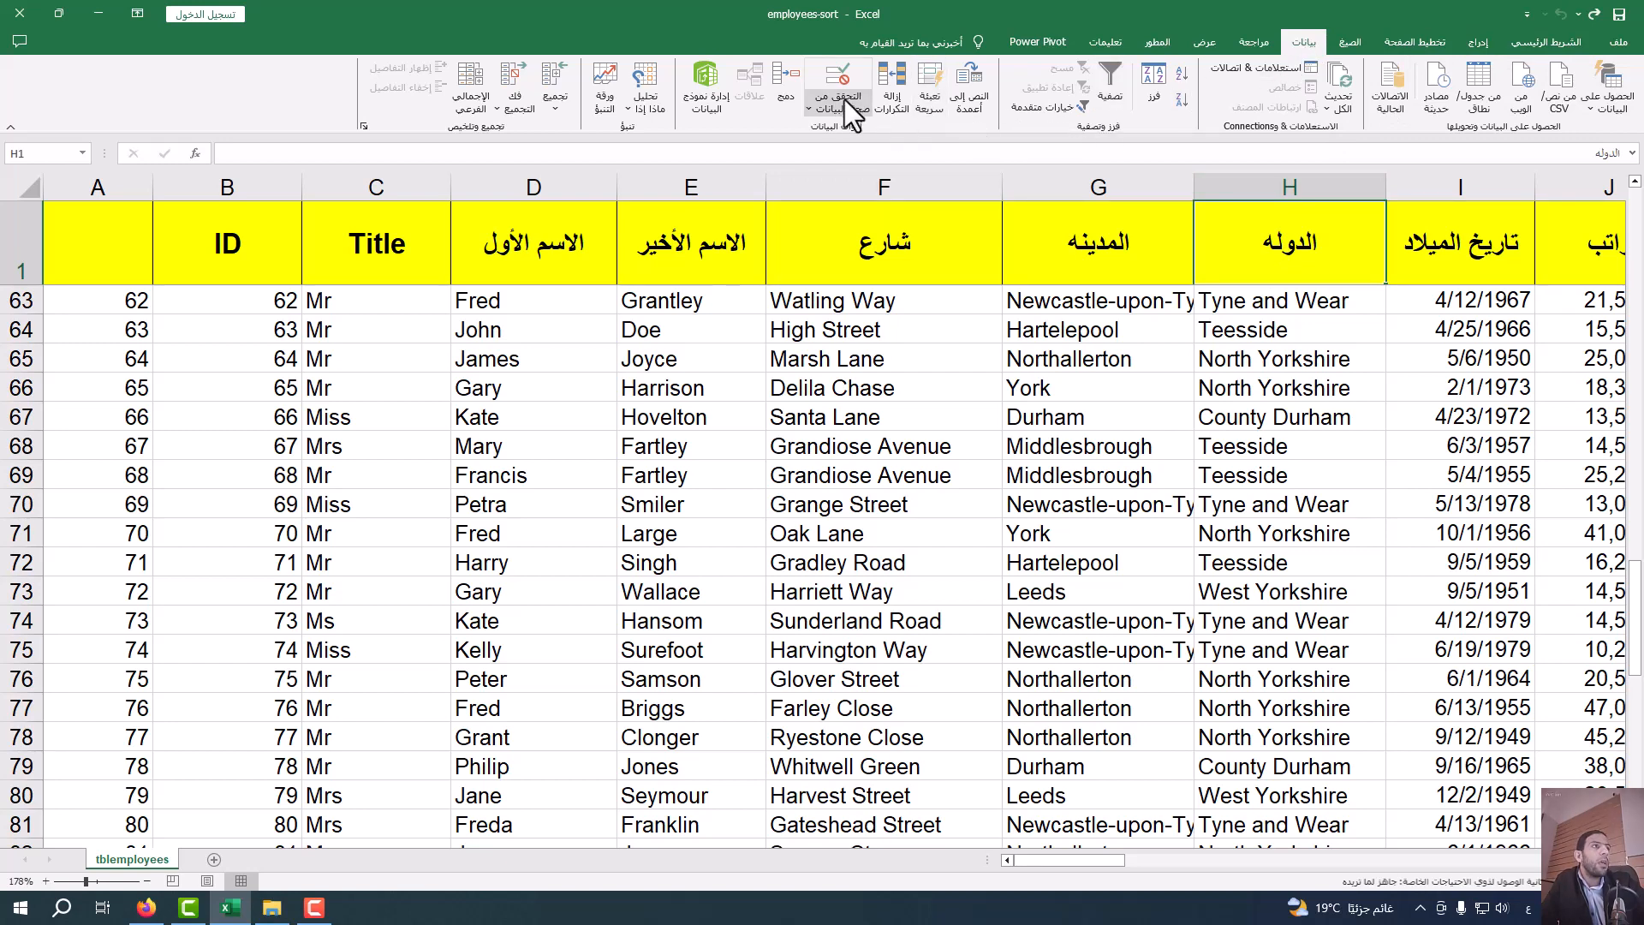
left_click(1120, 75)
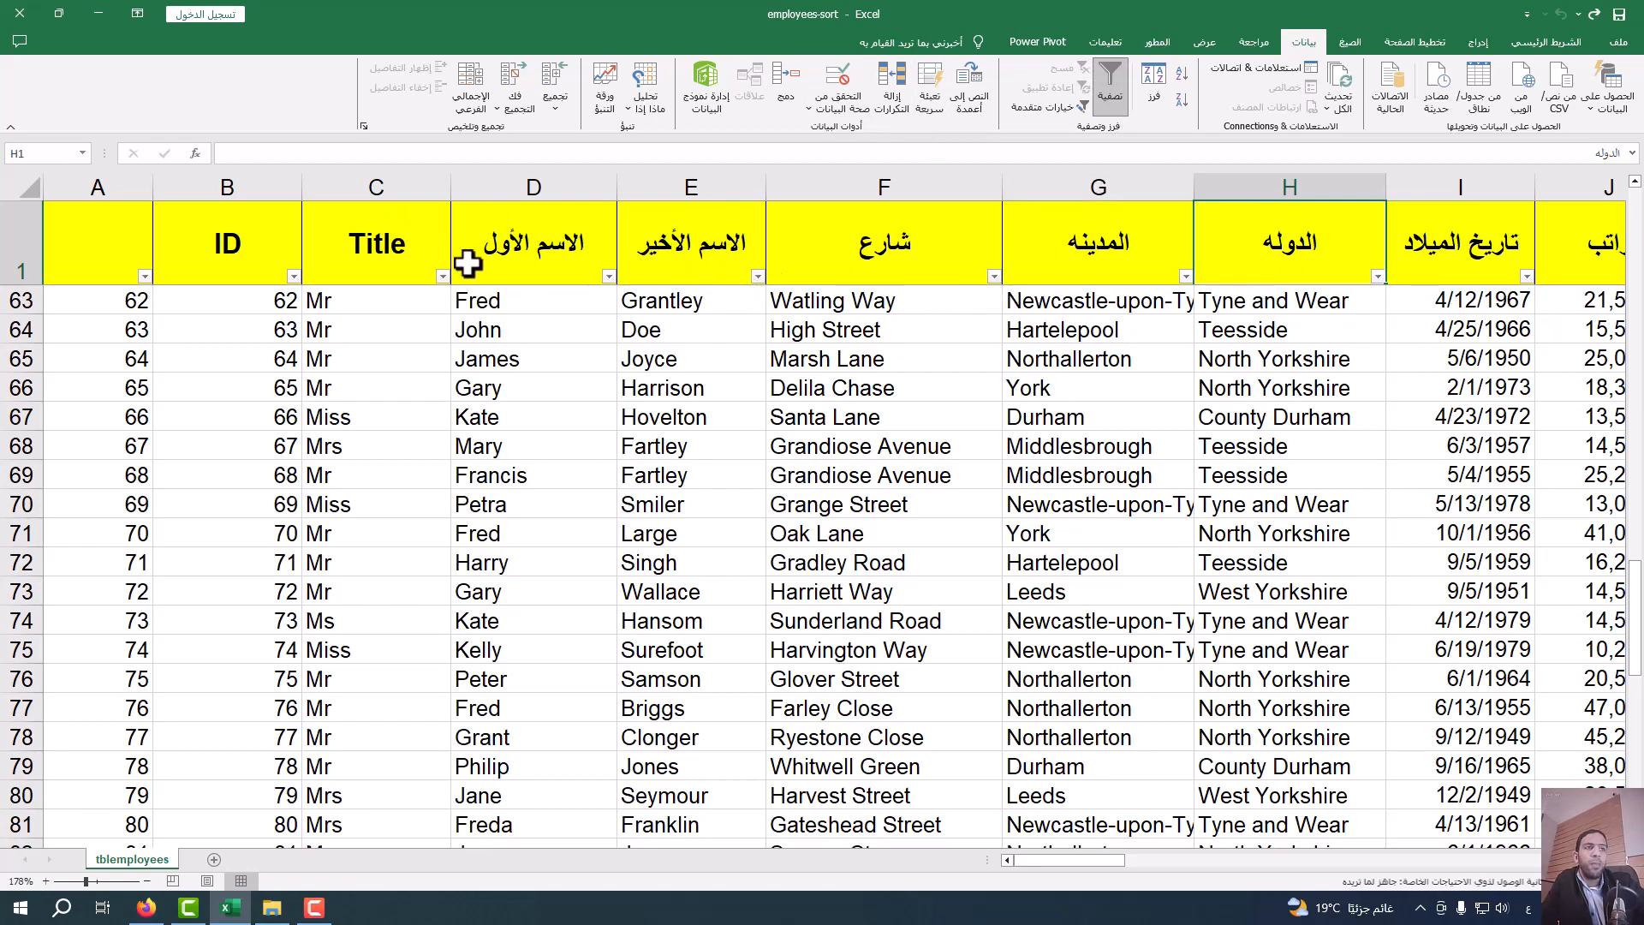
- Filter the city column (المدينه) to show only Hartelepool and Manchester
left_click(1186, 276)
left_click(1142, 468)
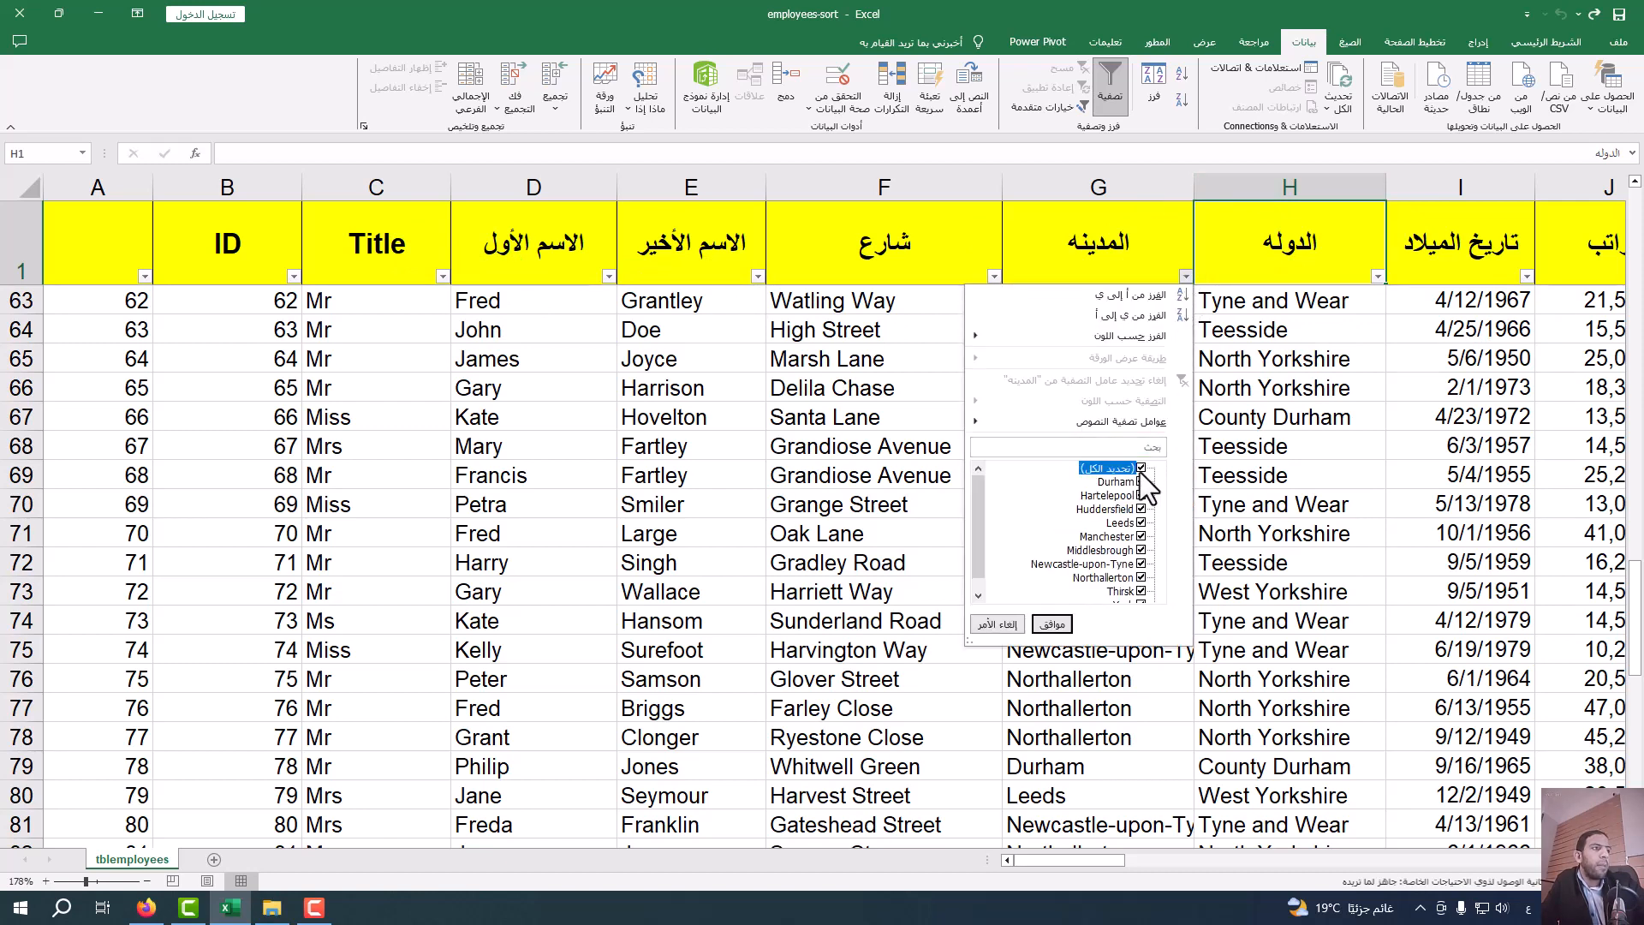
left_click(1141, 495)
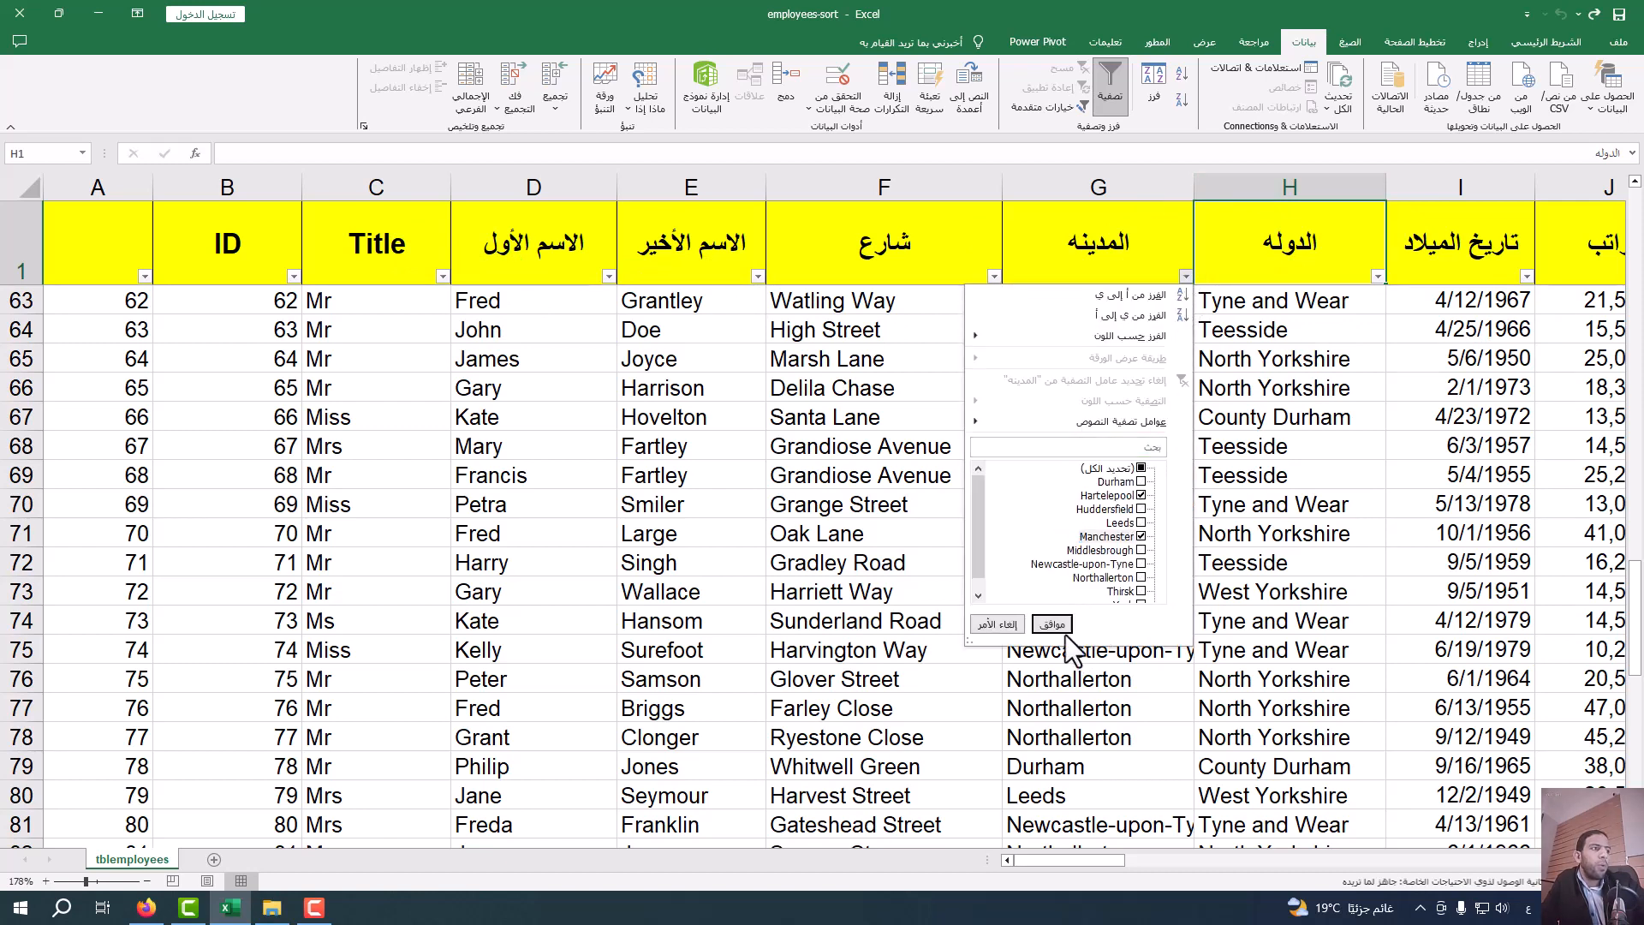
left_click(1053, 624)
scroll(1086, 363, "up", 4)
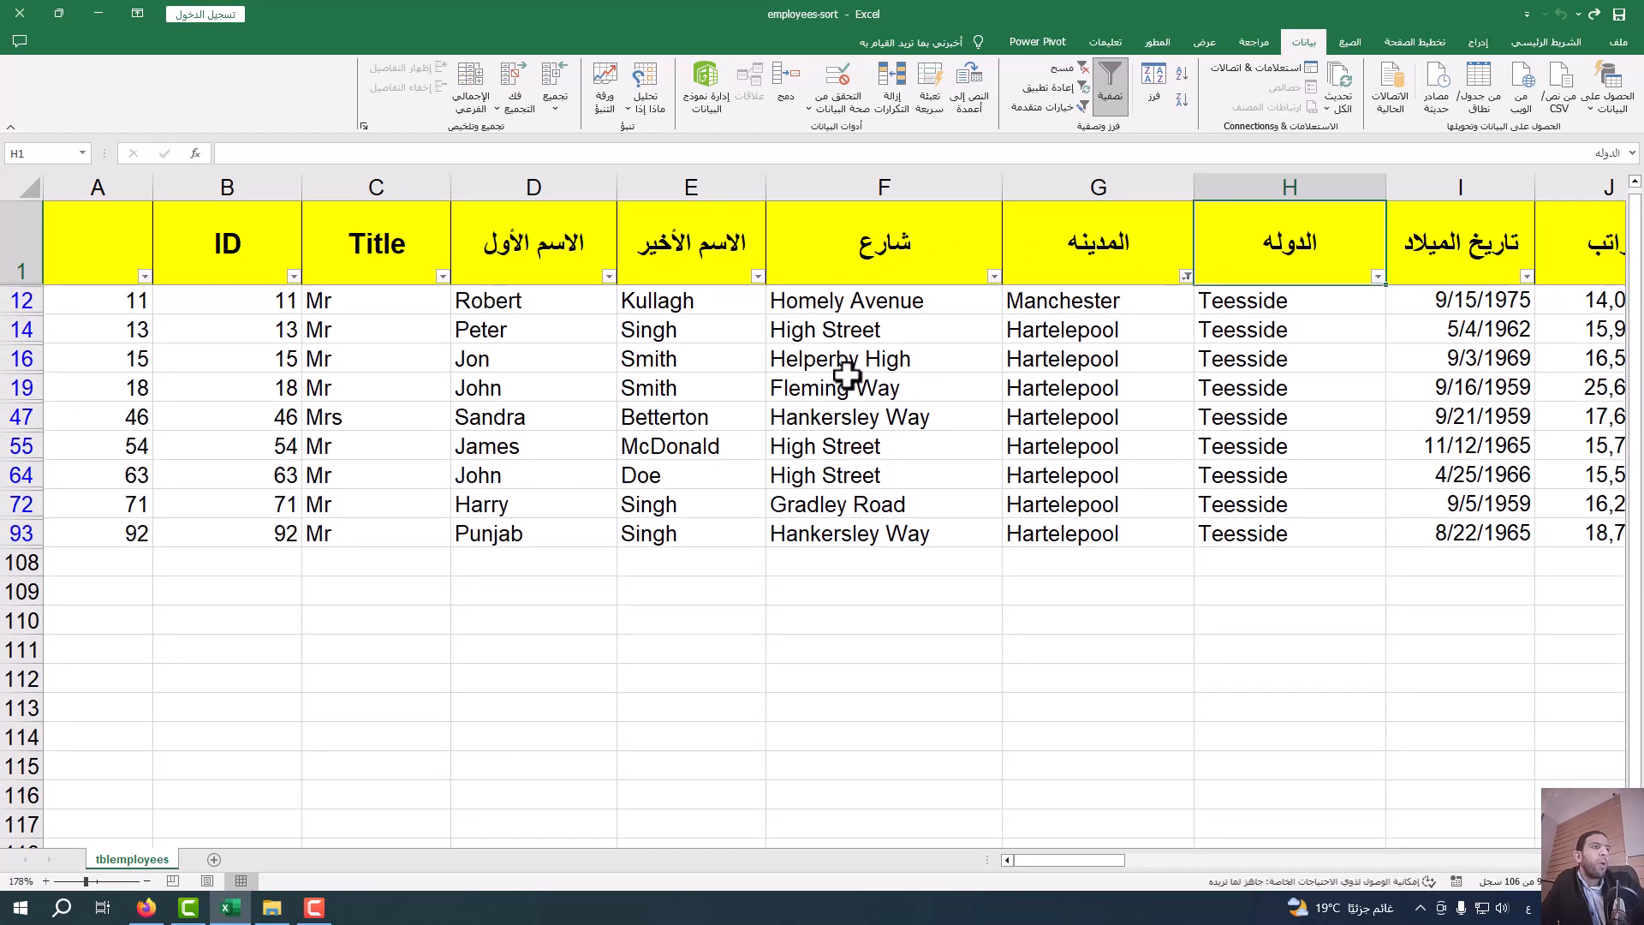
- Narrow the filtered rows to the year 1975 in the date-of-birth column (تاريخ الميلاد)
left_click(1527, 276)
left_click(1482, 470)
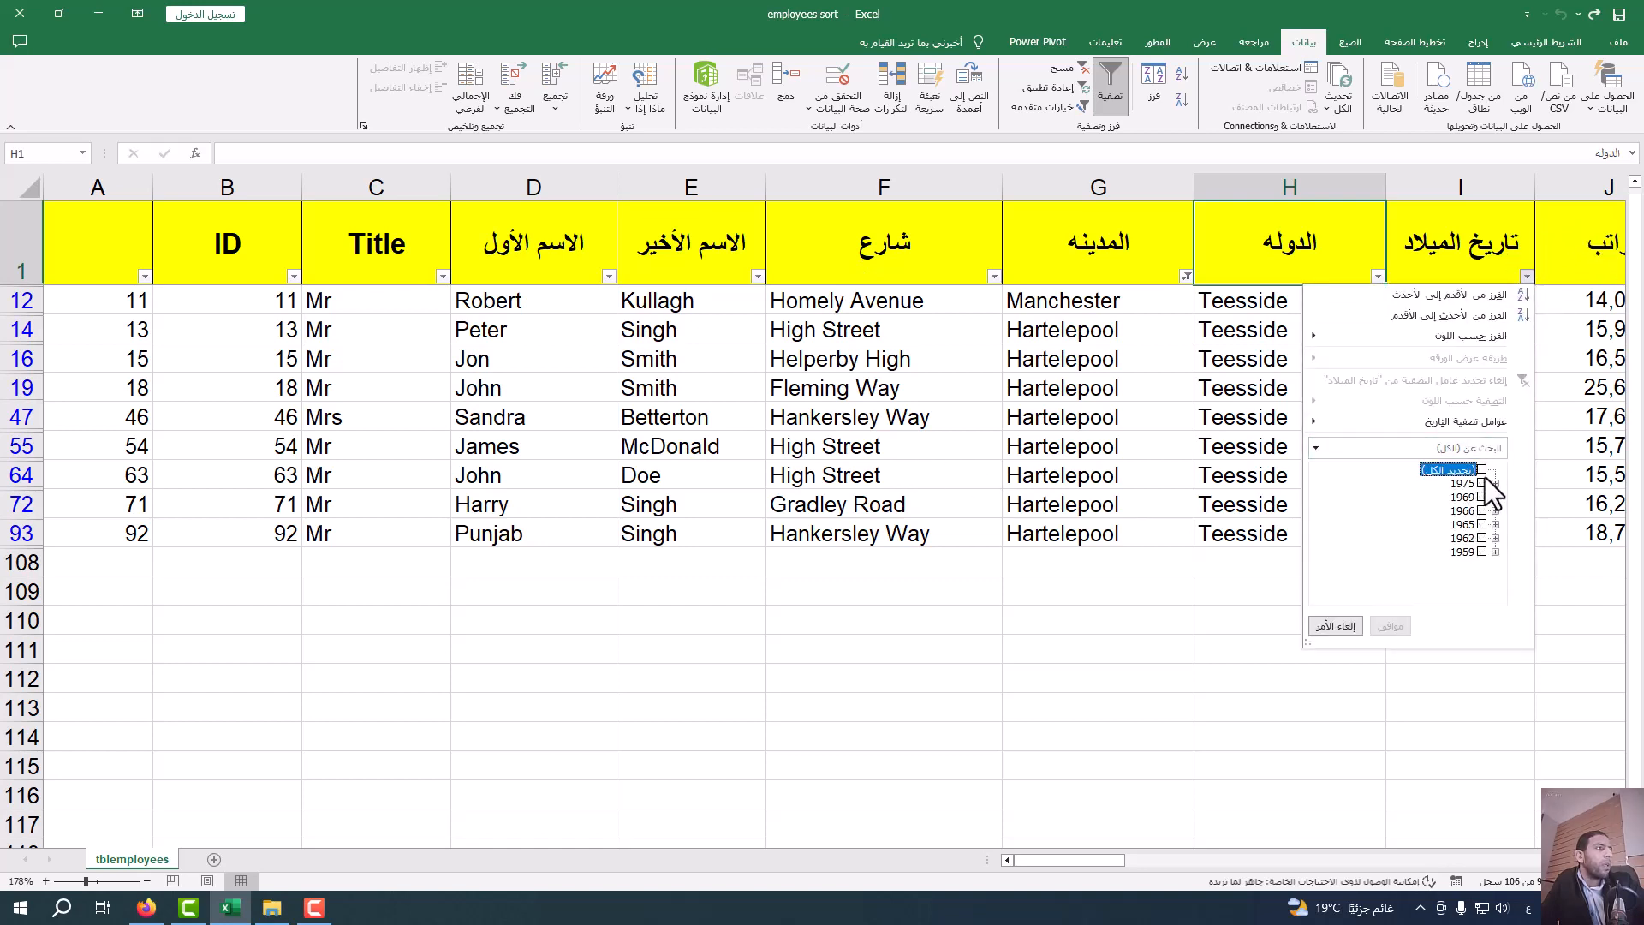
left_click(1482, 483)
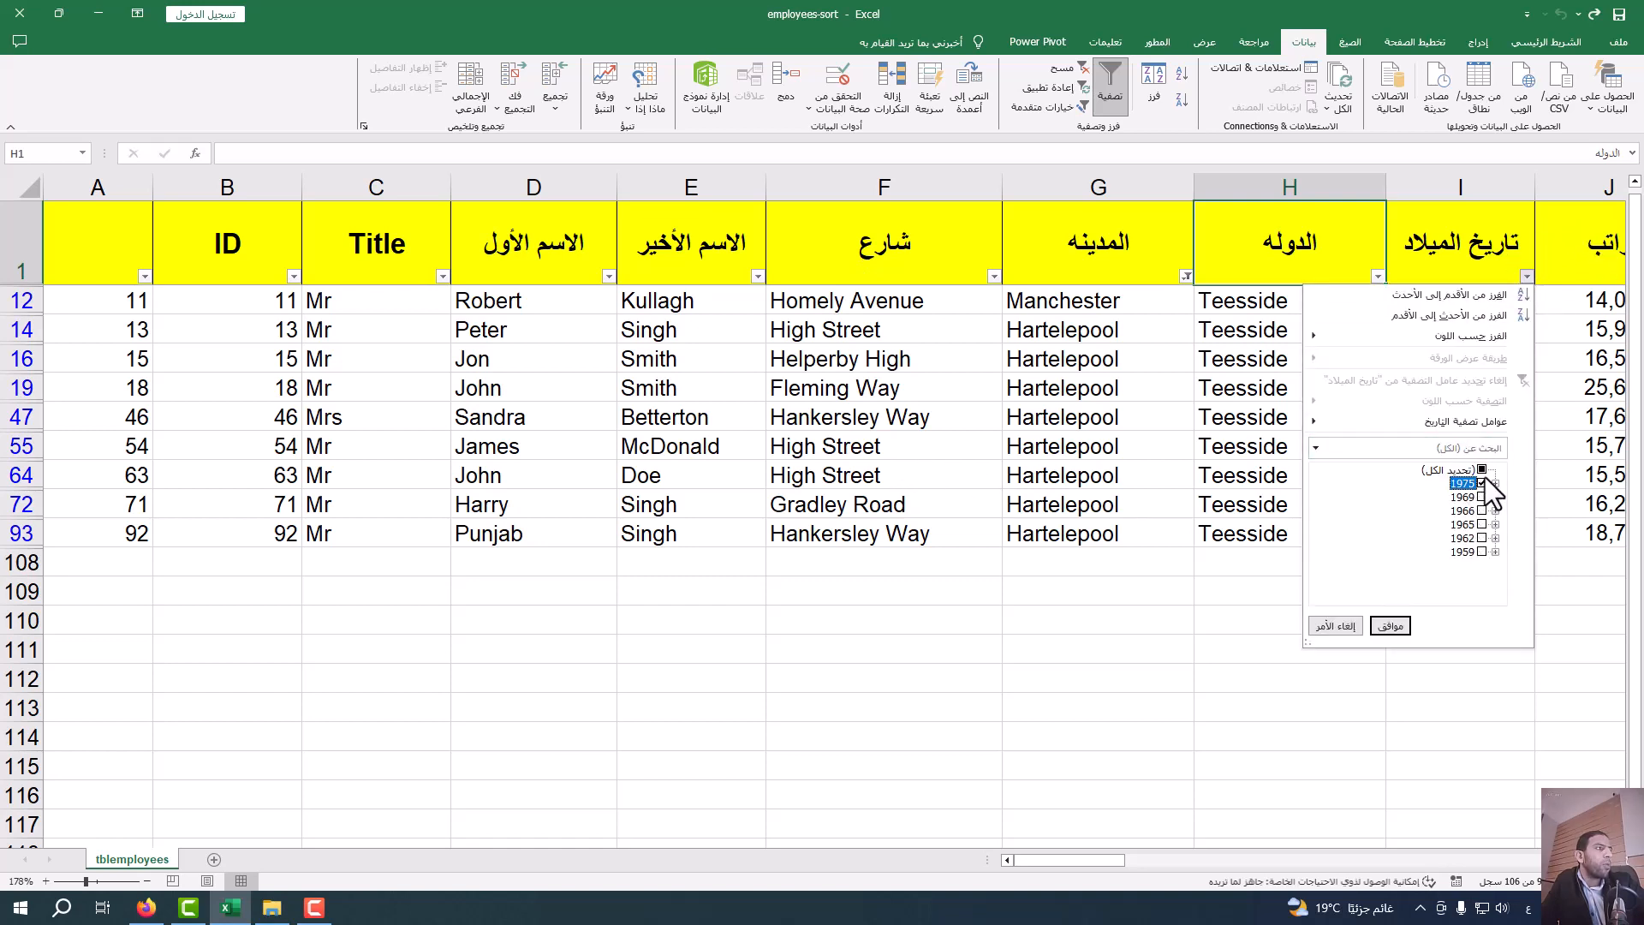
left_click(1391, 627)
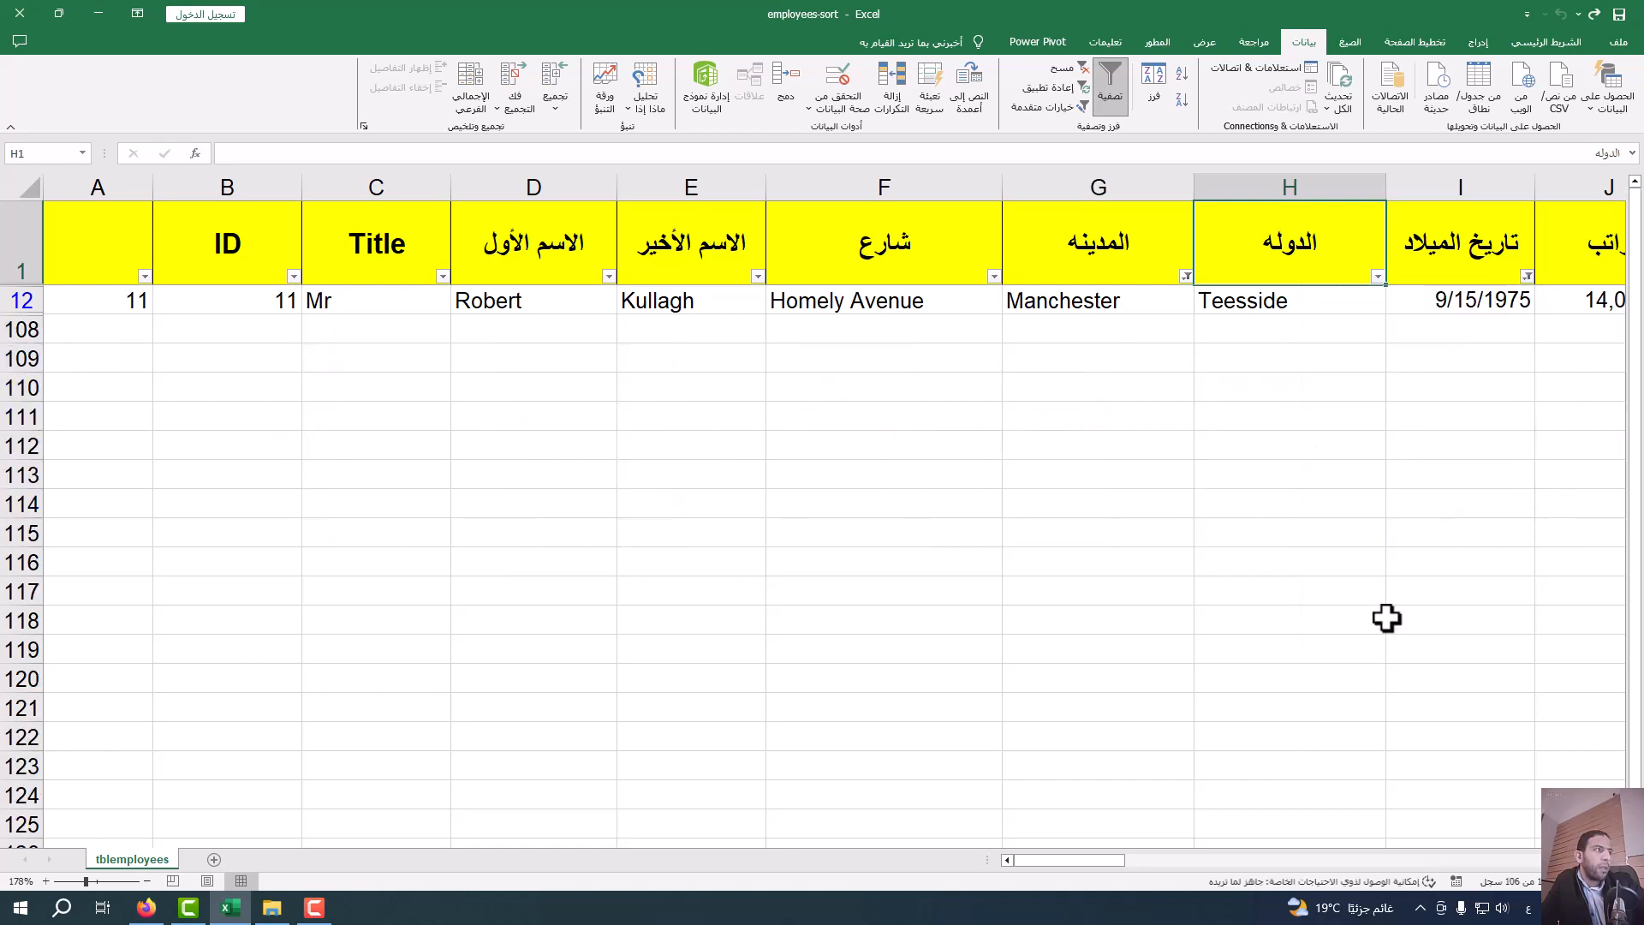
- Clear the city and date-of-birth filters so that all employee records are shown
left_click(936, 300)
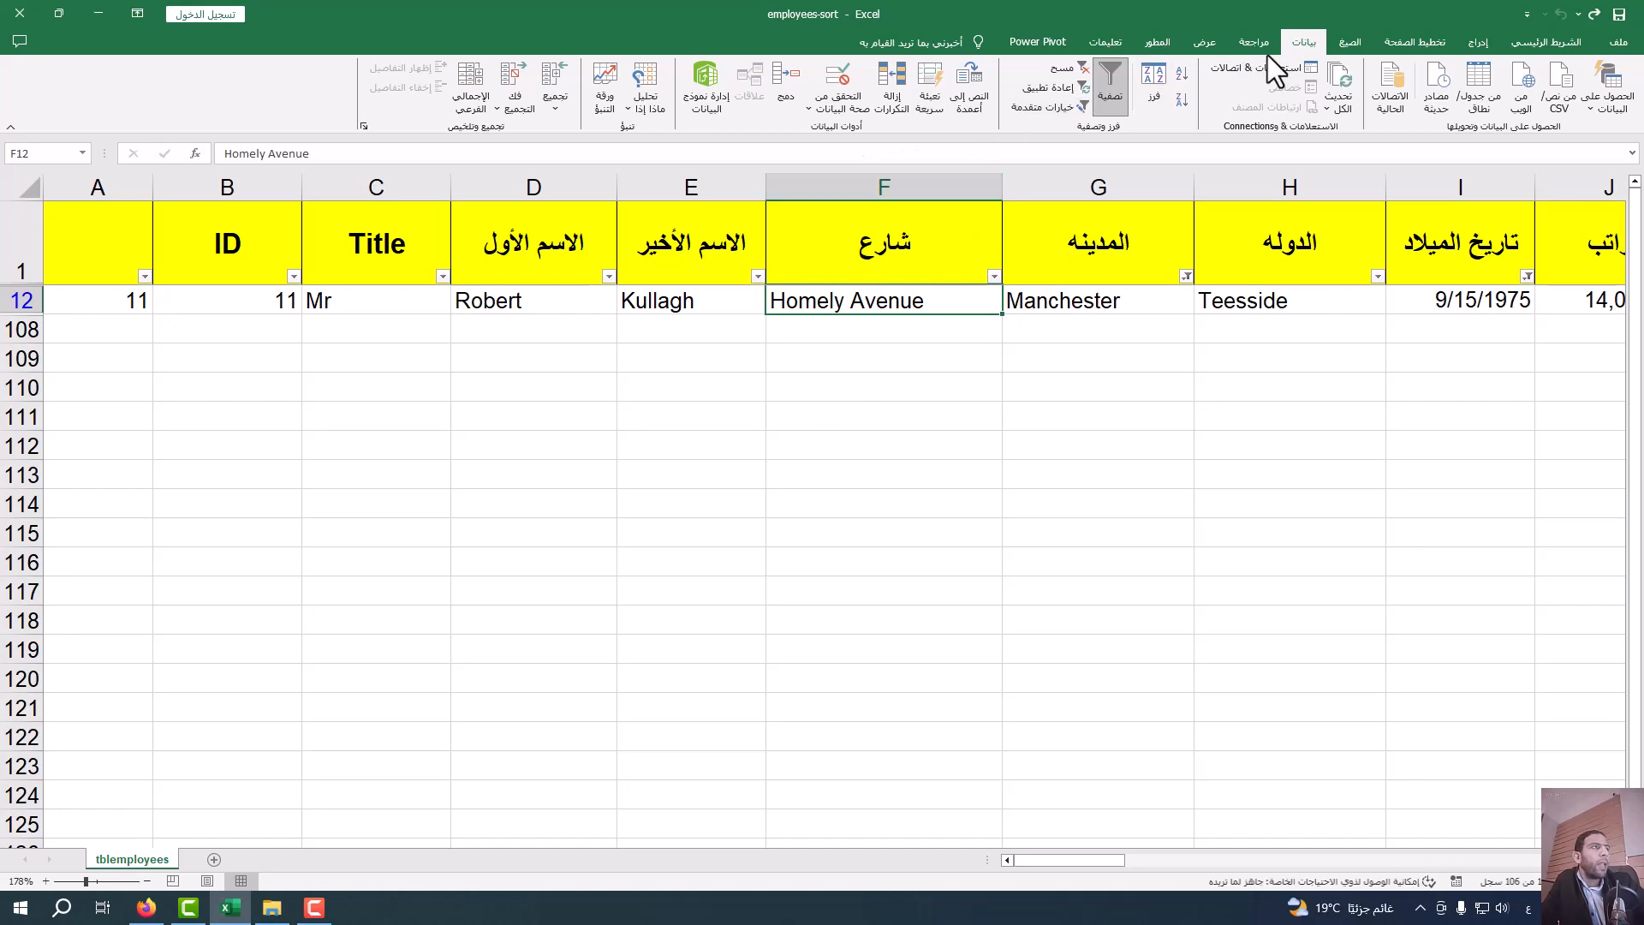
left_click(1077, 72)
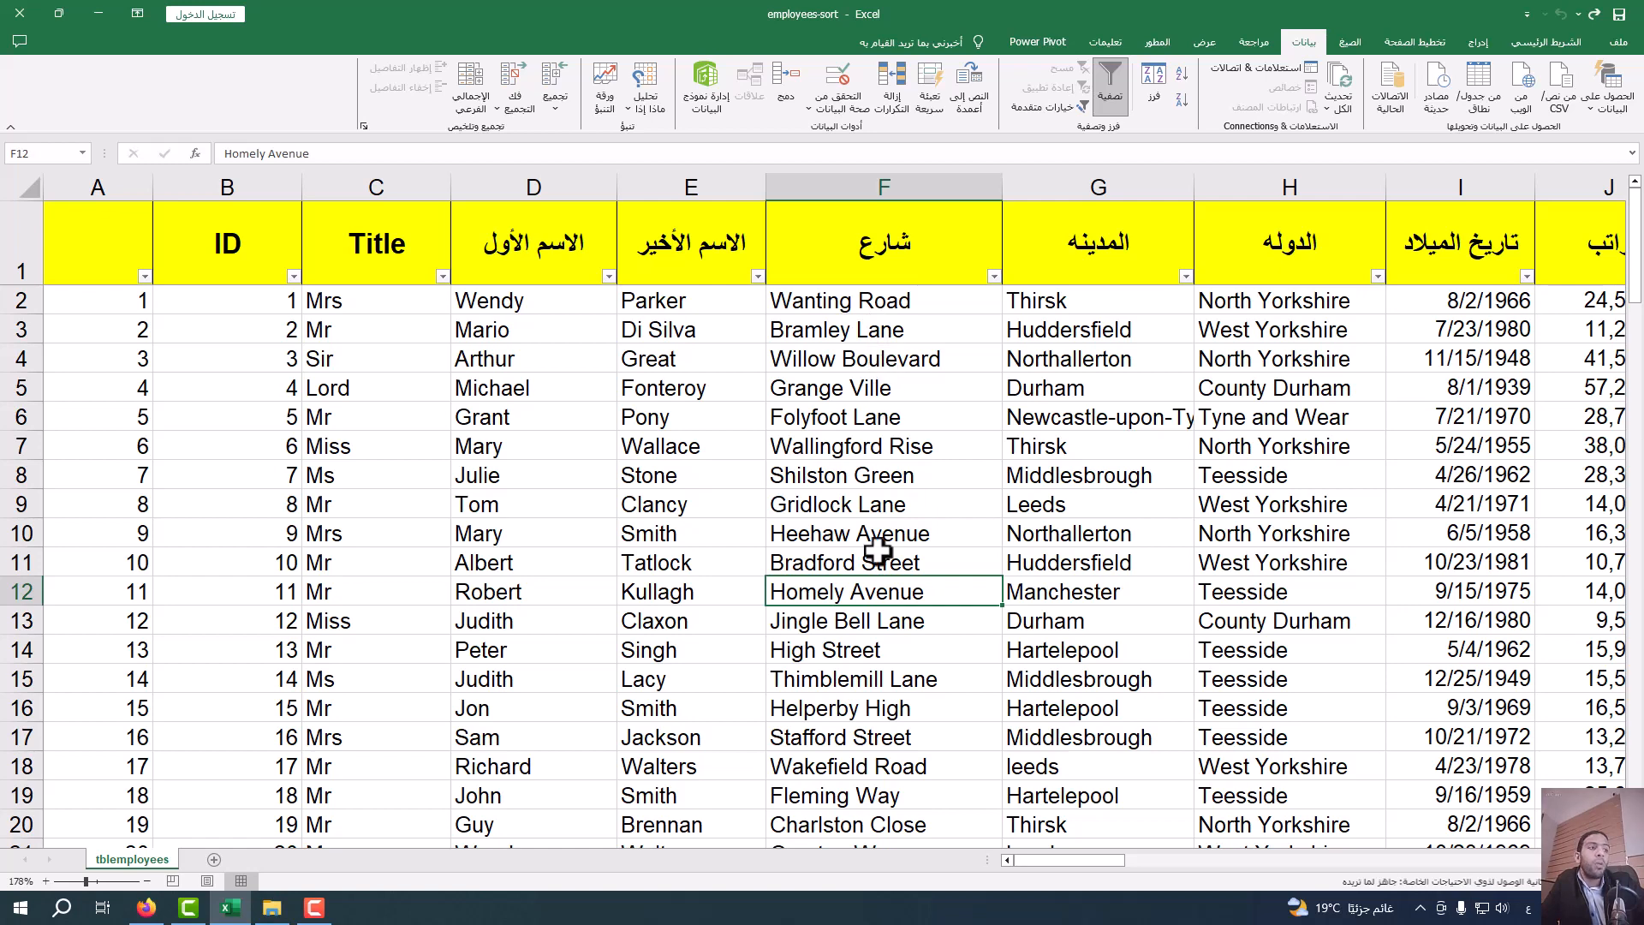
left_click(88, 882)
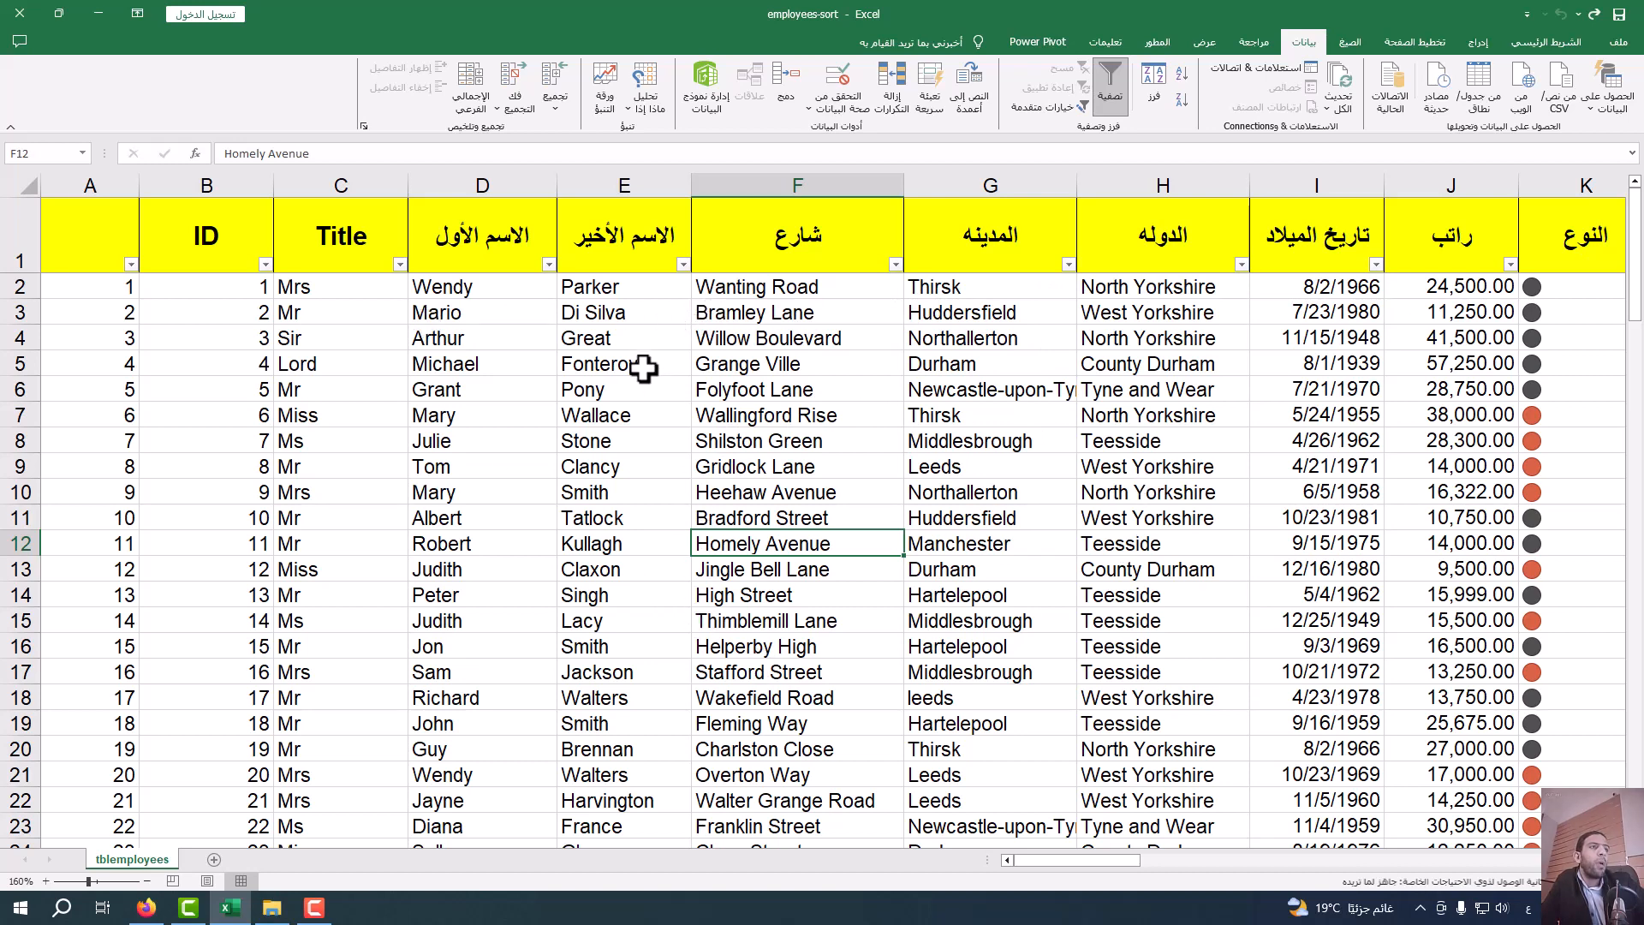
left_click(497, 184)
left_click(569, 187)
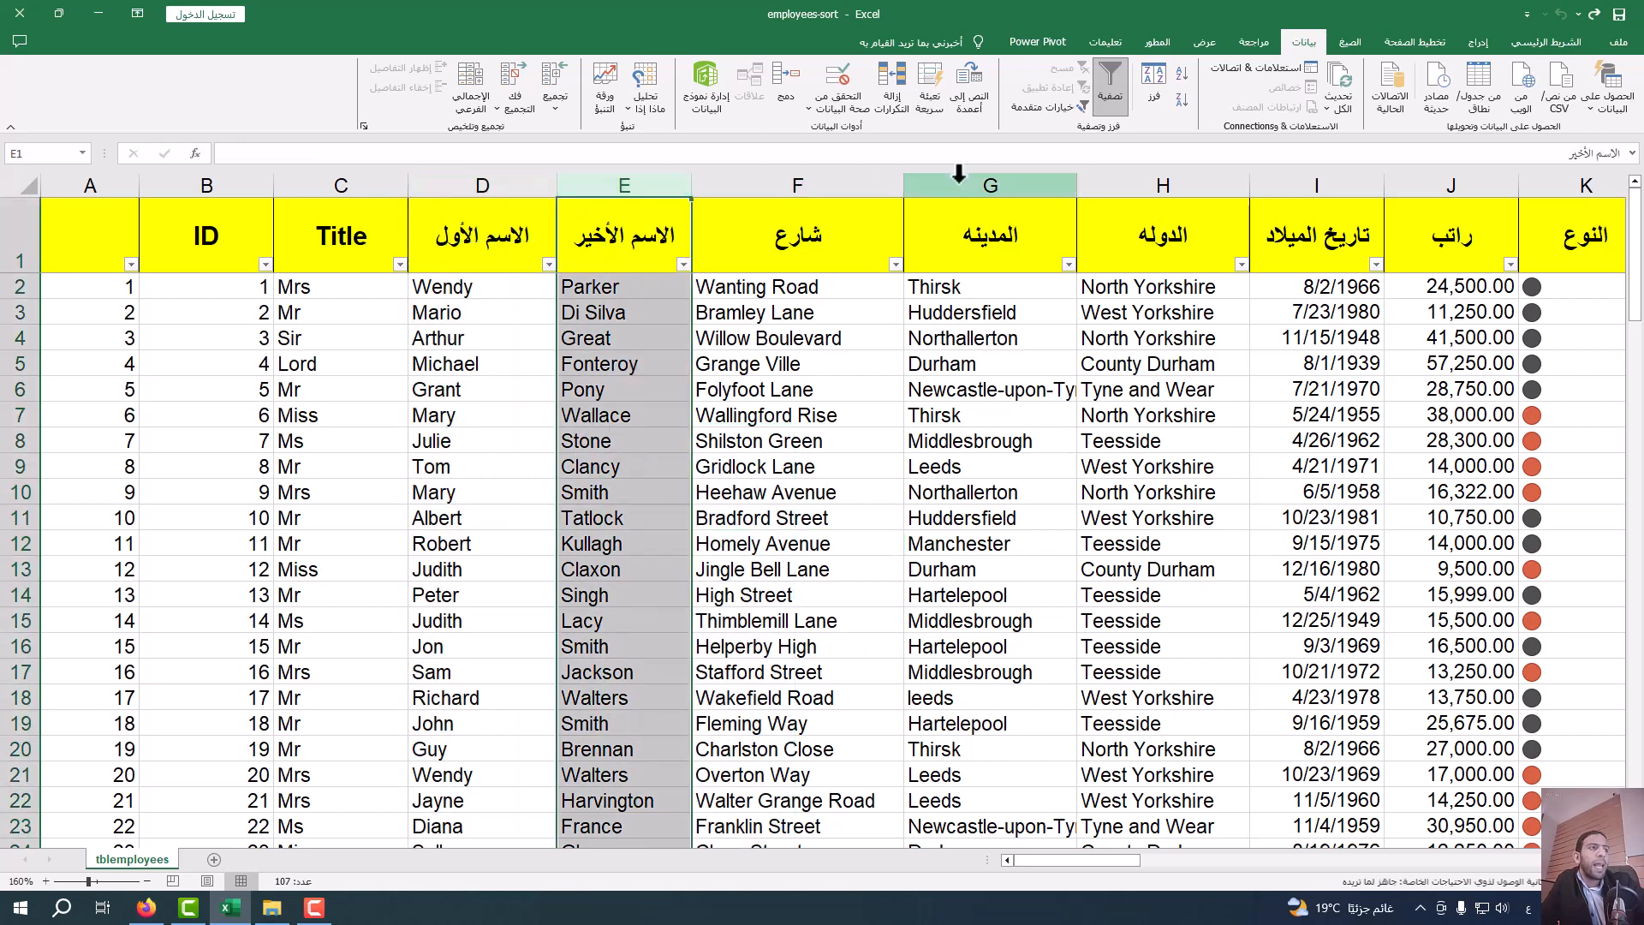
left_click(324, 251)
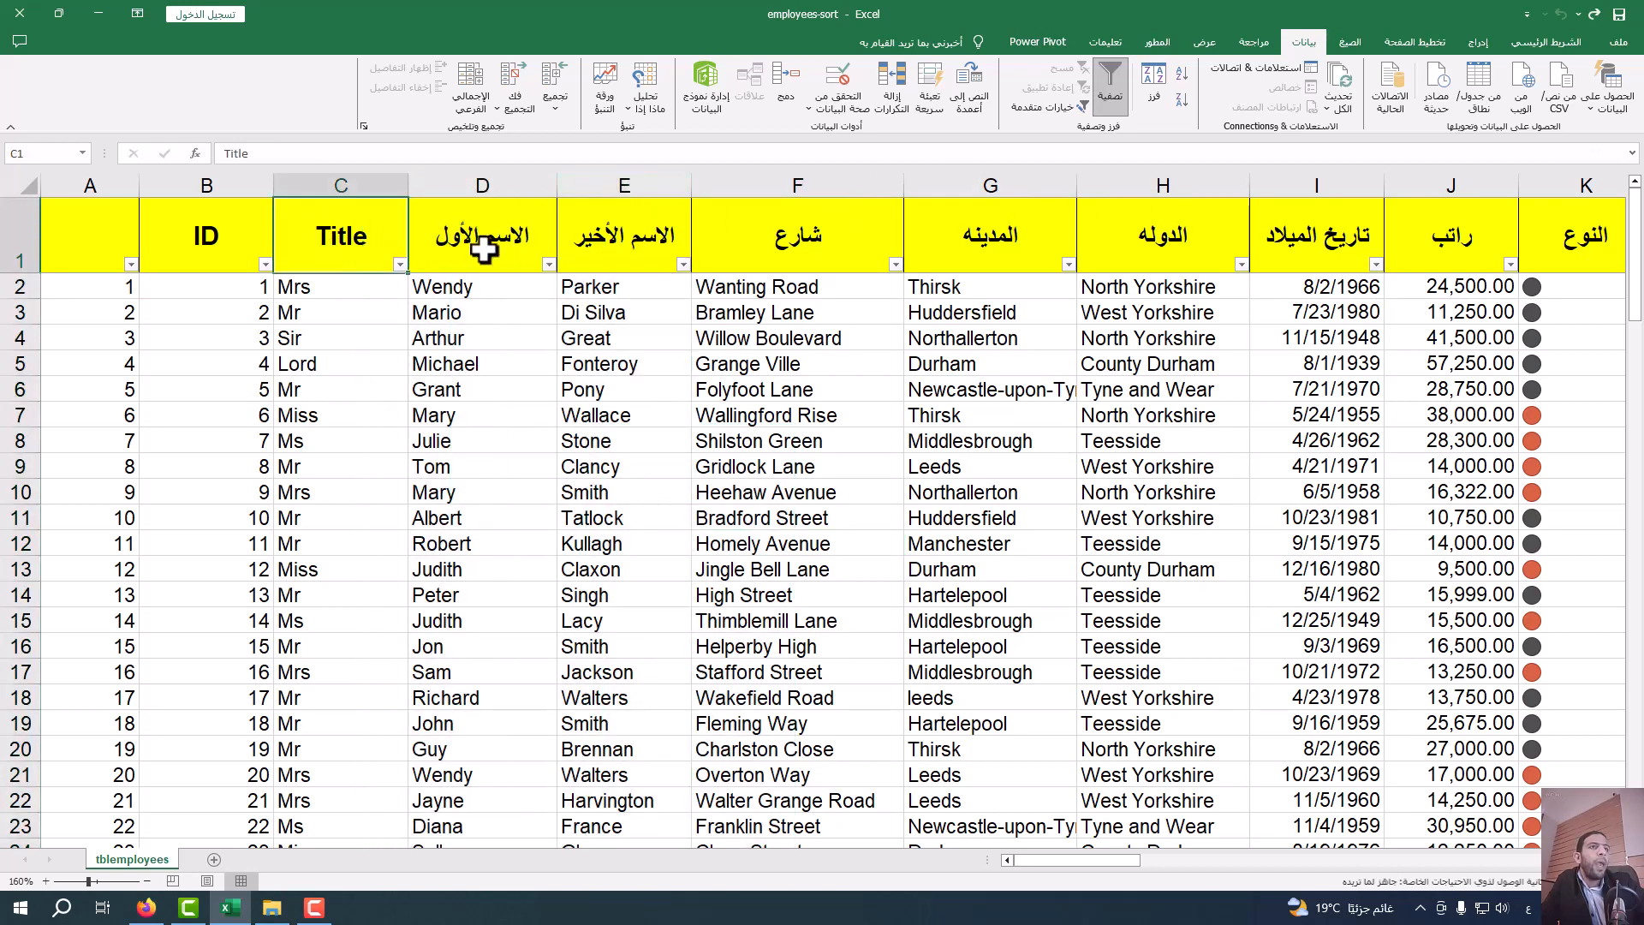
left_click(486, 249)
left_click(826, 237)
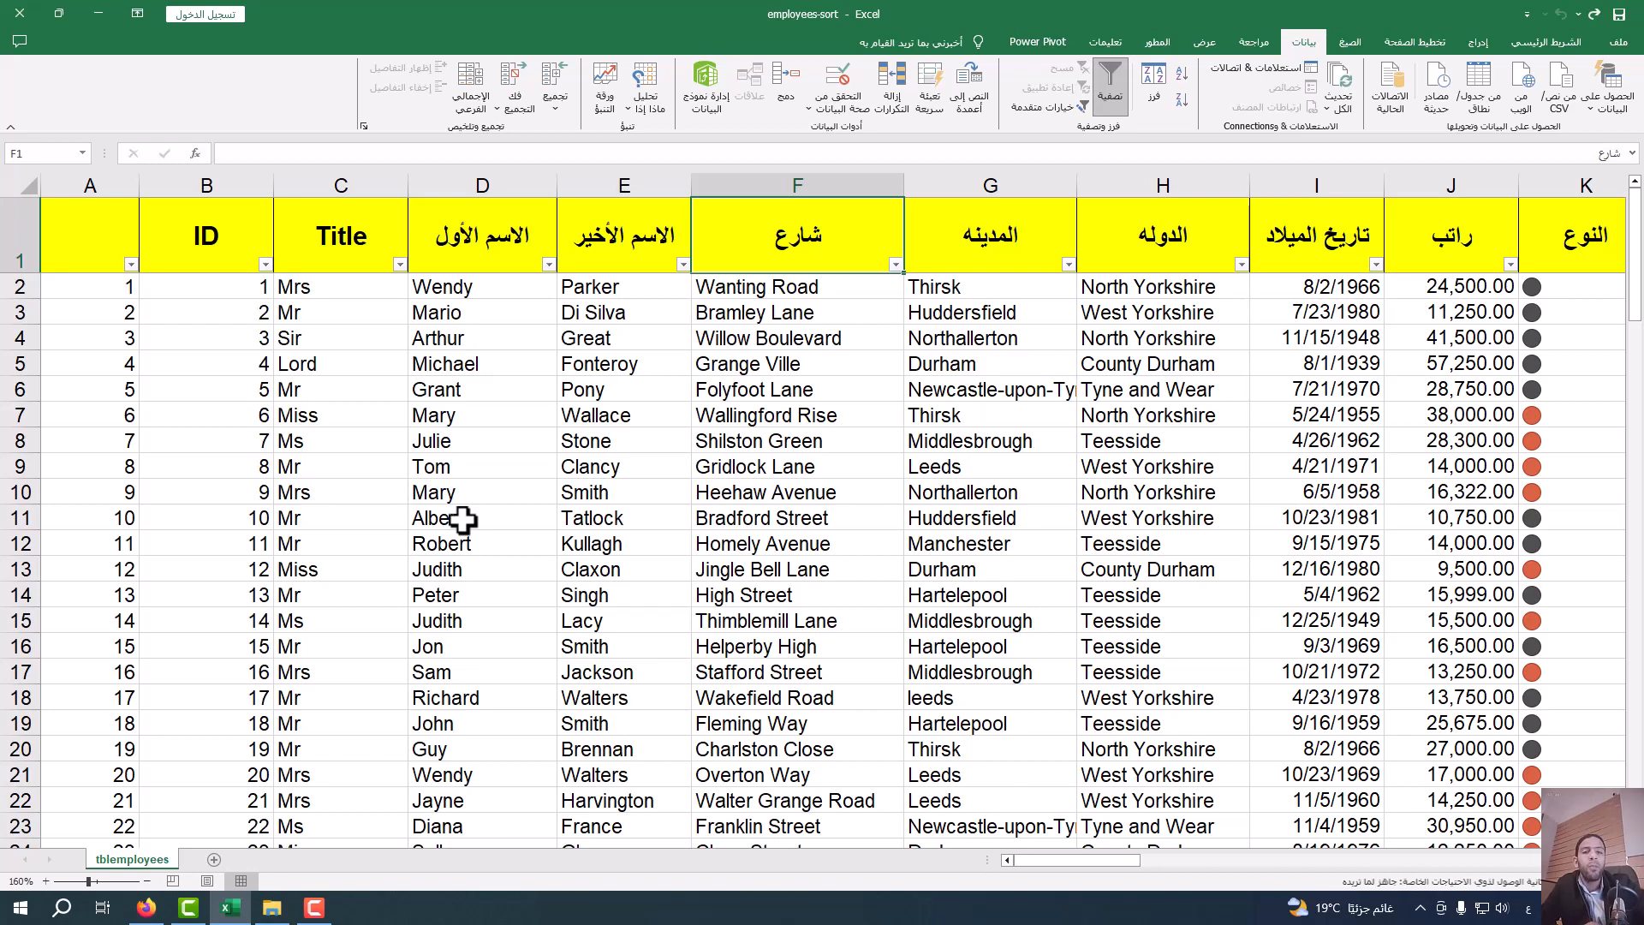
left_click(463, 519)
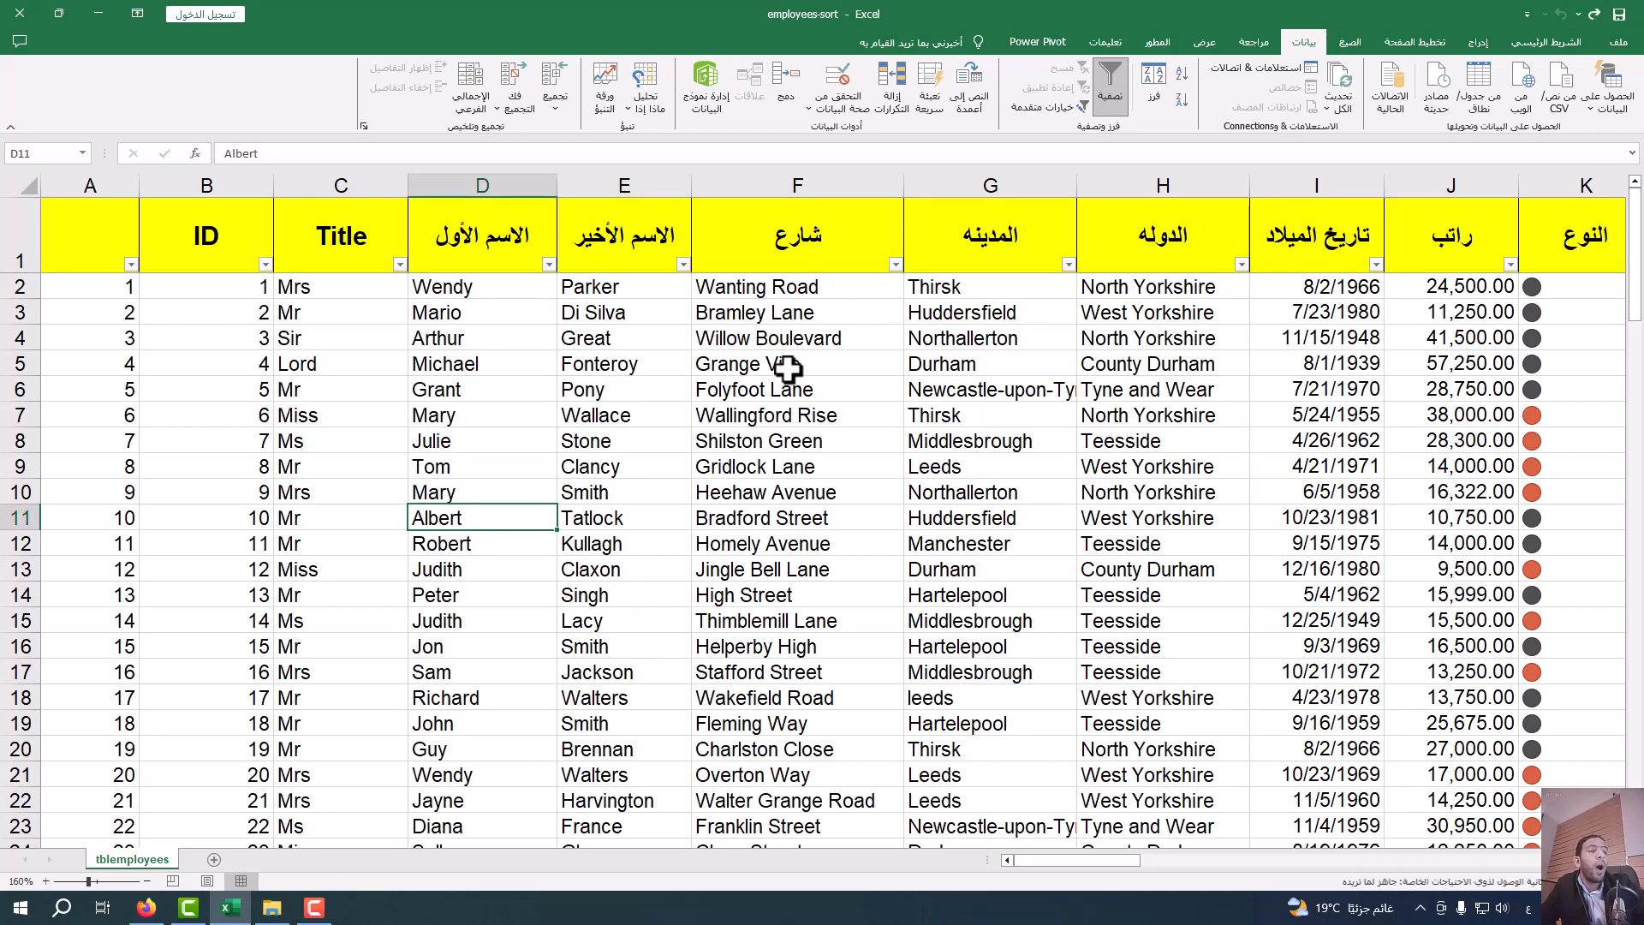
left_click(644, 340)
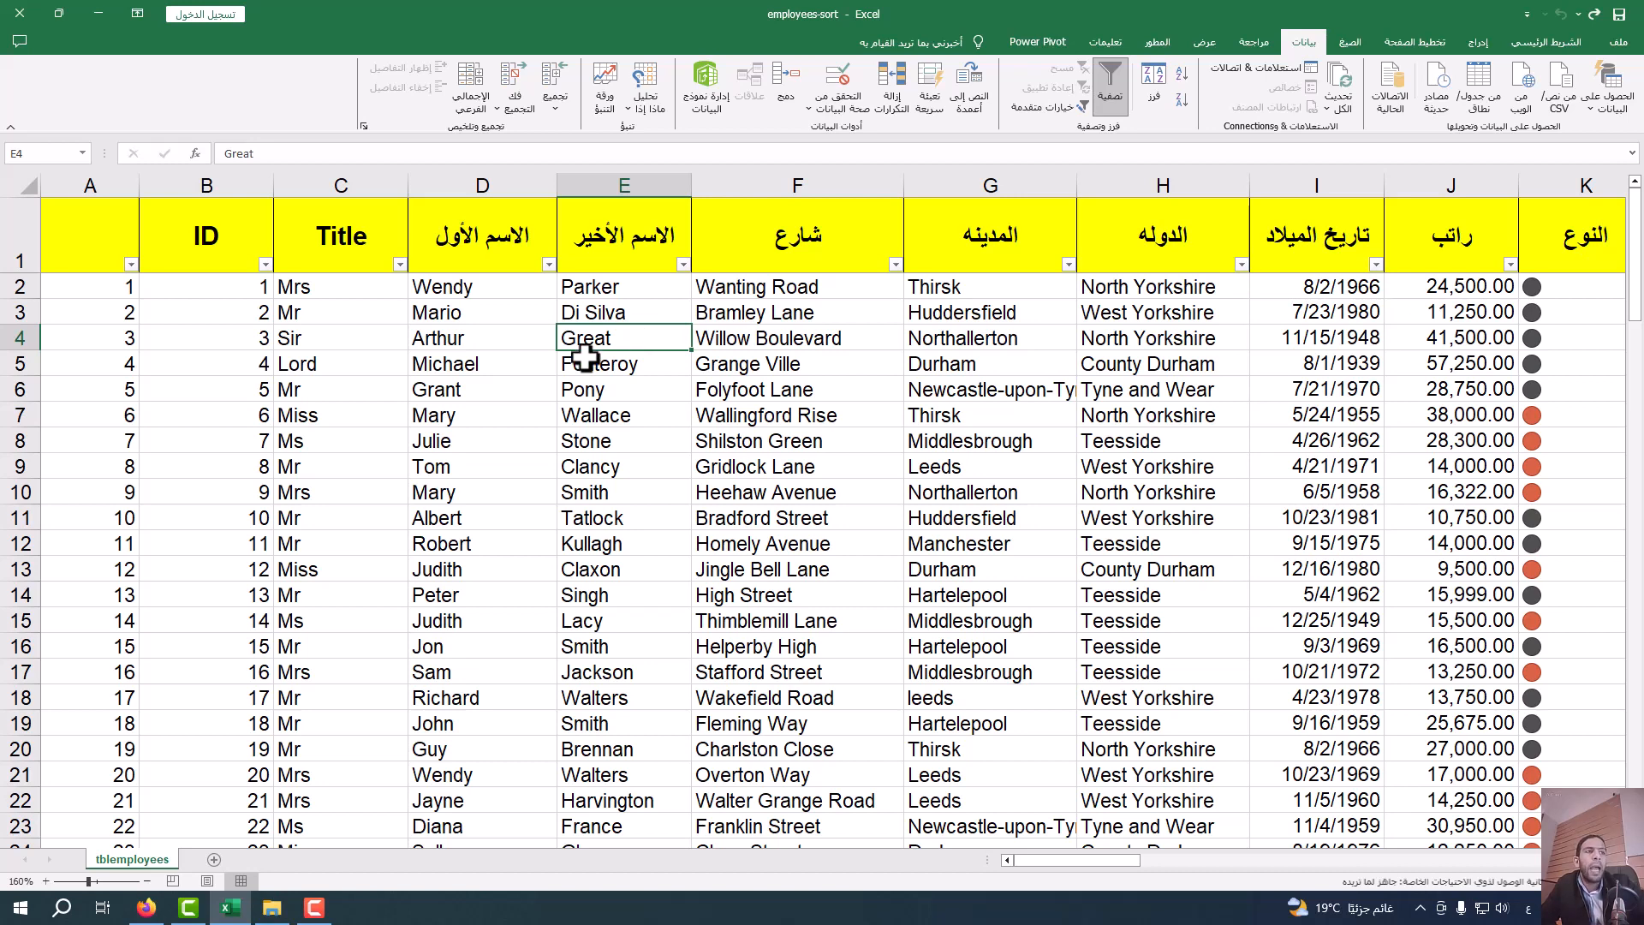
- Filter the first-name column (الاسم الأول) to only the first name of the employee in row 4 and select that record's cells
left_click(548, 264)
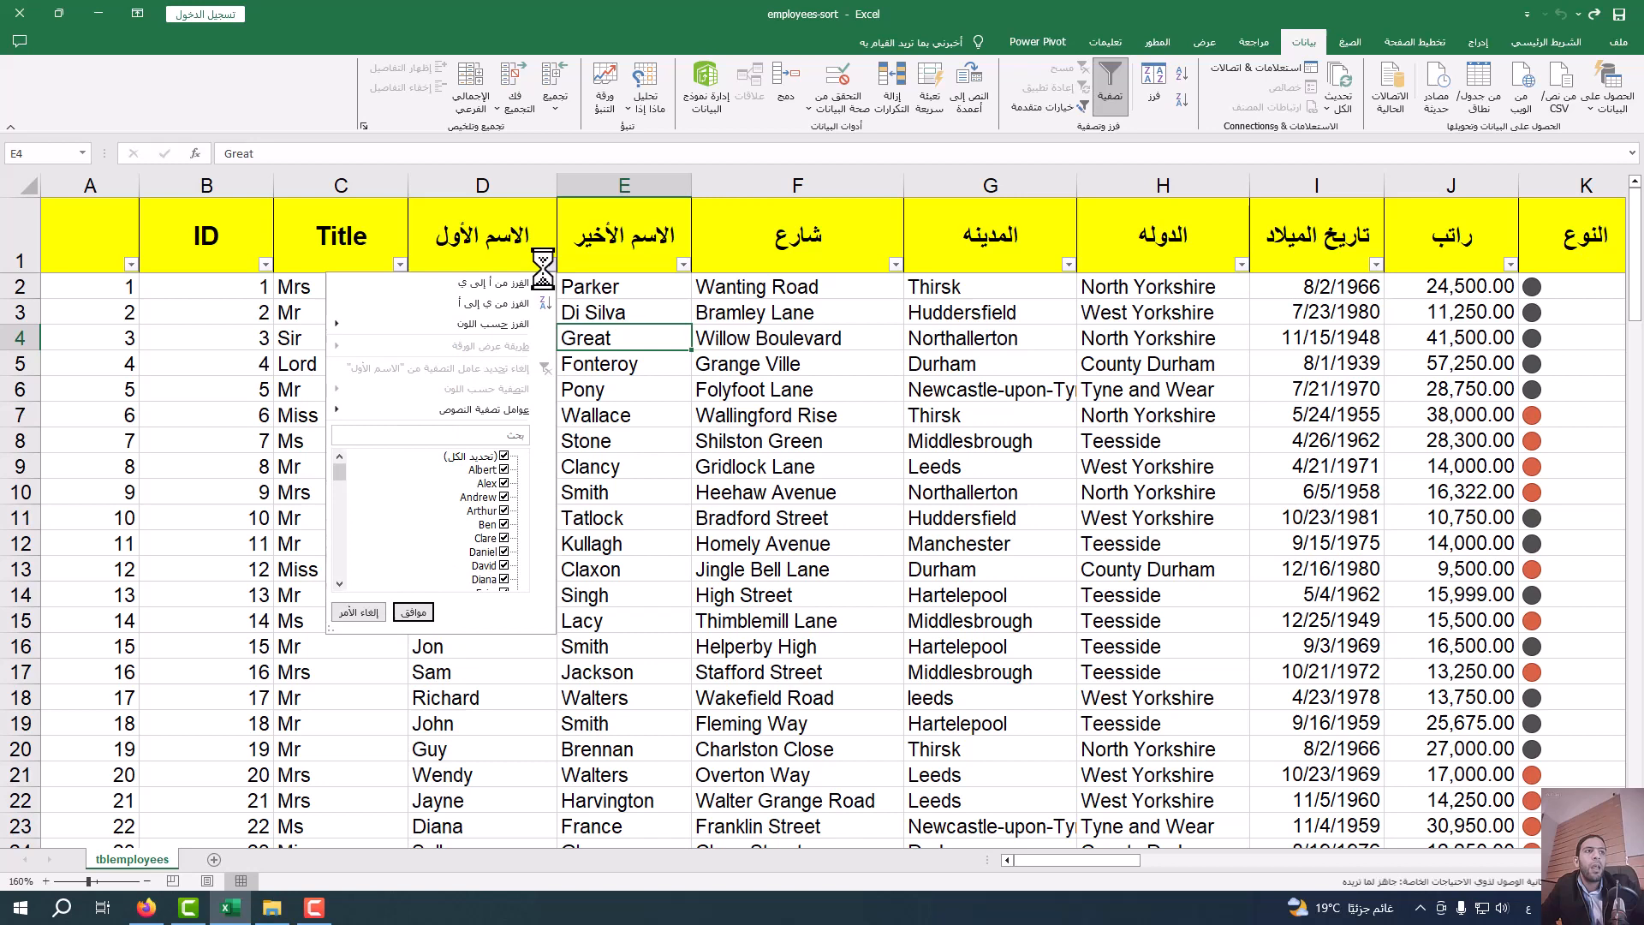
left_click(504, 456)
left_click(504, 510)
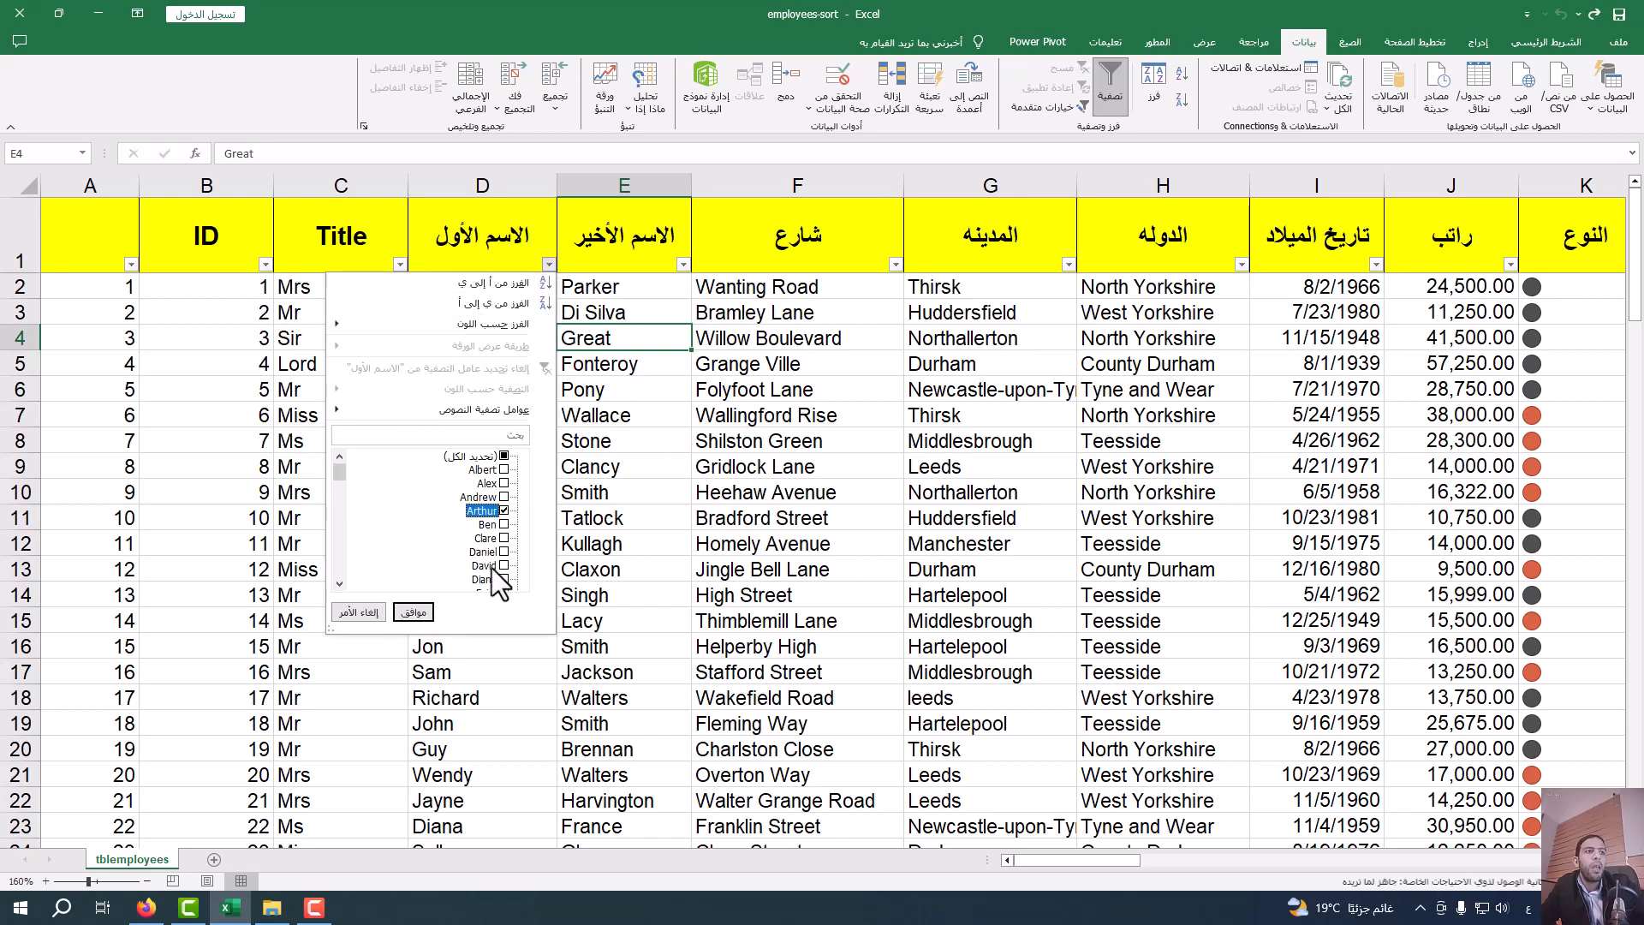
left_click(414, 612)
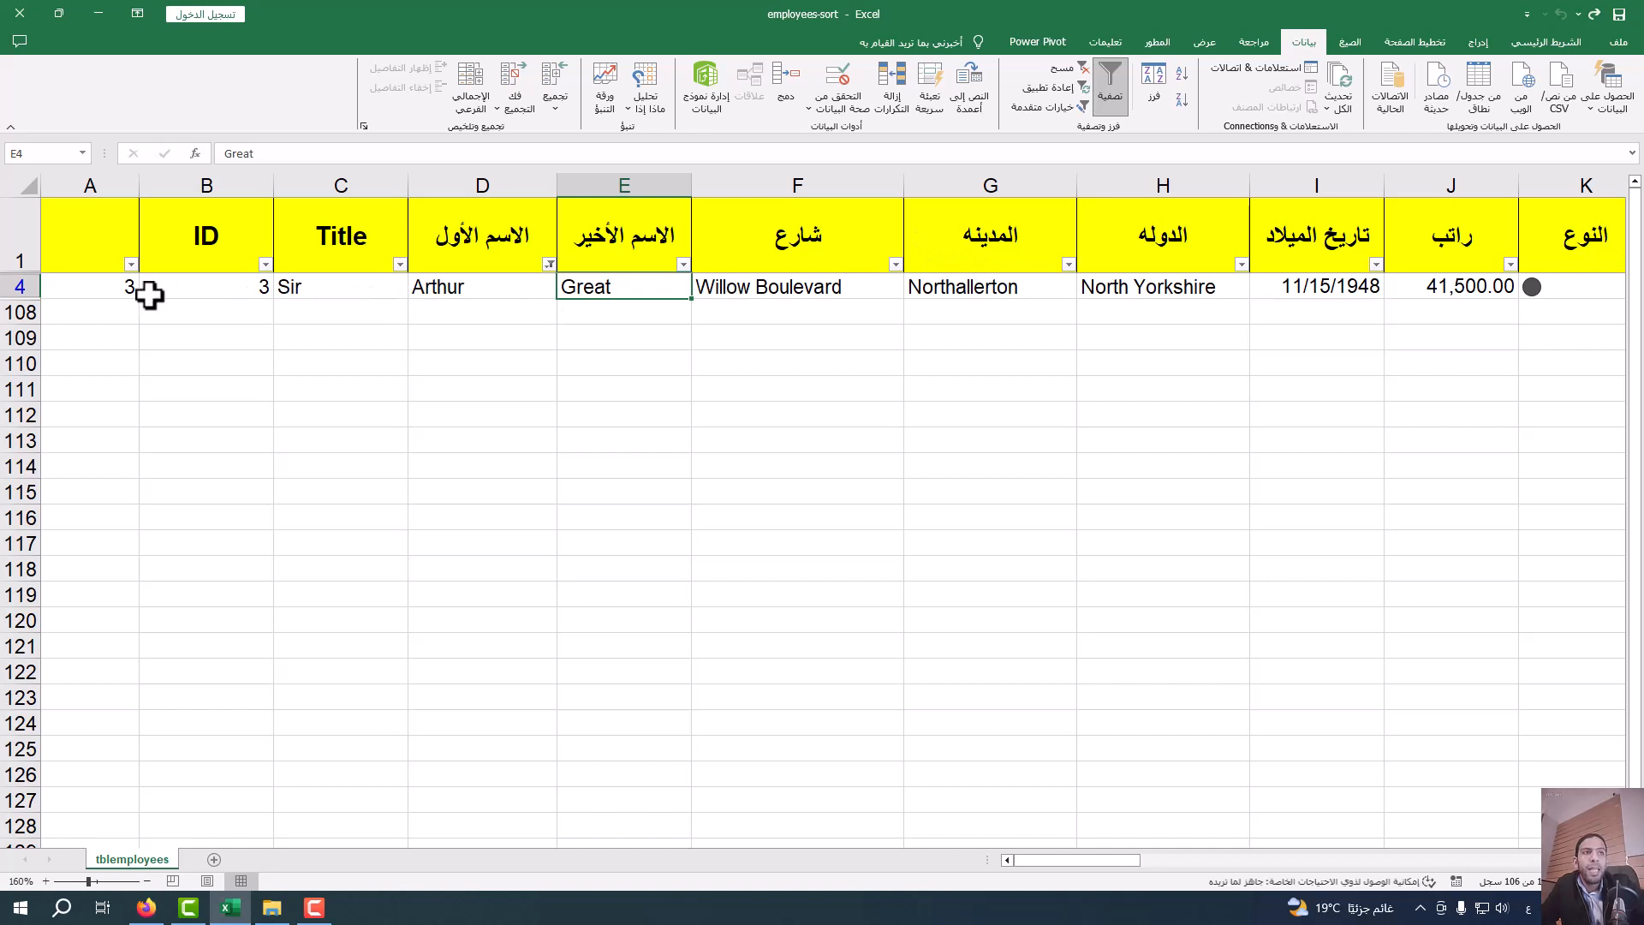
left_click_drag(128, 291, 1336, 315)
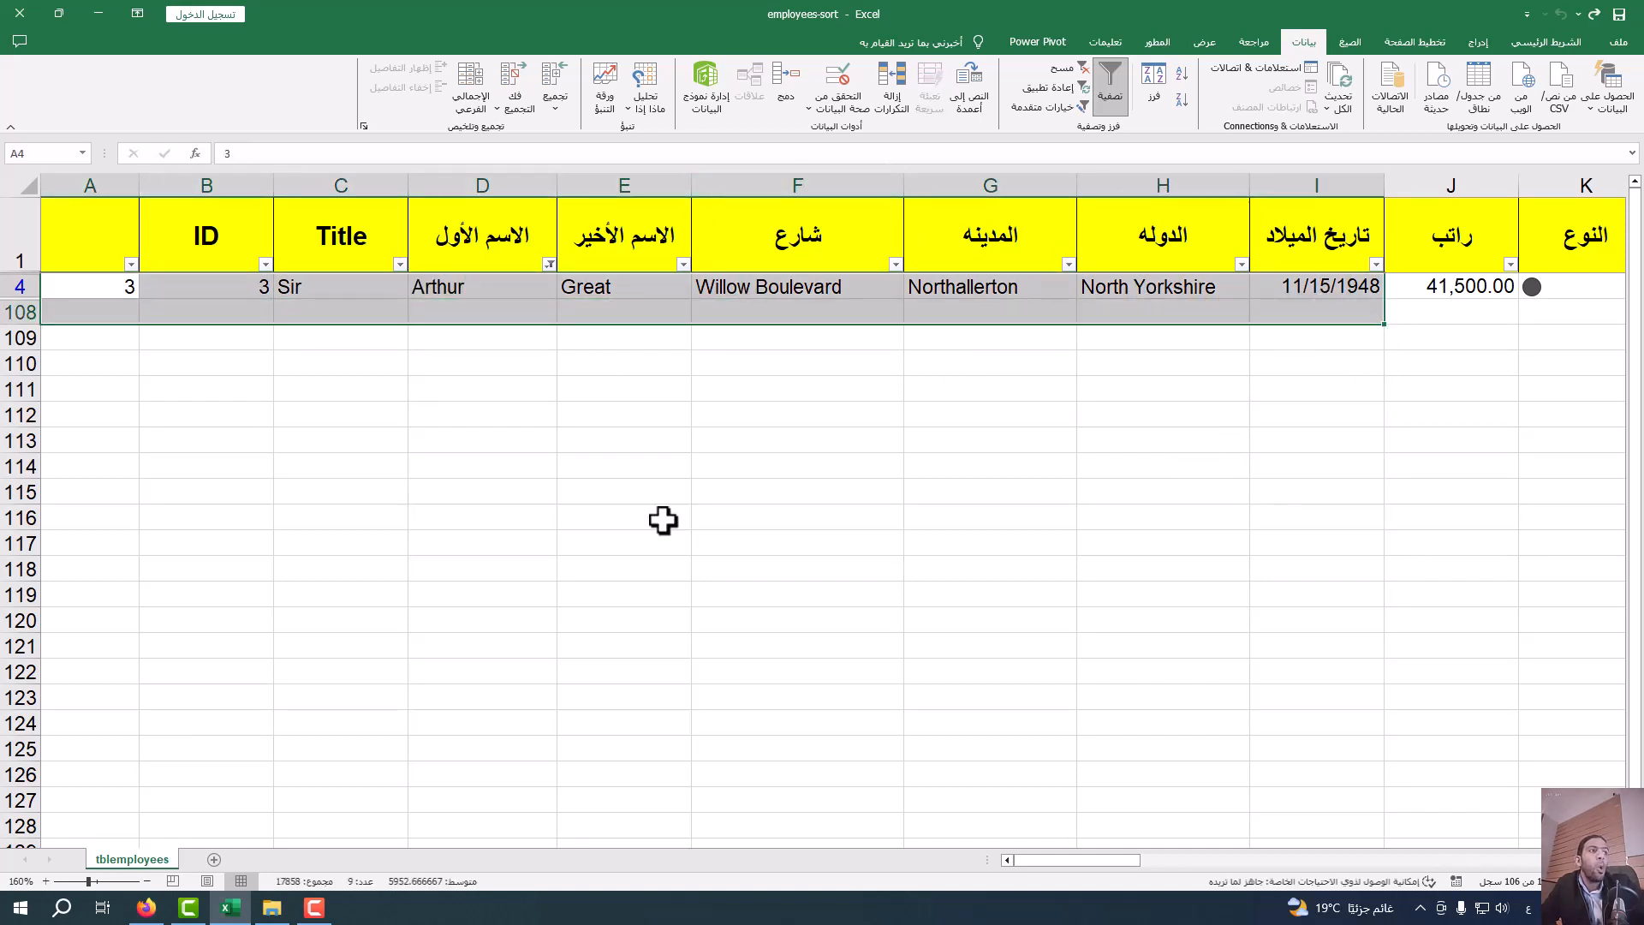
- Clear the first-name filter to show the whole employee list
left_click(768, 229)
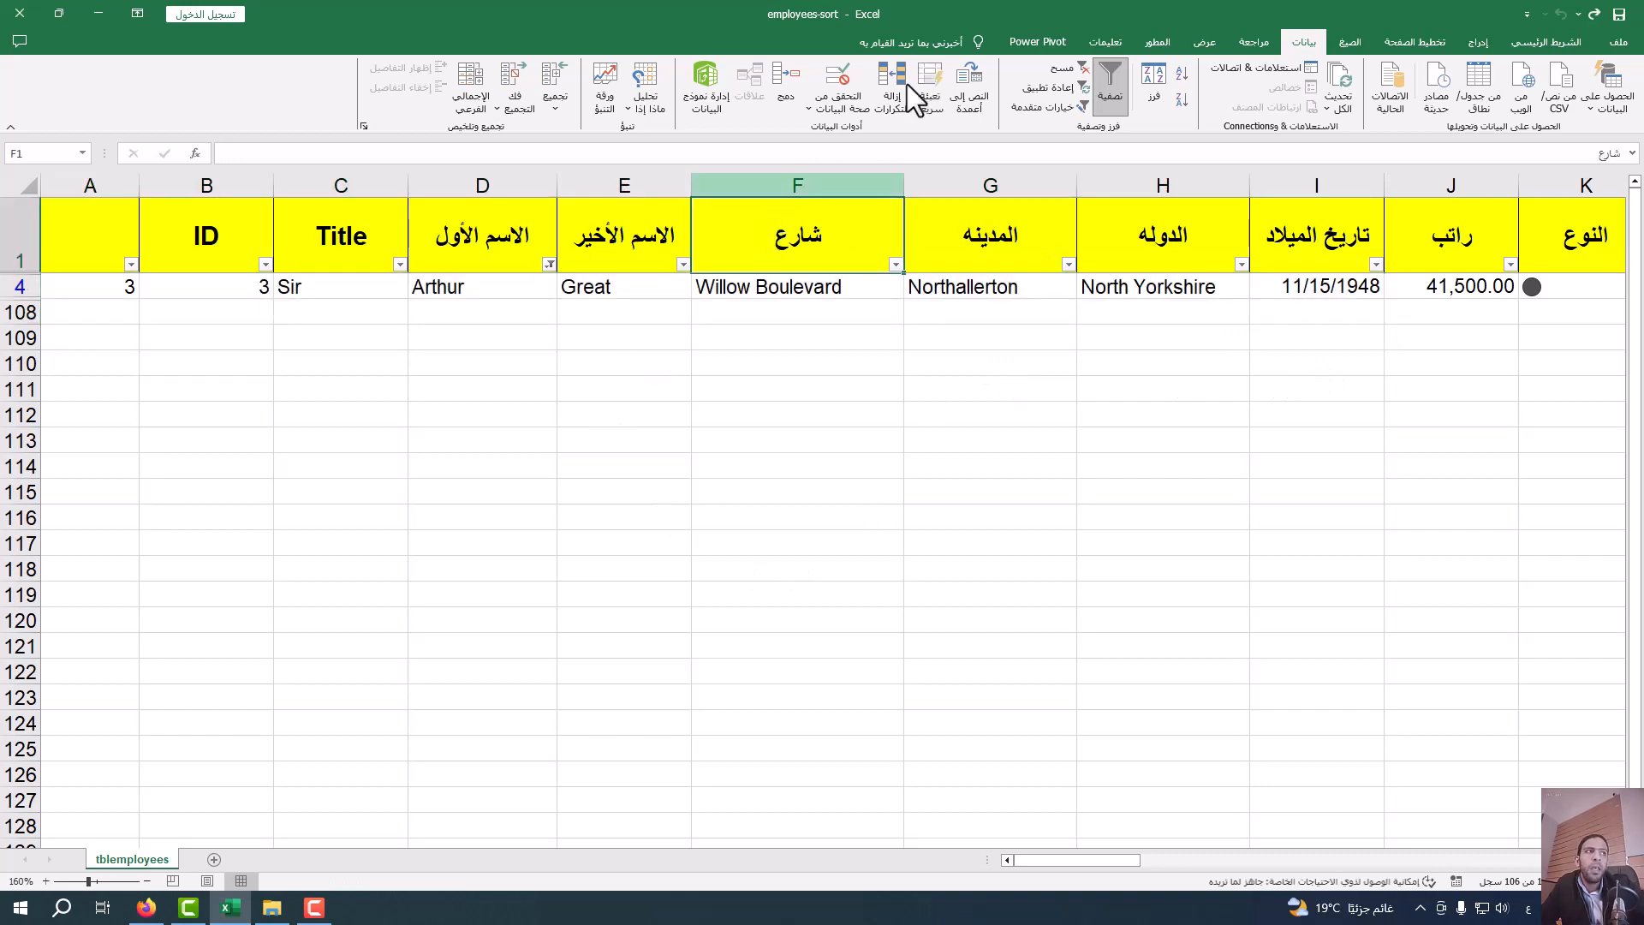
left_click(1059, 70)
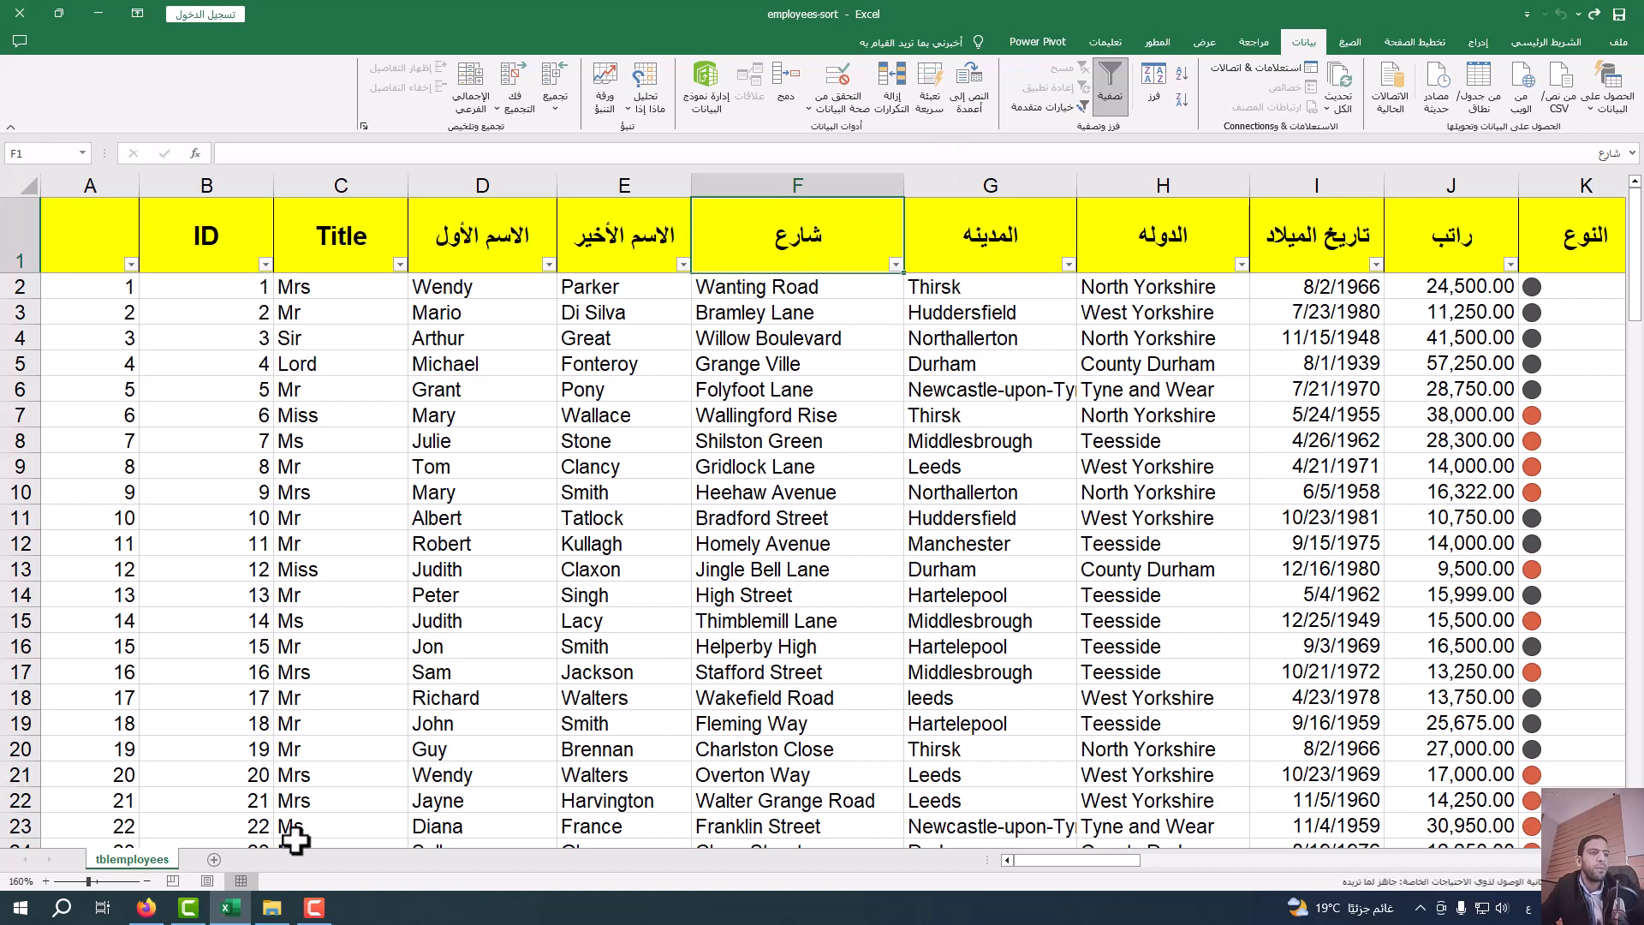
left_click(313, 906)
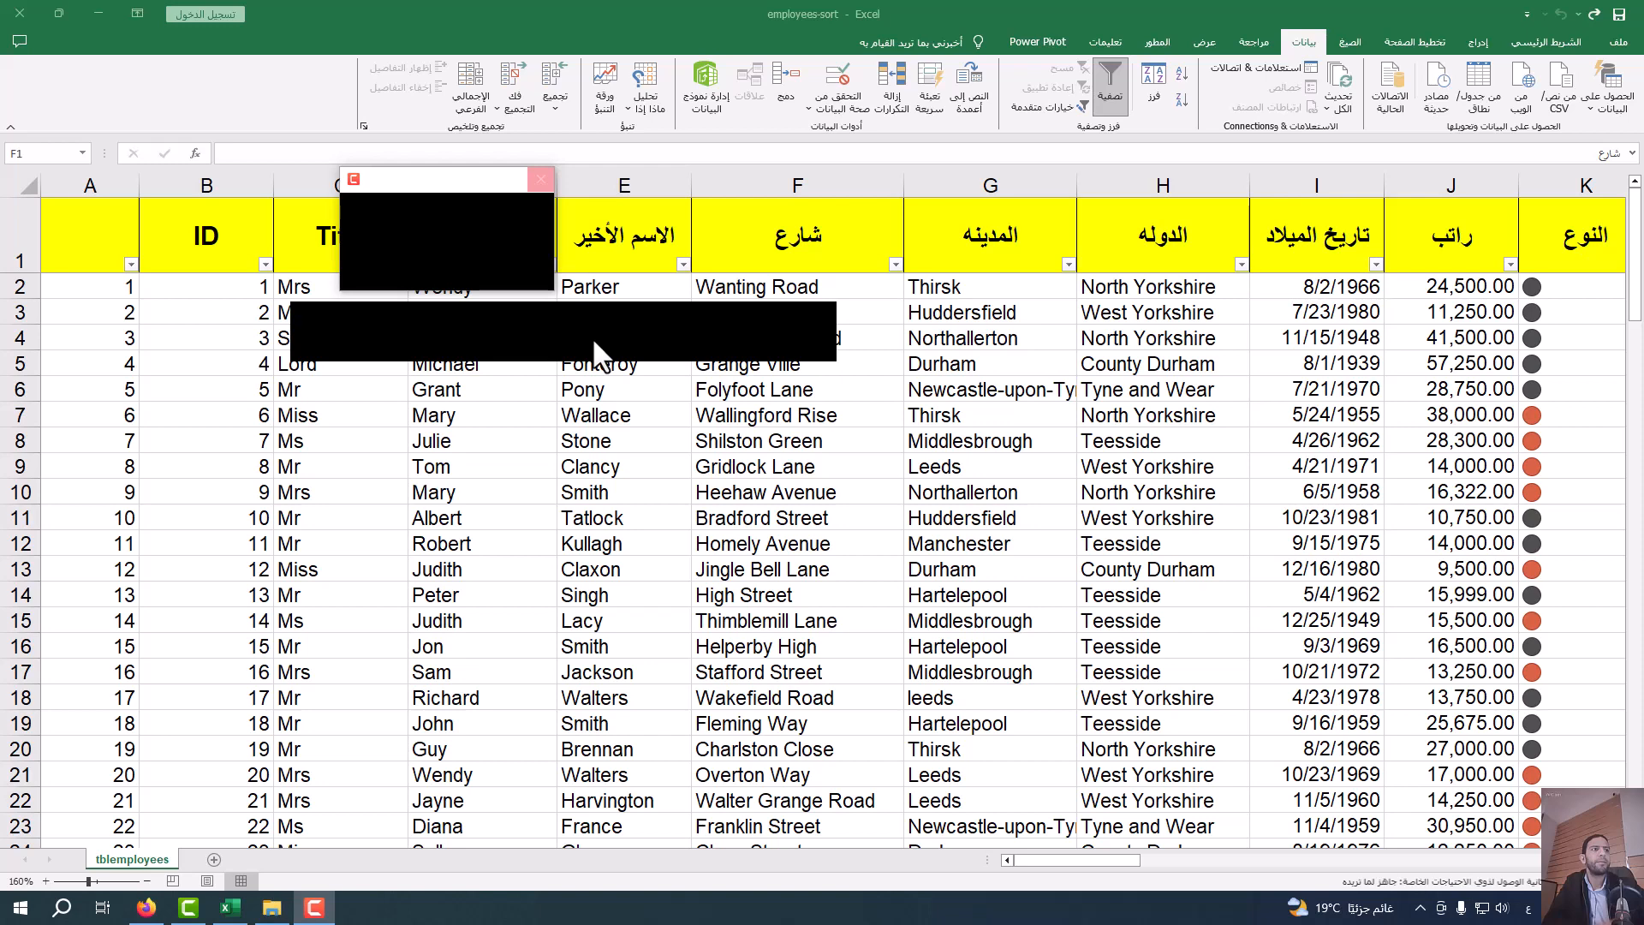
left_click(537, 407)
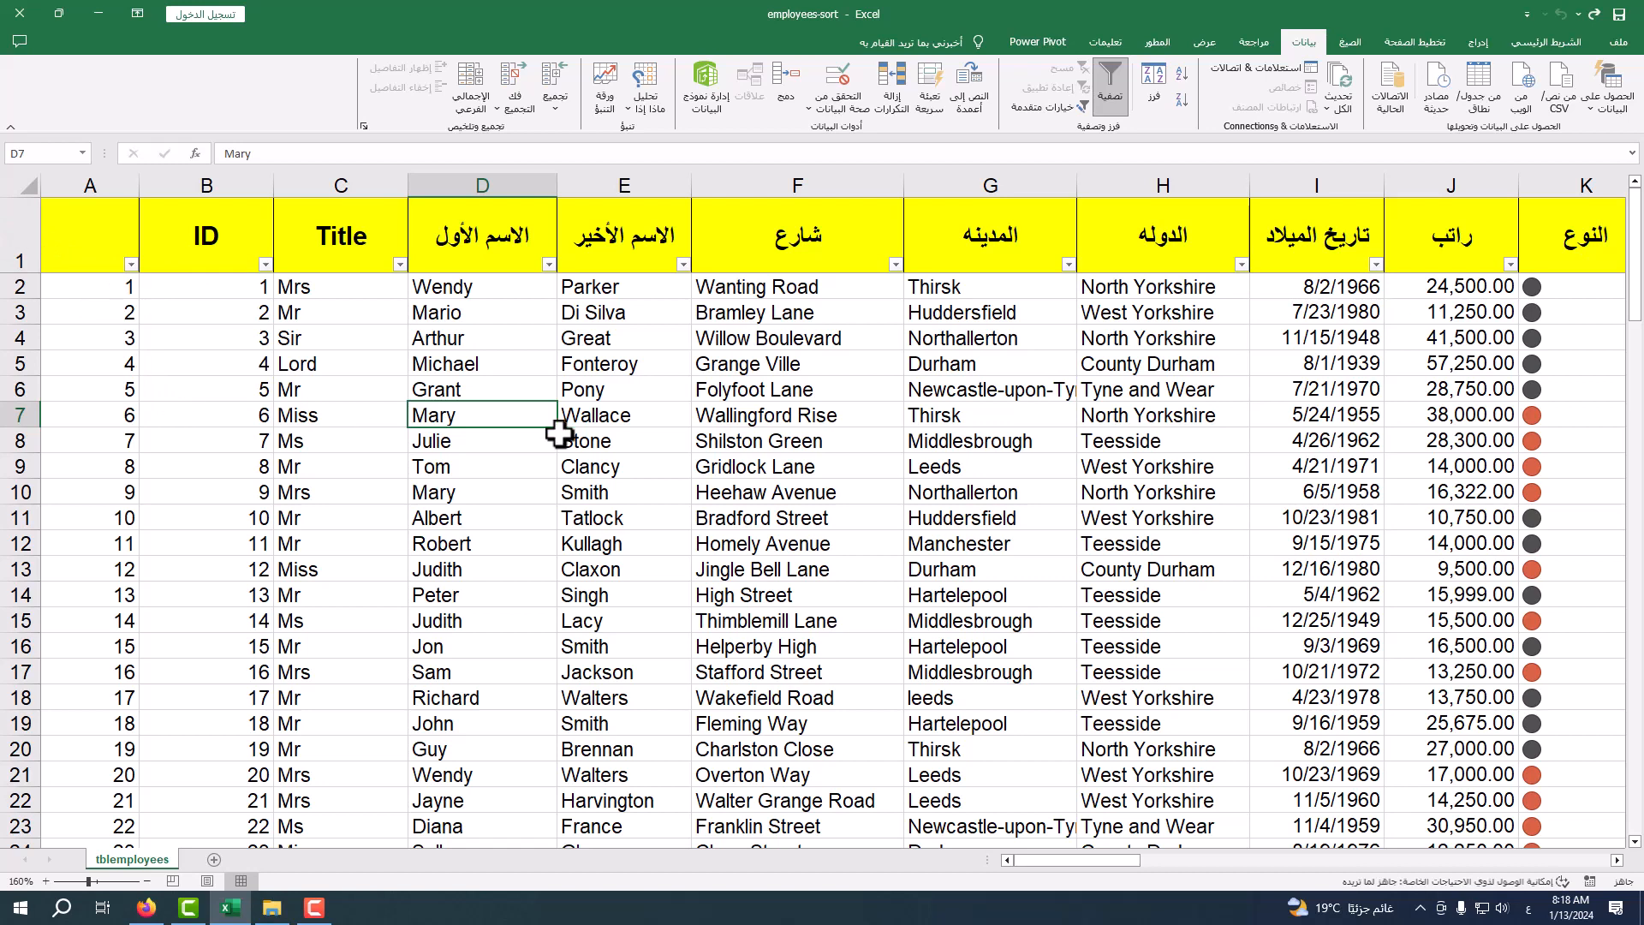
left_click(597, 384)
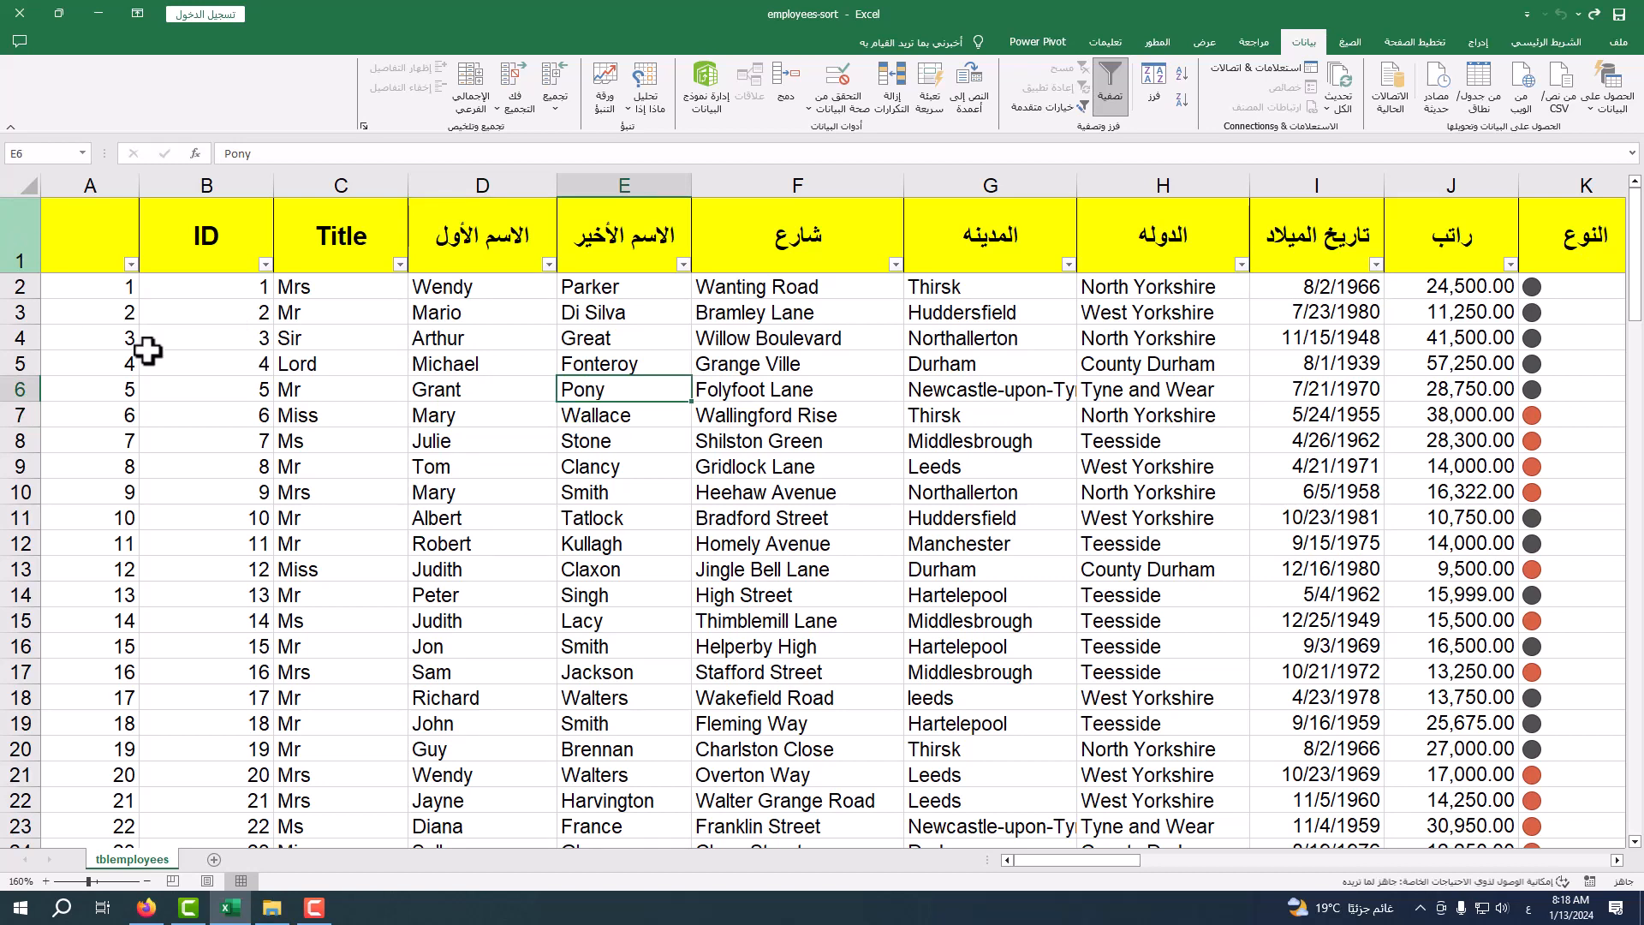
- Insert 11 blank rows above the table's header row
left_click_drag(19, 240, 20, 518)
right_click(21, 430)
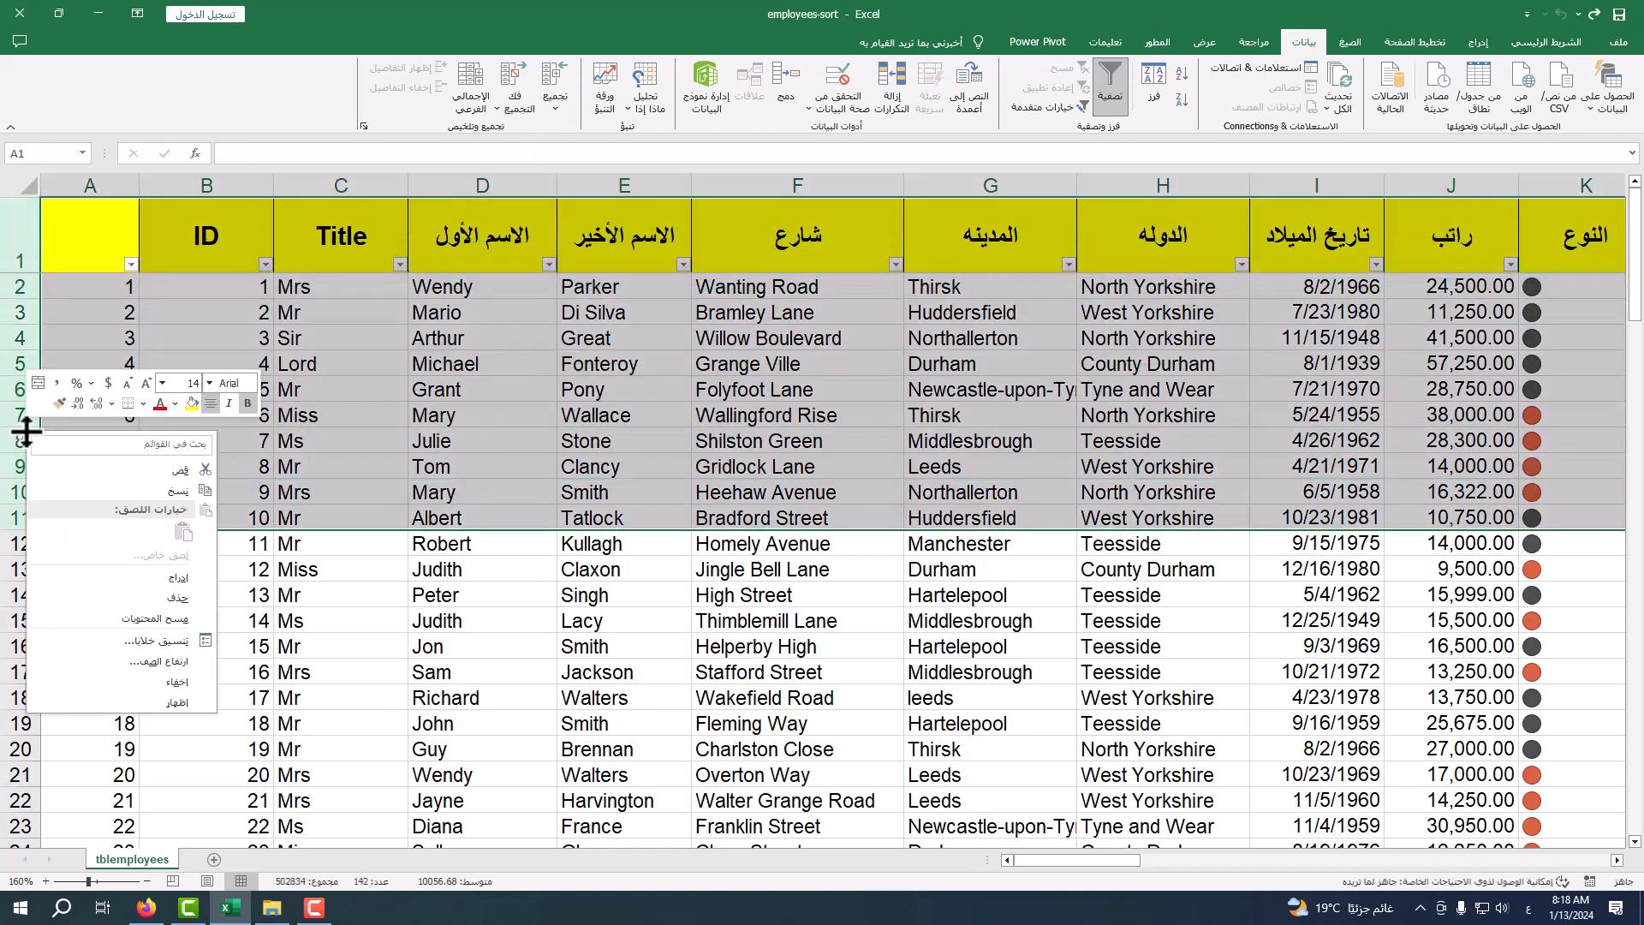
left_click(206, 579)
left_click(375, 569)
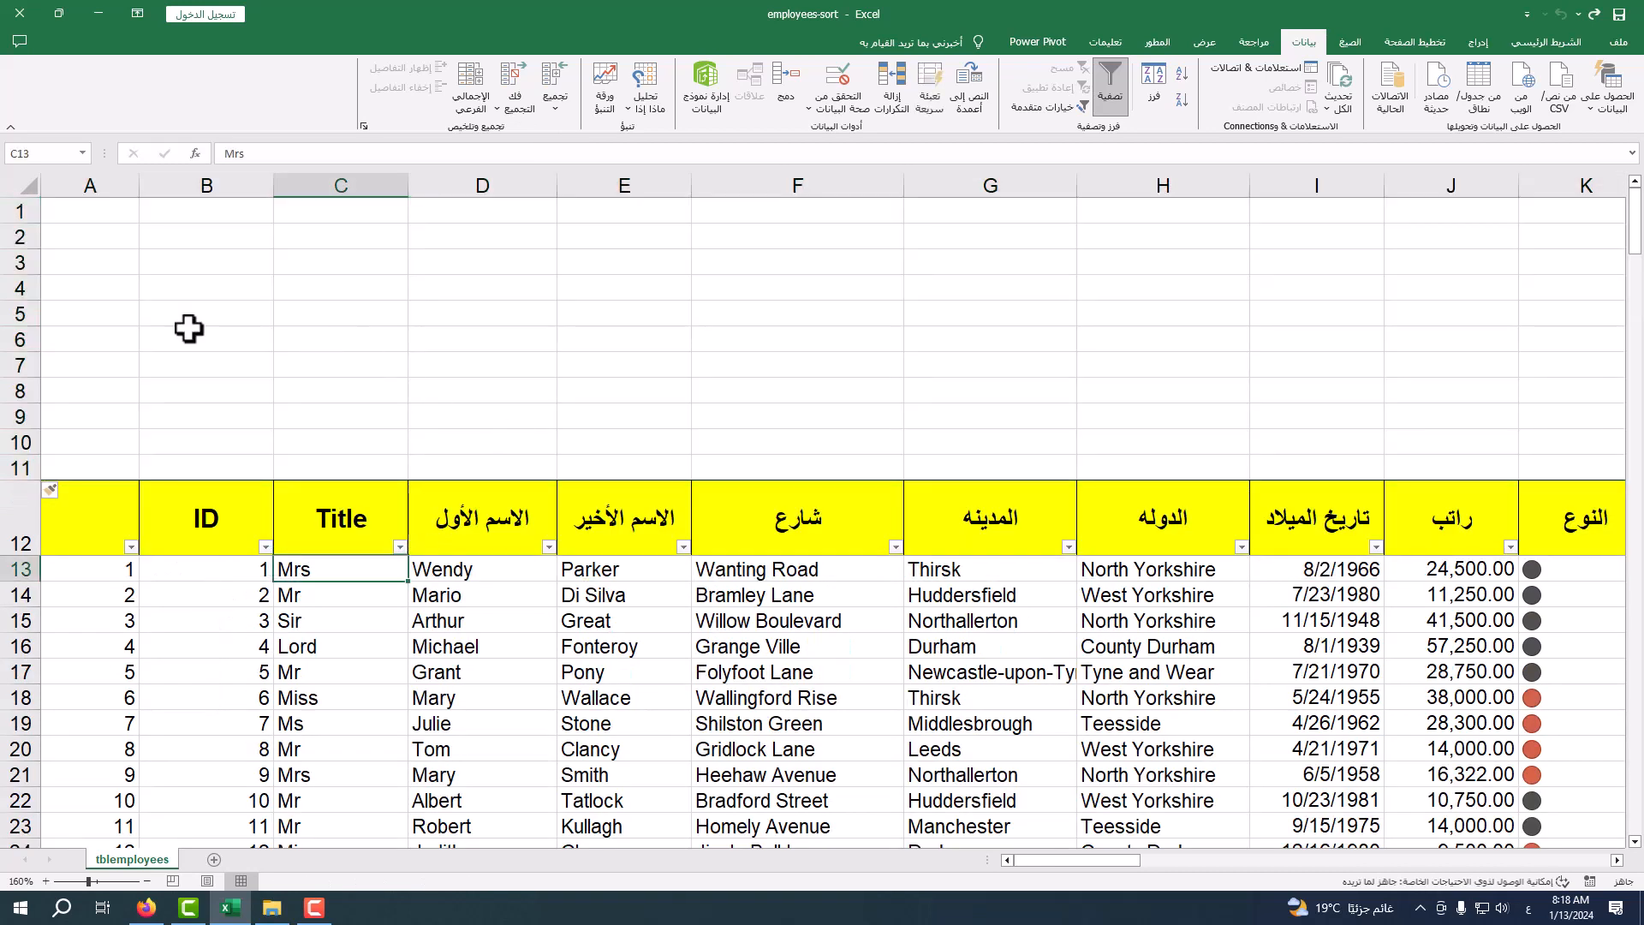
- Copy the city header (المدينه) from G12 and paste it with its formatting into G1
left_click(674, 314)
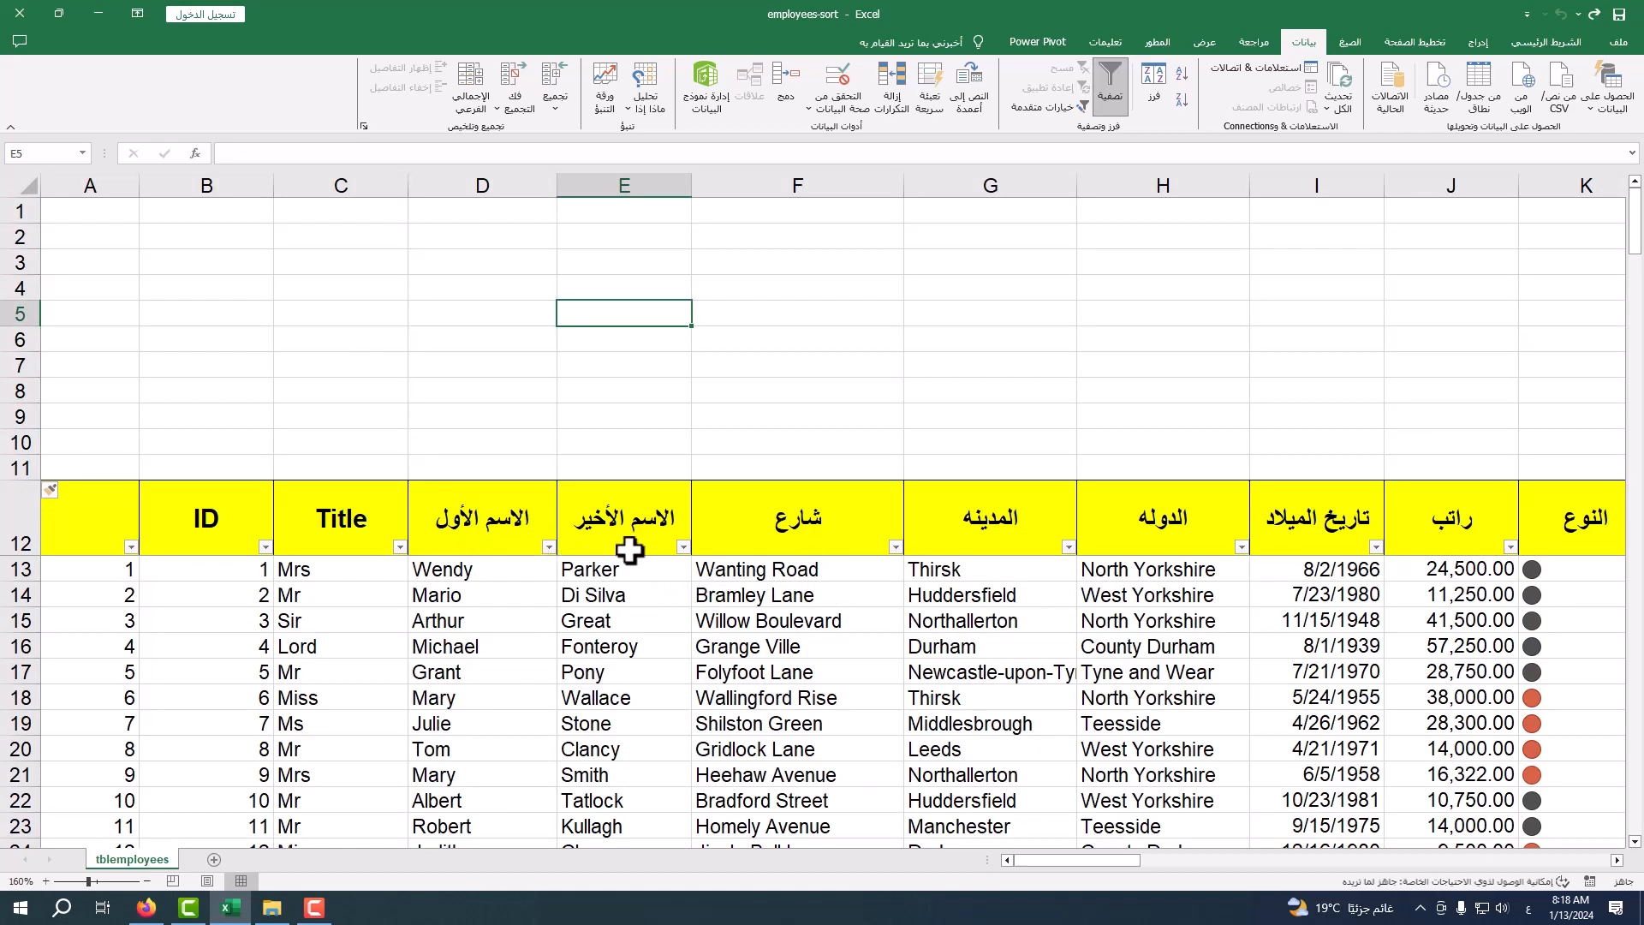
left_click(965, 523)
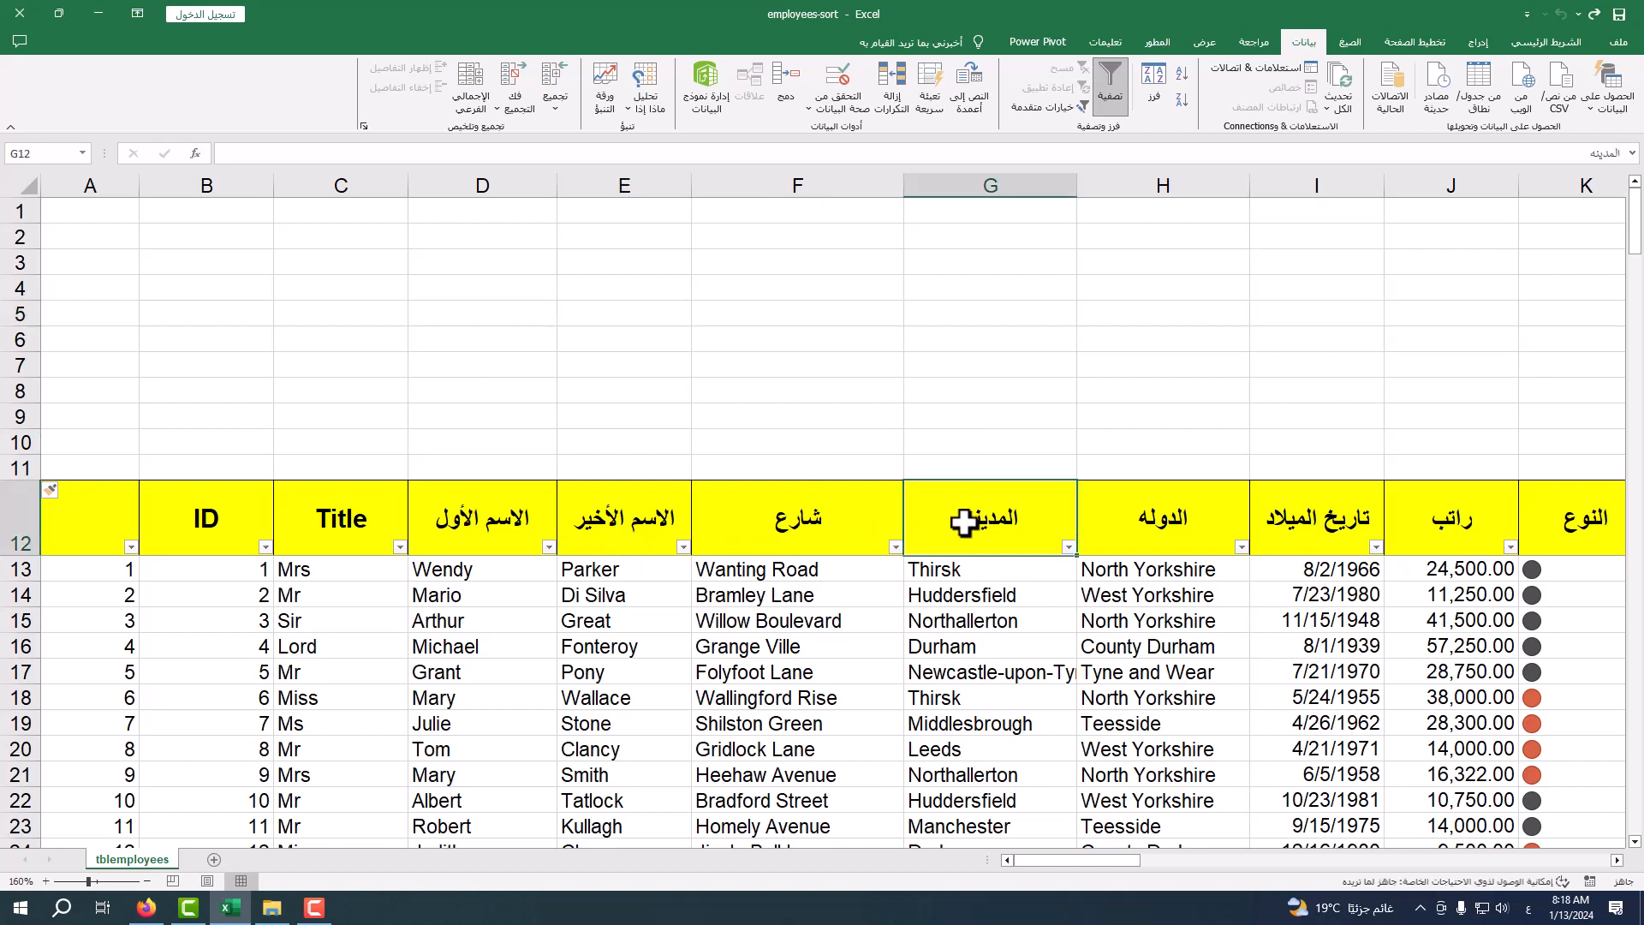
key("ctrl+c")
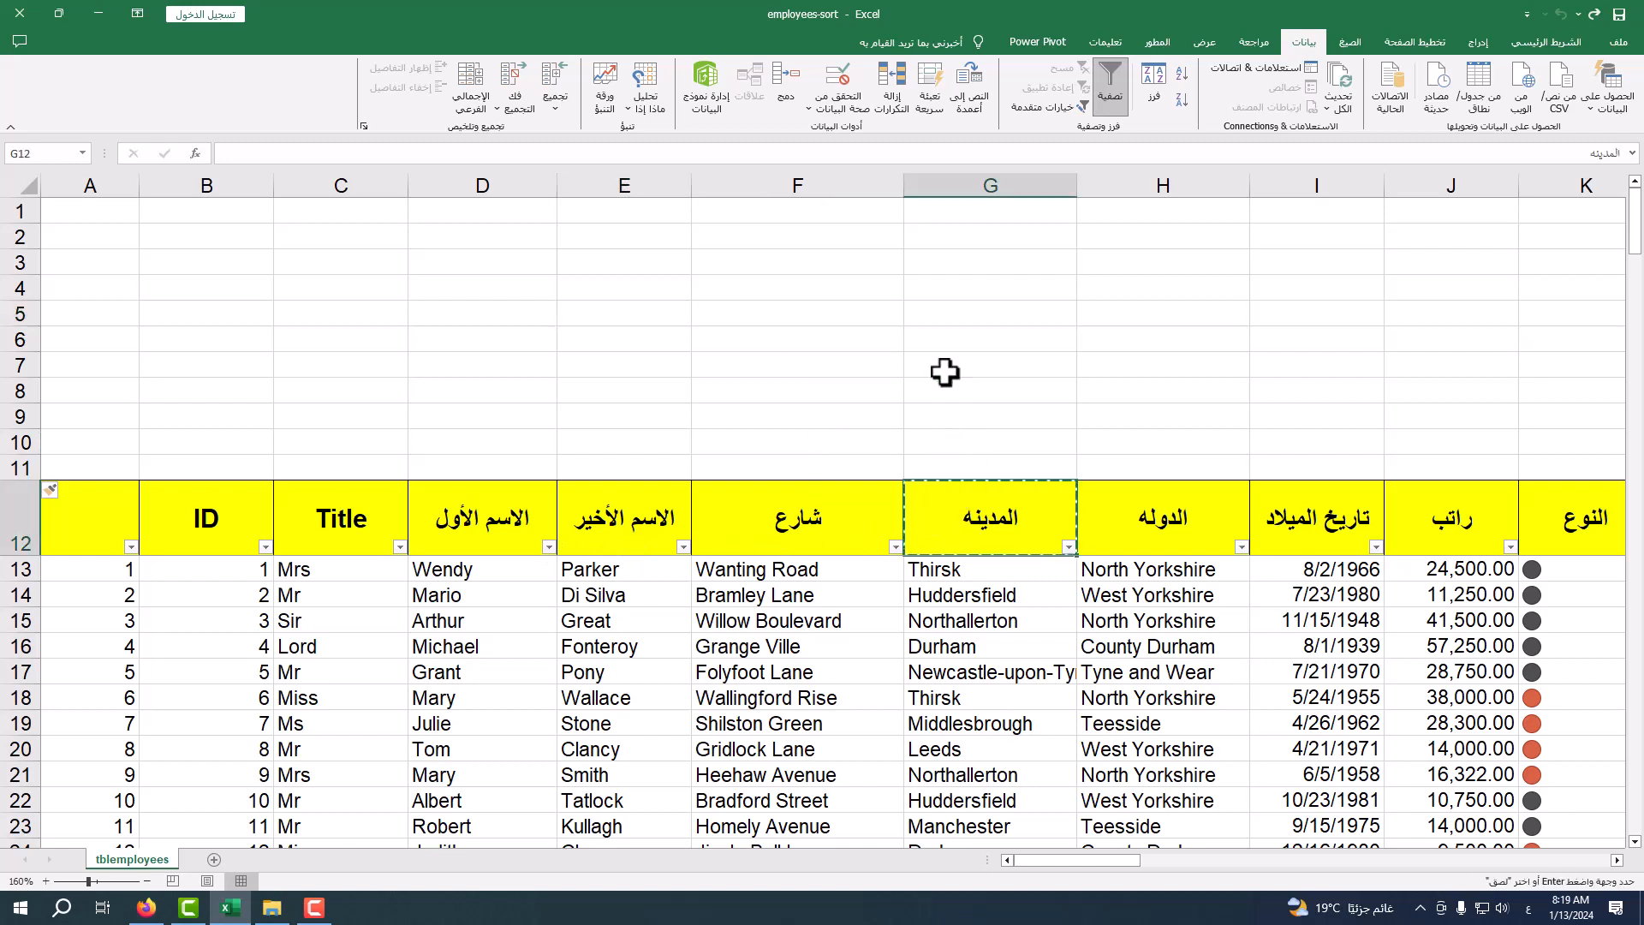
right_click(959, 209)
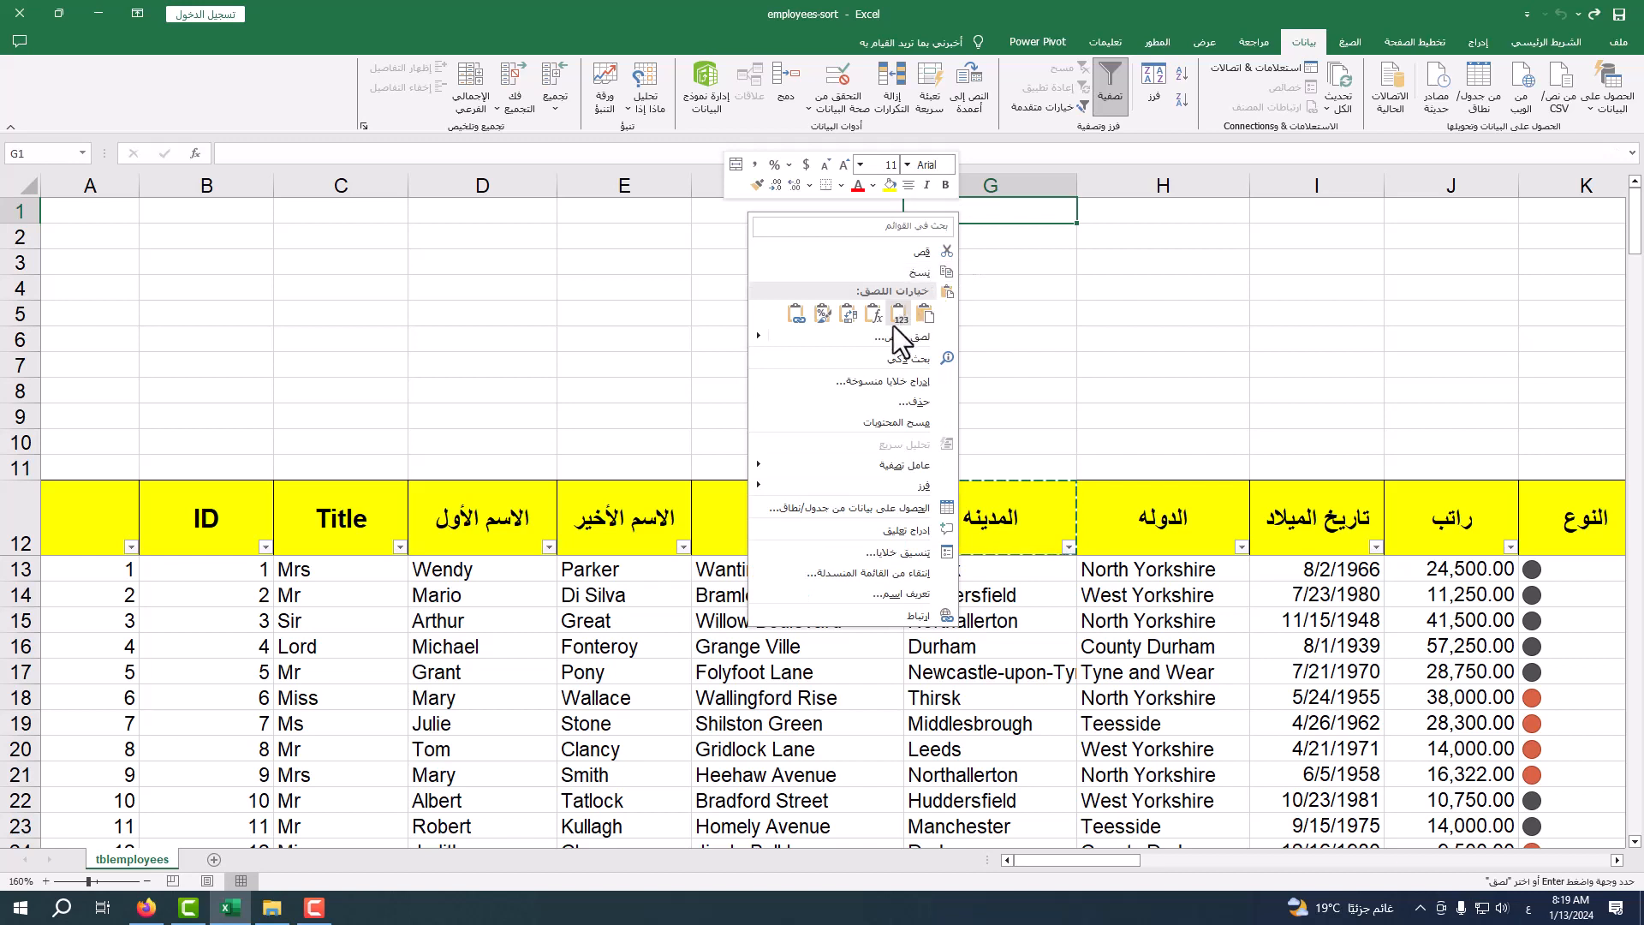
left_click(923, 314)
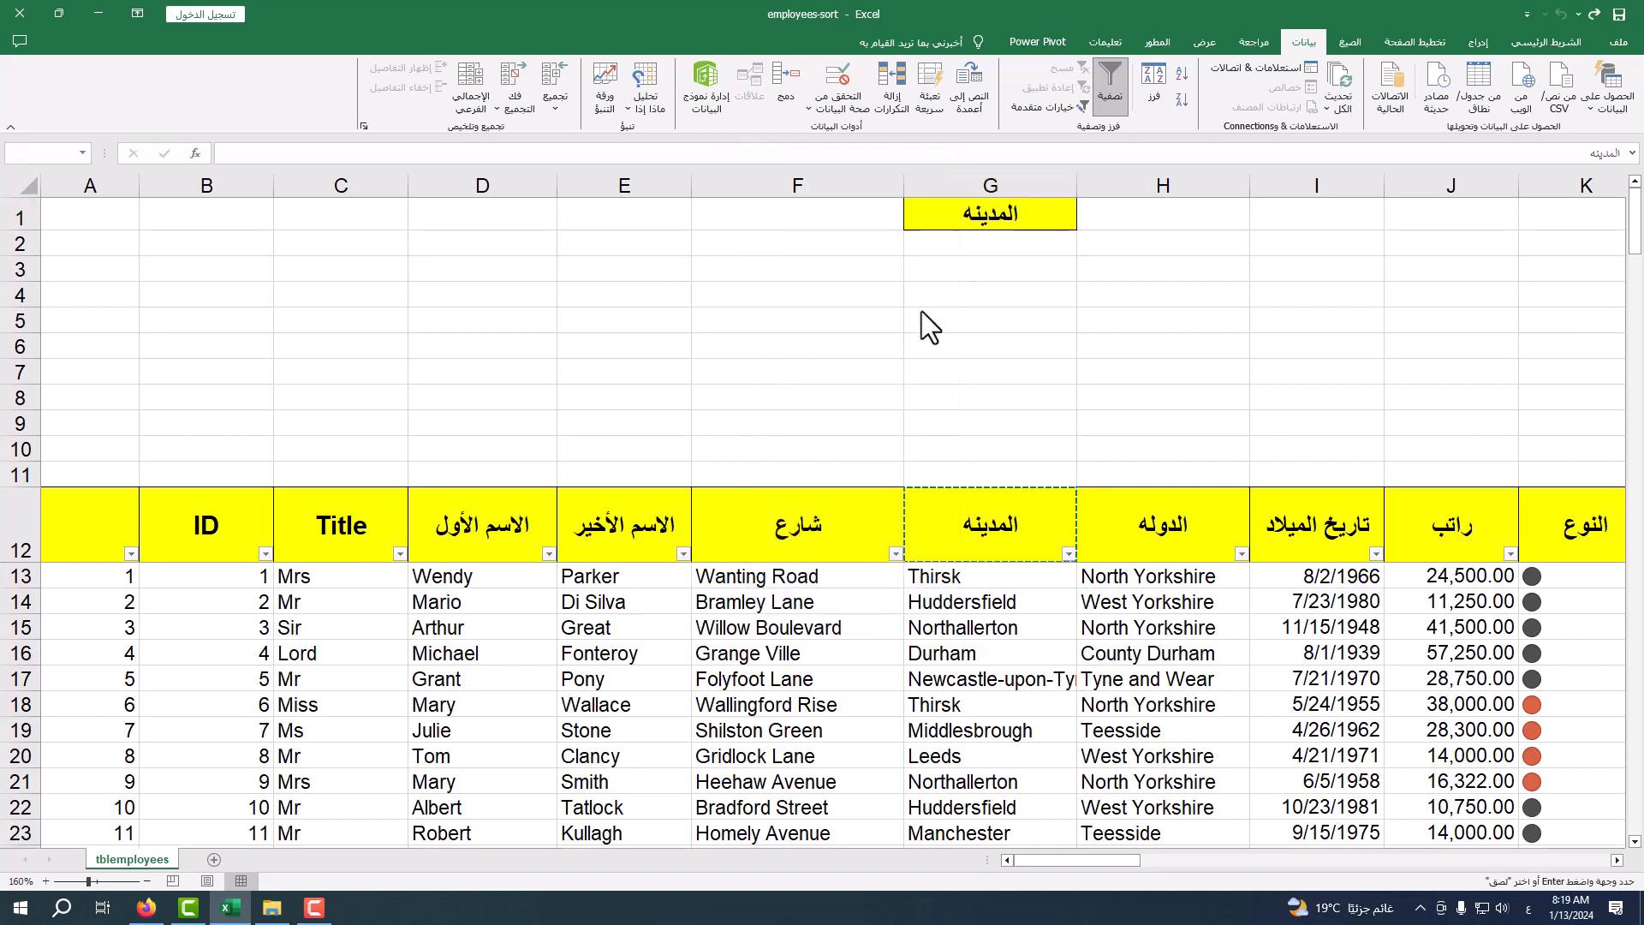
- Copy the city Thirsk from G13 into G2 as the criterion under the city header
left_click(938, 317)
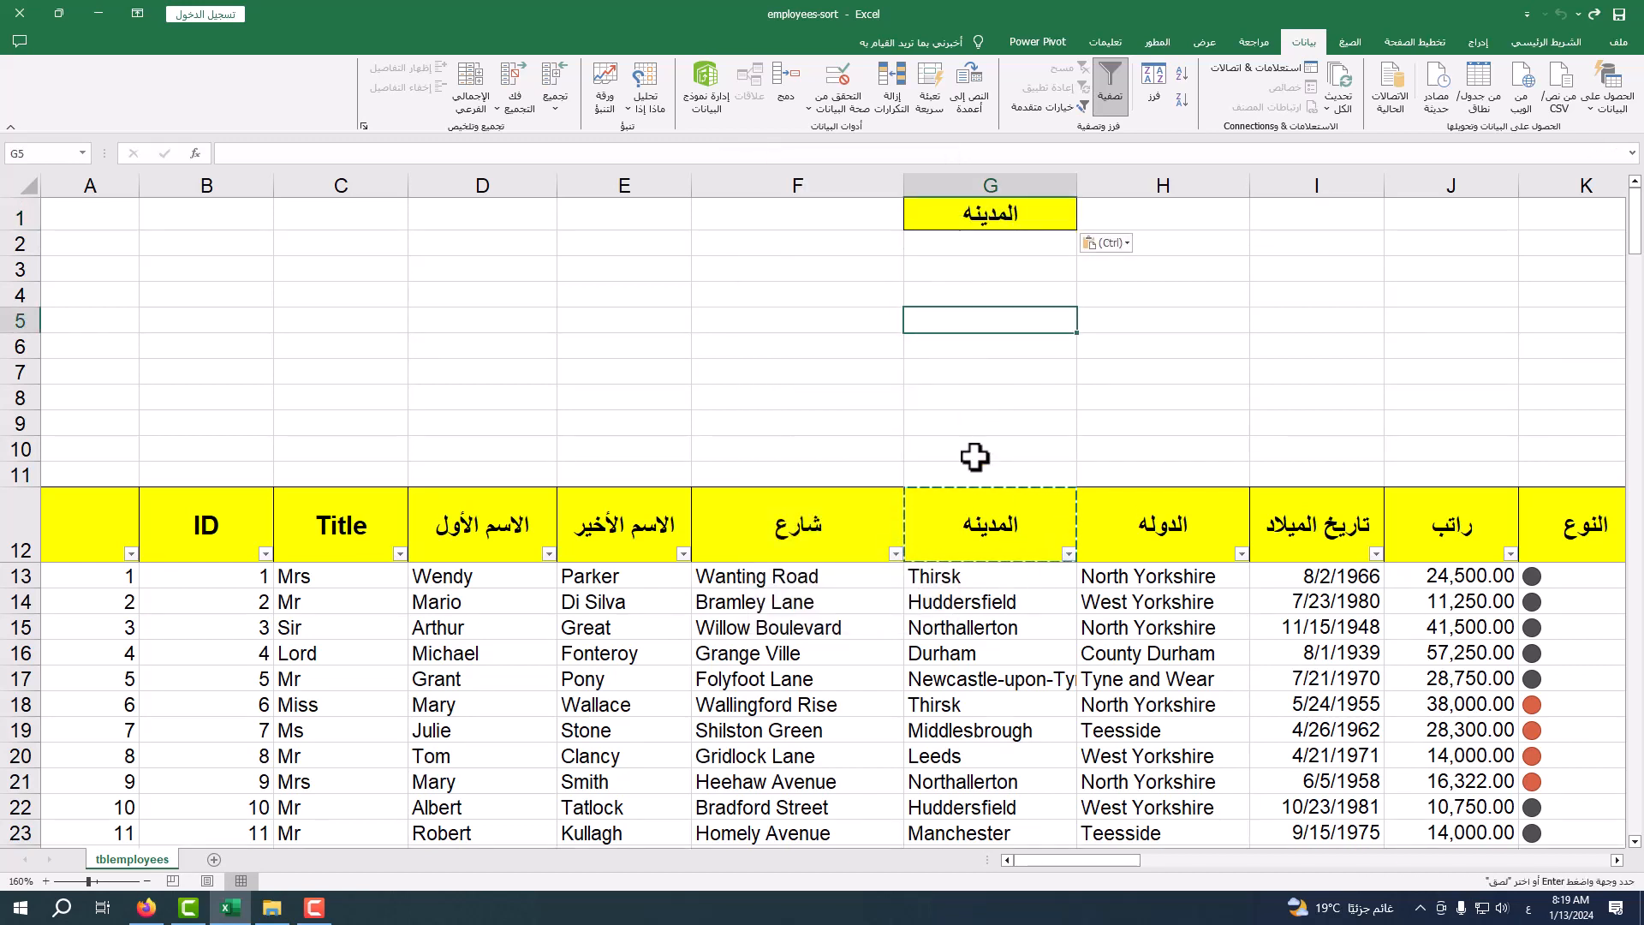
left_click(949, 601)
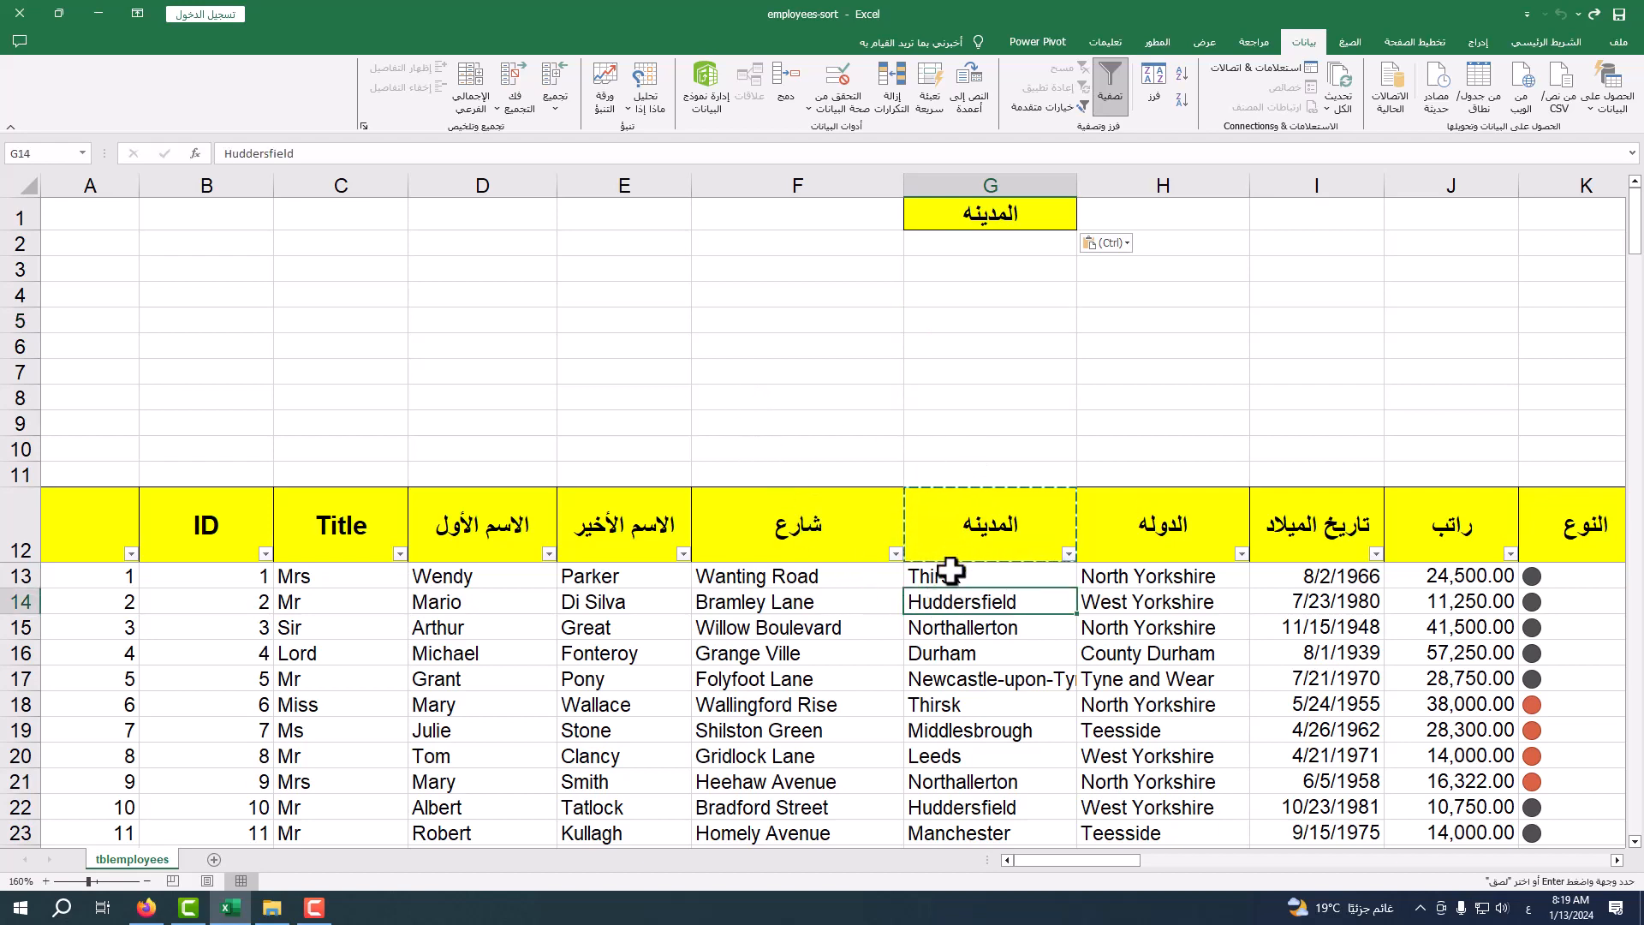
scroll(953, 643, "down", 2)
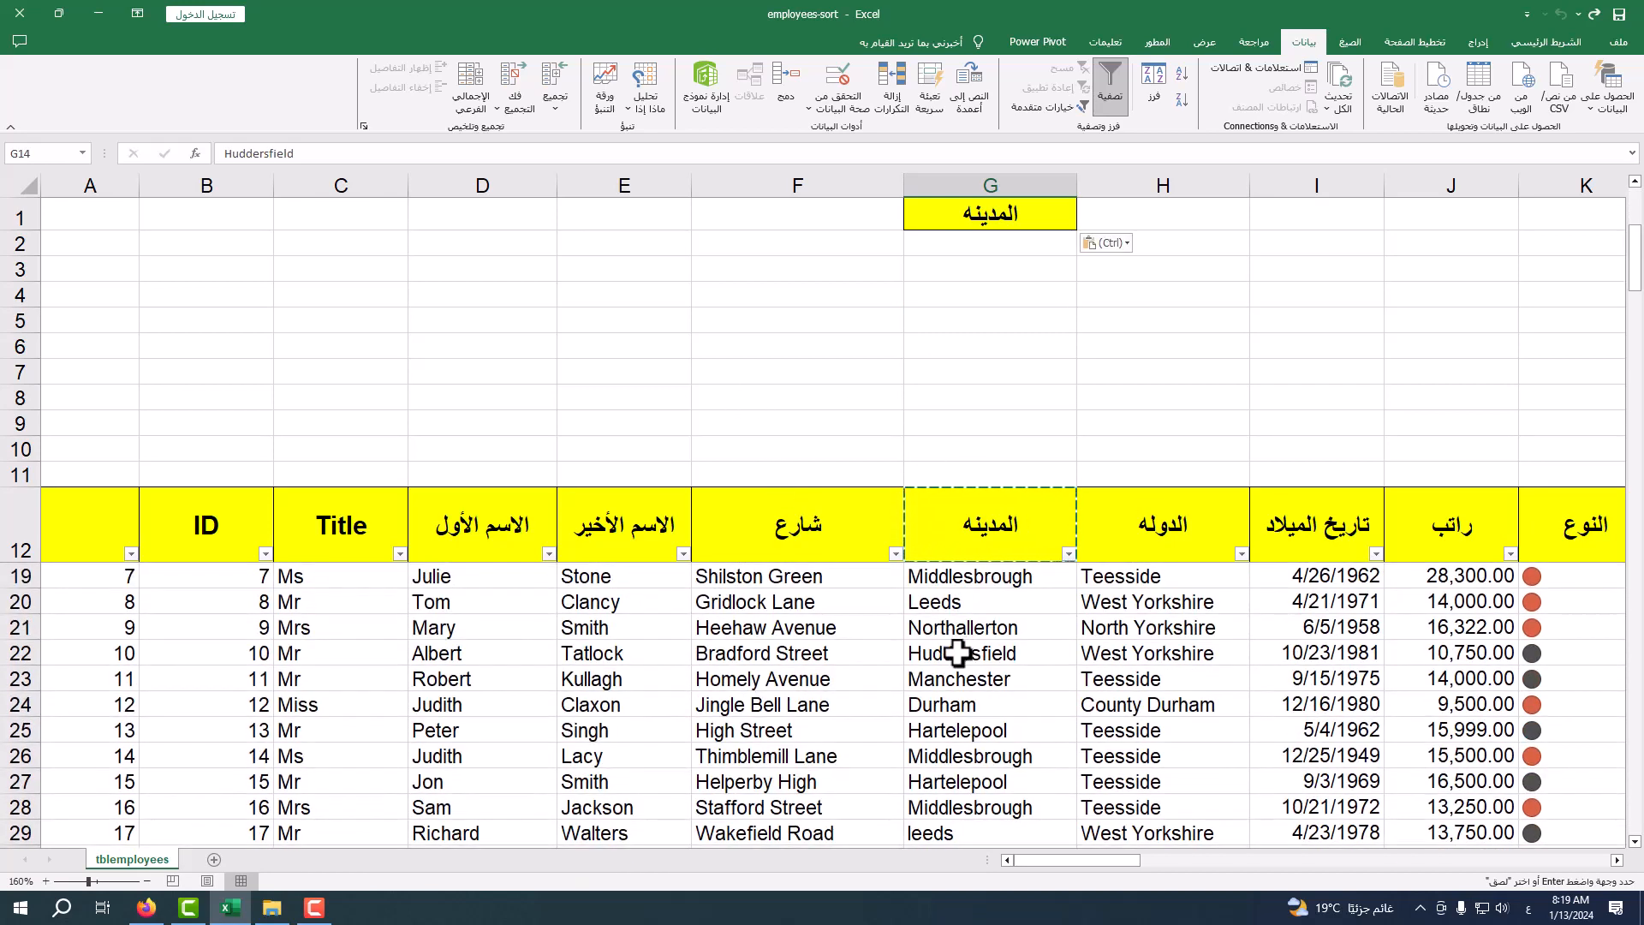
scroll(958, 651, "up", 2)
left_click(967, 581)
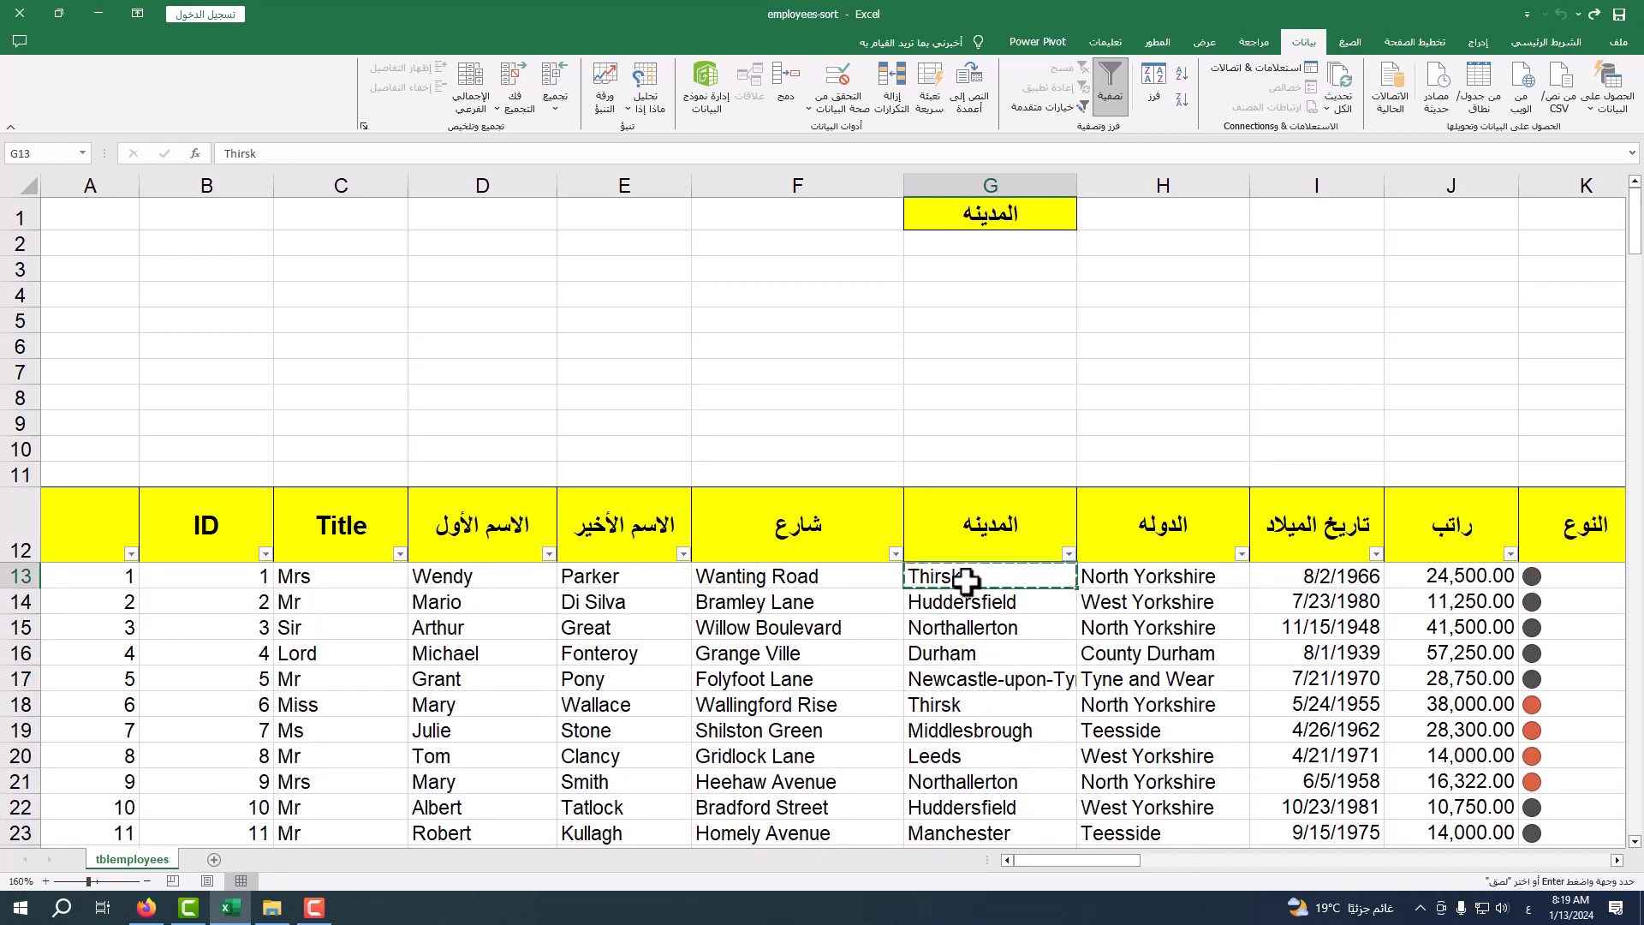
left_click(991, 250)
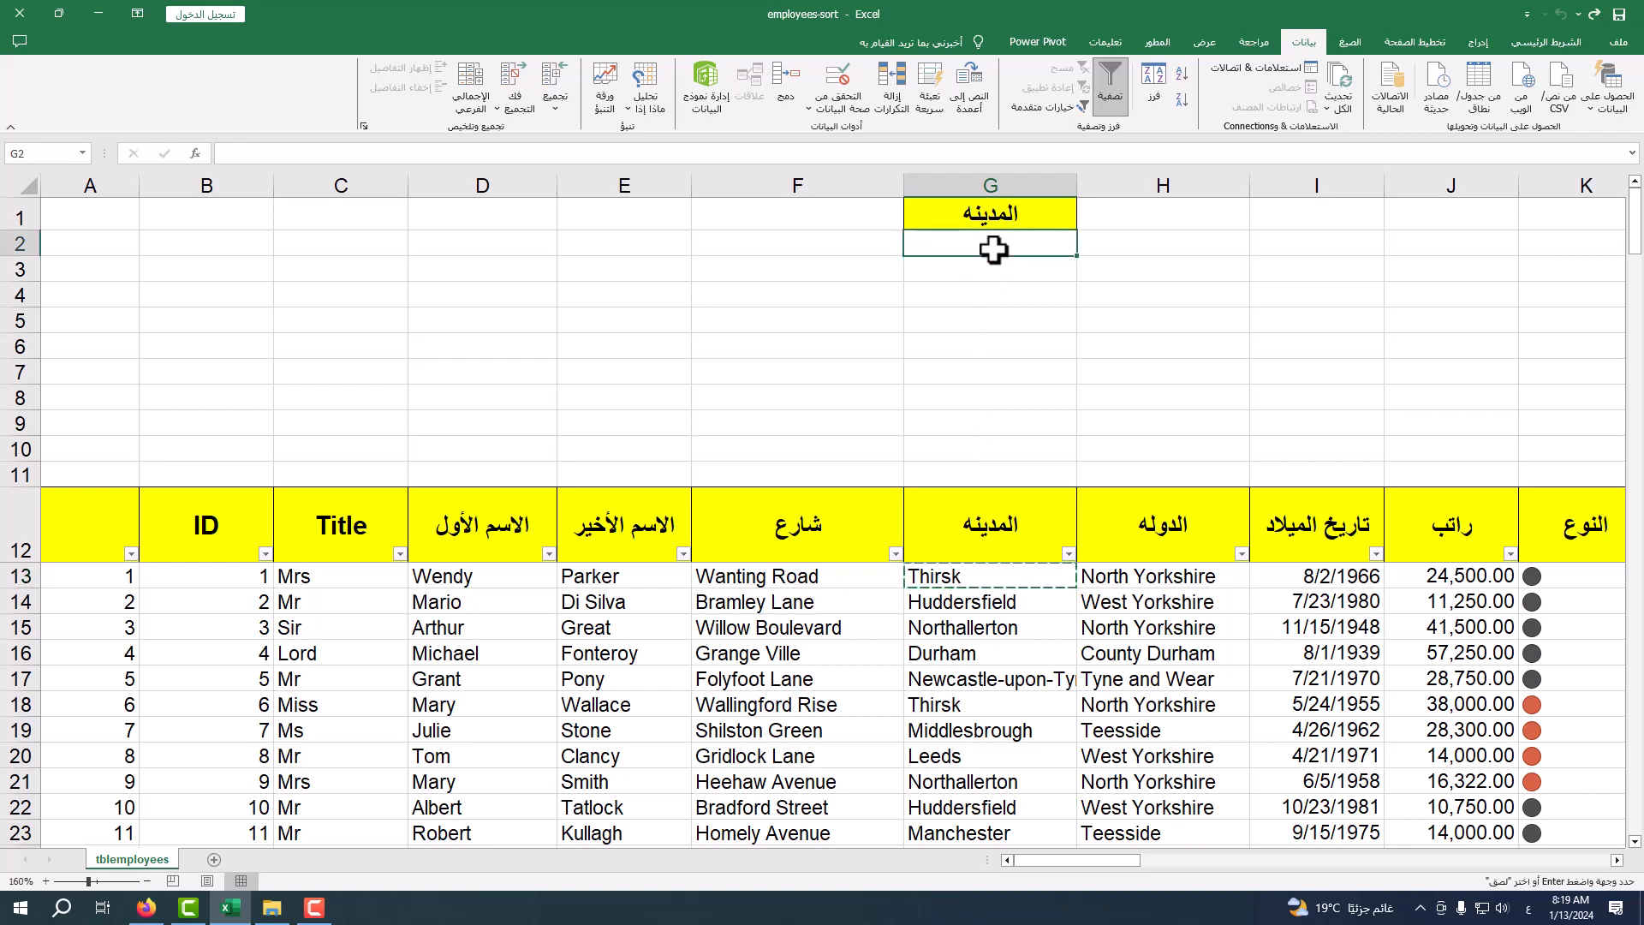
key("ctrl+v")
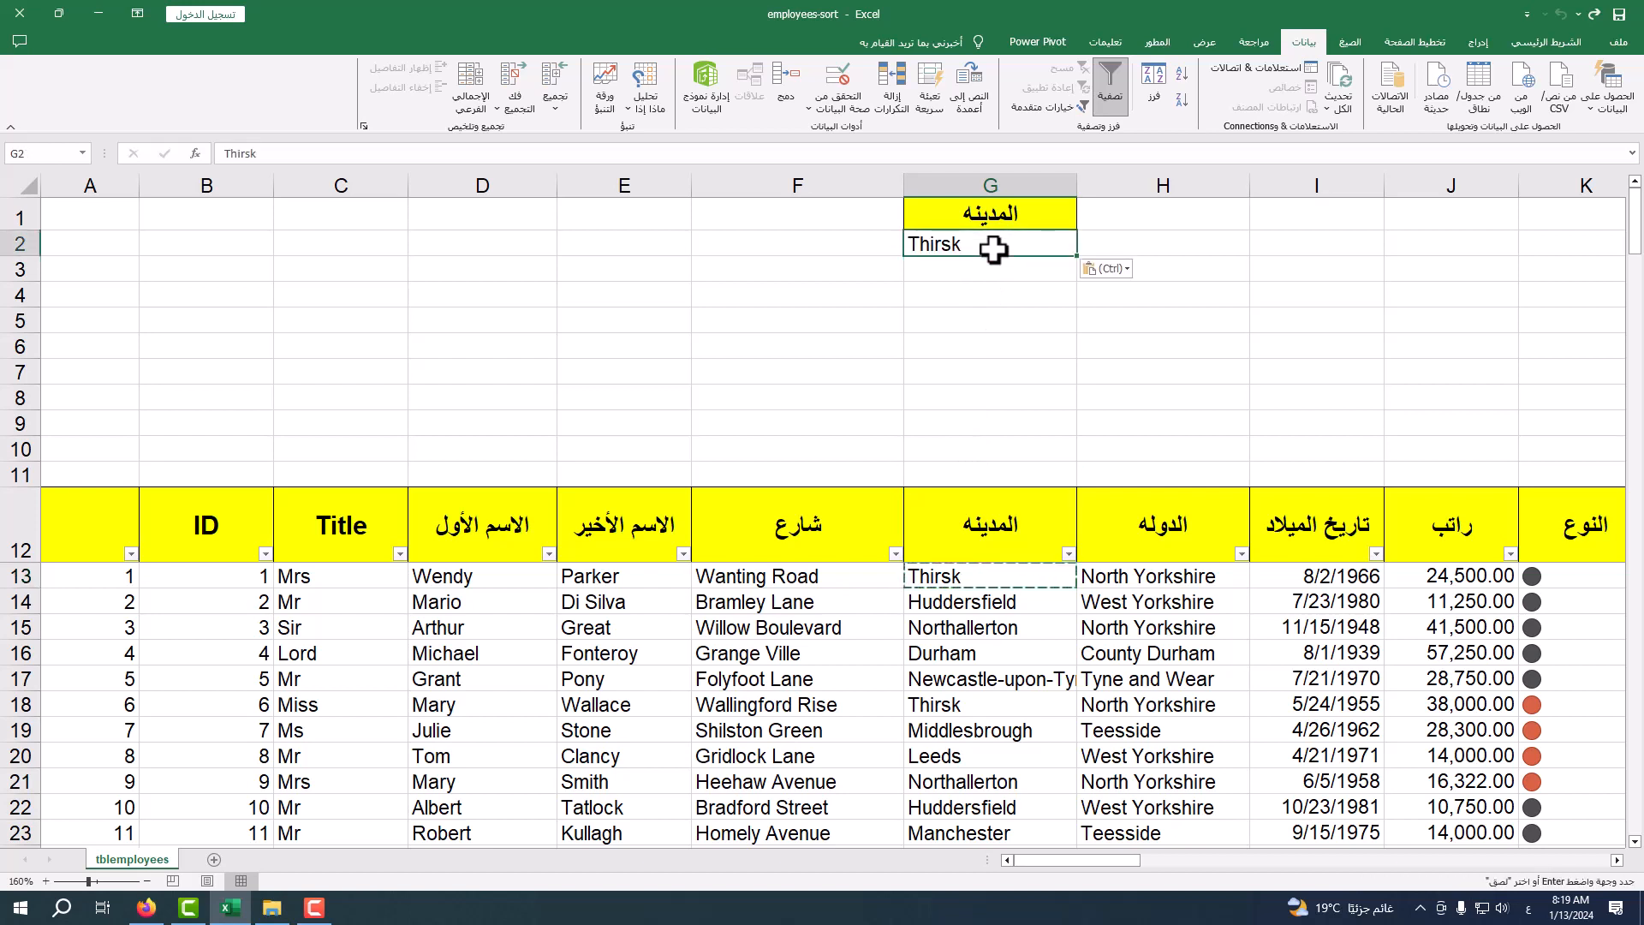
key("Escape")
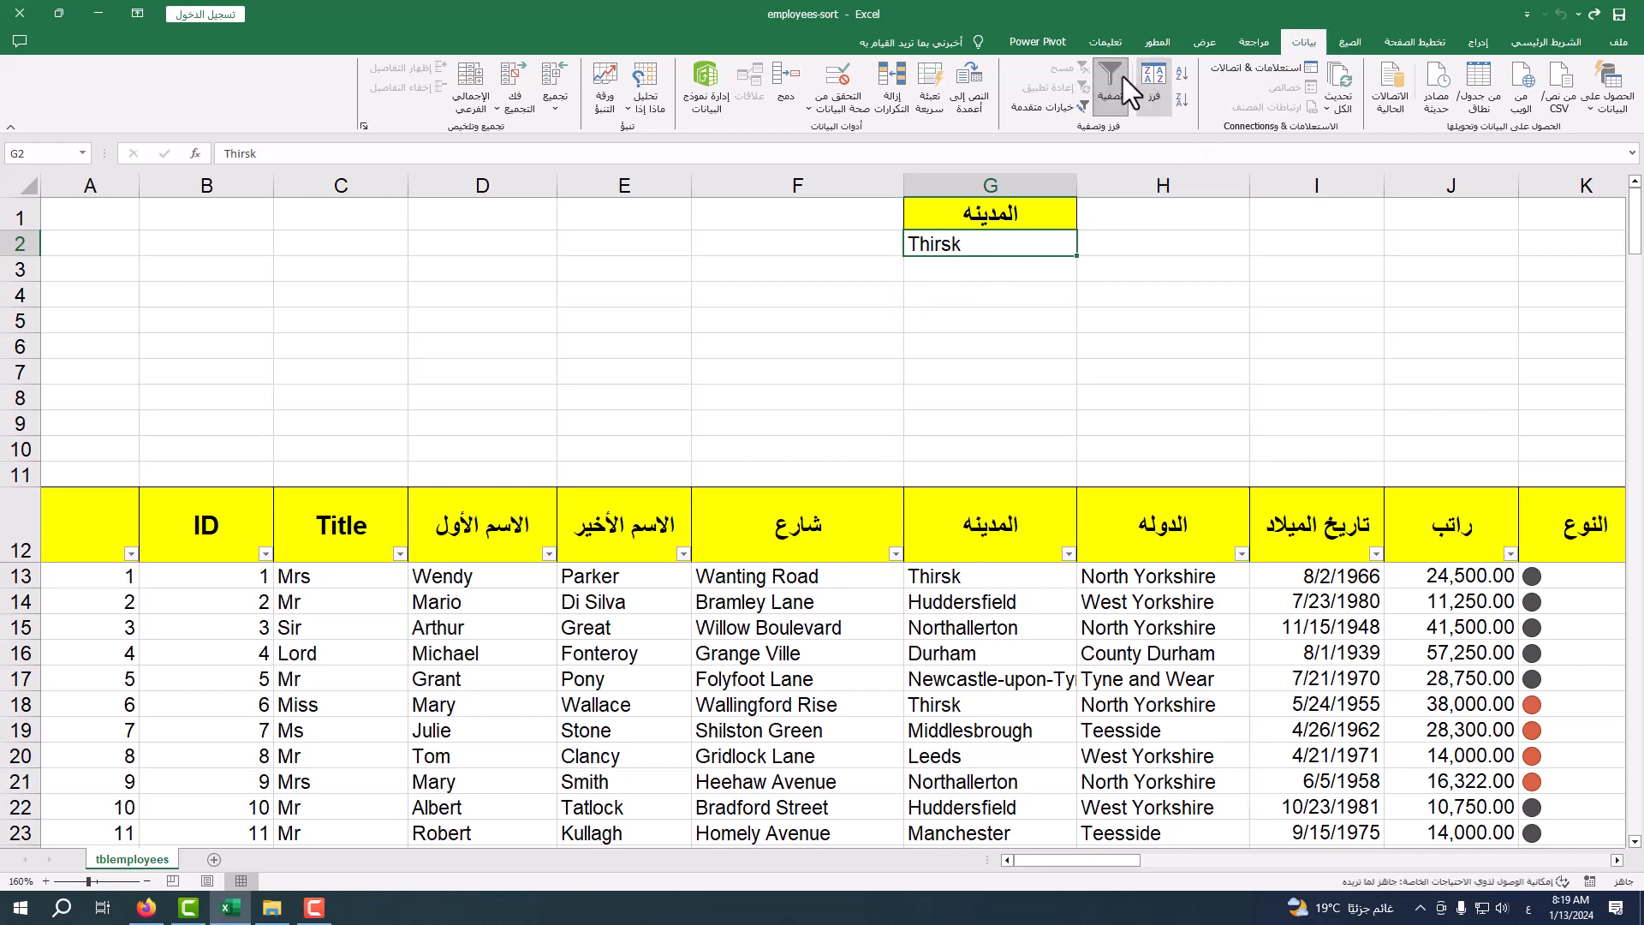
- Apply an advanced filter in place to the list $A$12:$M$118, using G1:G2 as the criteria range
left_click(1032, 106)
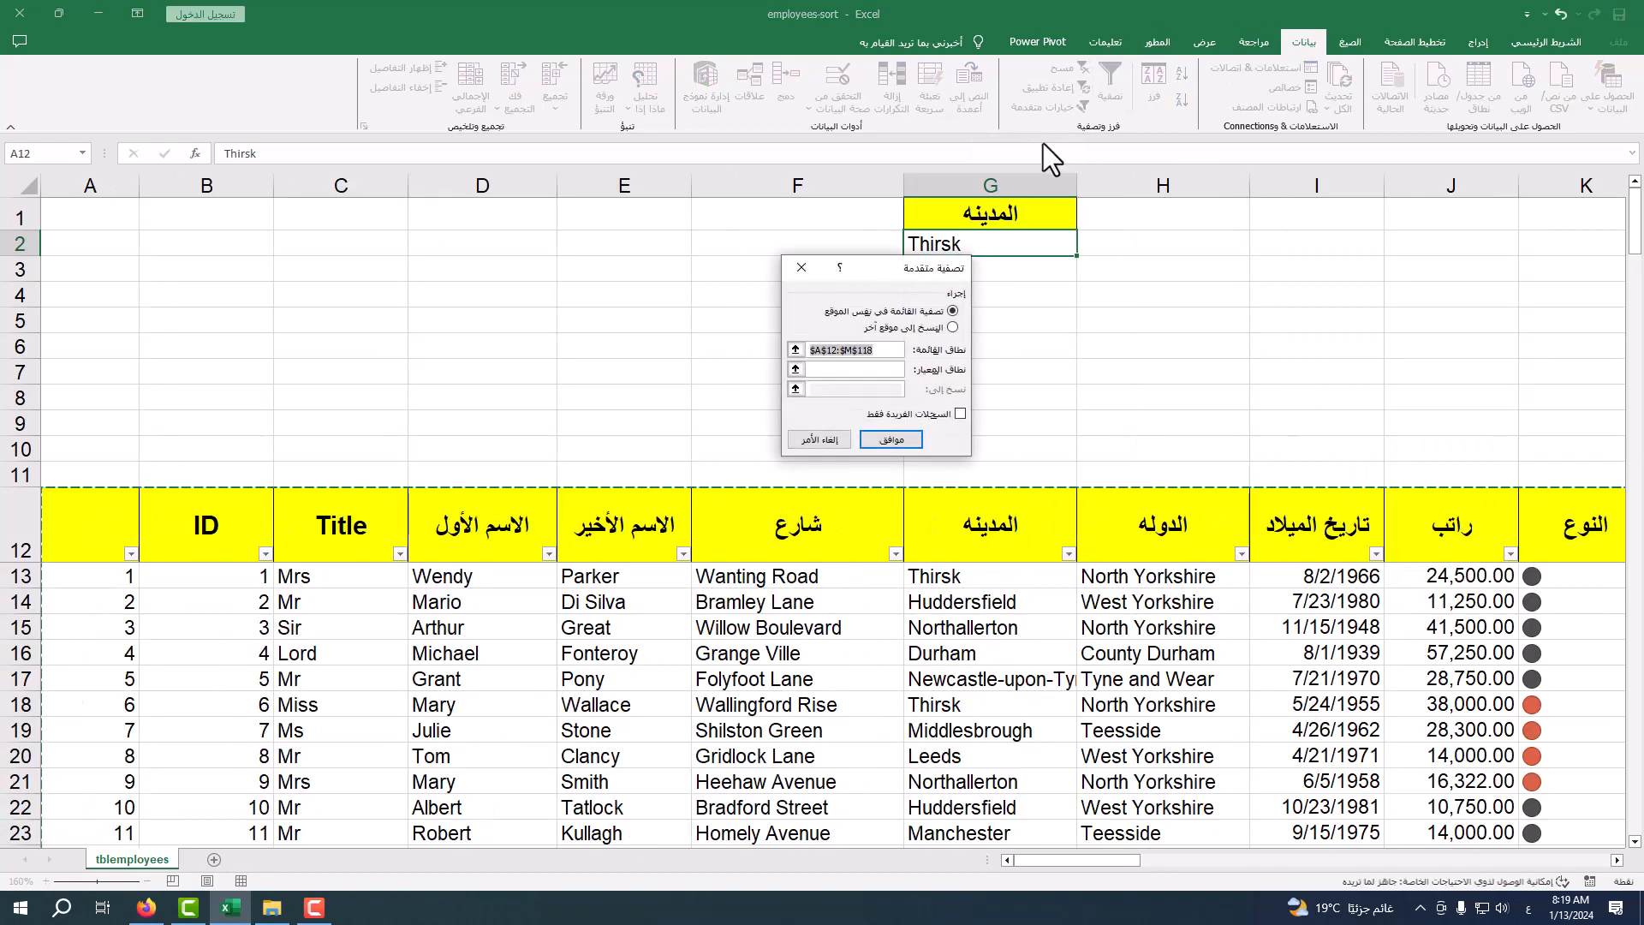
left_click_drag(882, 264, 705, 264)
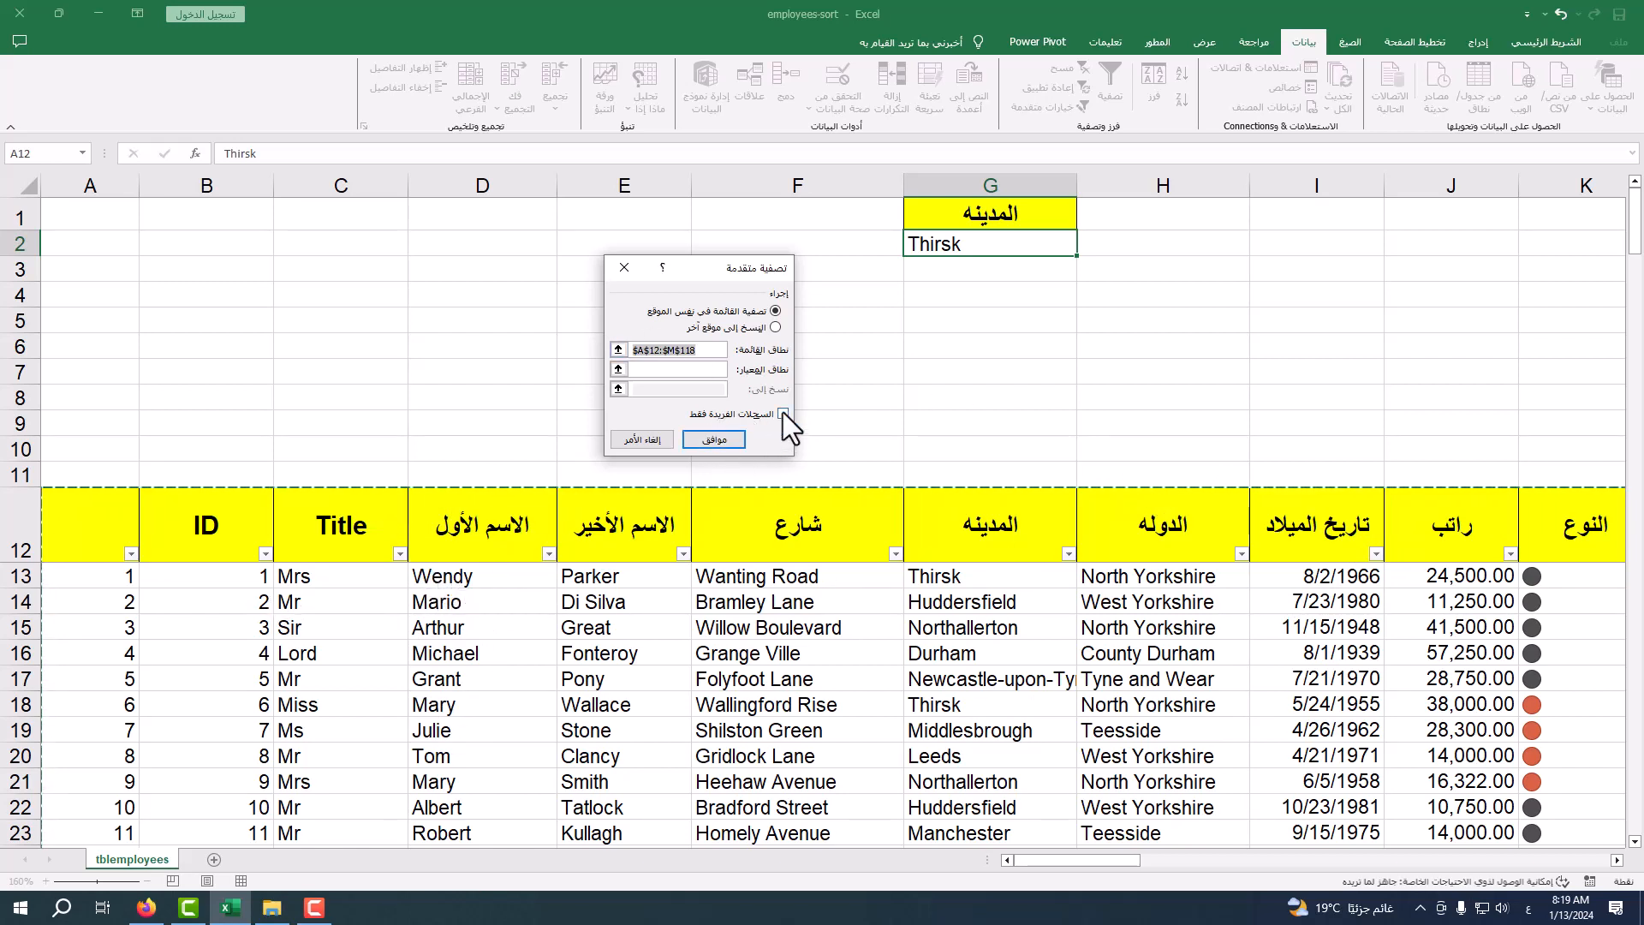
left_click(618, 370)
left_click_drag(1036, 210, 1026, 239)
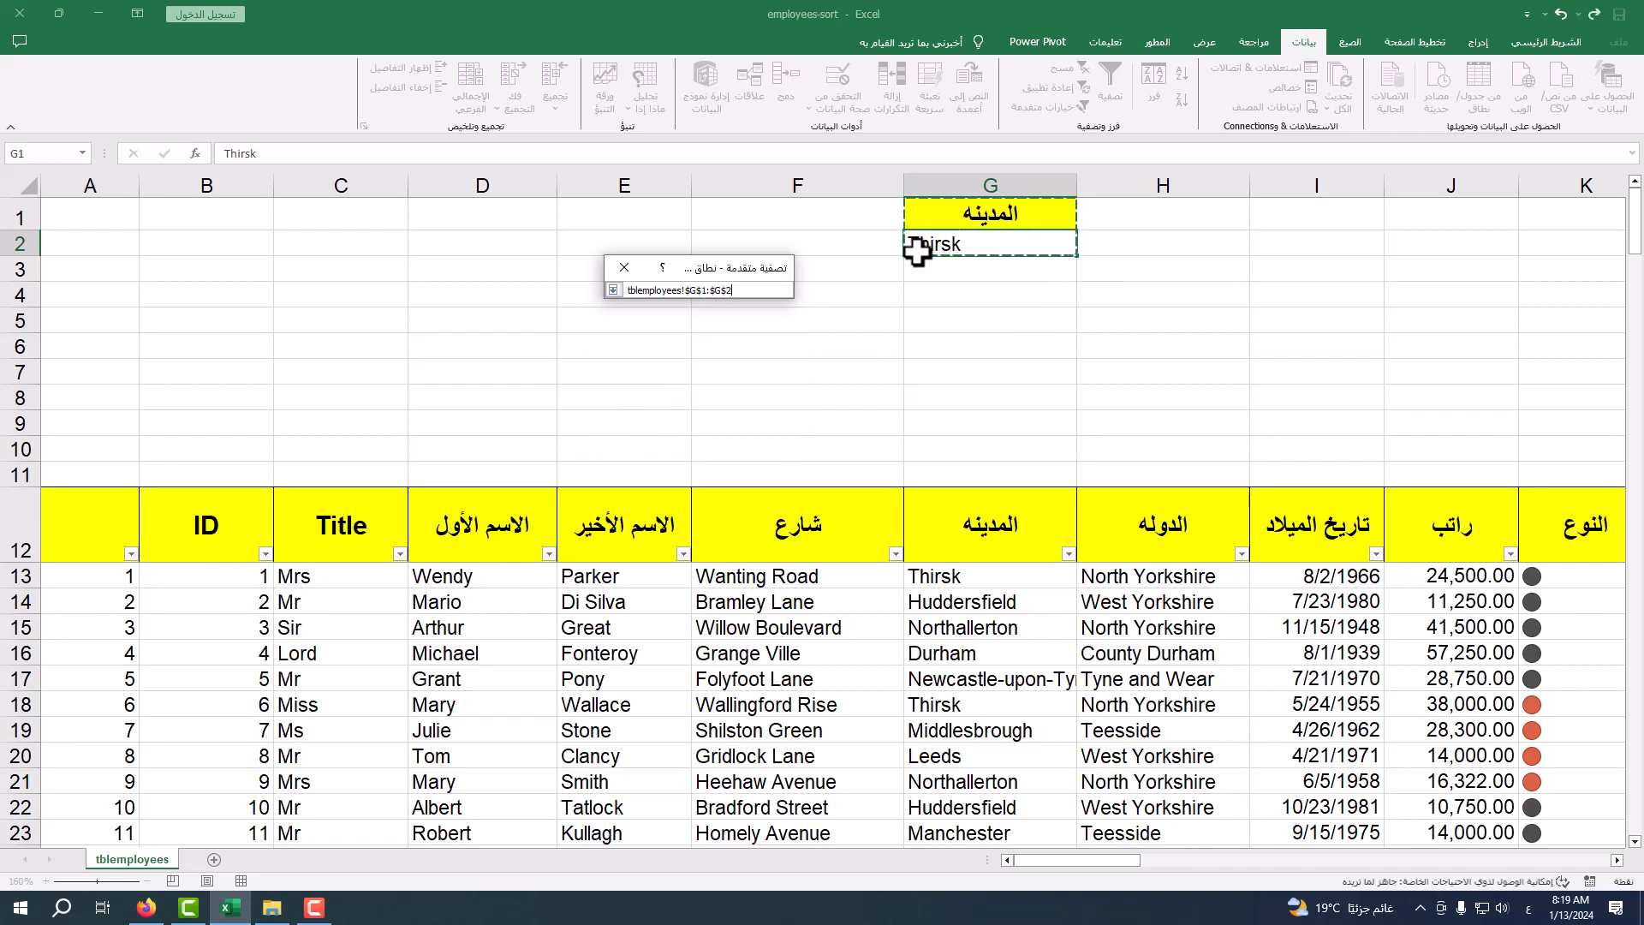
left_click(614, 292)
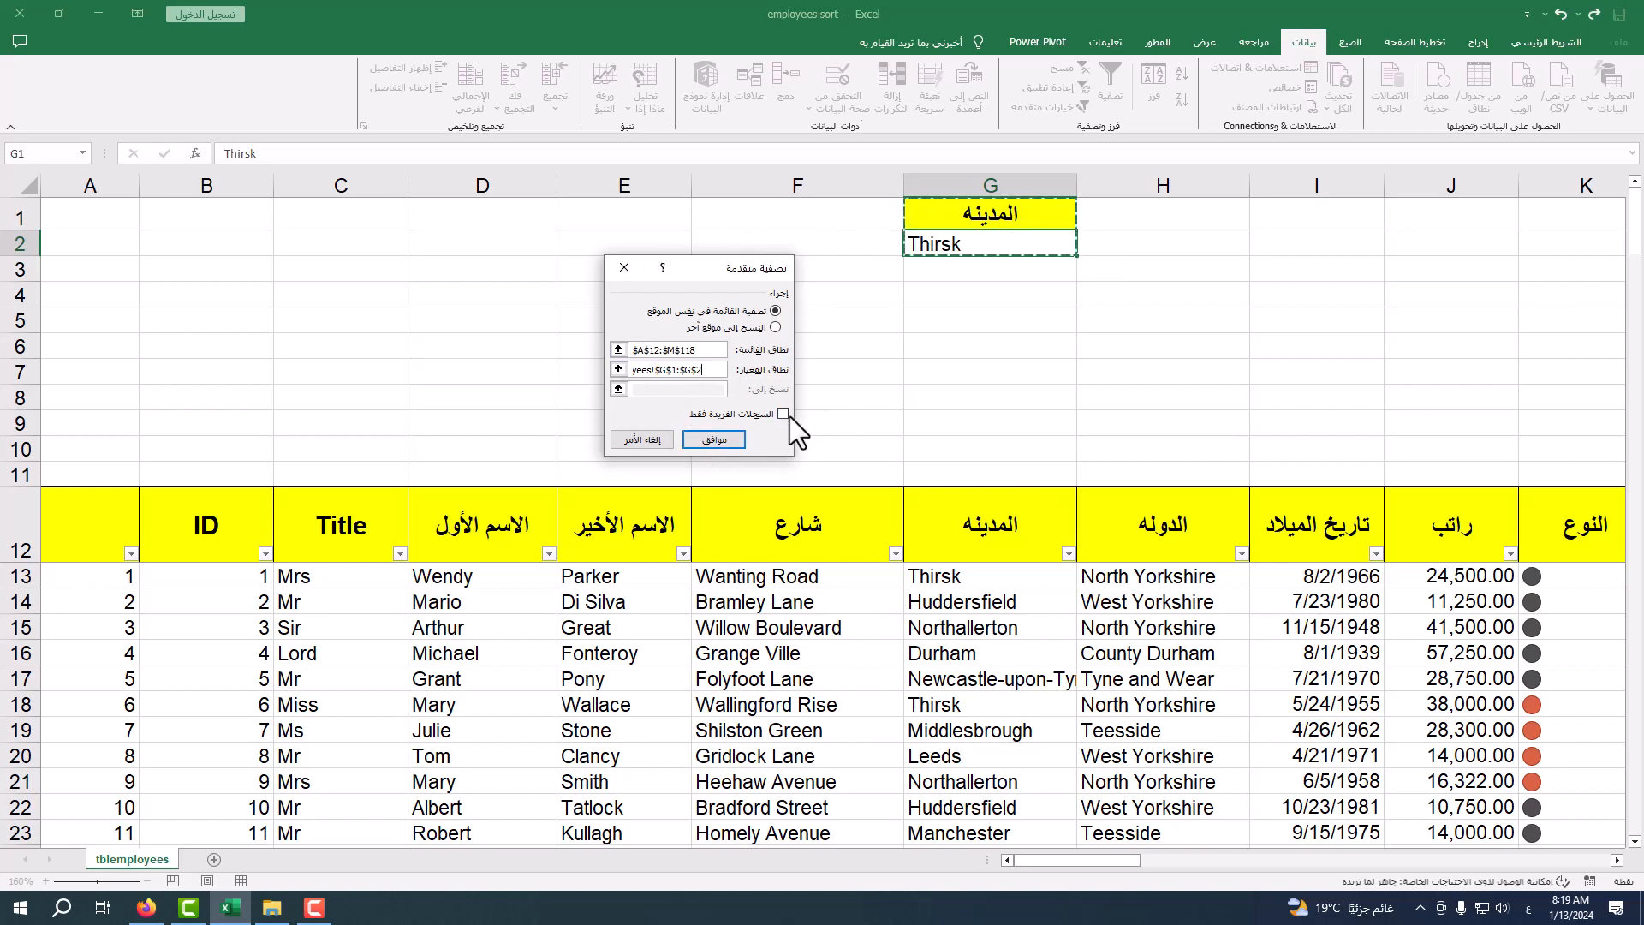
left_click(775, 328)
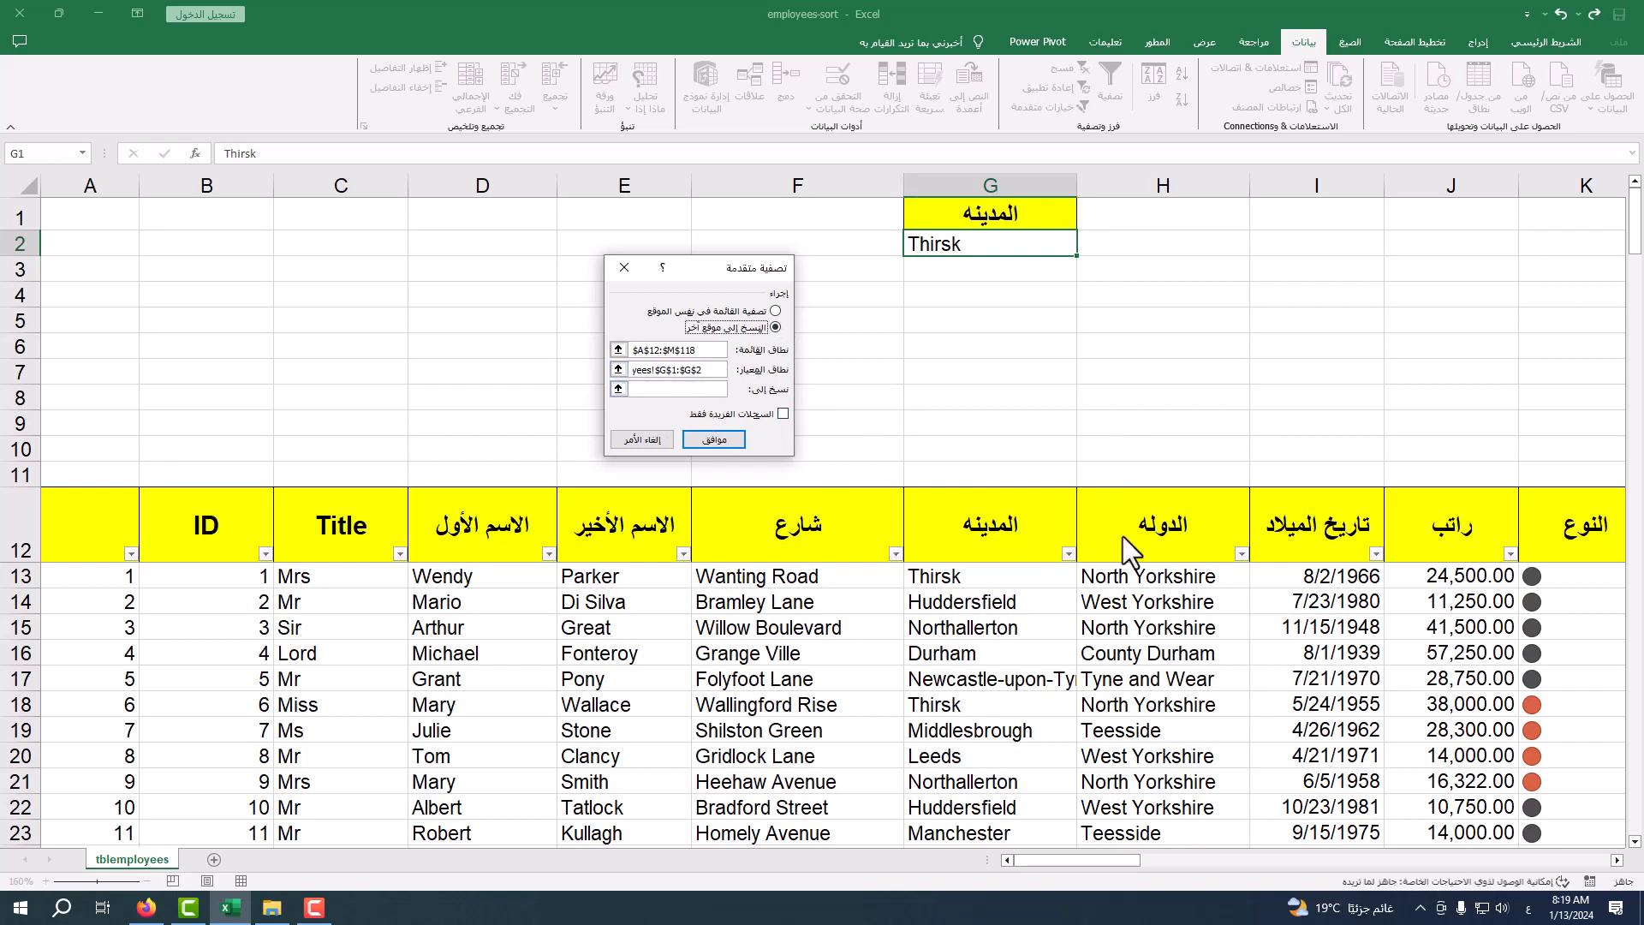
left_click(774, 310)
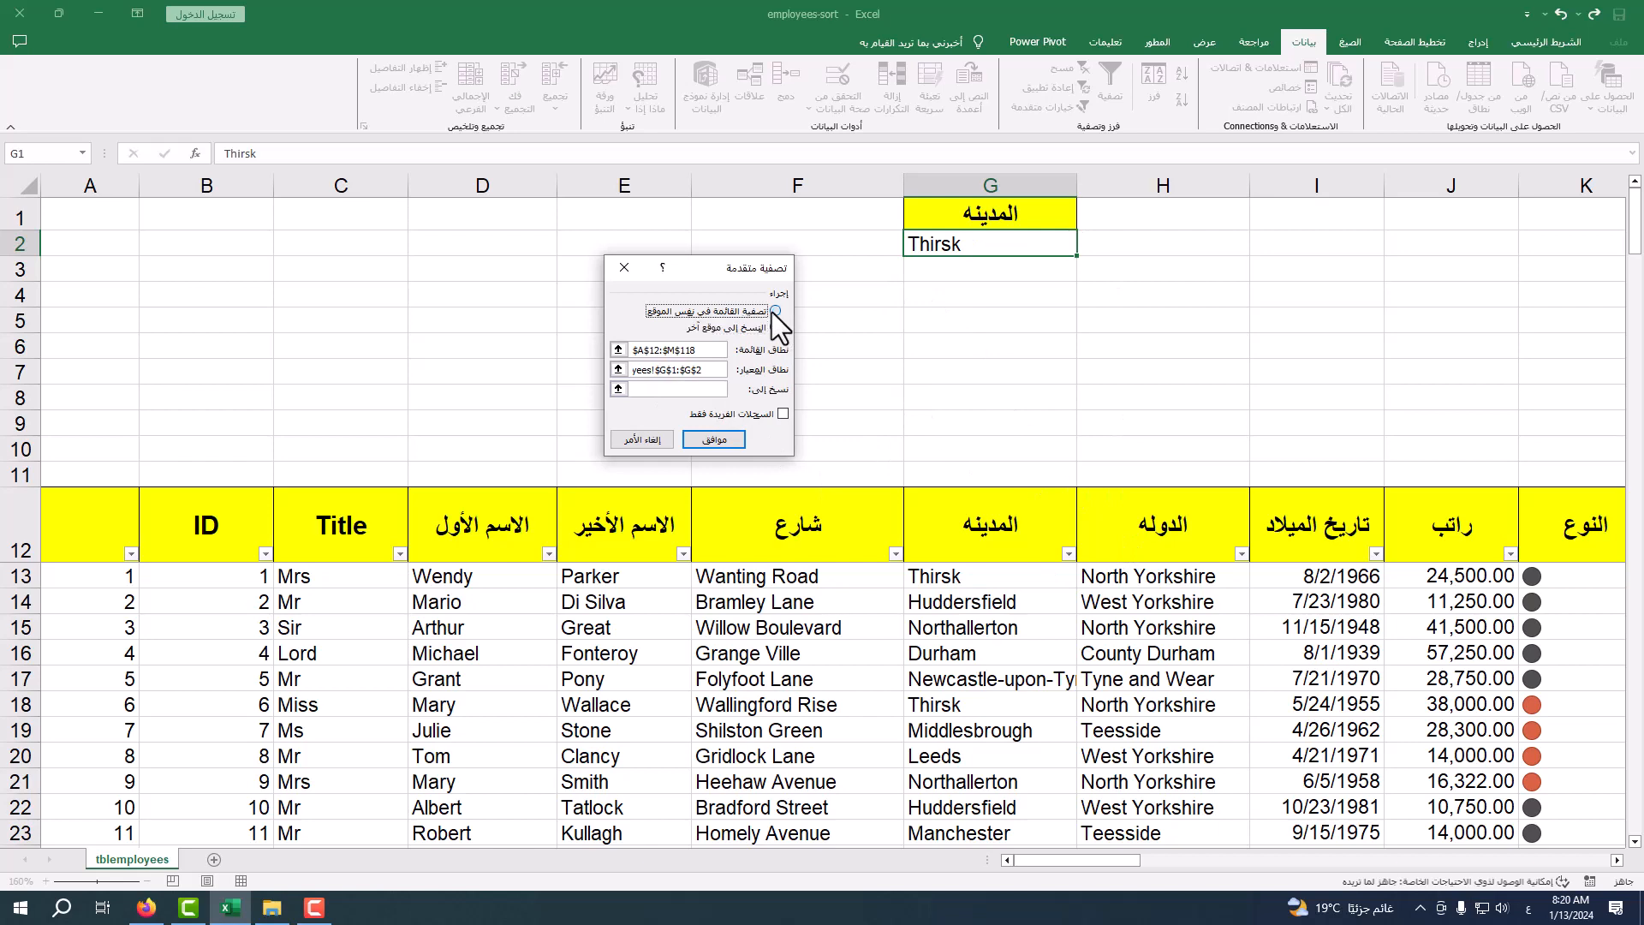
left_click(727, 437)
- Clear the city filter to show the whole employee list
scroll(1034, 411, "down", 1)
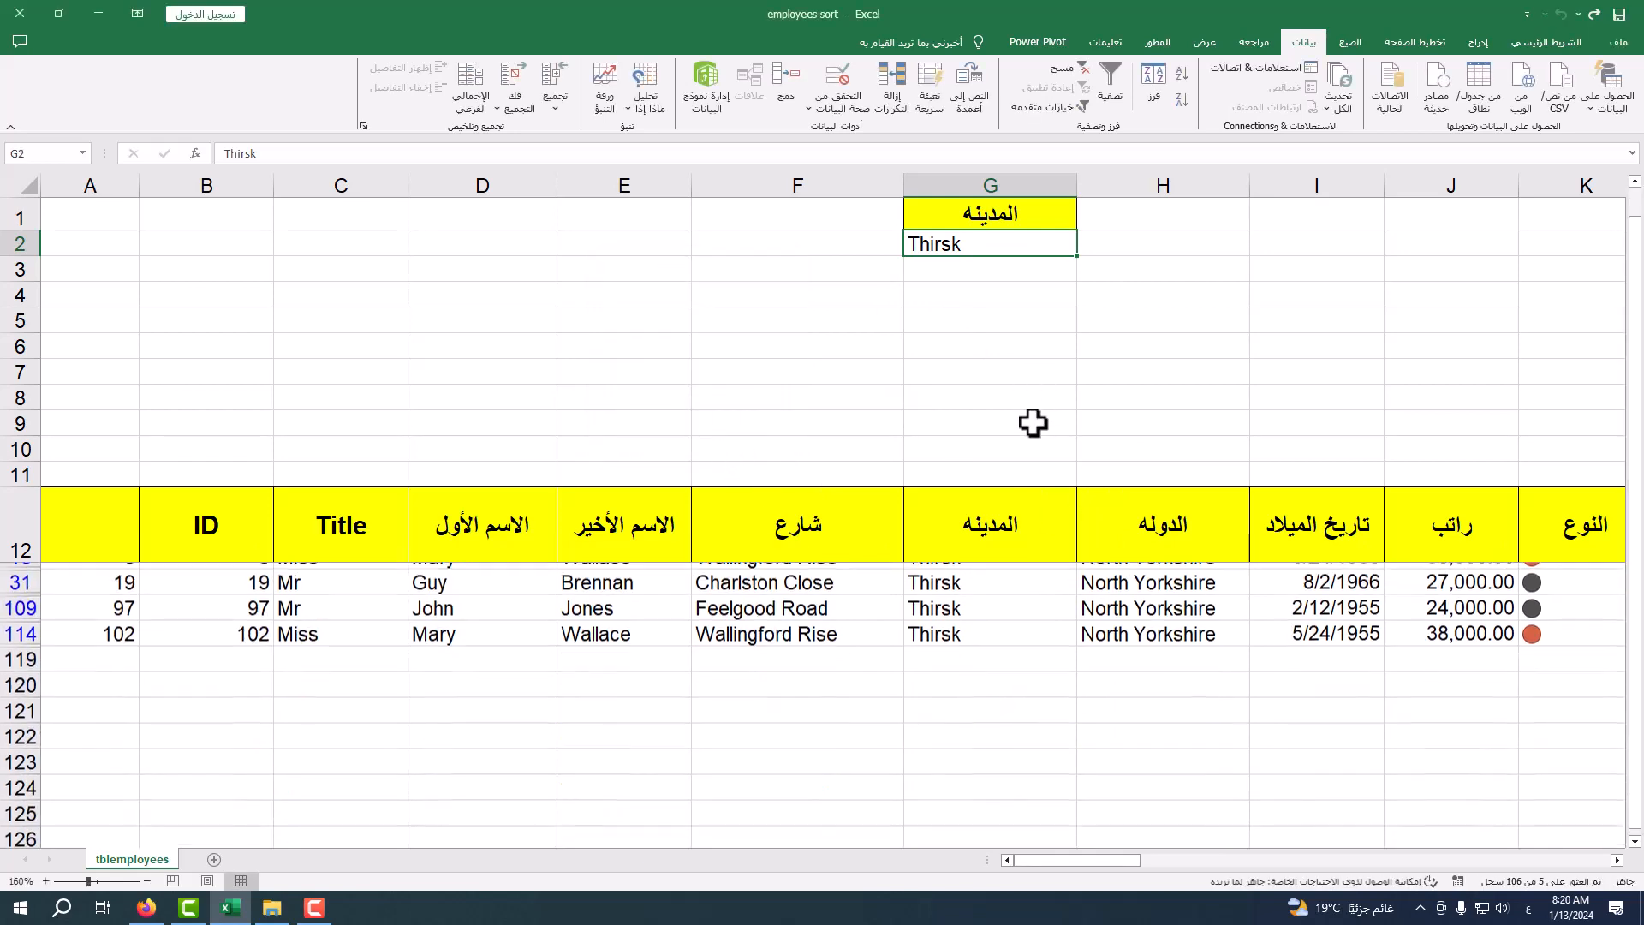
scroll(1020, 600, "up", 1)
scroll(1022, 630, "down", 1)
scroll(1022, 631, "up", 1)
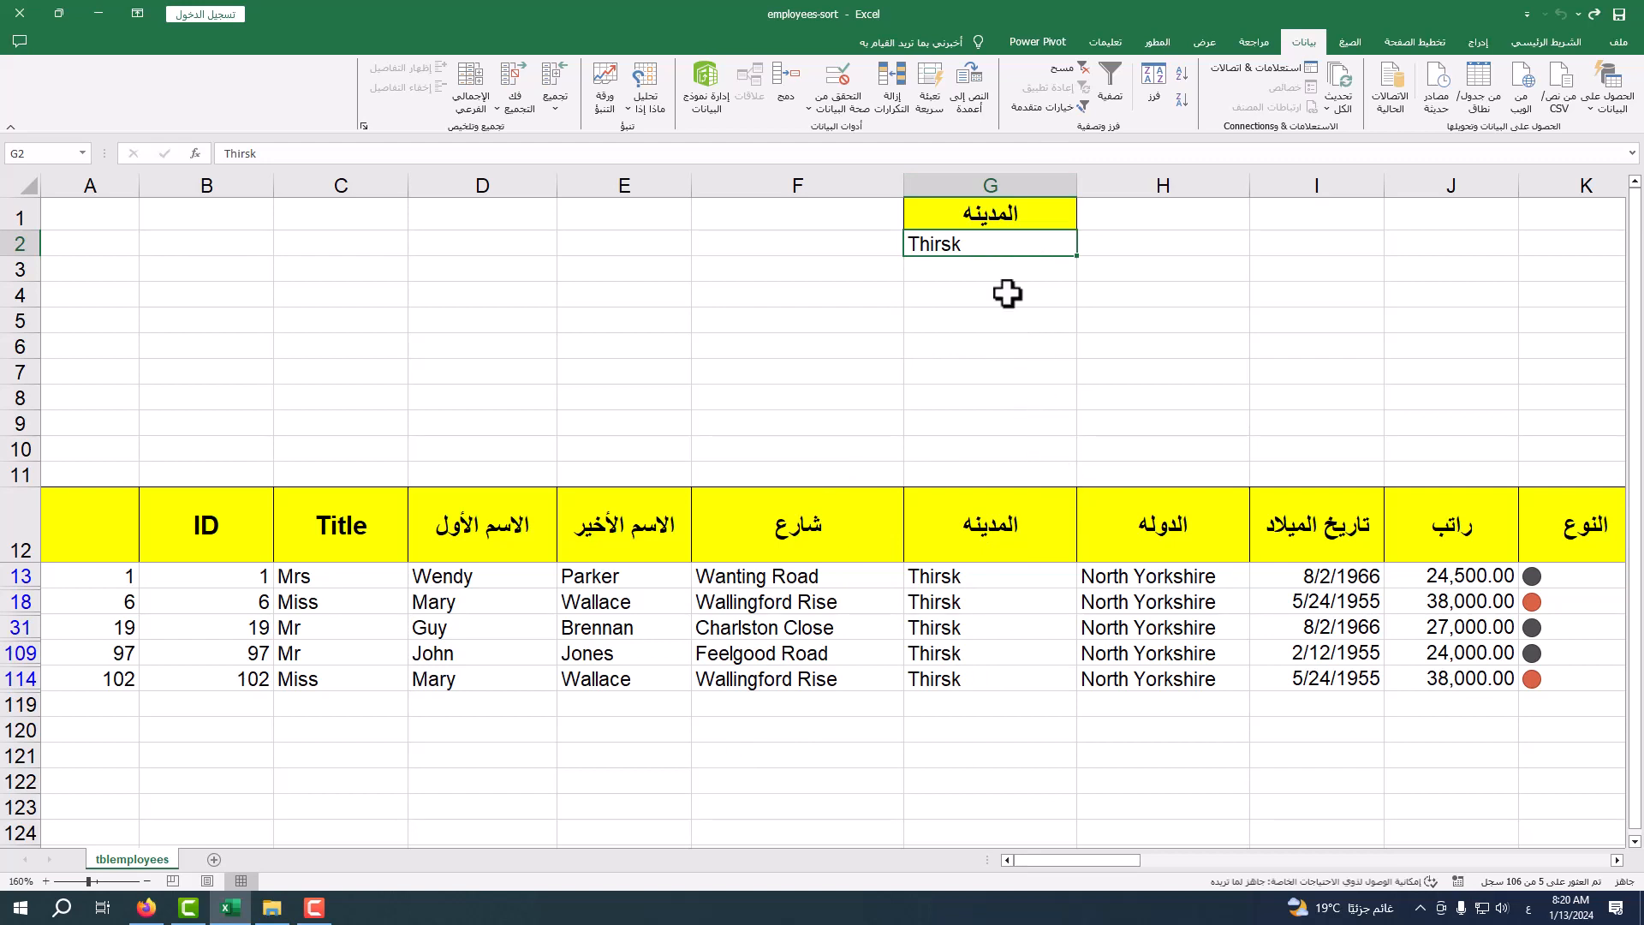
left_click(996, 600)
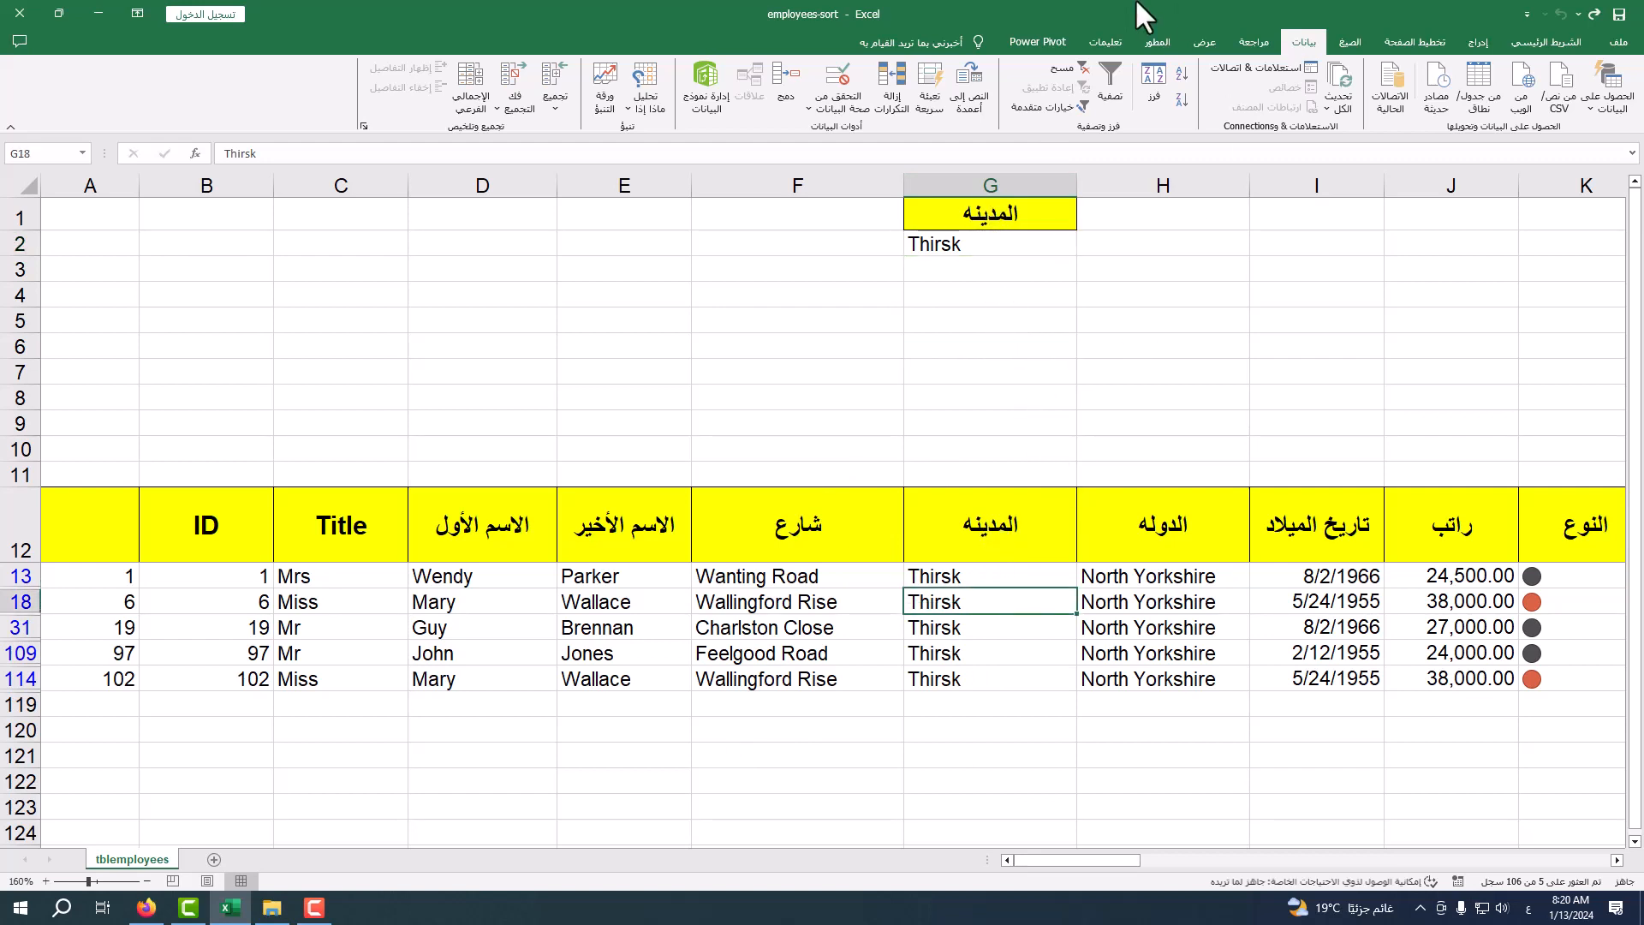
left_click(1065, 68)
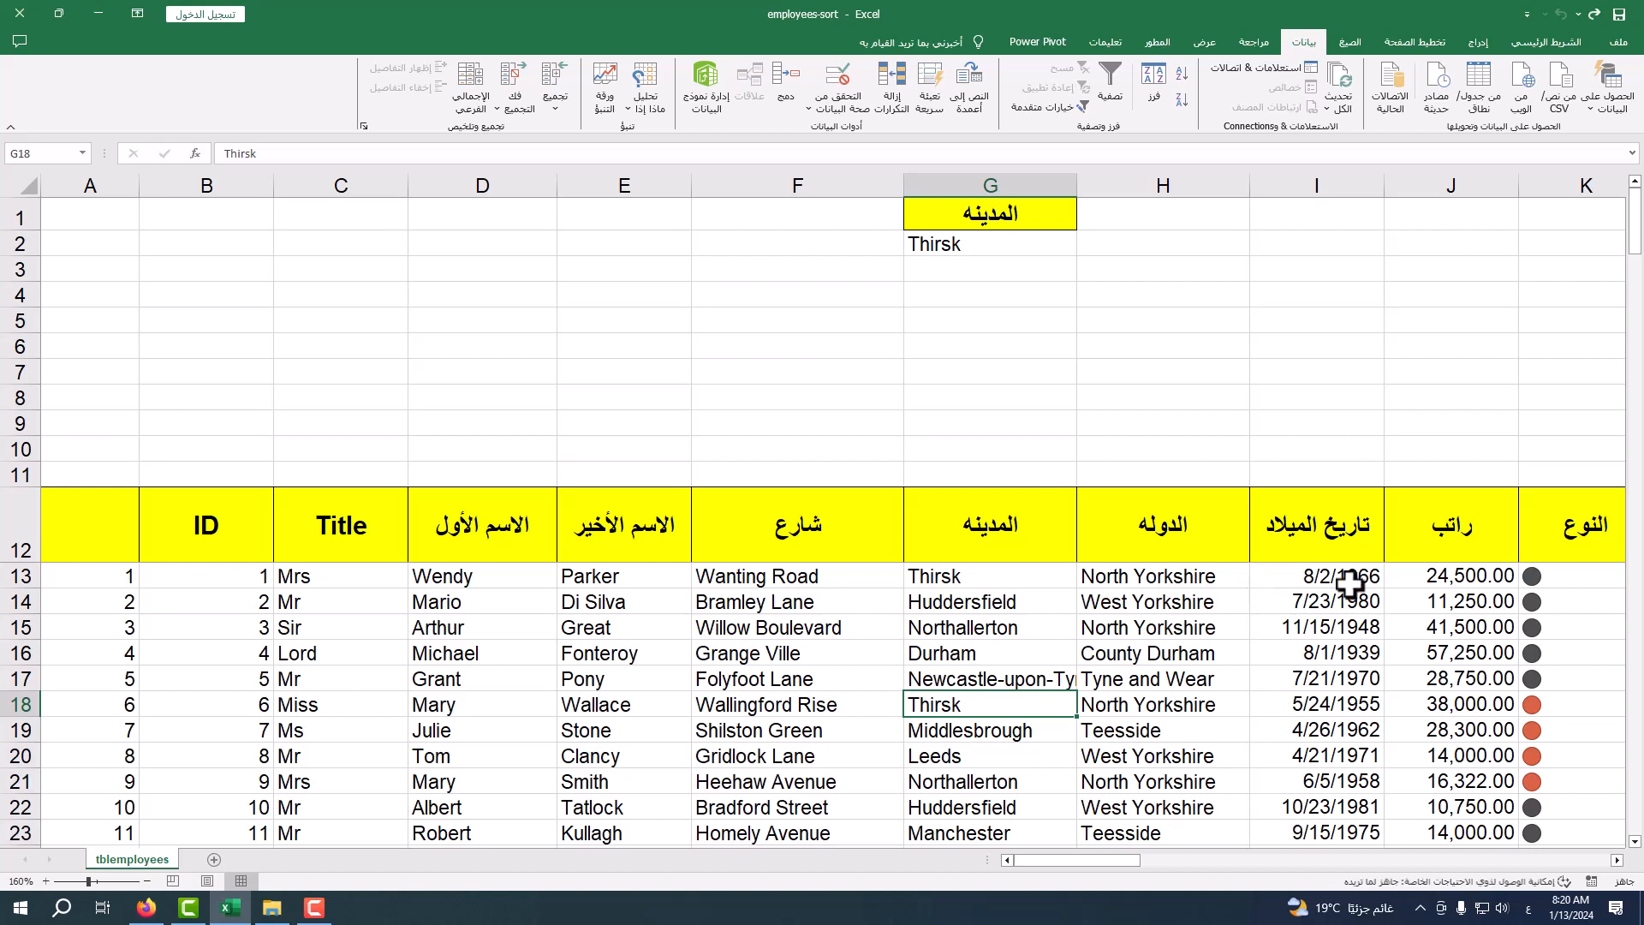
- Copy the salary header (راتب) from J12 and paste it with its formatting into J1
left_click(1415, 532)
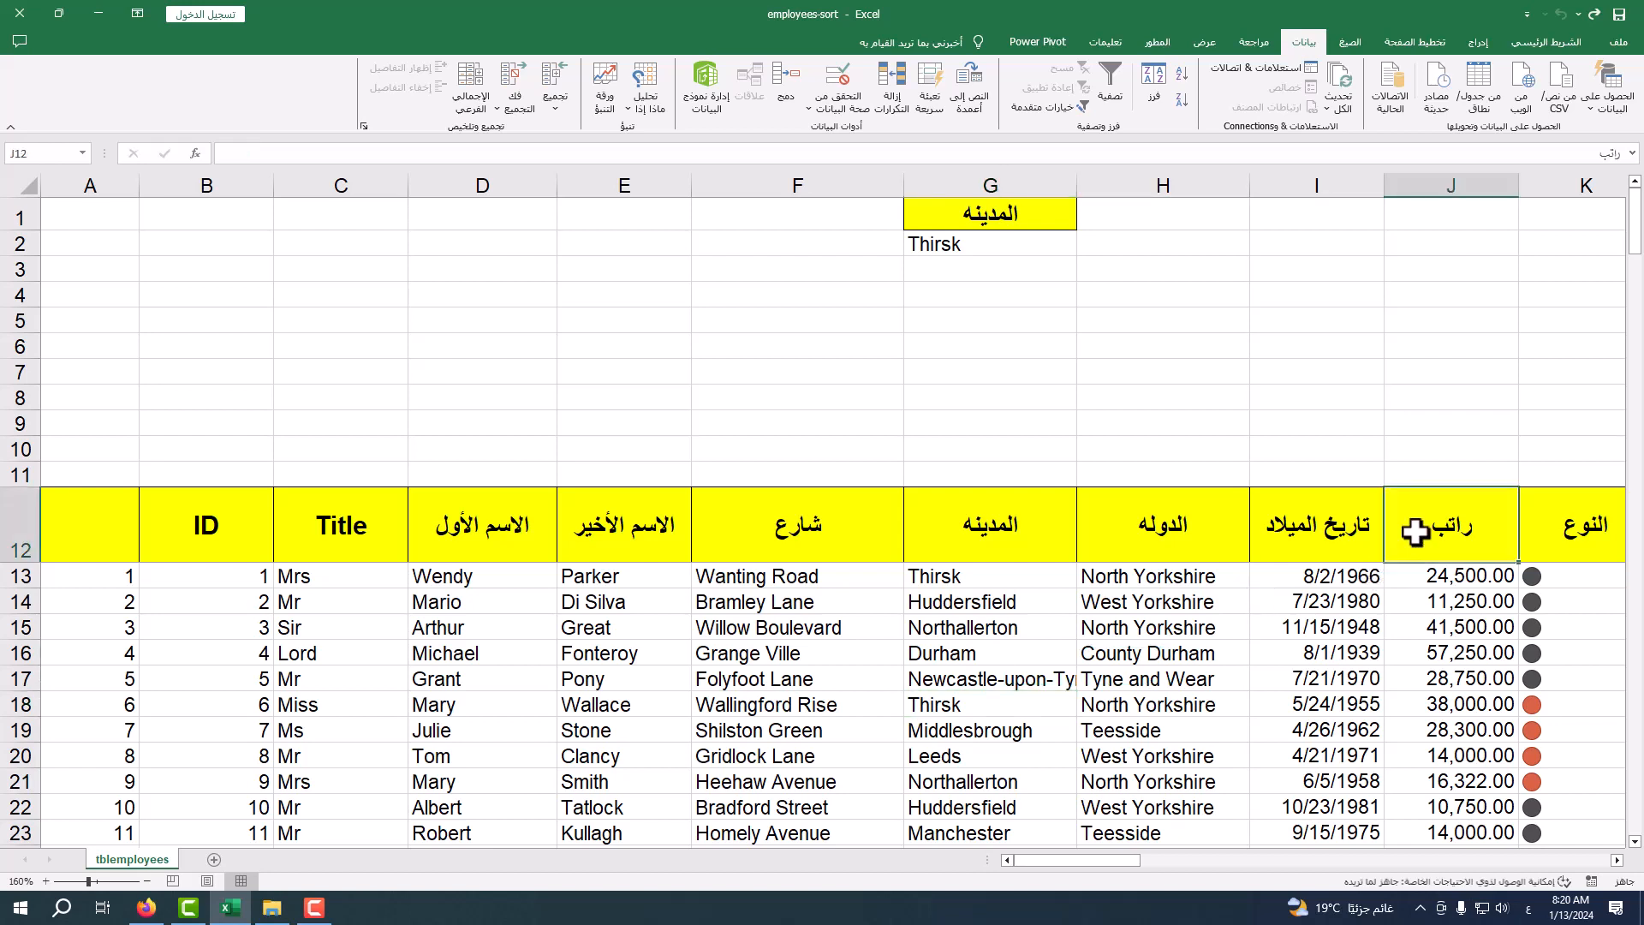
key("ctrl+c")
left_click(1429, 215)
right_click(1433, 210)
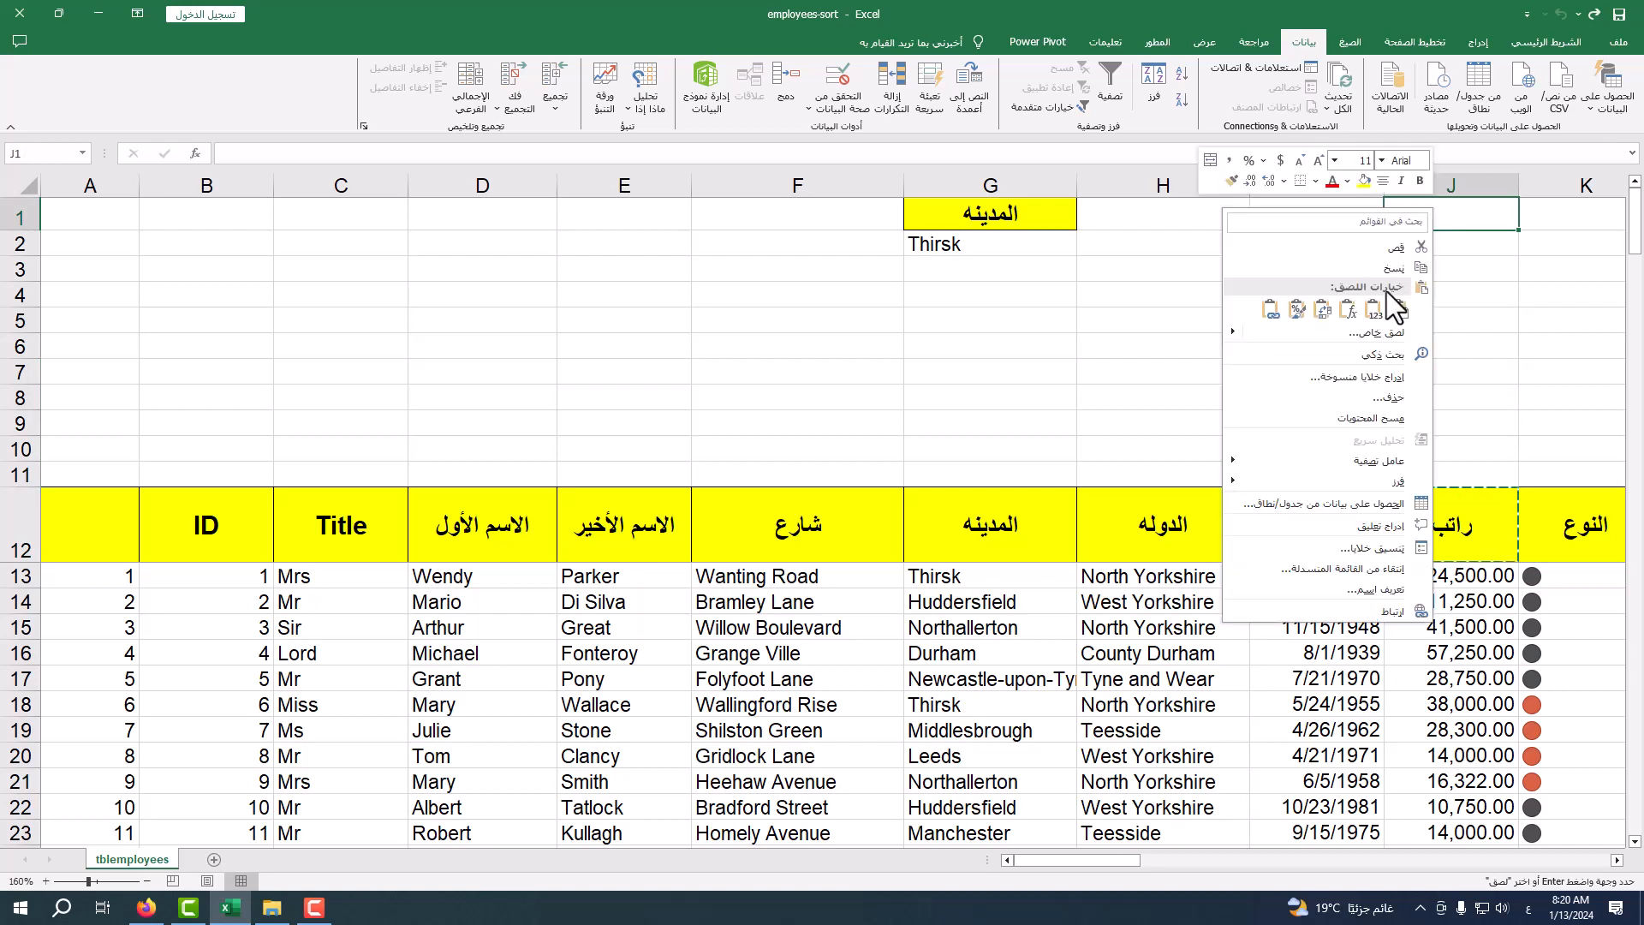
left_click(1376, 309)
- Enter the criterion >20000 in J2 under the salary header
left_click(1446, 236)
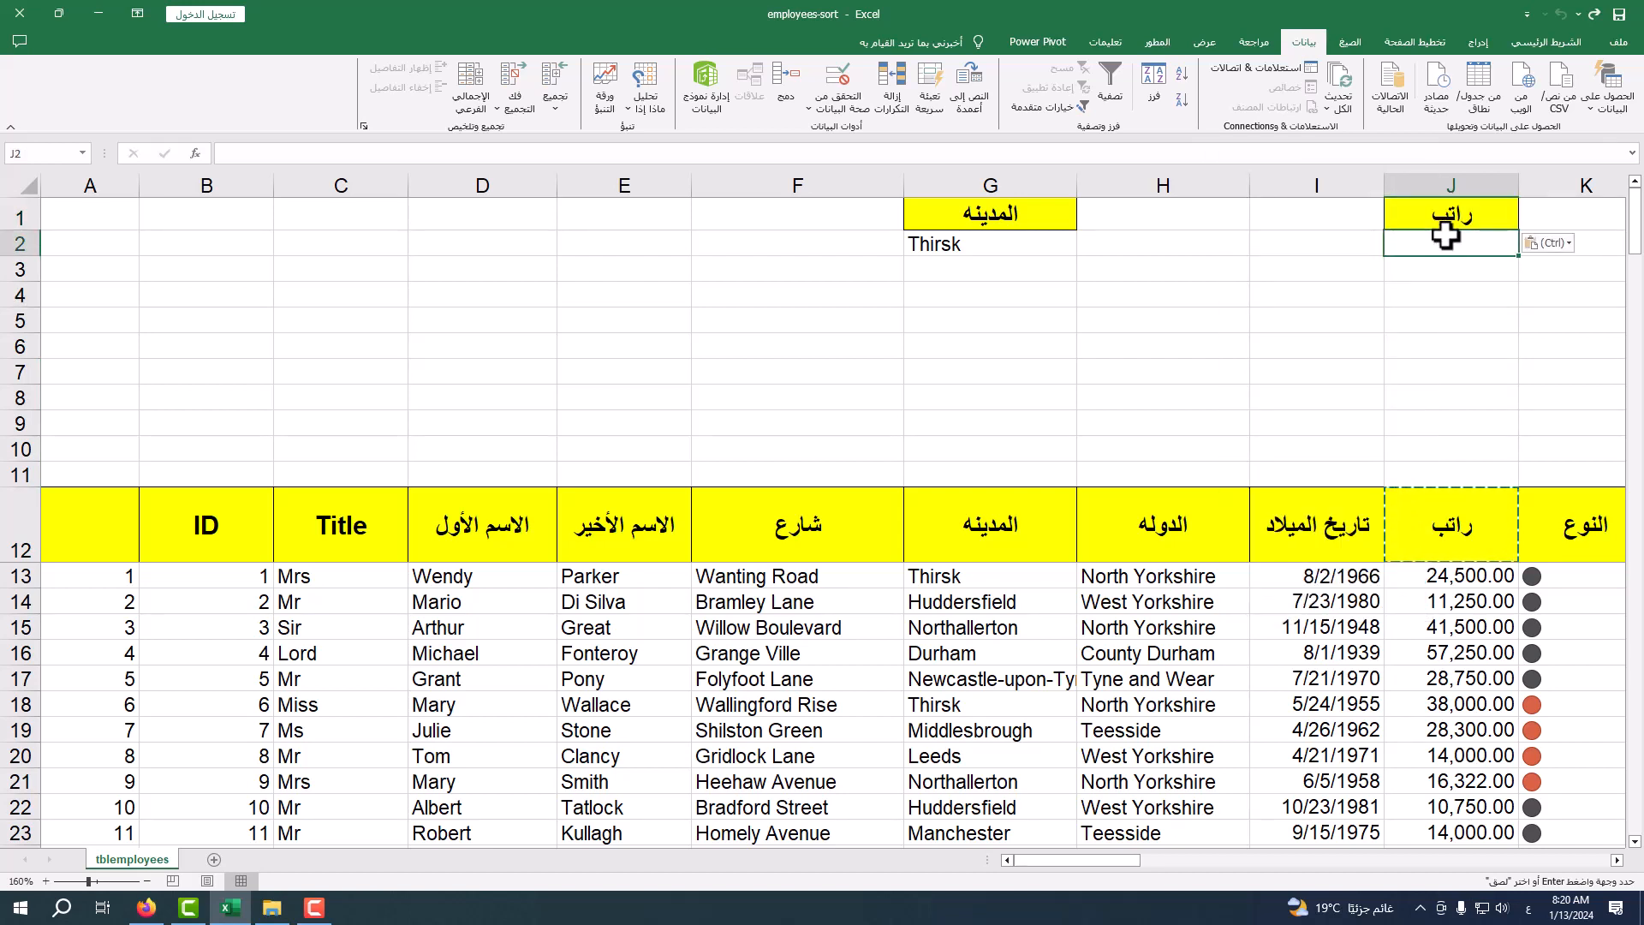
type(".")
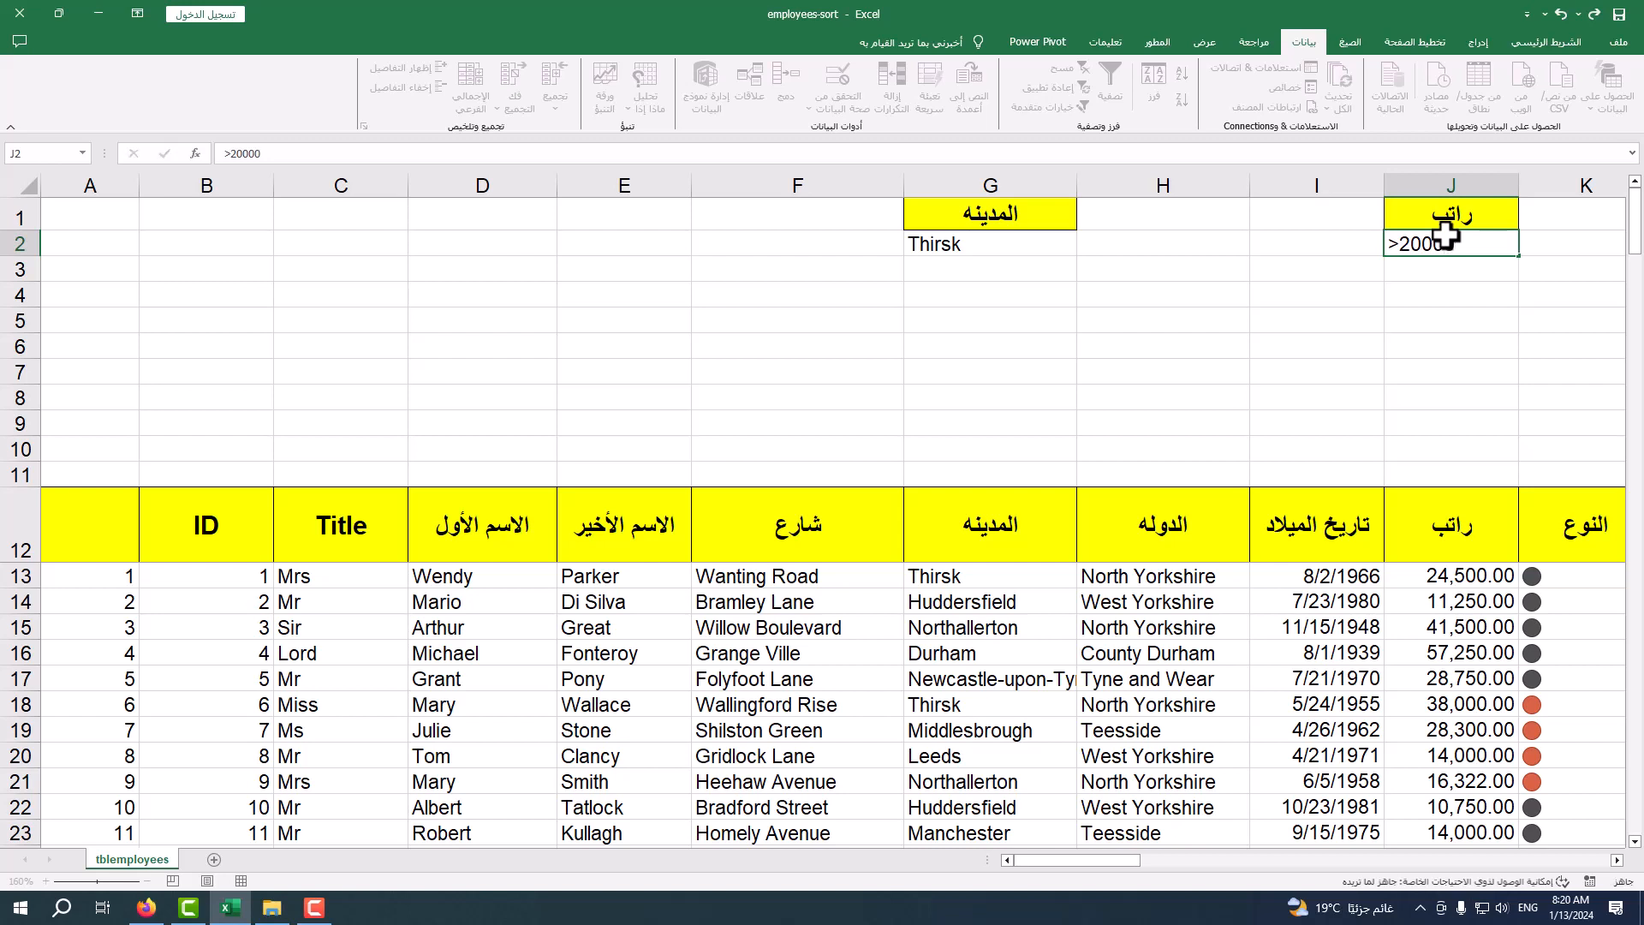
key("Return")
- Apply an advanced filter in place to the list $A$12:$M$118, using J1:J2 as the criteria range
left_click(985, 679)
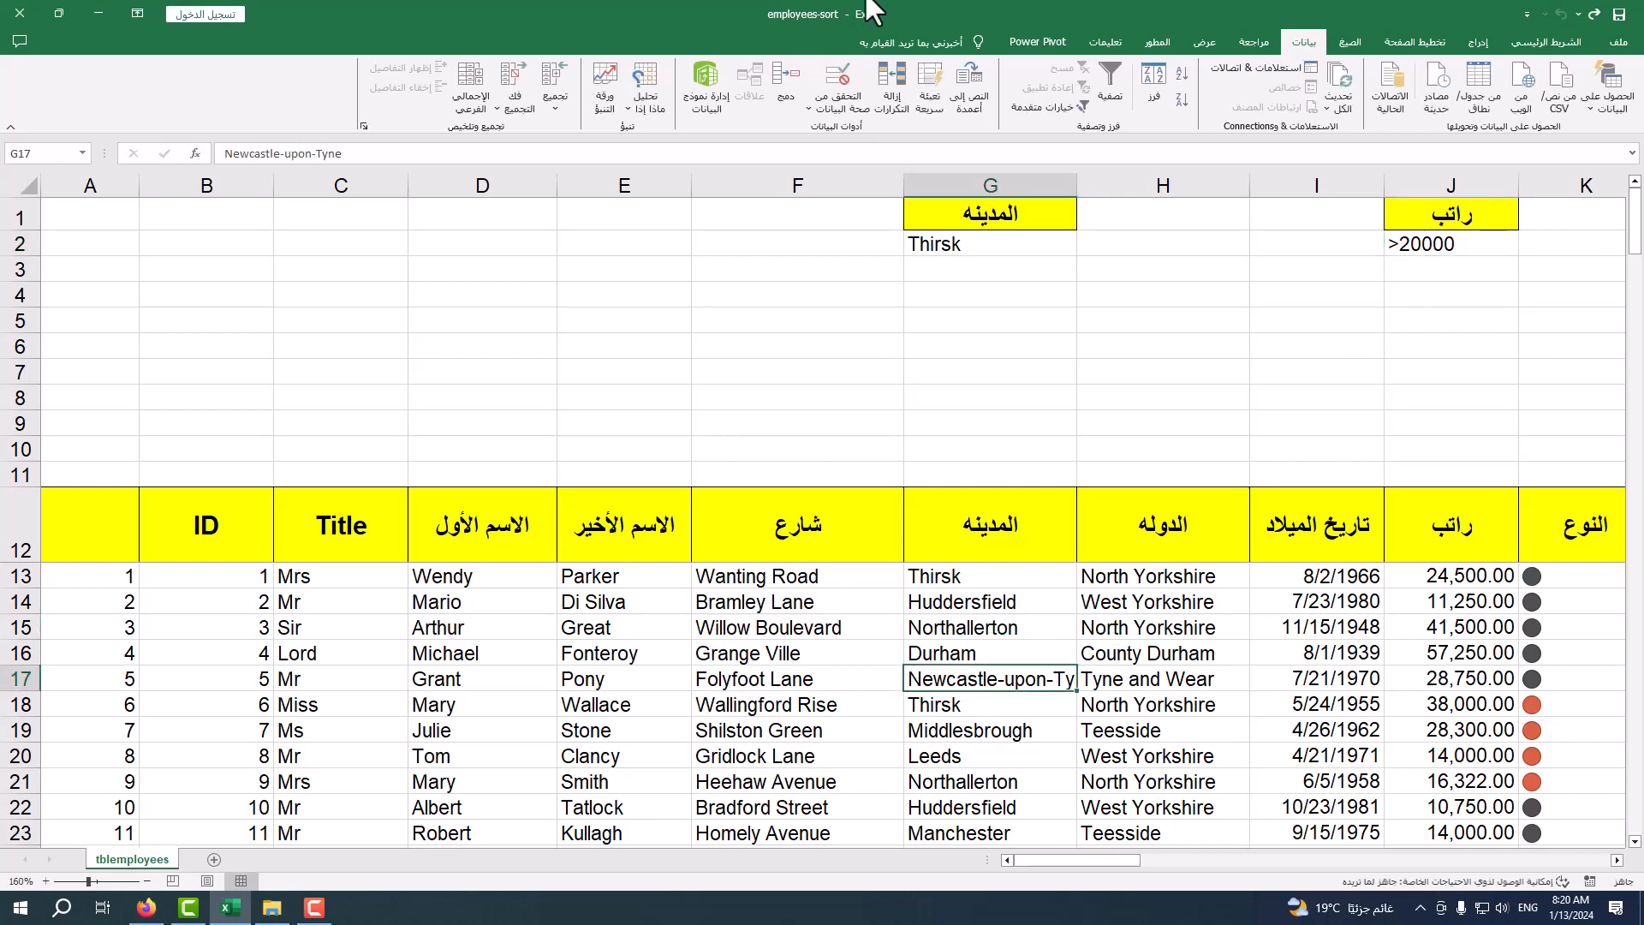
left_click(1049, 107)
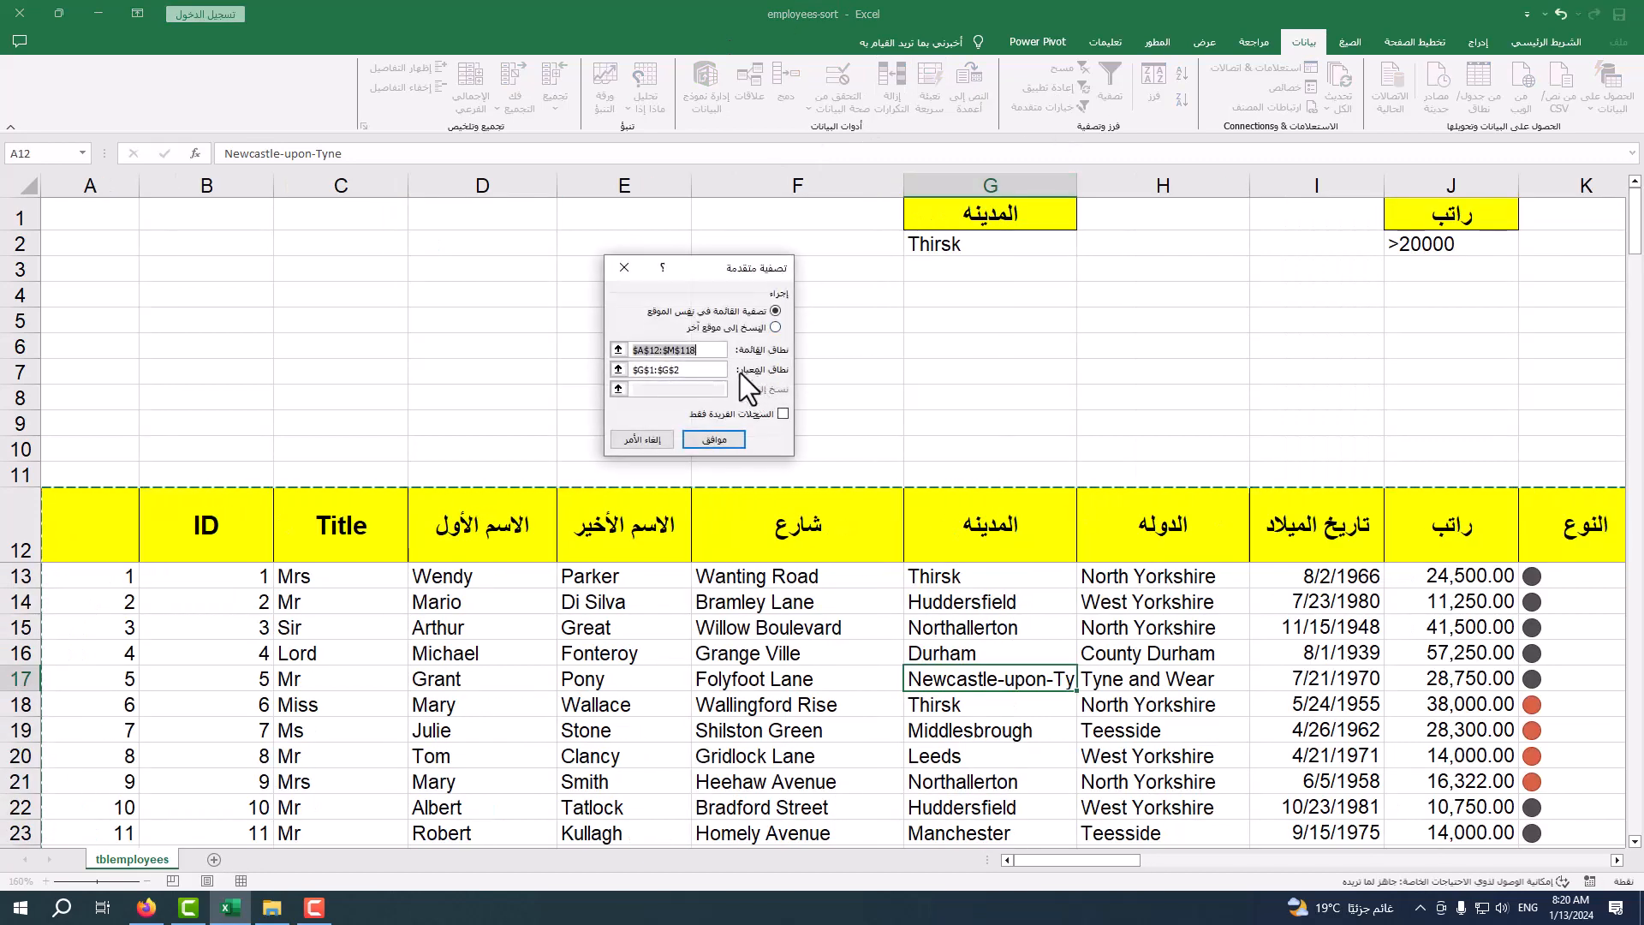
left_click(617, 370)
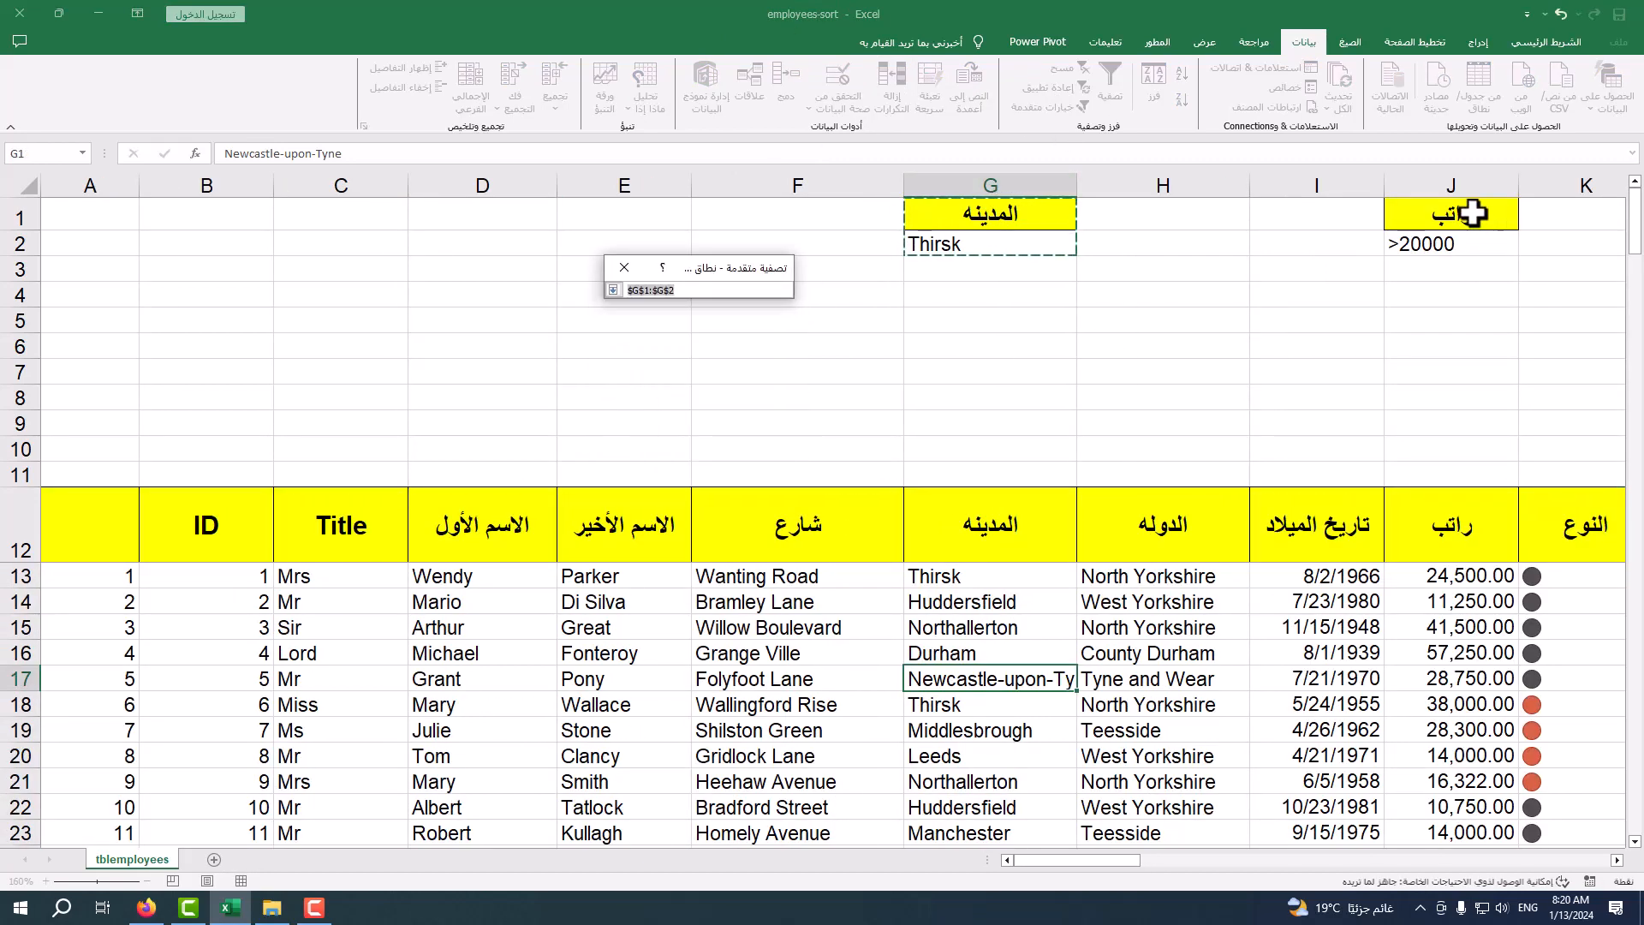
left_click_drag(1461, 214, 1468, 245)
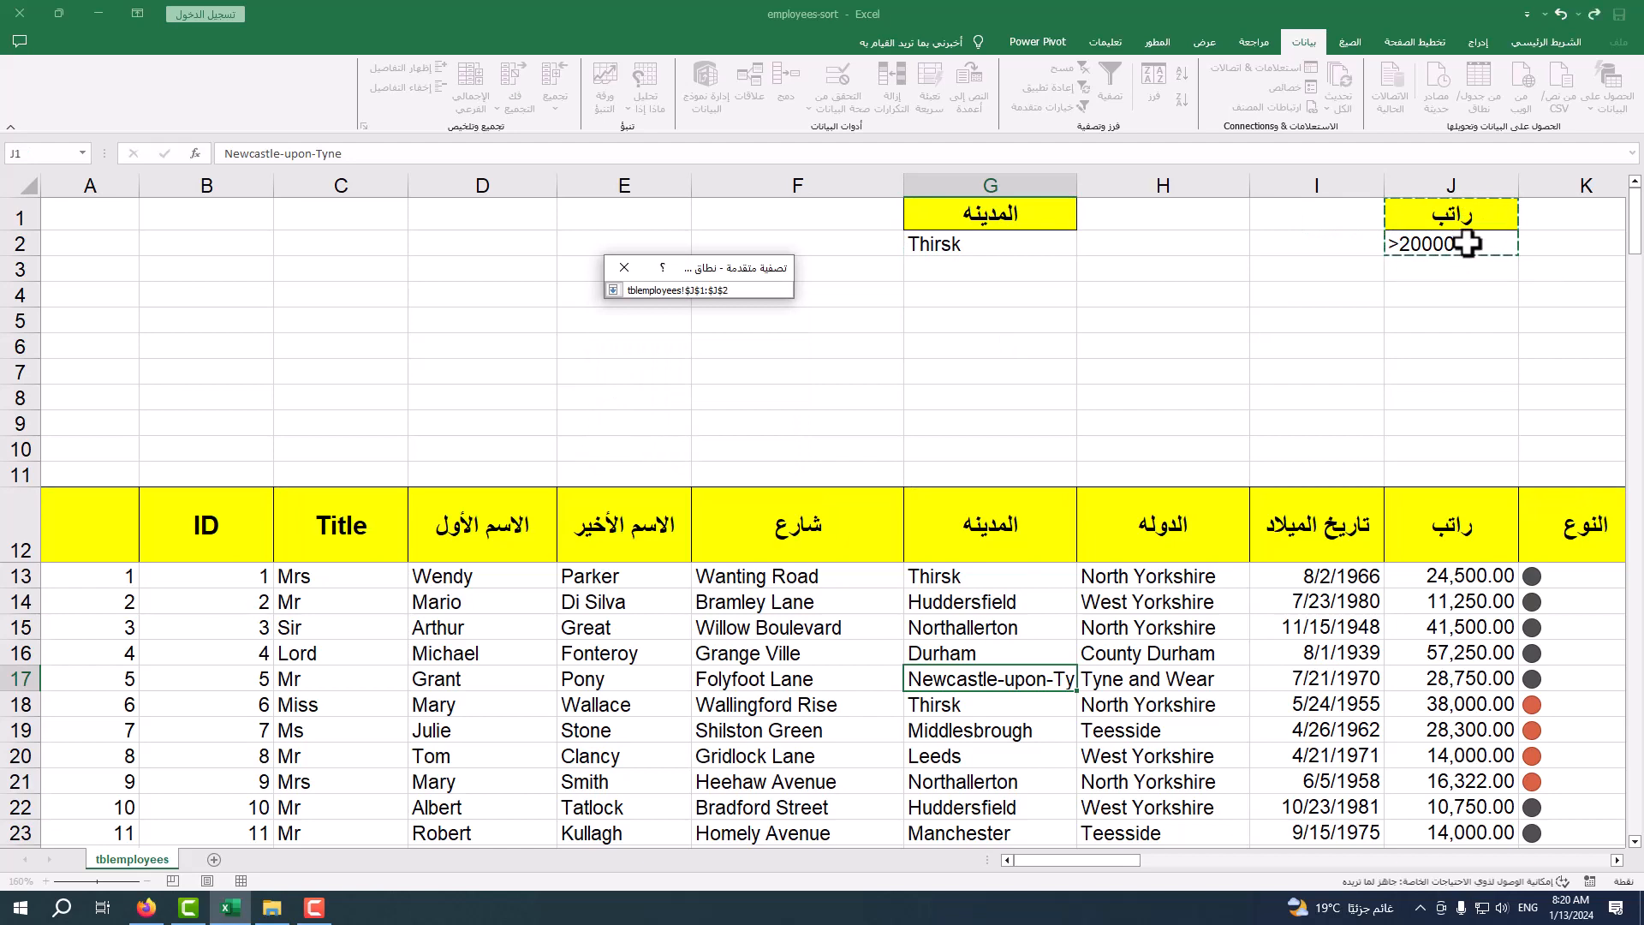
key("Return")
left_click(726, 437)
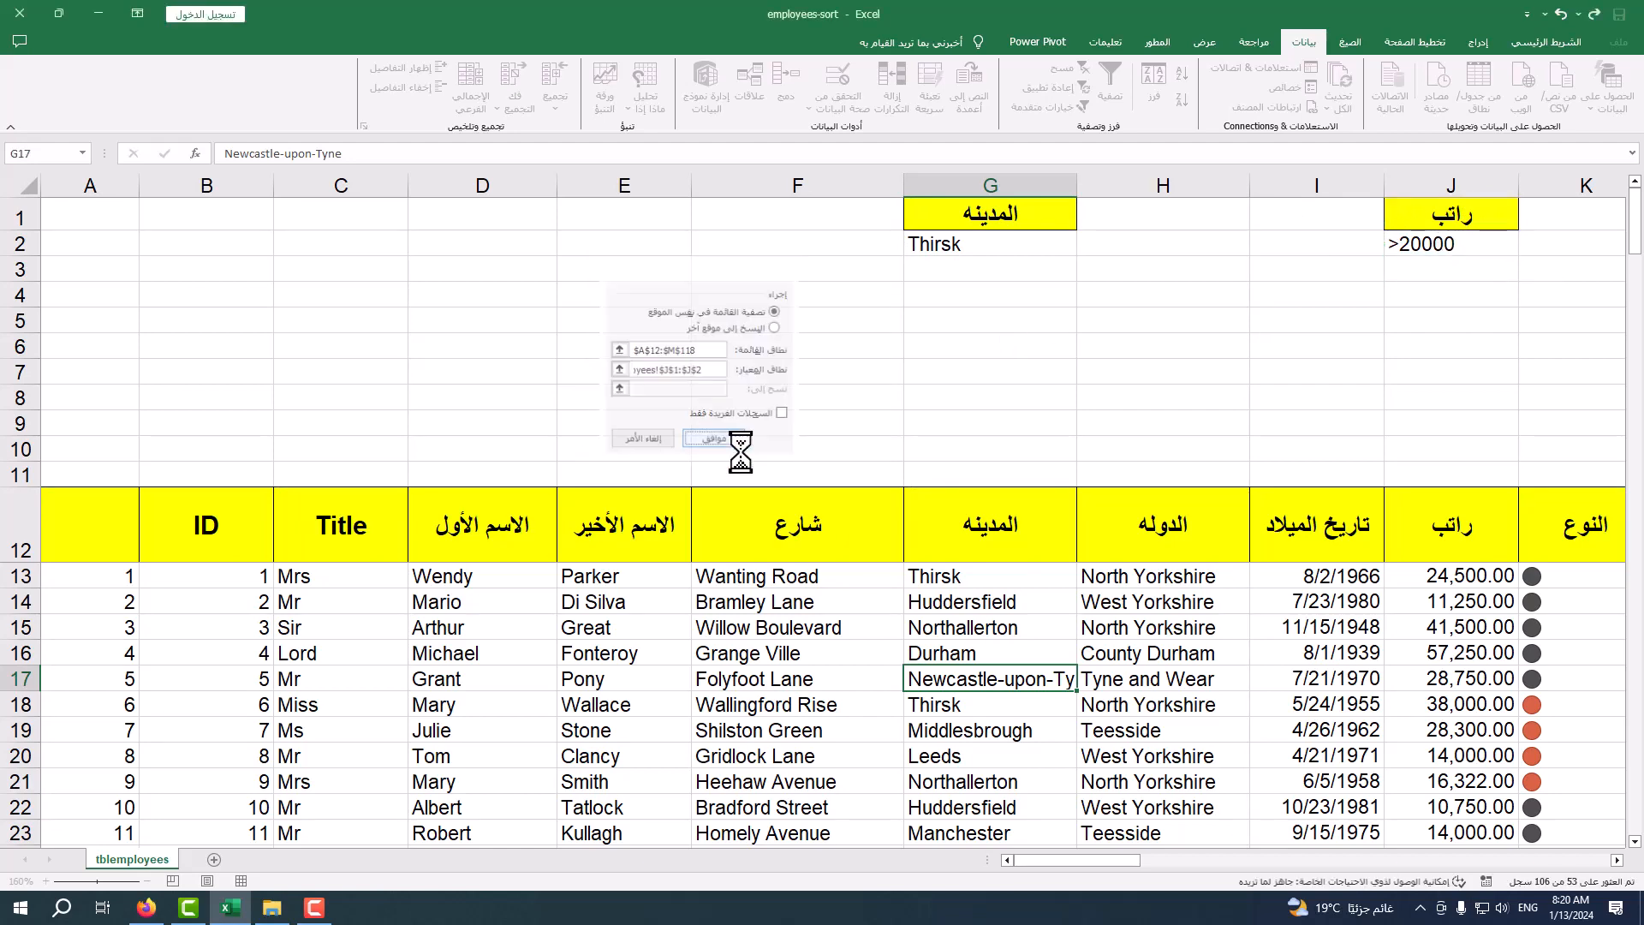
- Change the salary criterion in J2 to <20000
scroll(1463, 745, "down", 10)
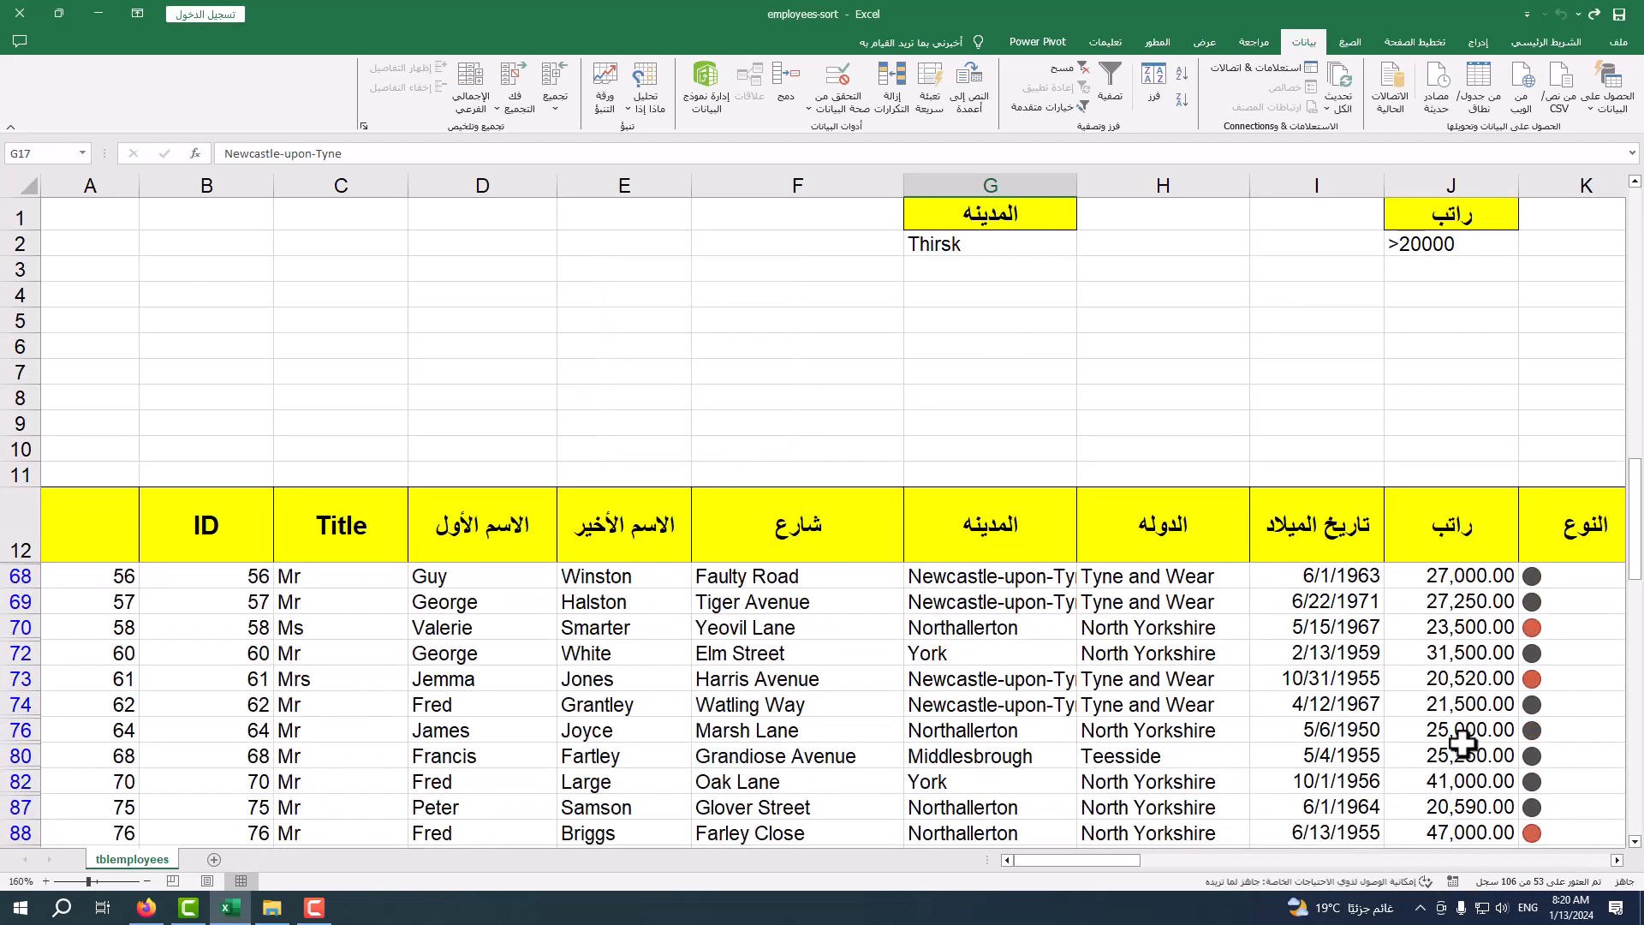
scroll(1463, 745, "up", 10)
left_click(1450, 610)
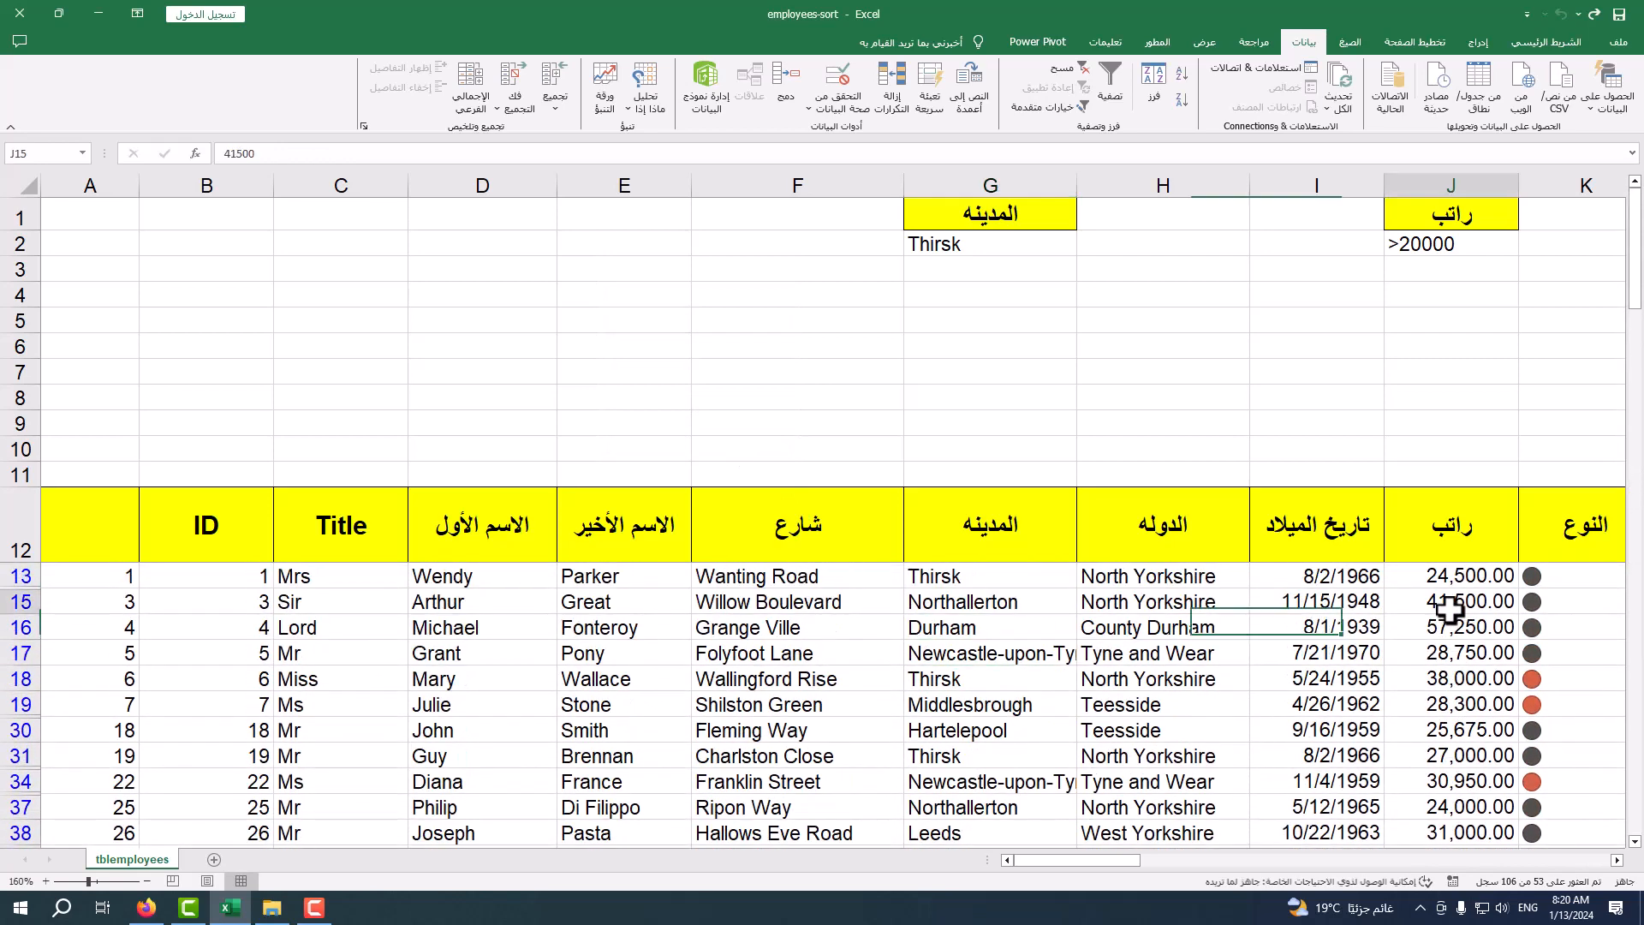
scroll(1450, 610, "down", 10)
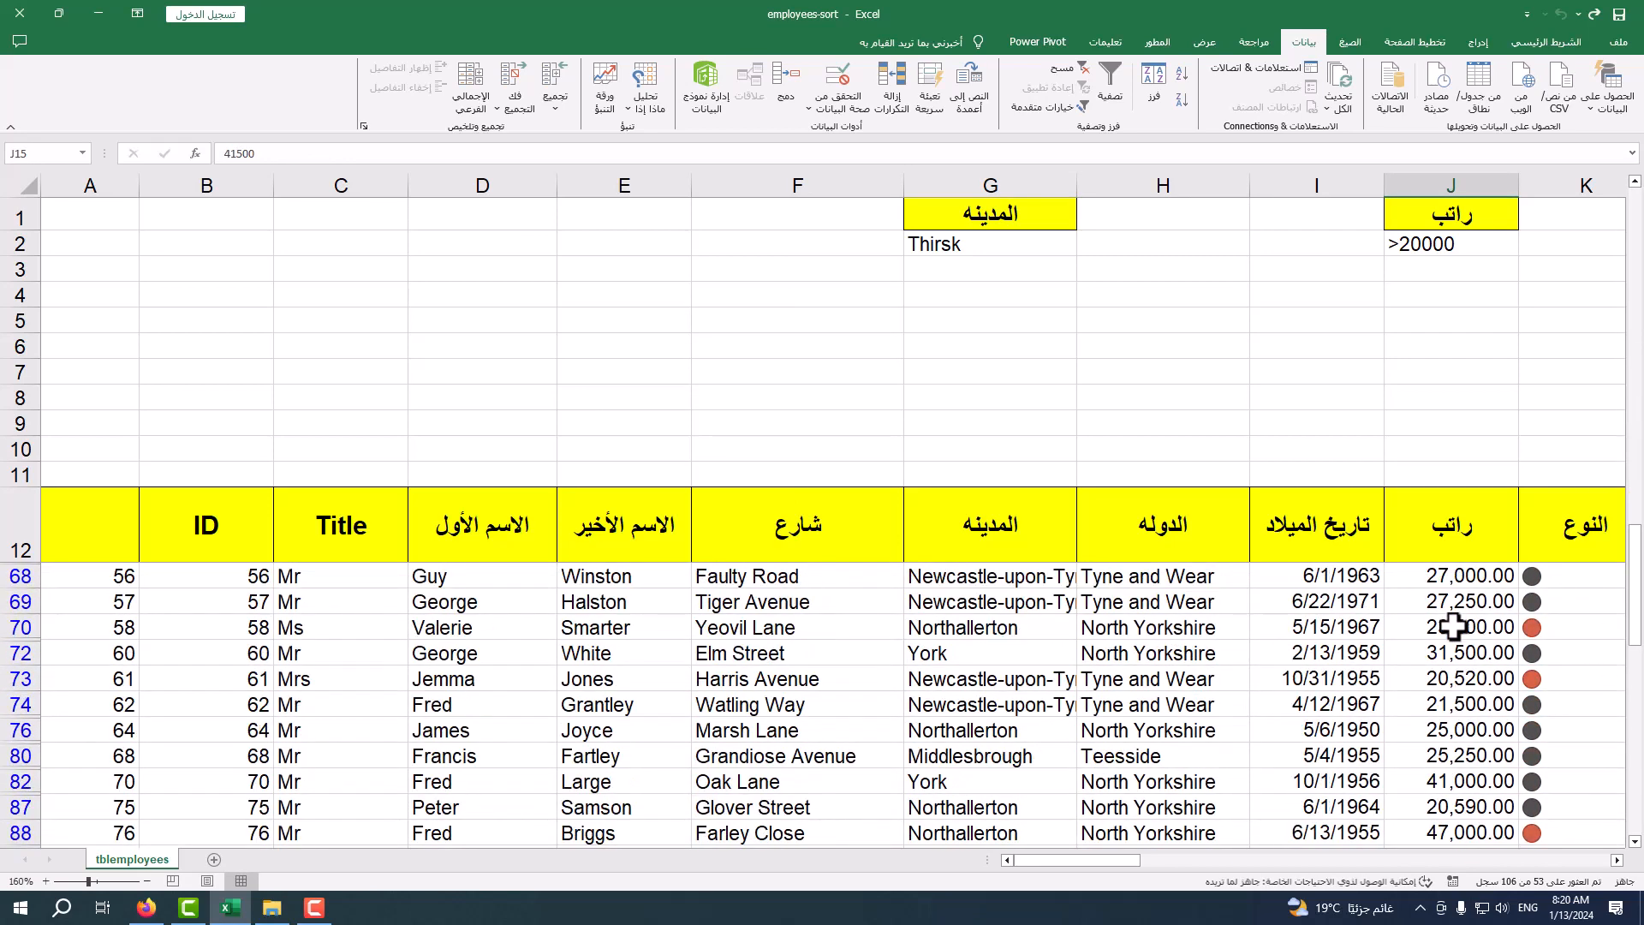
scroll(1453, 627, "up", 1)
left_click(1401, 247)
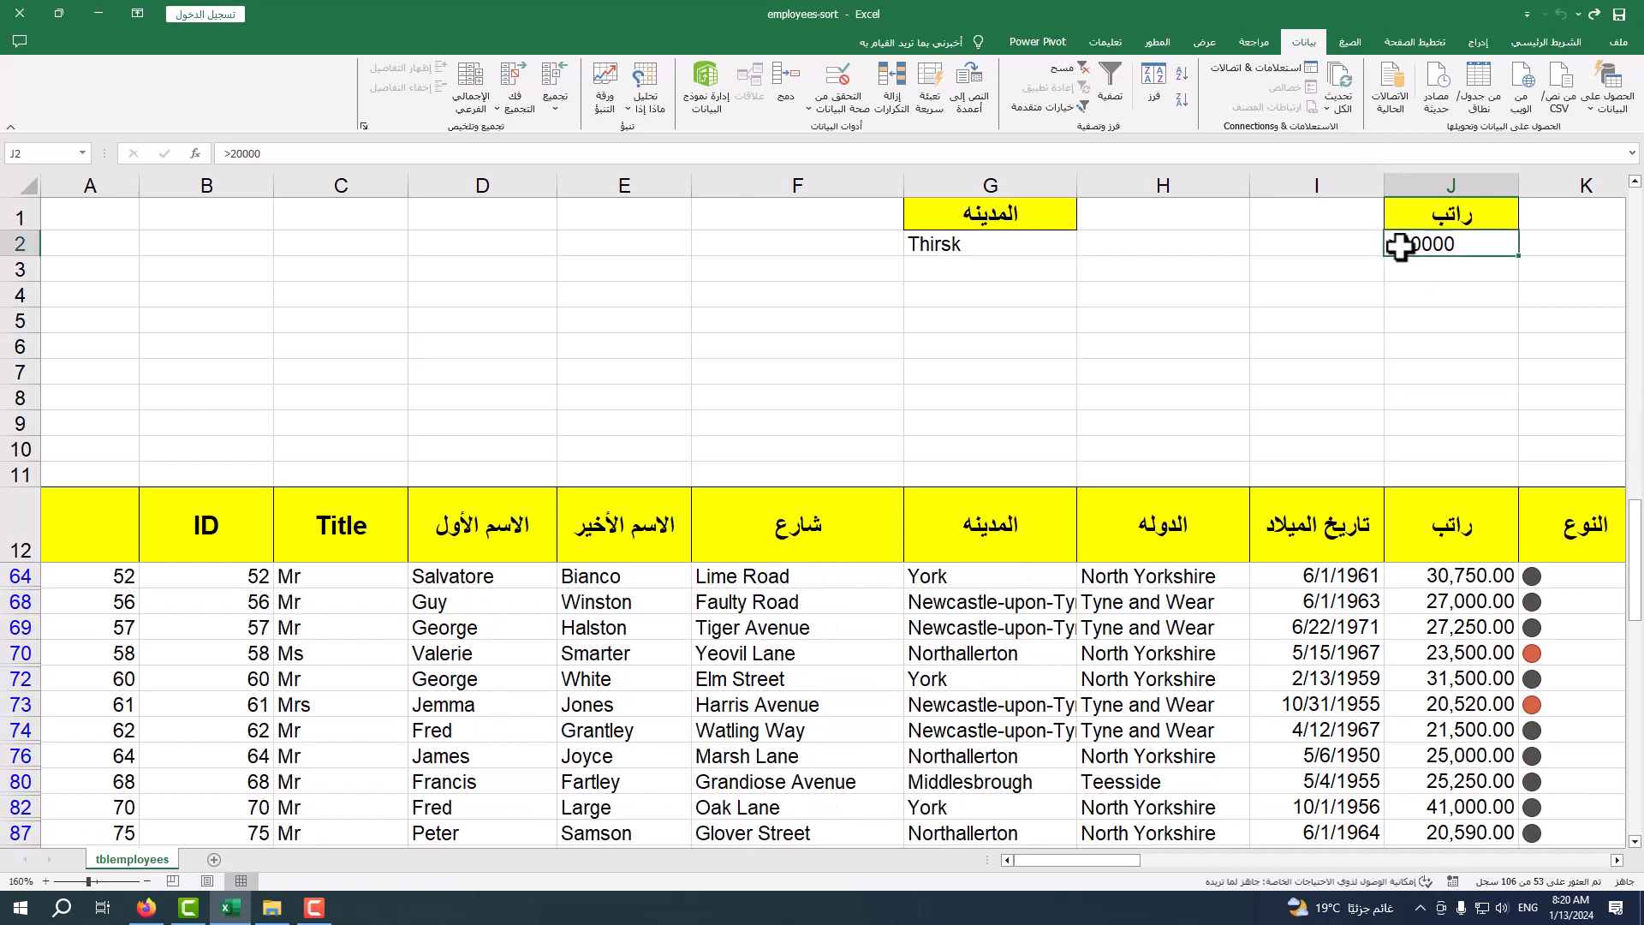
double_click(1402, 247)
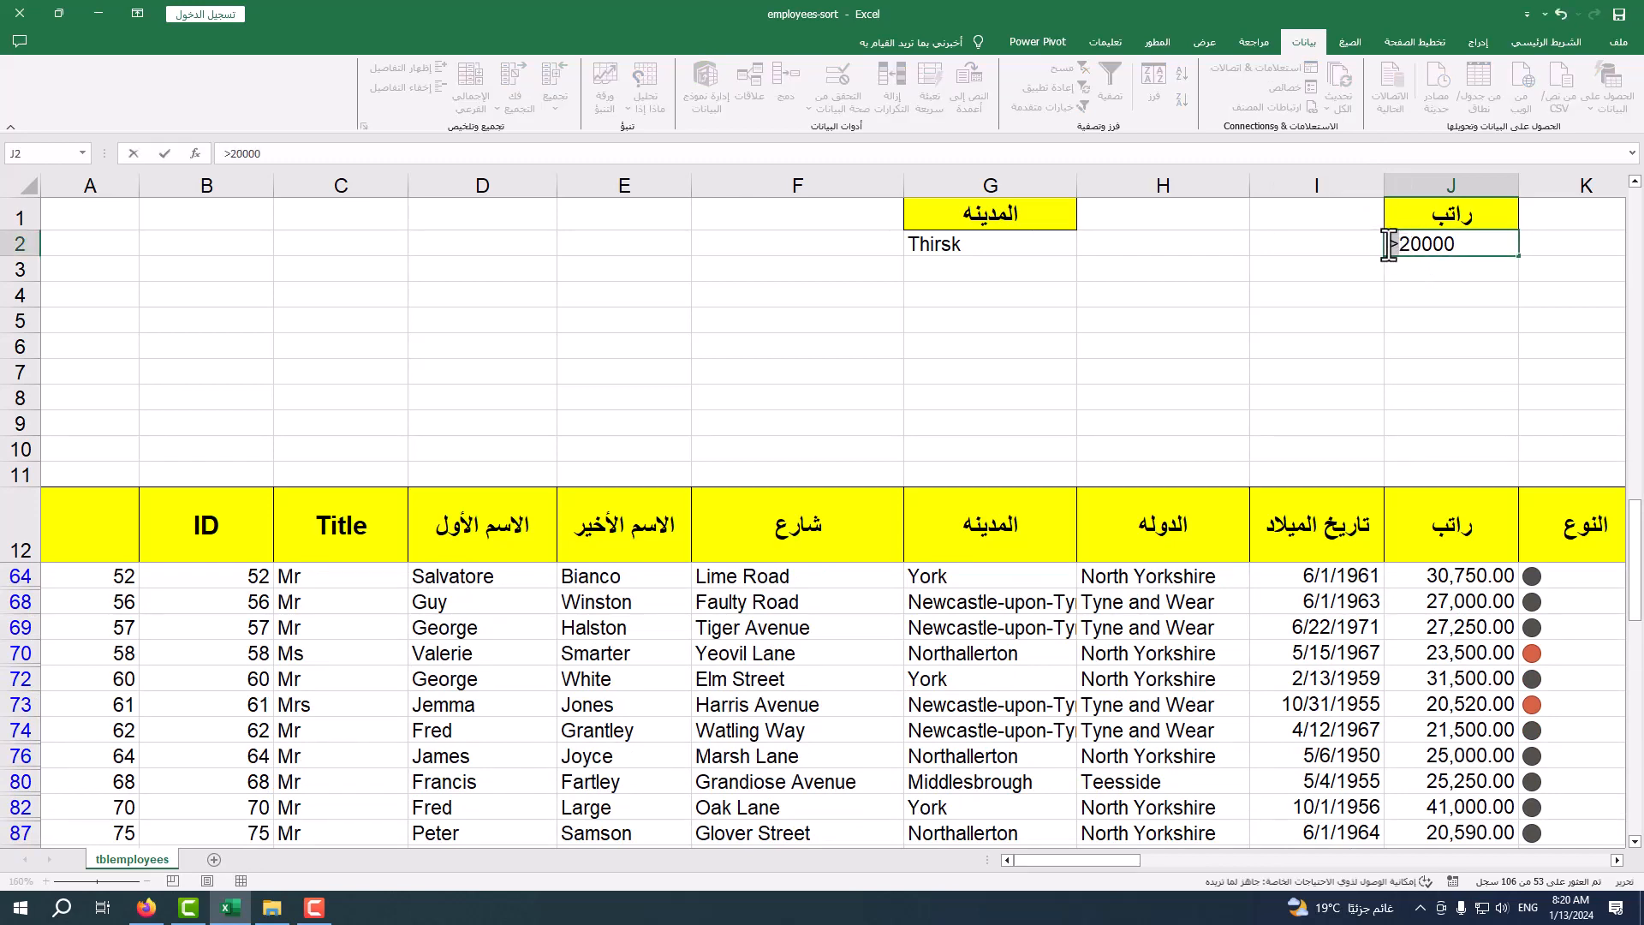
key("Return")
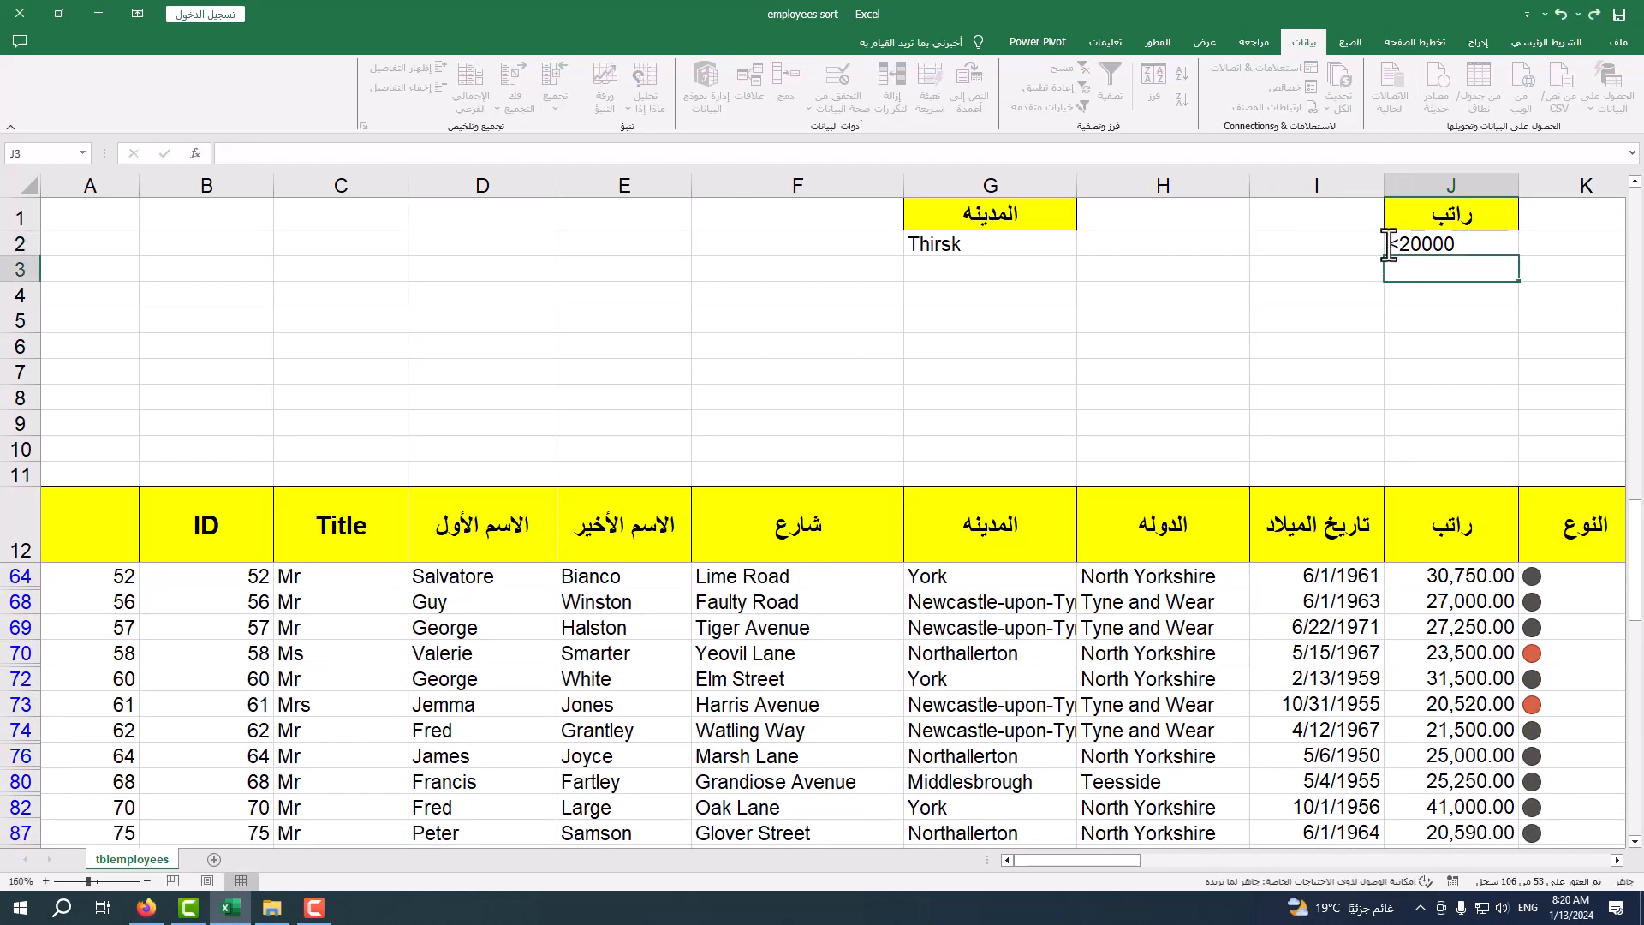
- Apply an advanced filter in place to the list $A$12:$M$118 with J1:J2 as the criteria range and review the filtered rows
left_click(1306, 678)
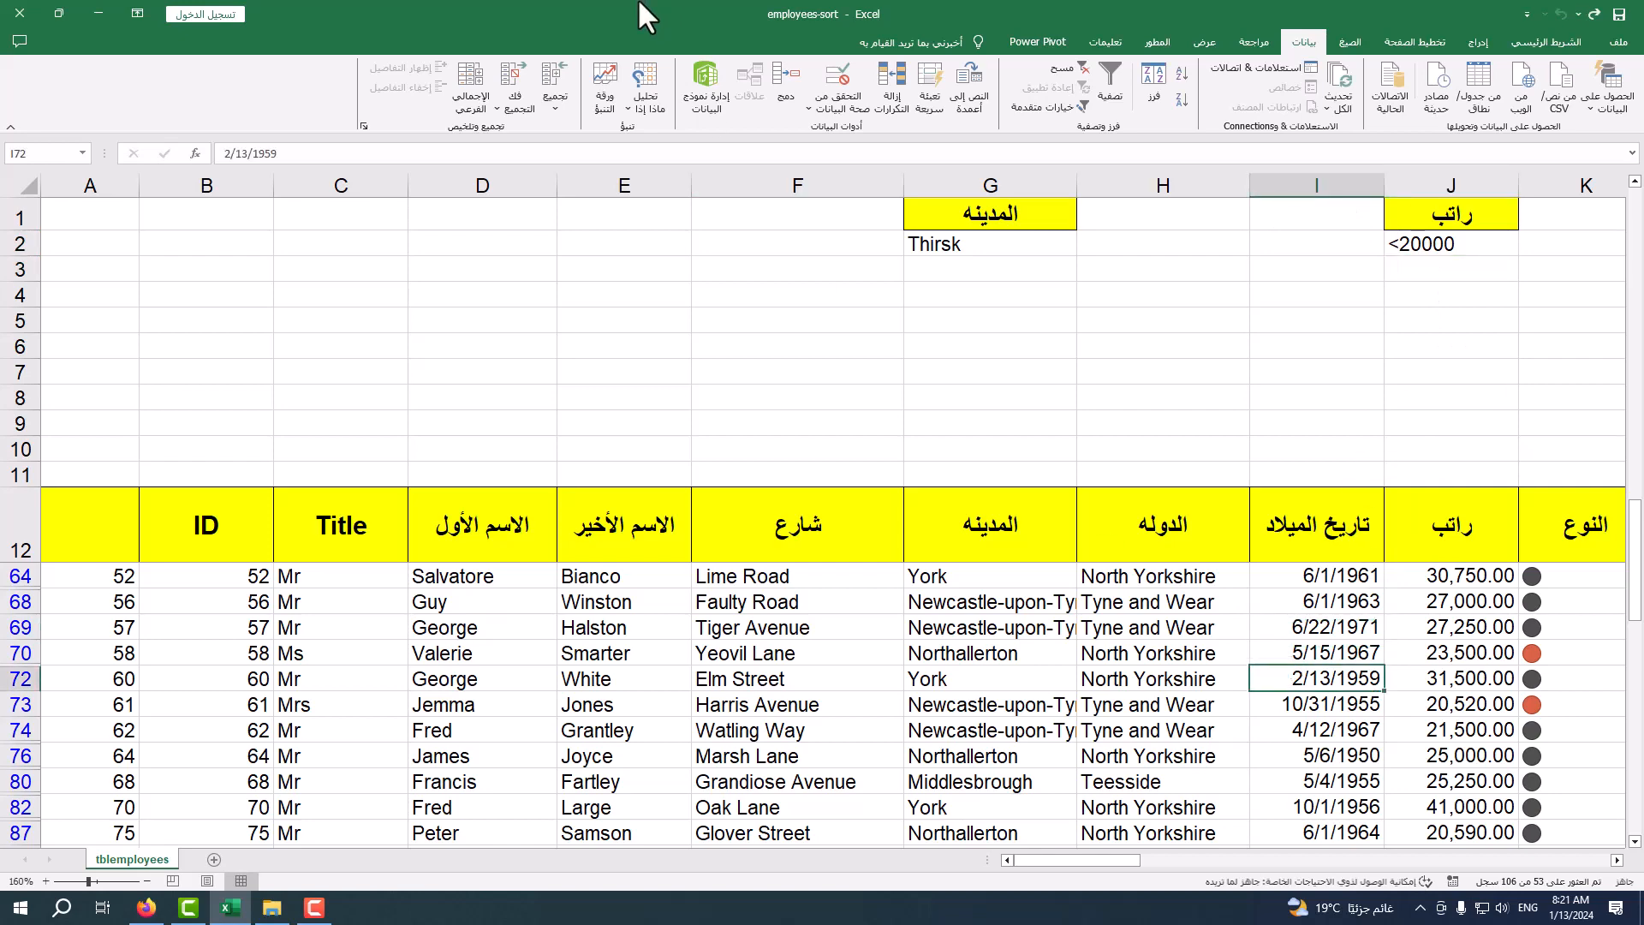
left_click(1032, 106)
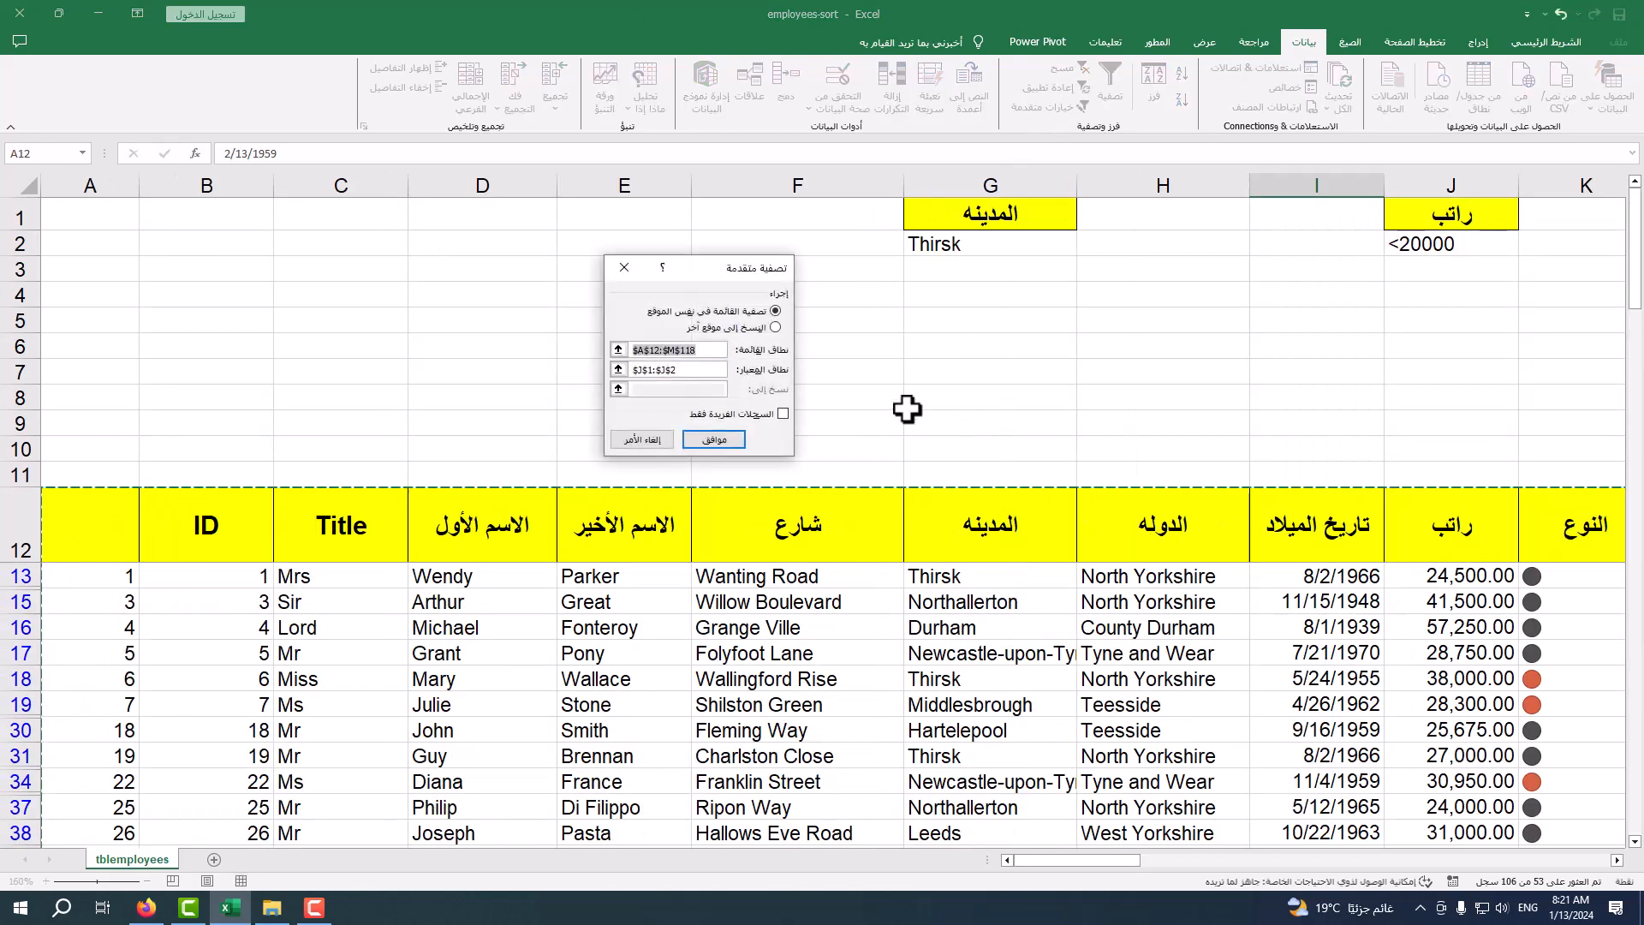
left_click(617, 369)
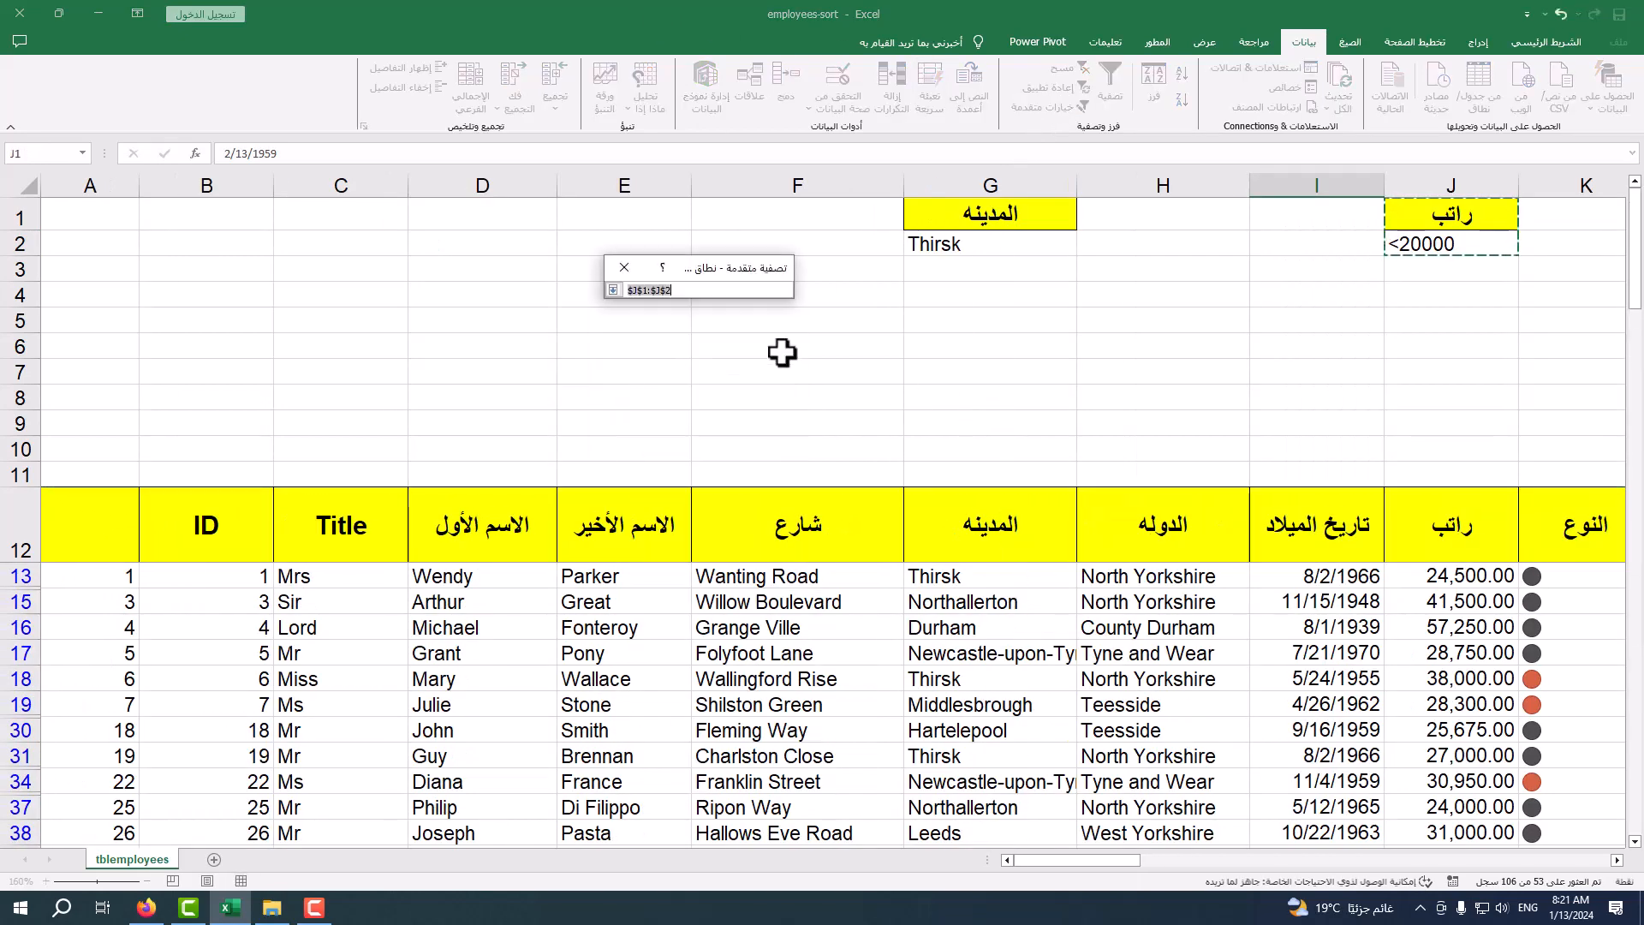
left_click(1454, 214)
left_click_drag(1448, 229, 1448, 233)
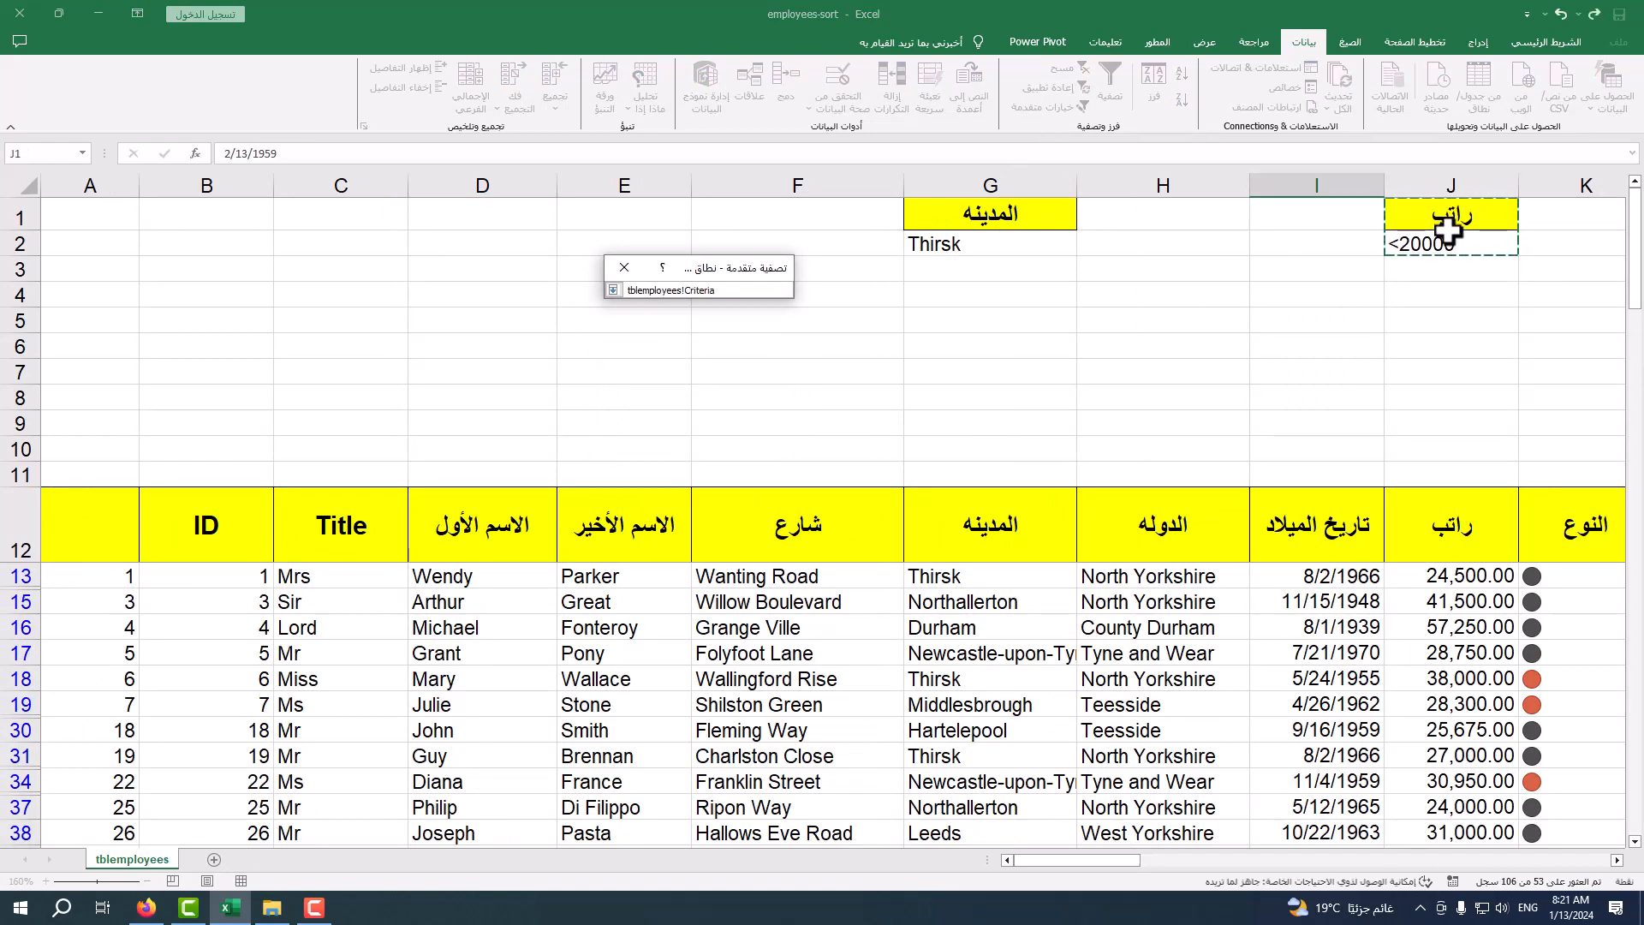
key("Return")
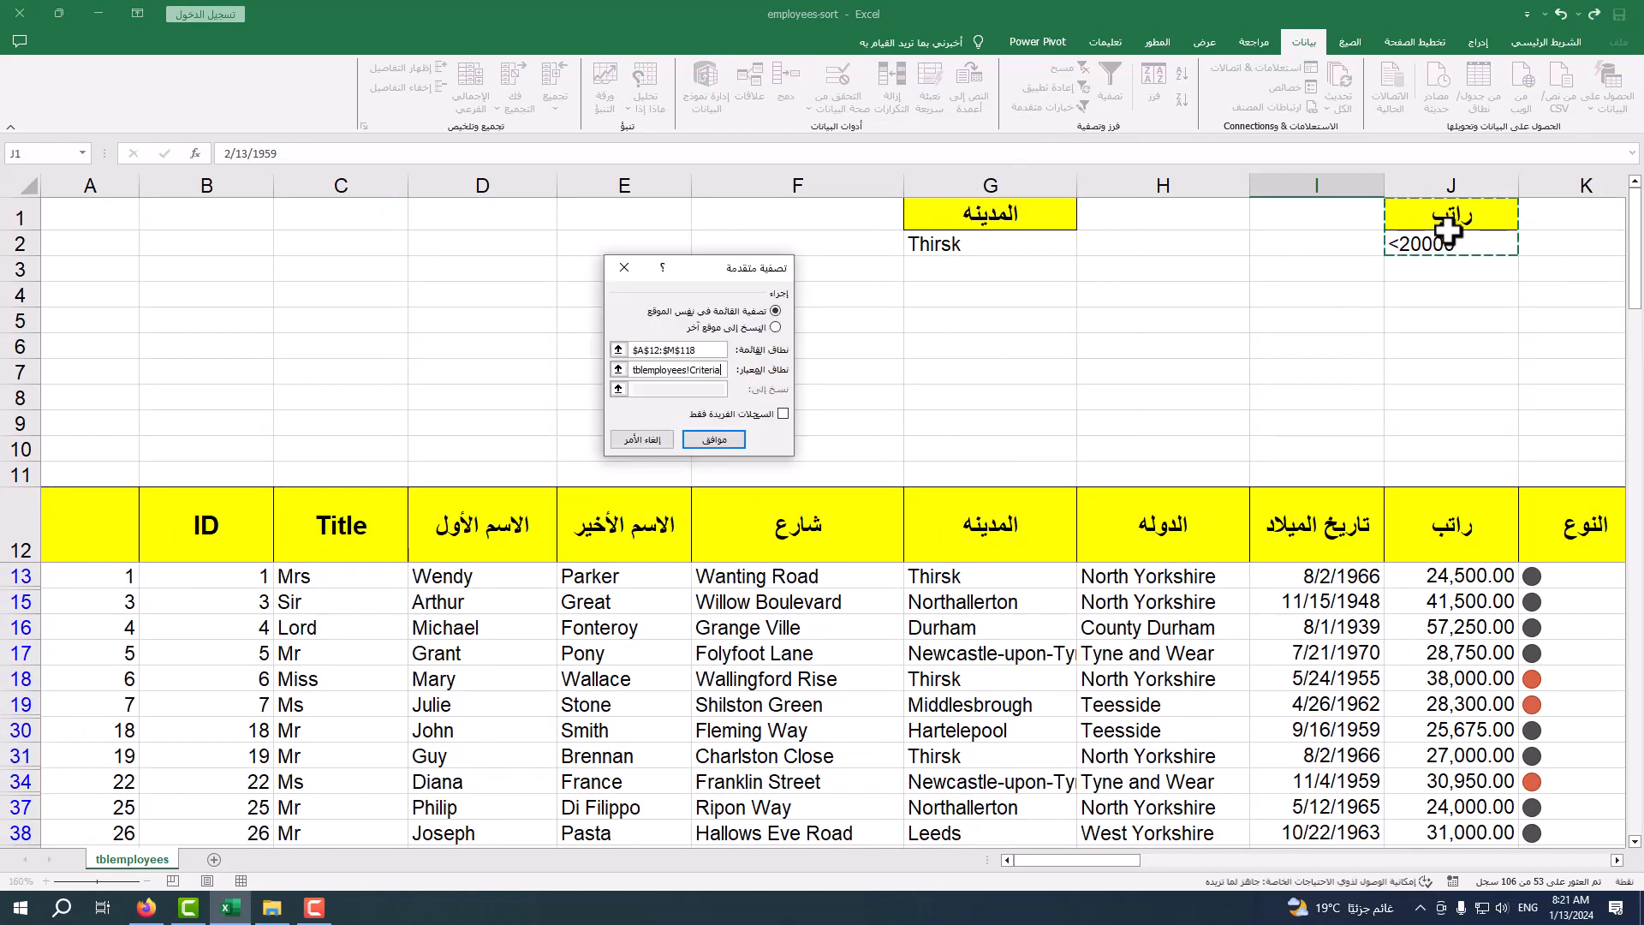
left_click(715, 441)
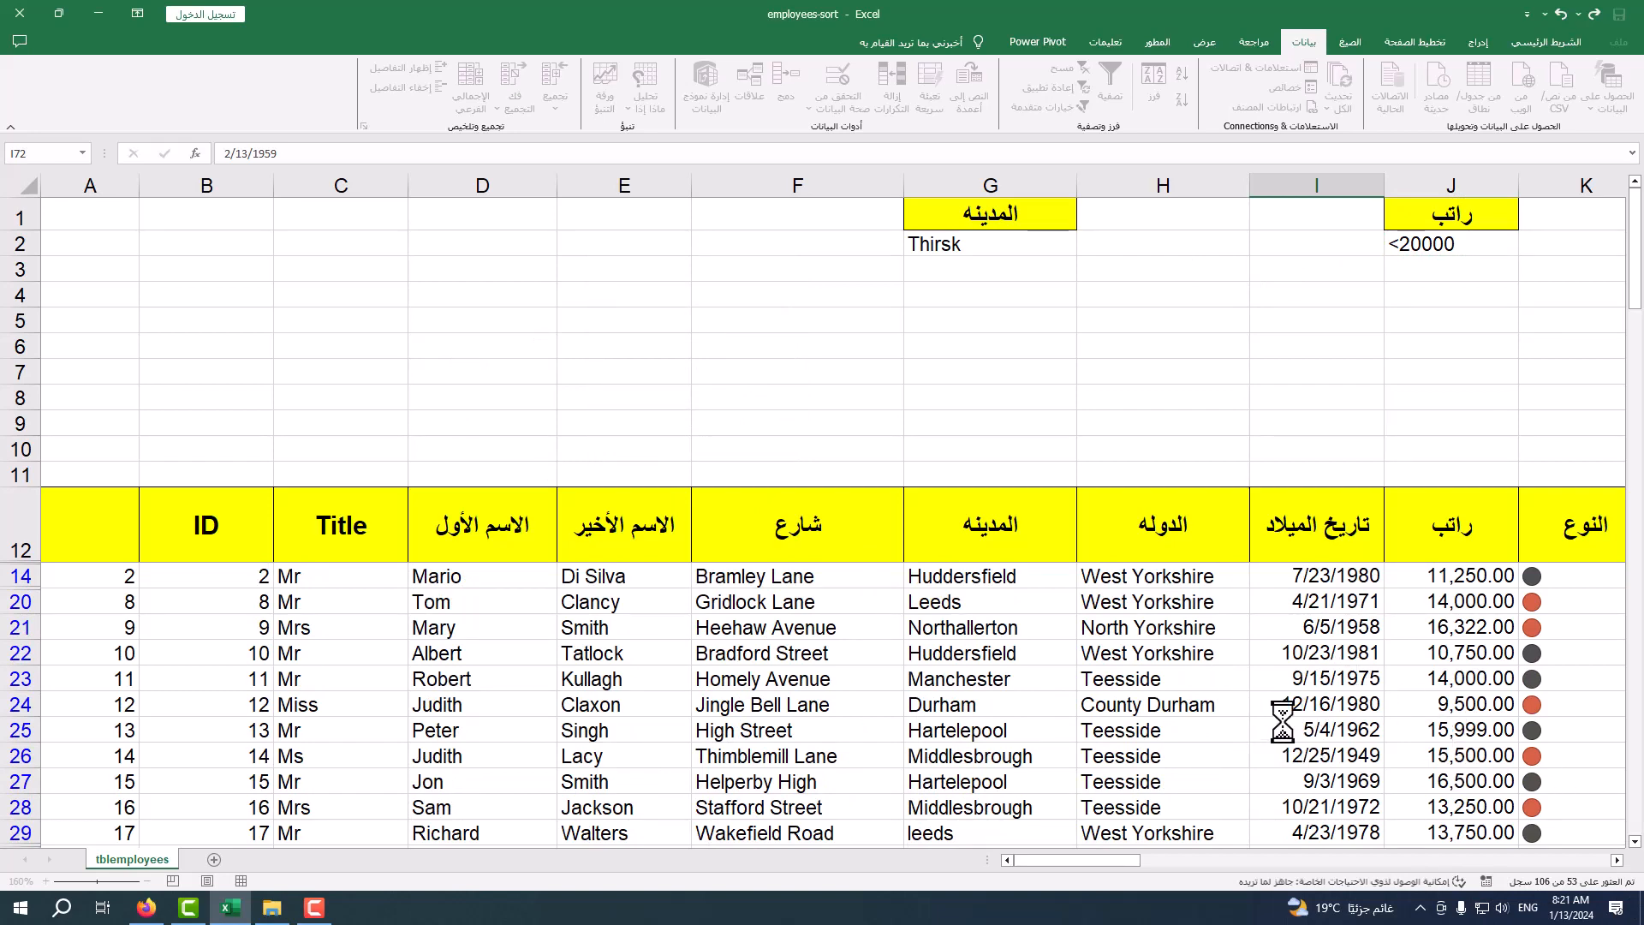
scroll(959, 659, "down", 3)
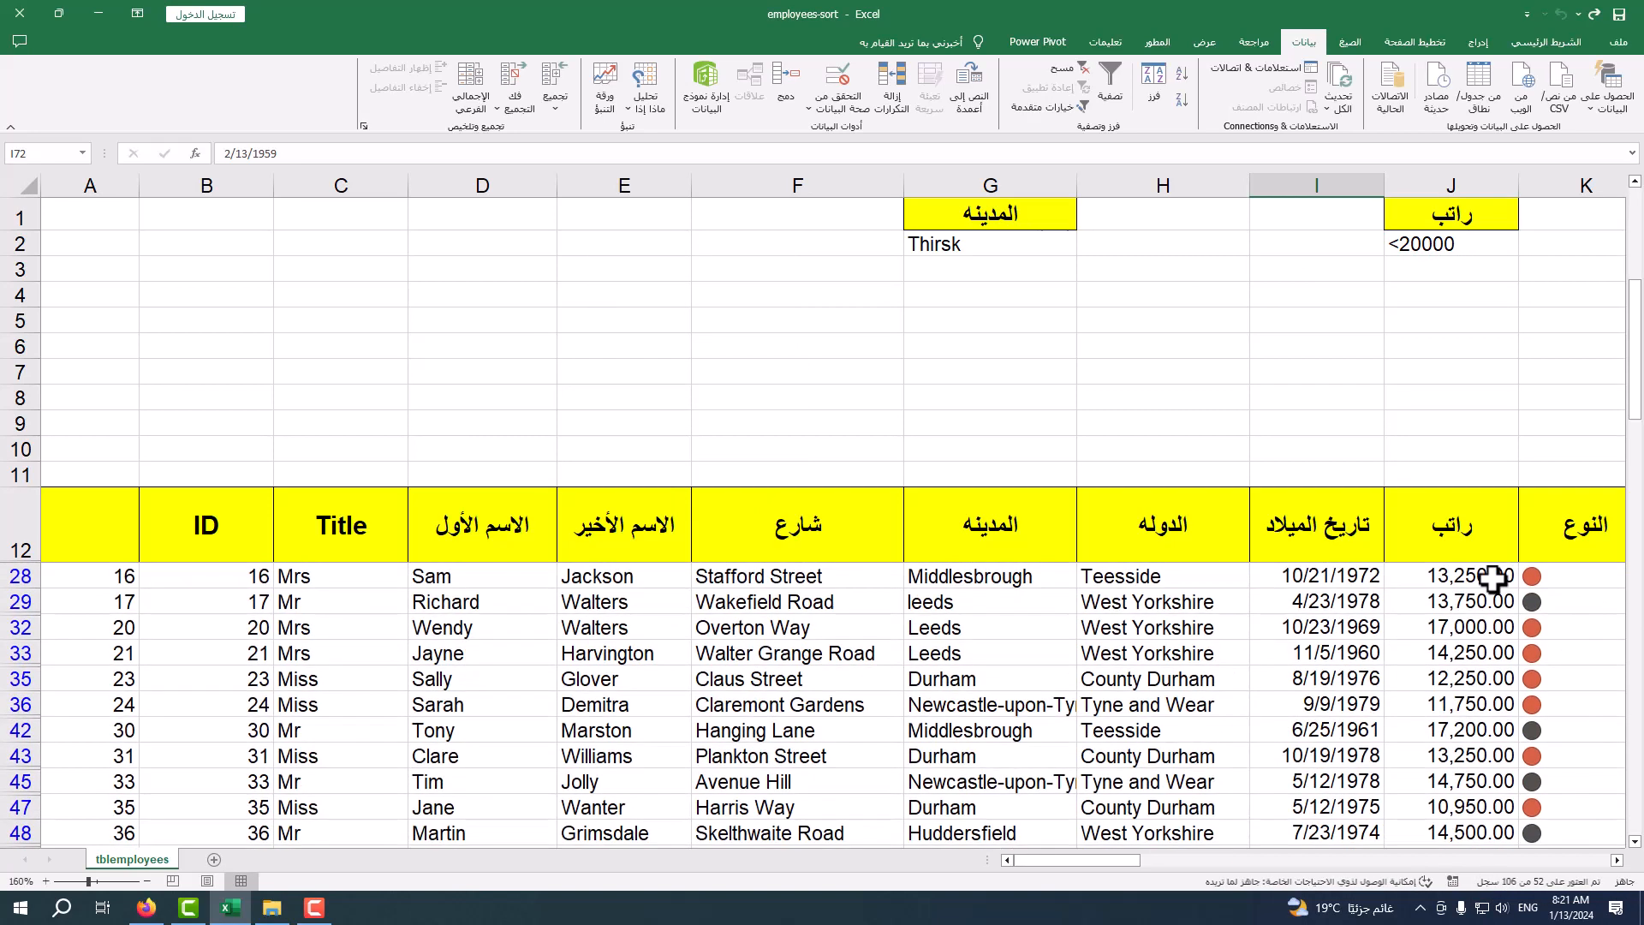
scroll(1439, 784, "down", 5)
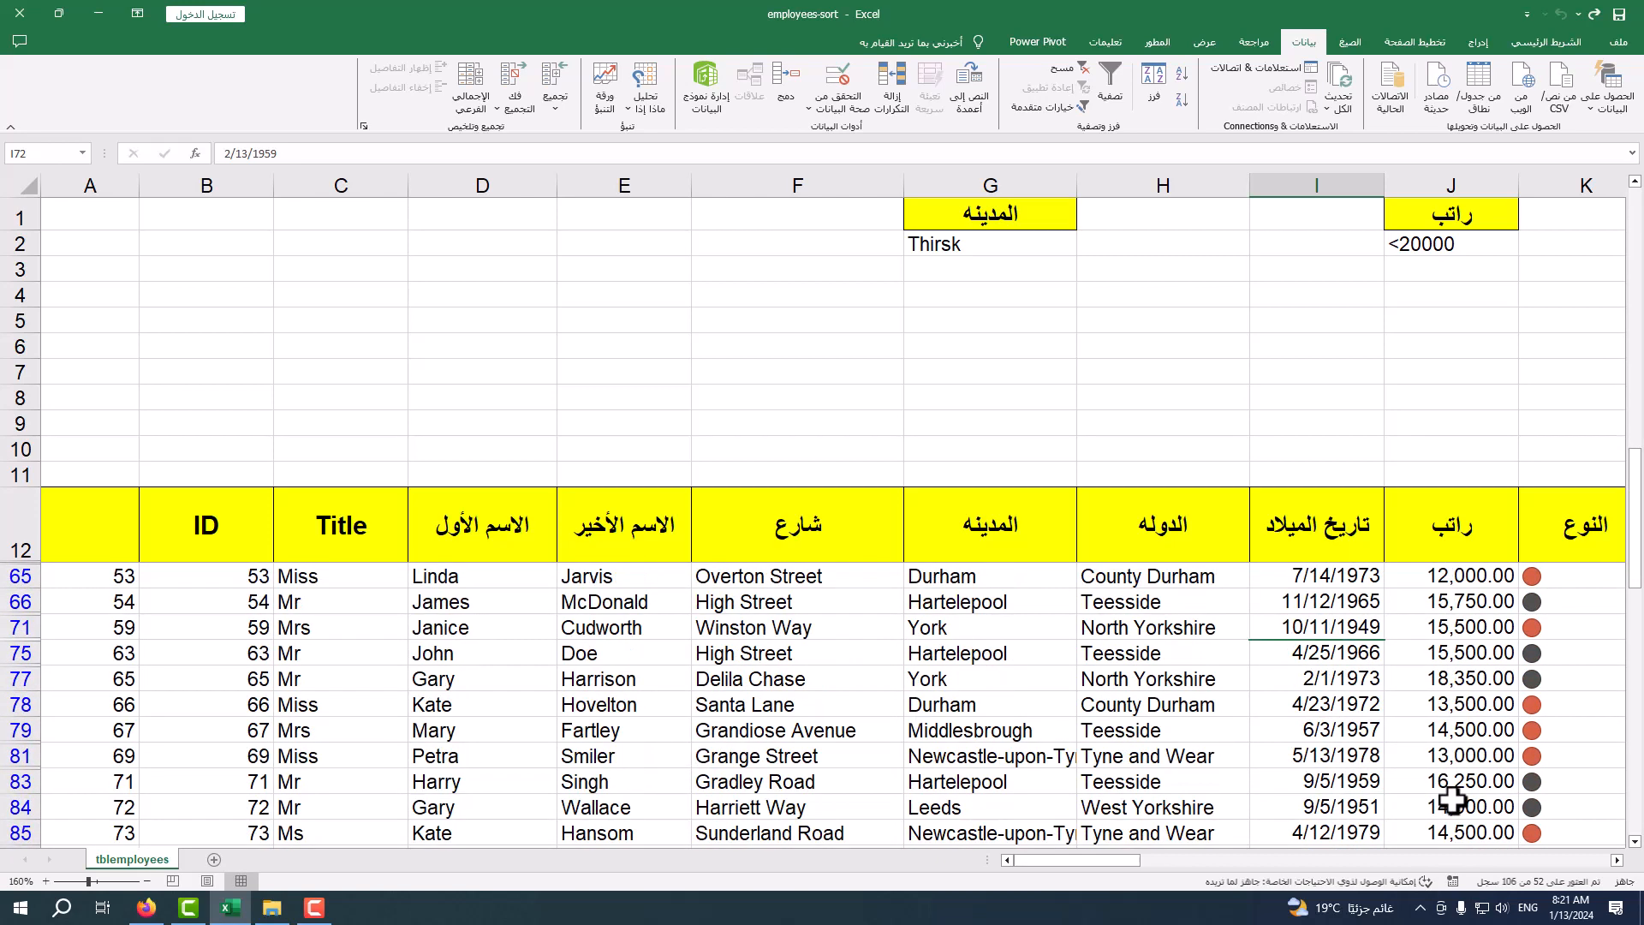
scroll(1453, 792, "up", 2)
scroll(1454, 797, "up", 8)
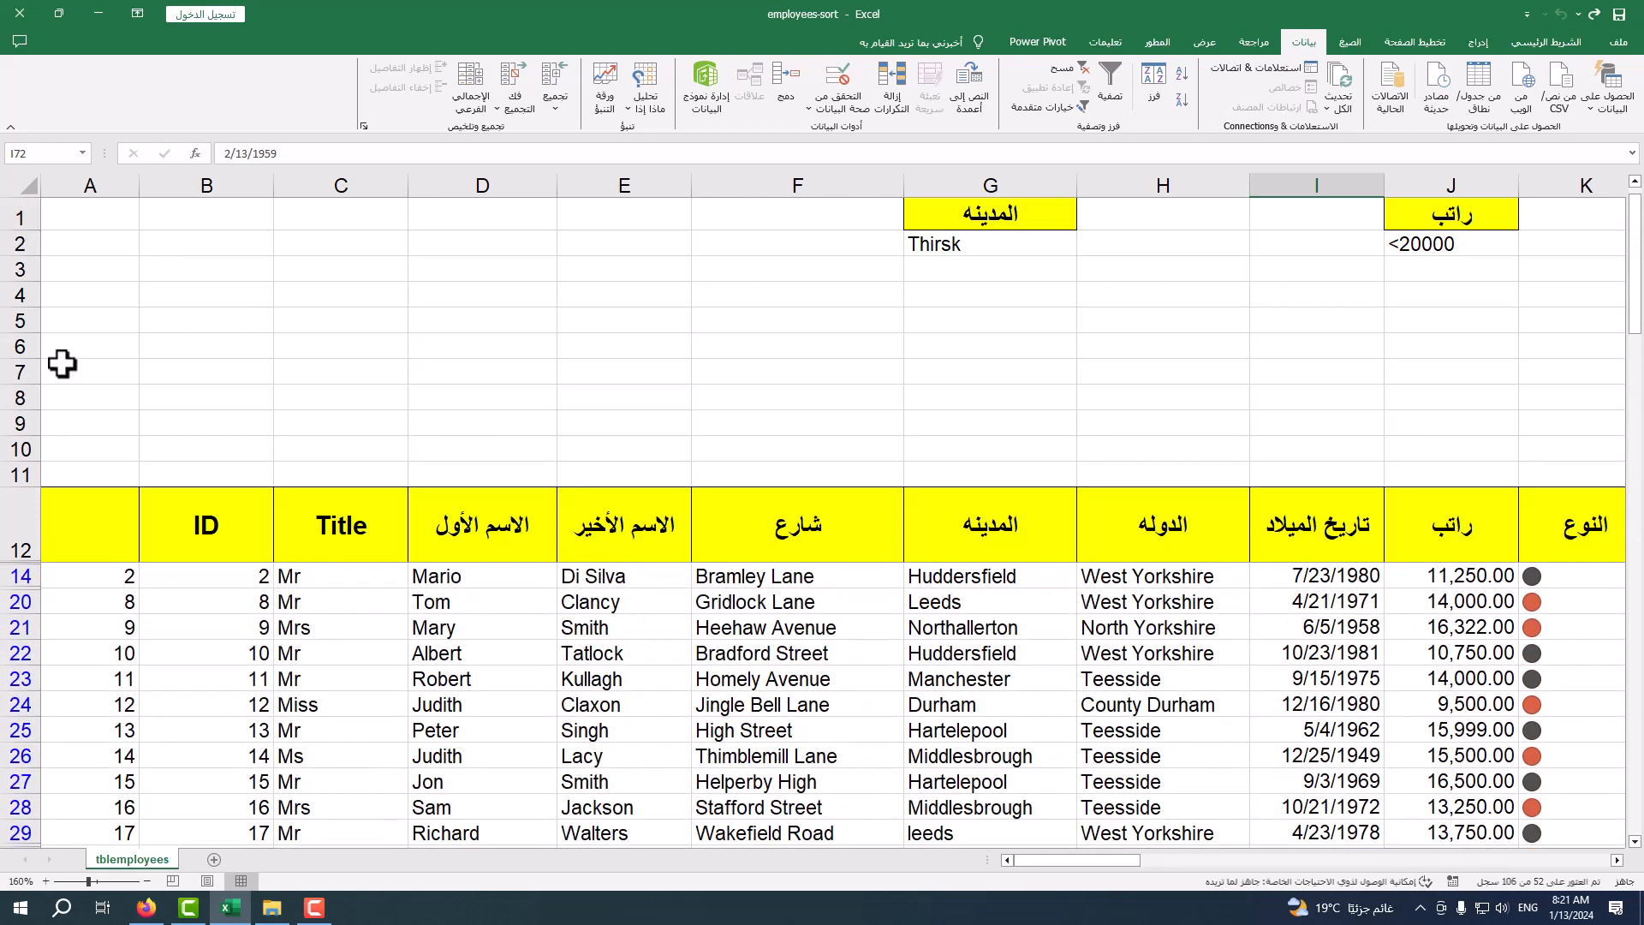
- Delete the empty rows 5 to 8 between the criteria cells and the employee table
left_click_drag(14, 321, 15, 390)
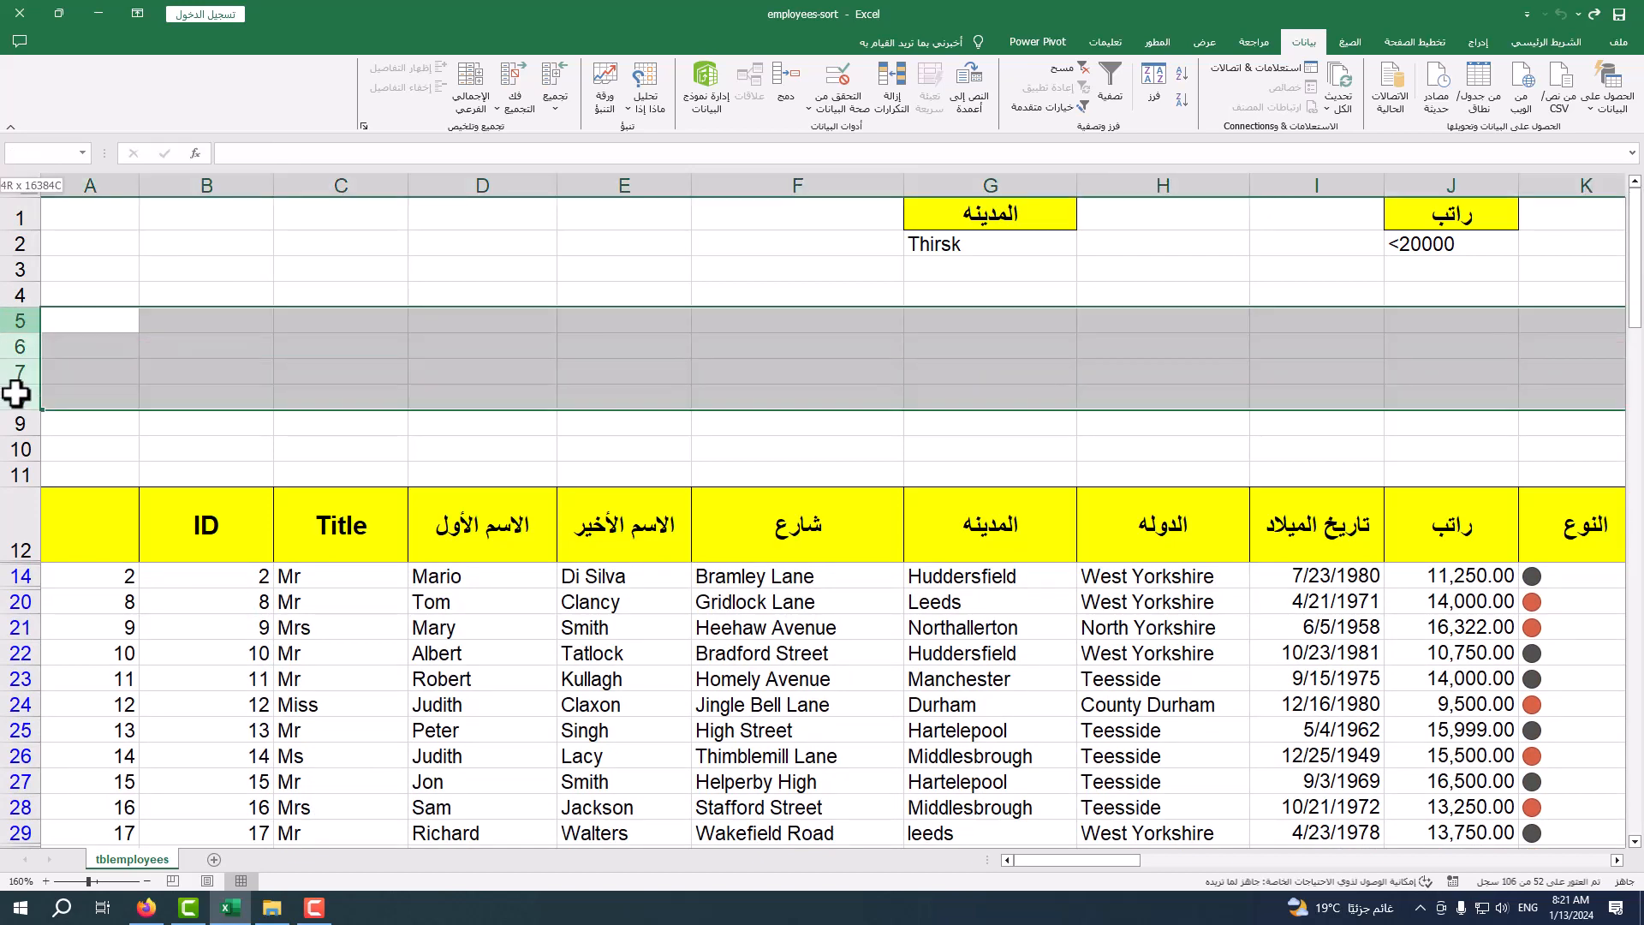
right_click(14, 321)
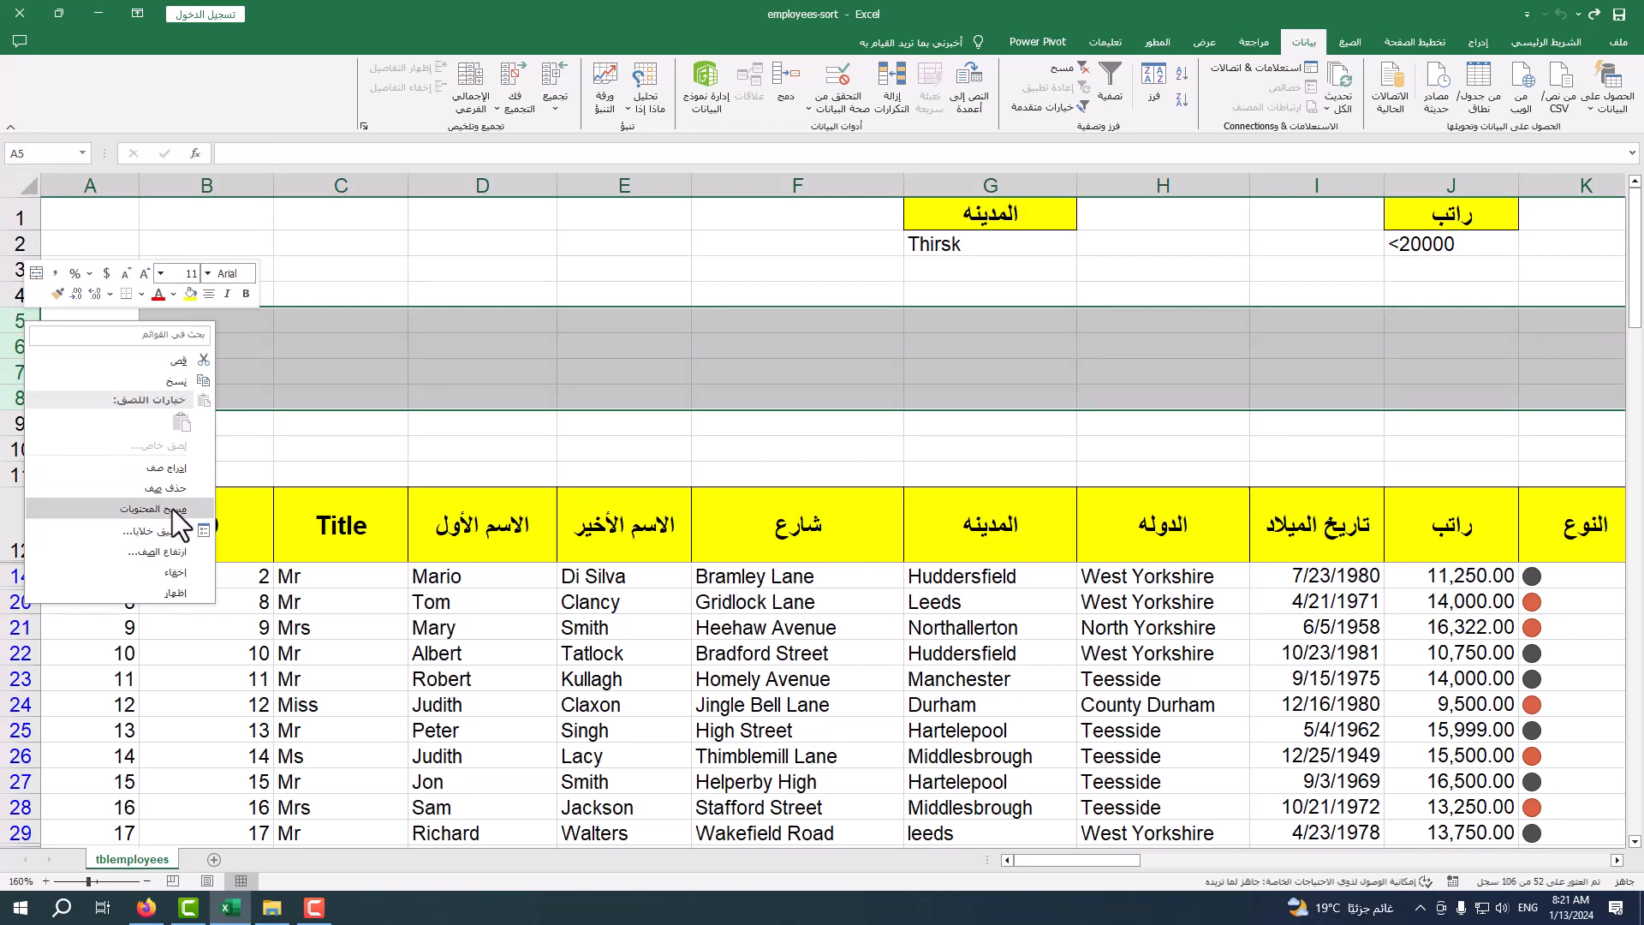
left_click(172, 487)
left_click(1170, 269)
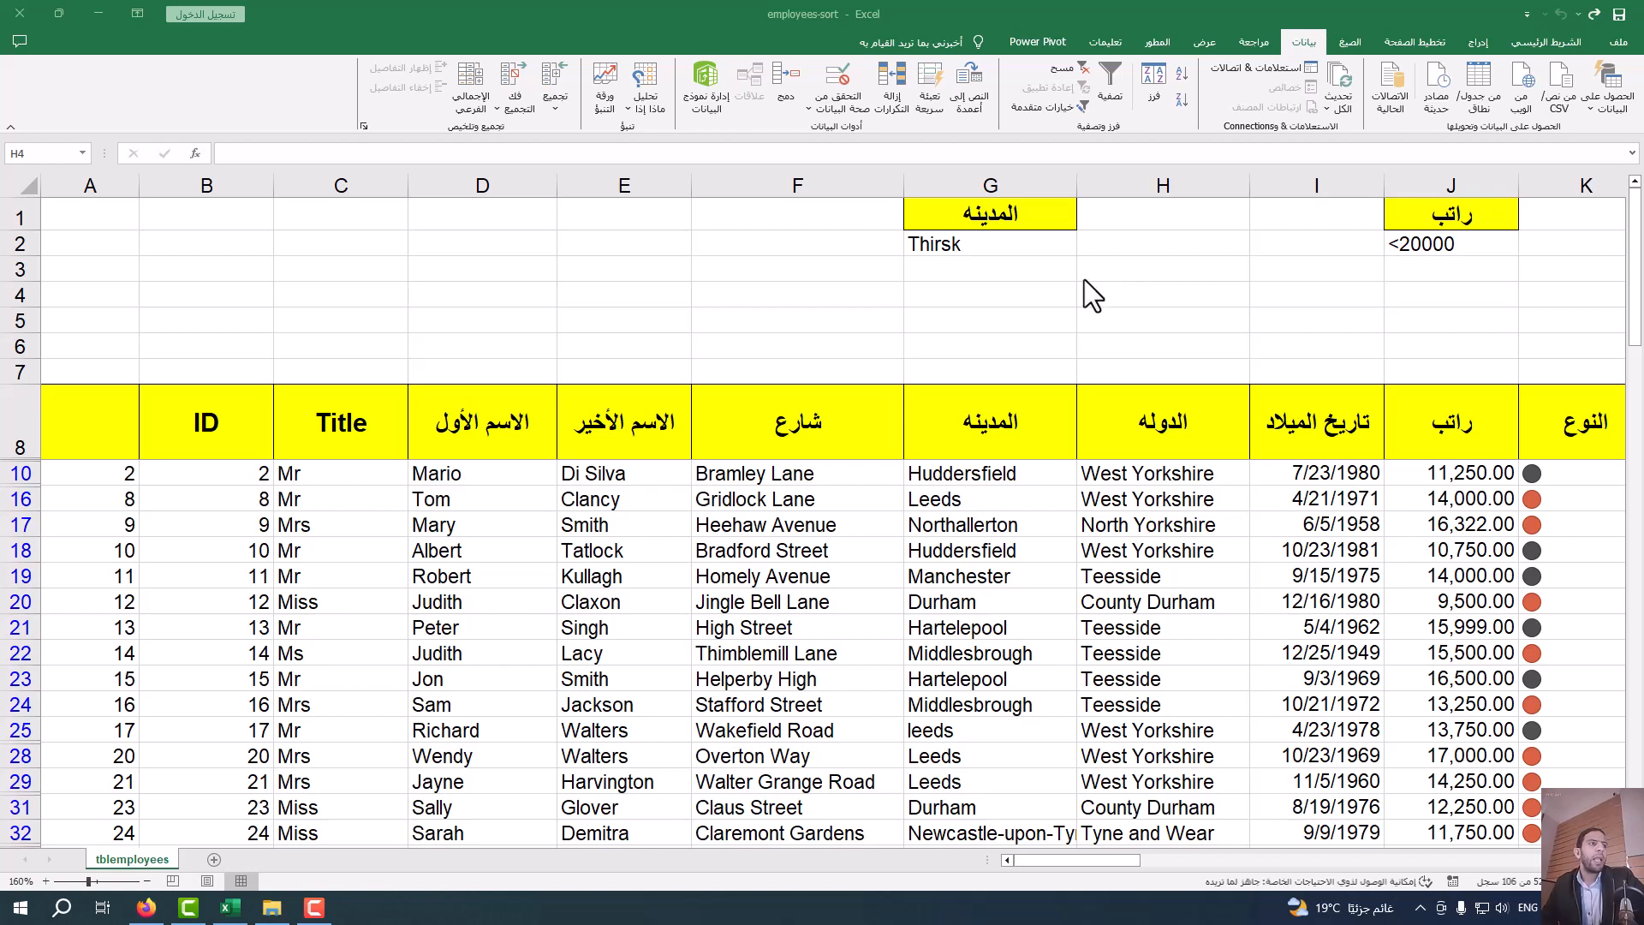
- Examine the city and salary criteria headers and their values placed side by side in rows 1 and 2
left_click(941, 243)
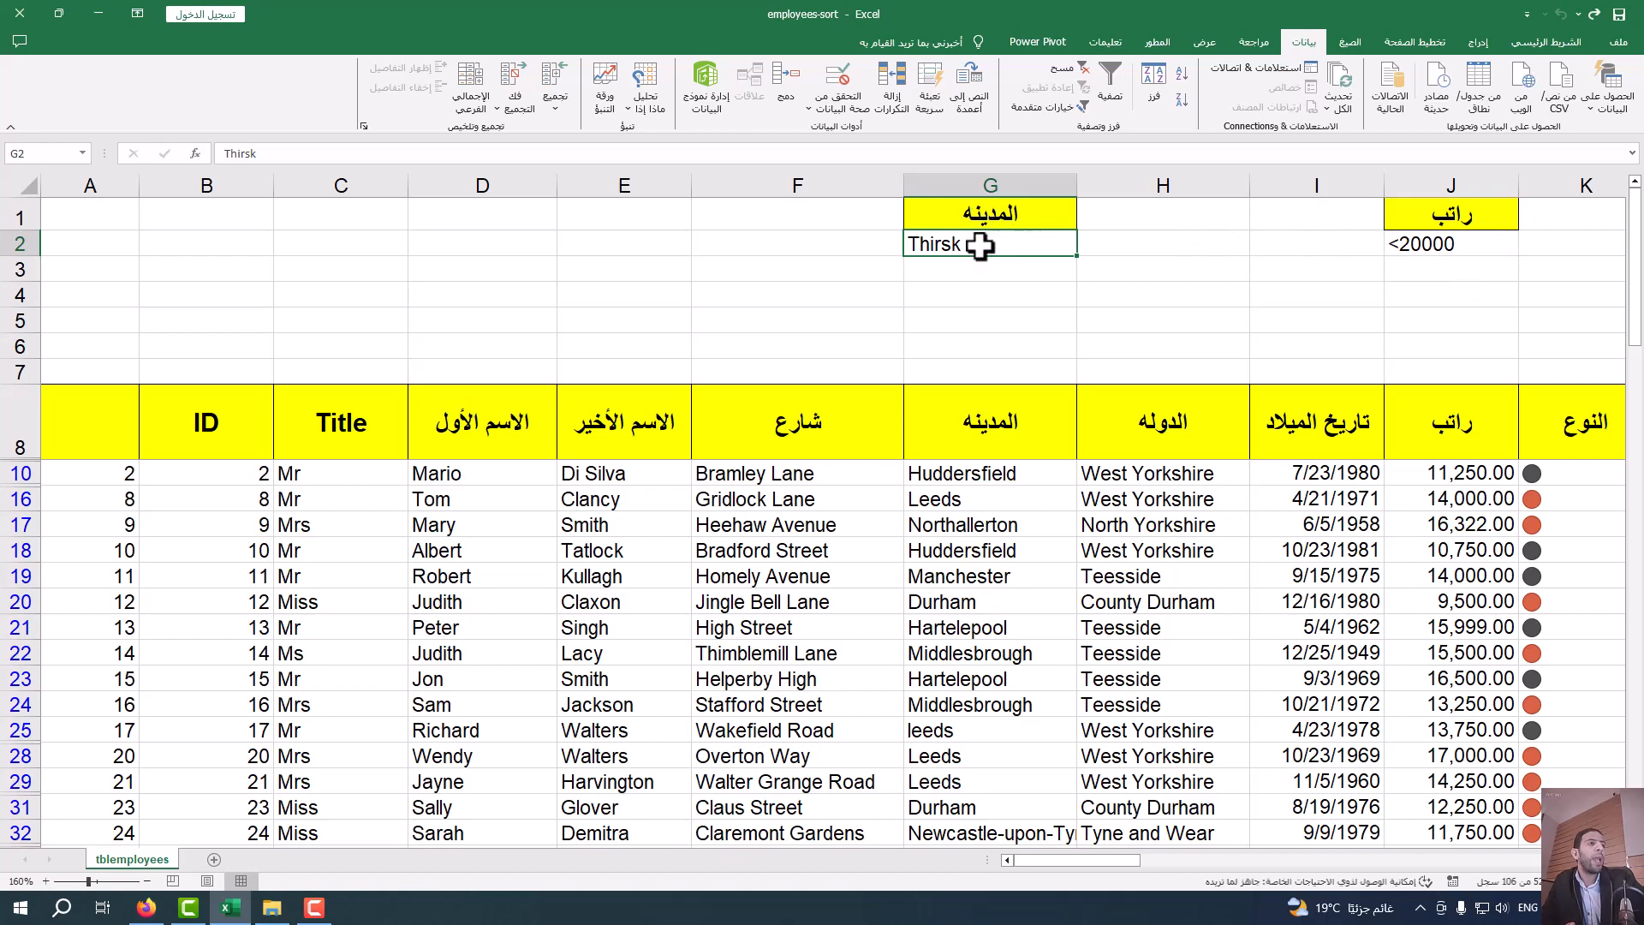
left_click(17, 242)
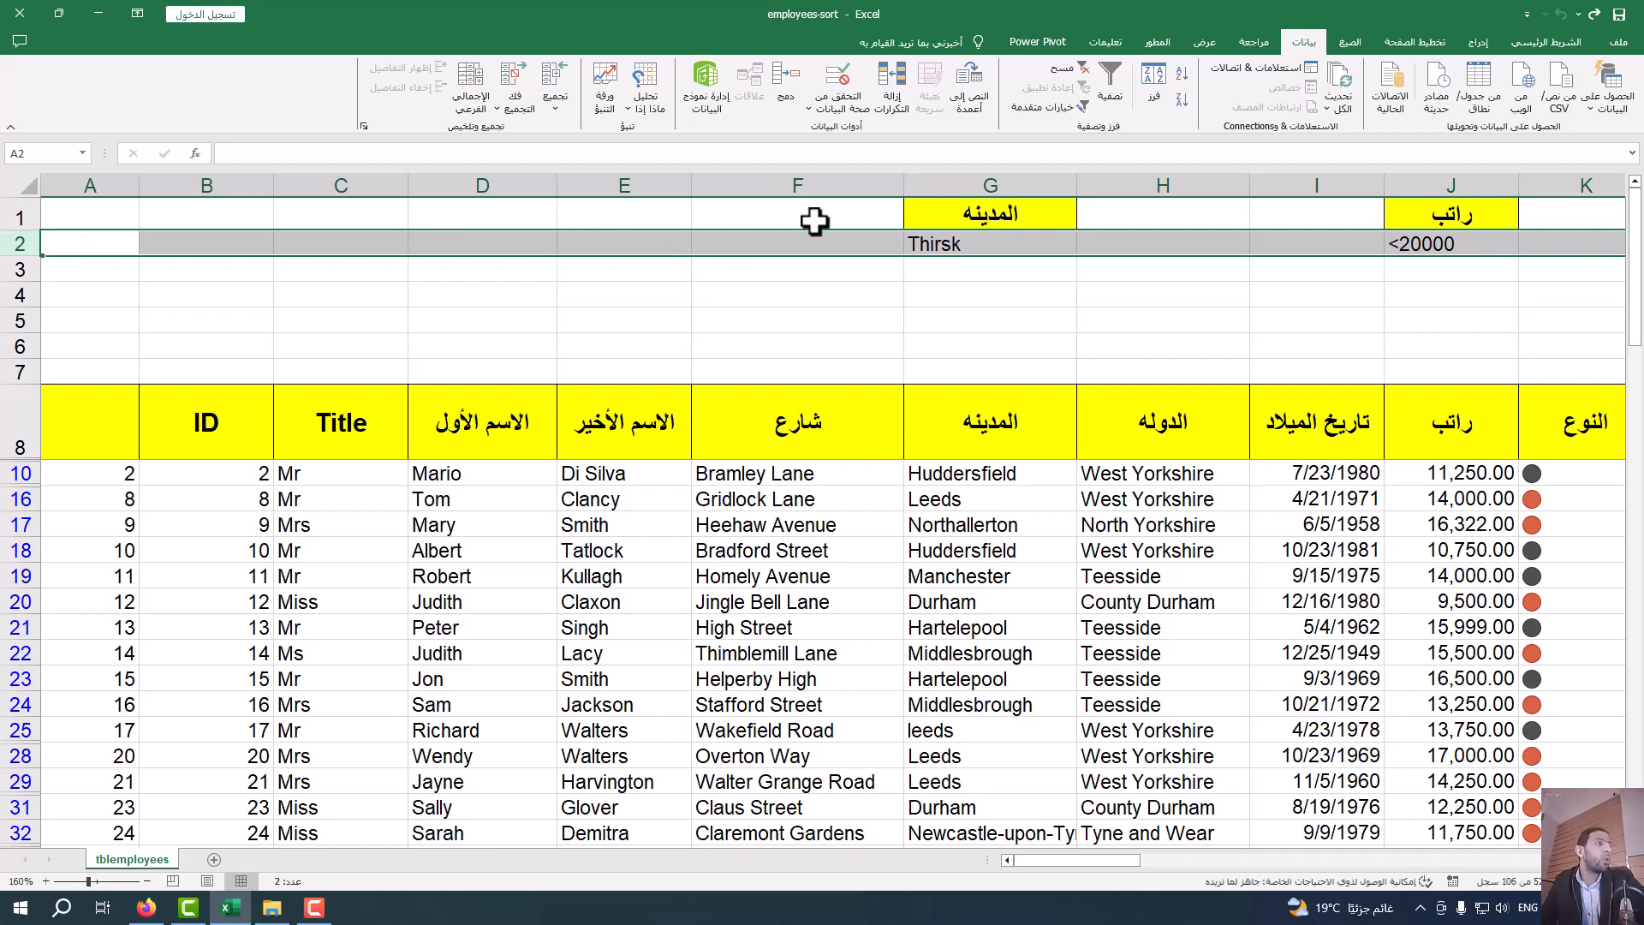
left_click(1356, 272)
left_click(1440, 214)
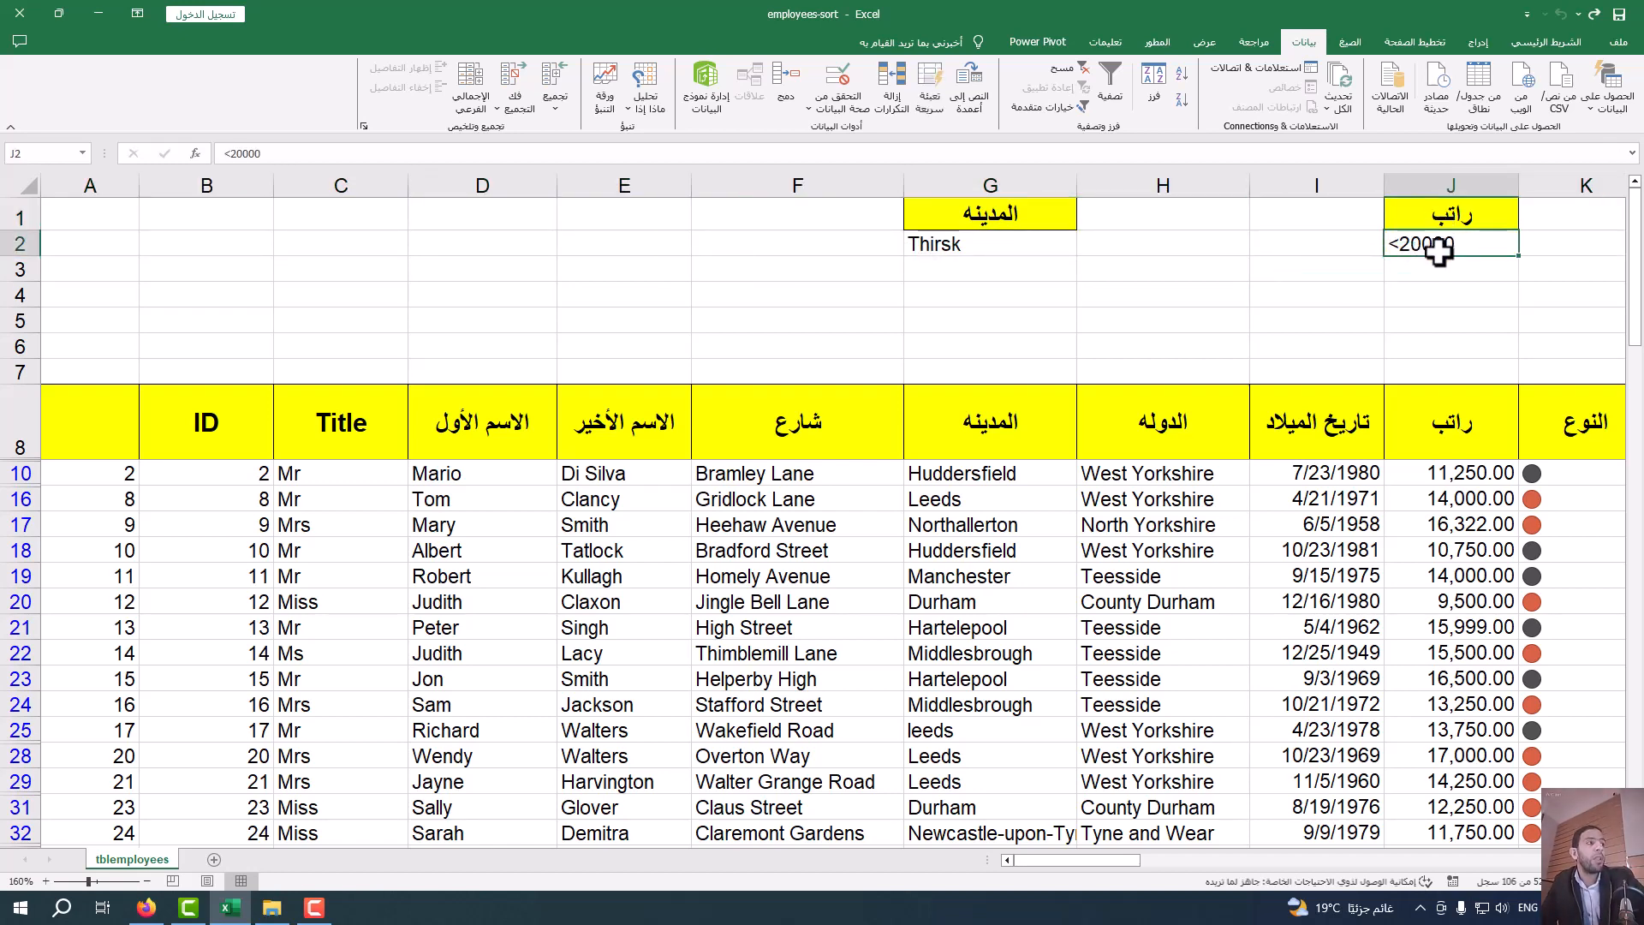
left_click(1004, 213)
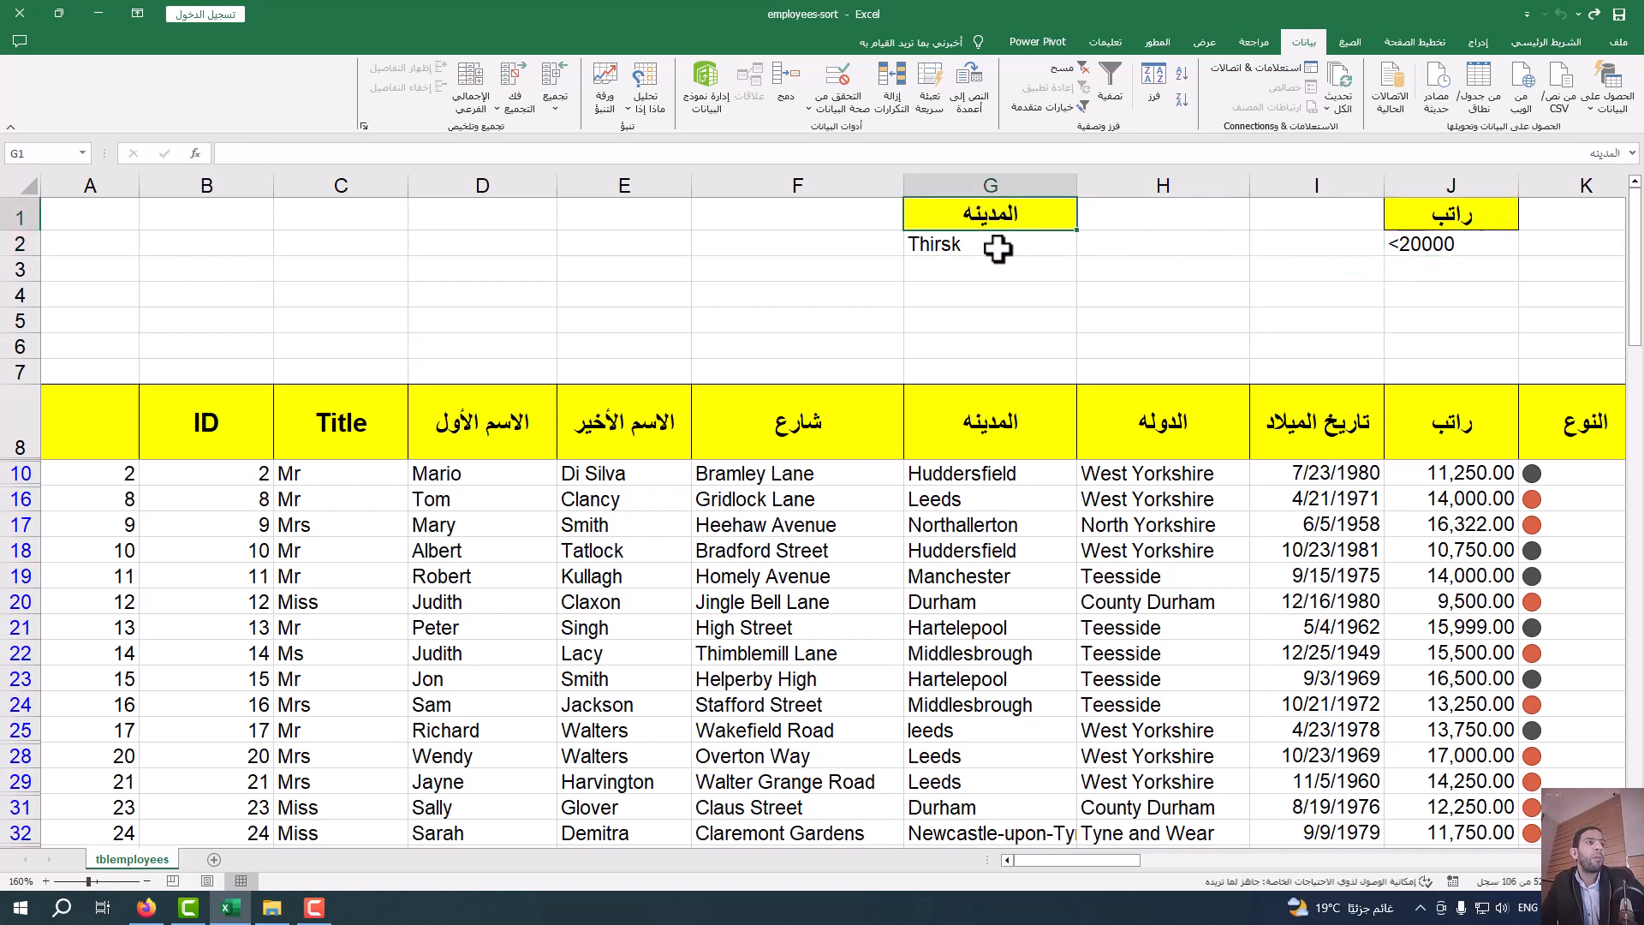
left_click(994, 245)
left_click(1456, 247)
left_click(933, 236)
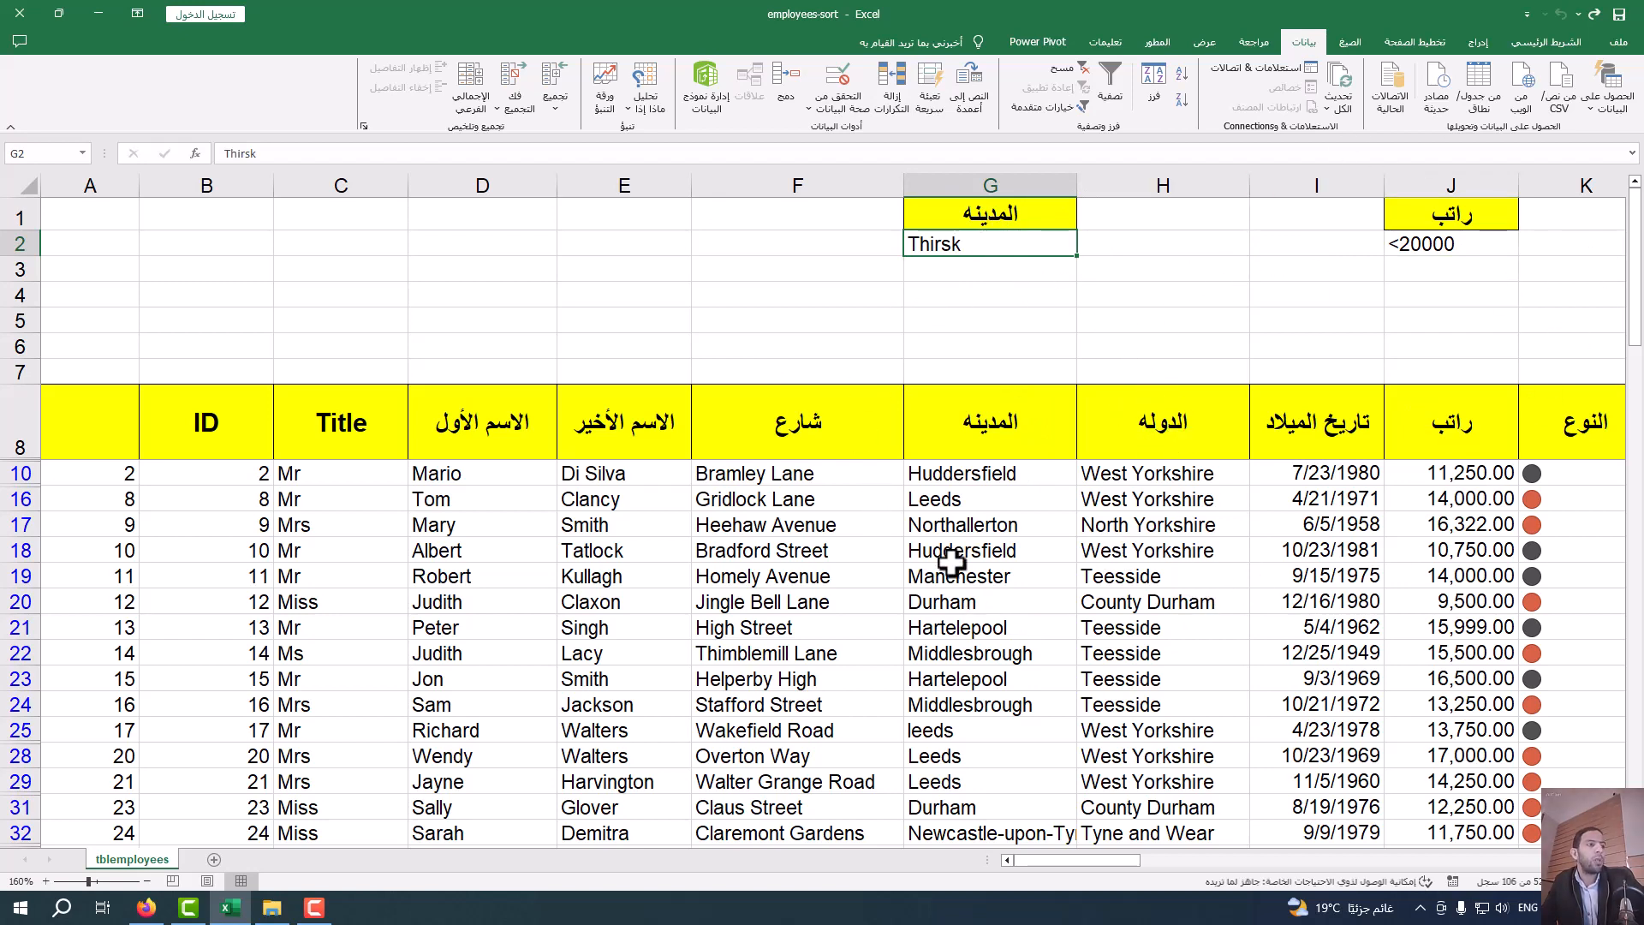
- Move the salary criterion <20000 from J2 down to J3 and back up to J2
left_click(1428, 248)
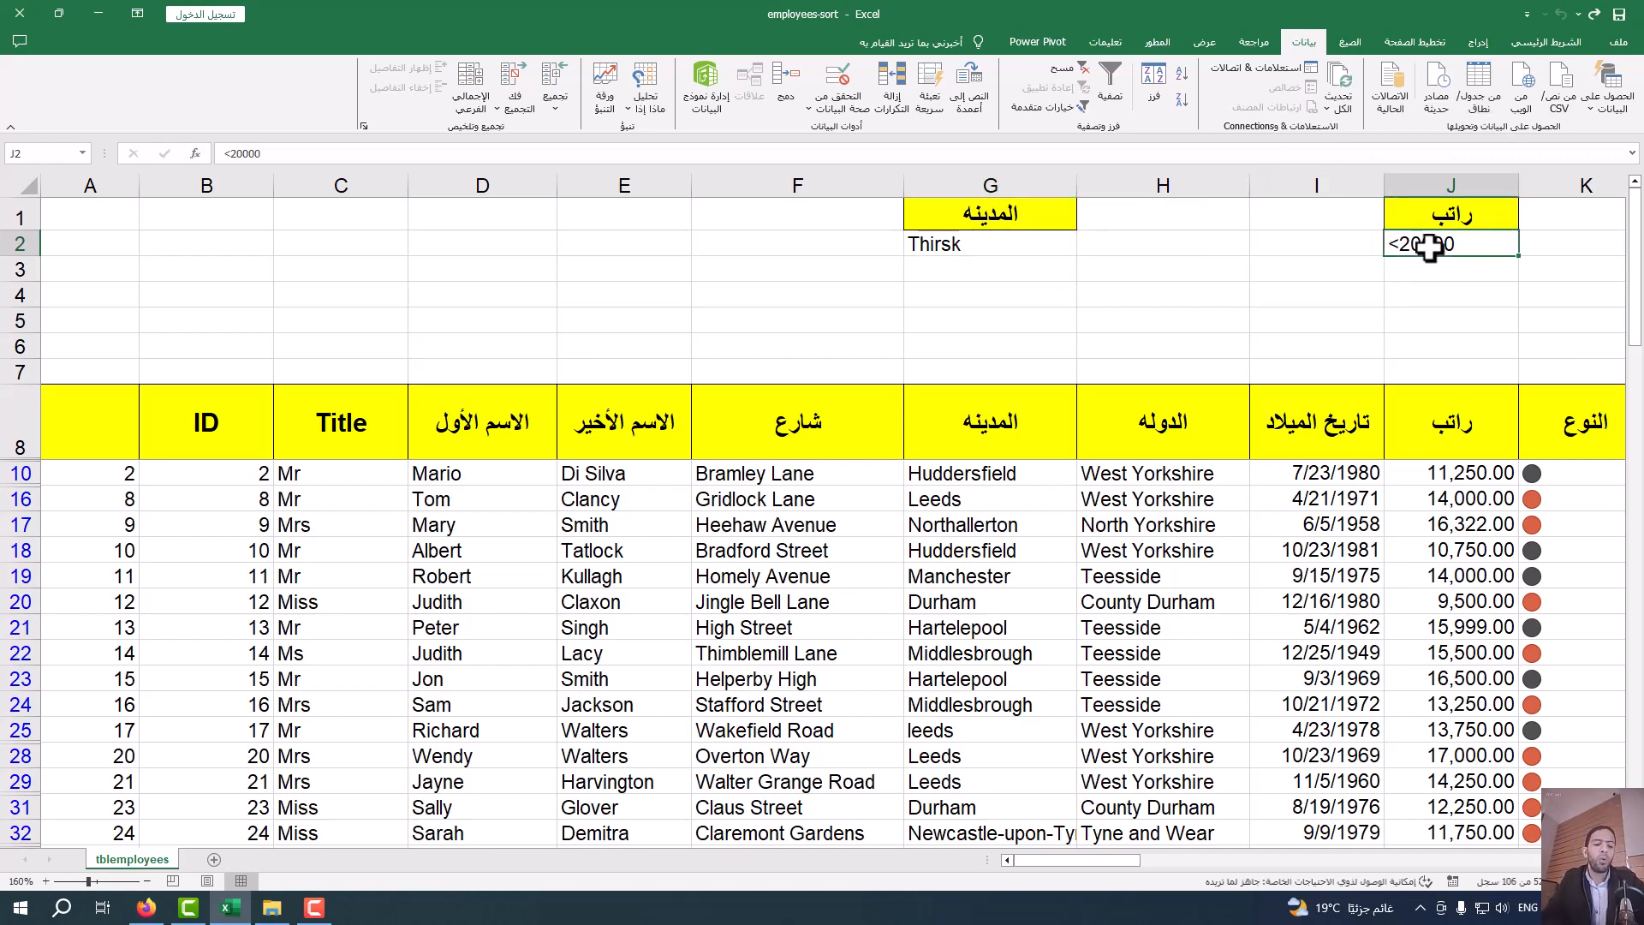
key("ctrl+c")
left_click(1432, 272)
key("ctrl+v")
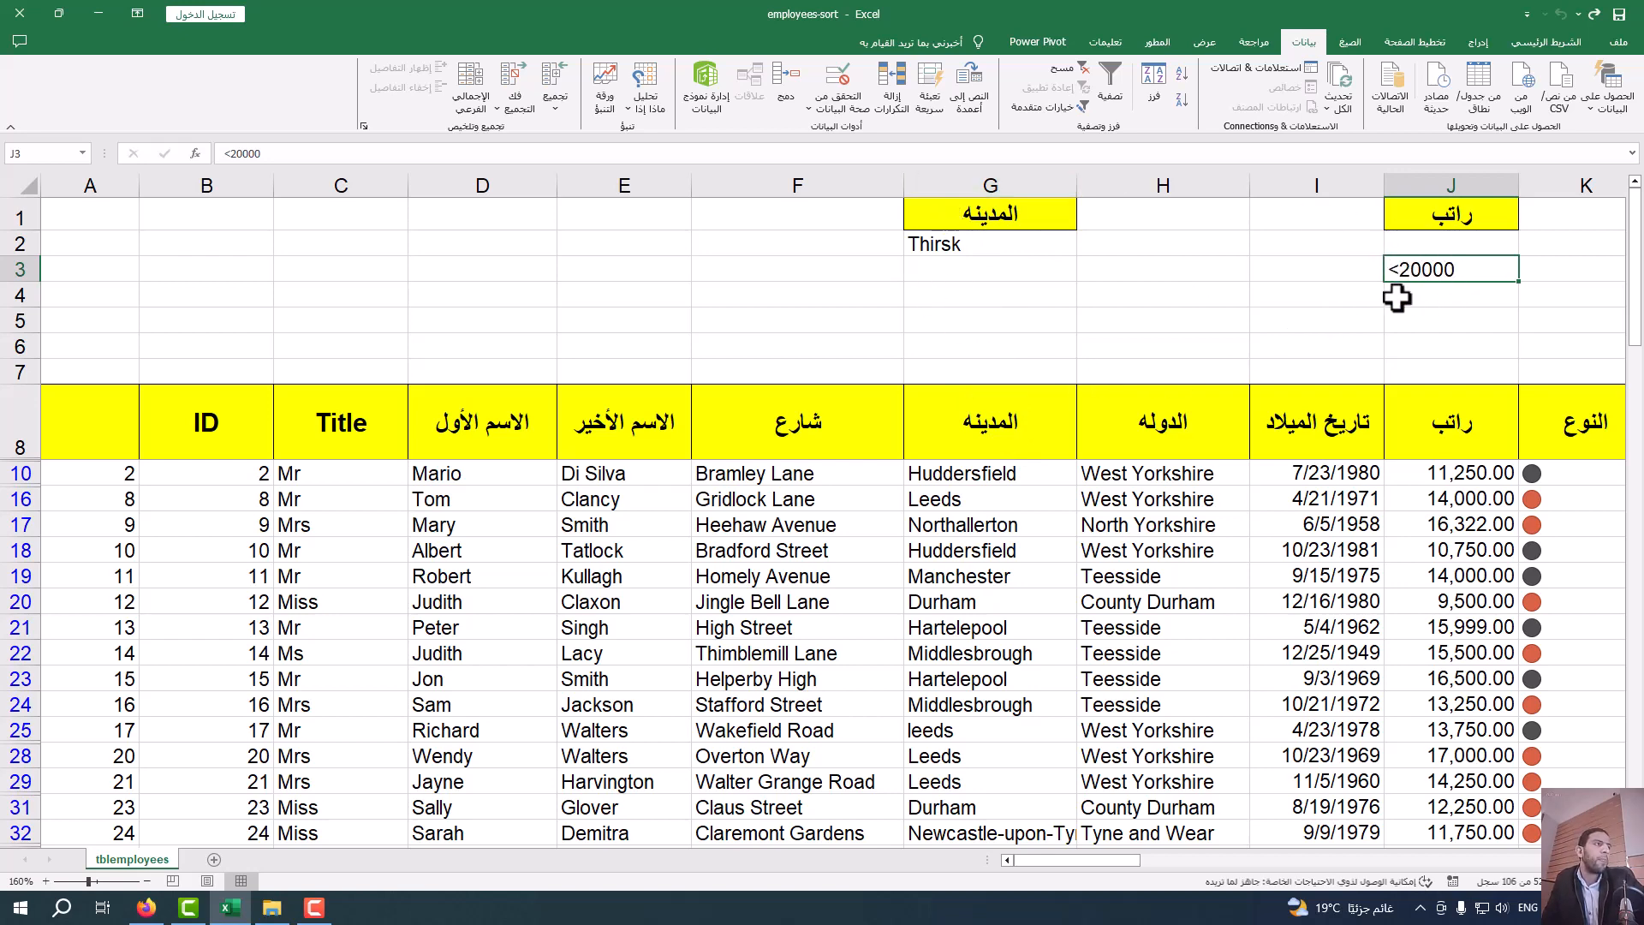
left_click_drag(1426, 258, 1427, 233)
left_click(1426, 281)
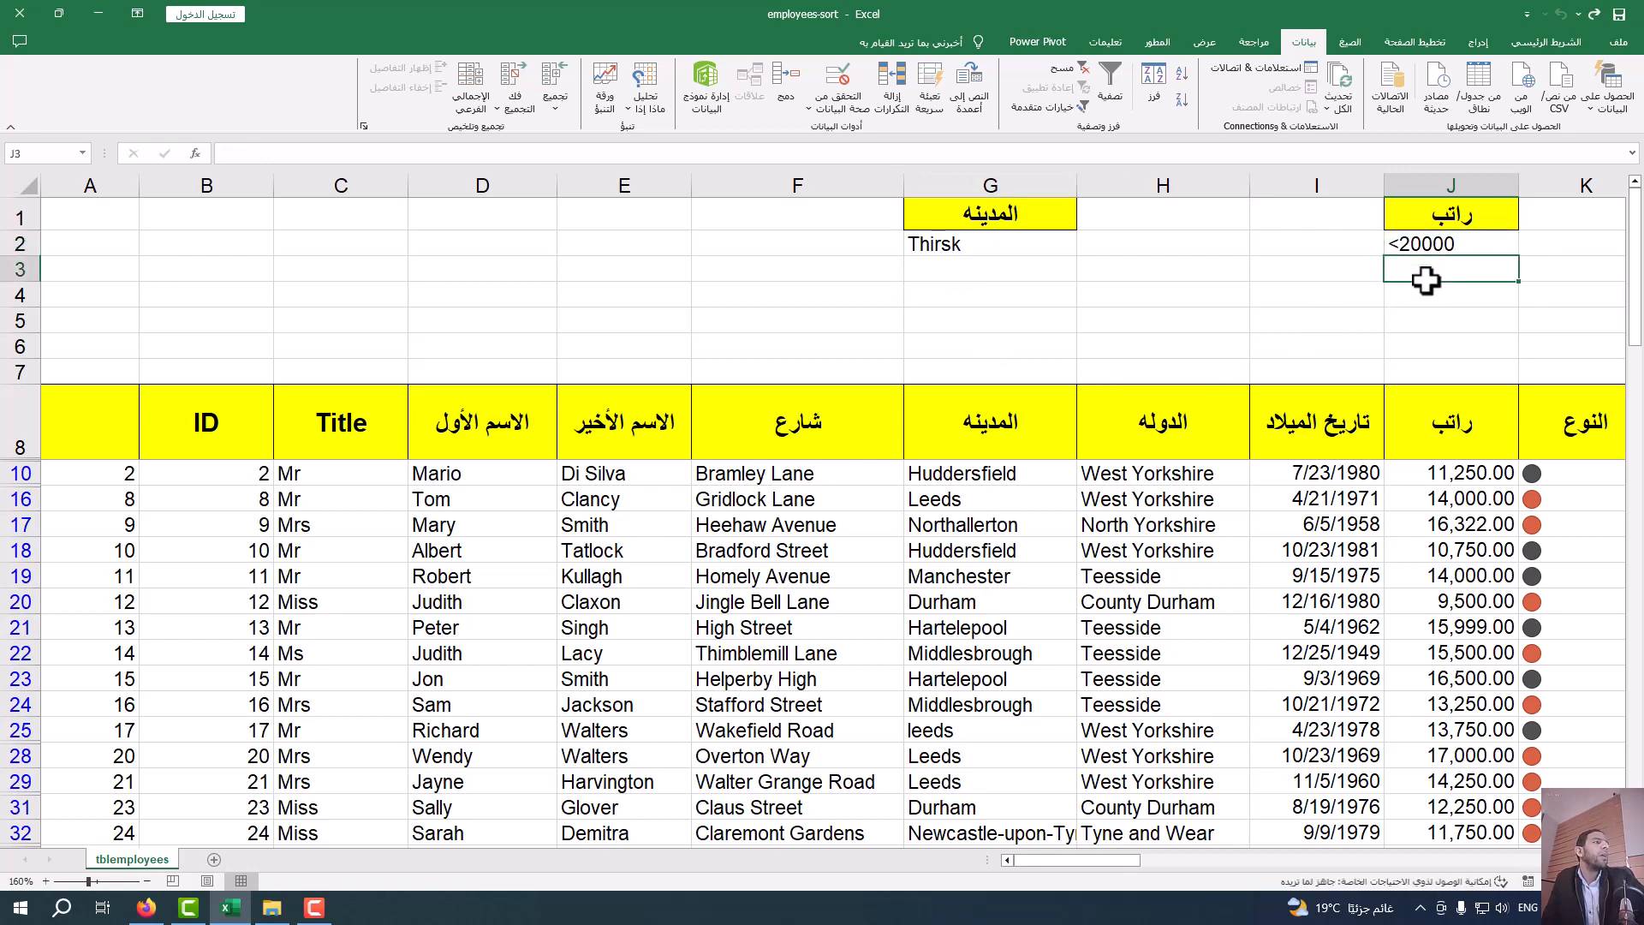
- Apply an advanced filter in place to the list $A$8:$M$114, using G1:J2 as the criteria range for city and salary
left_click(976, 600)
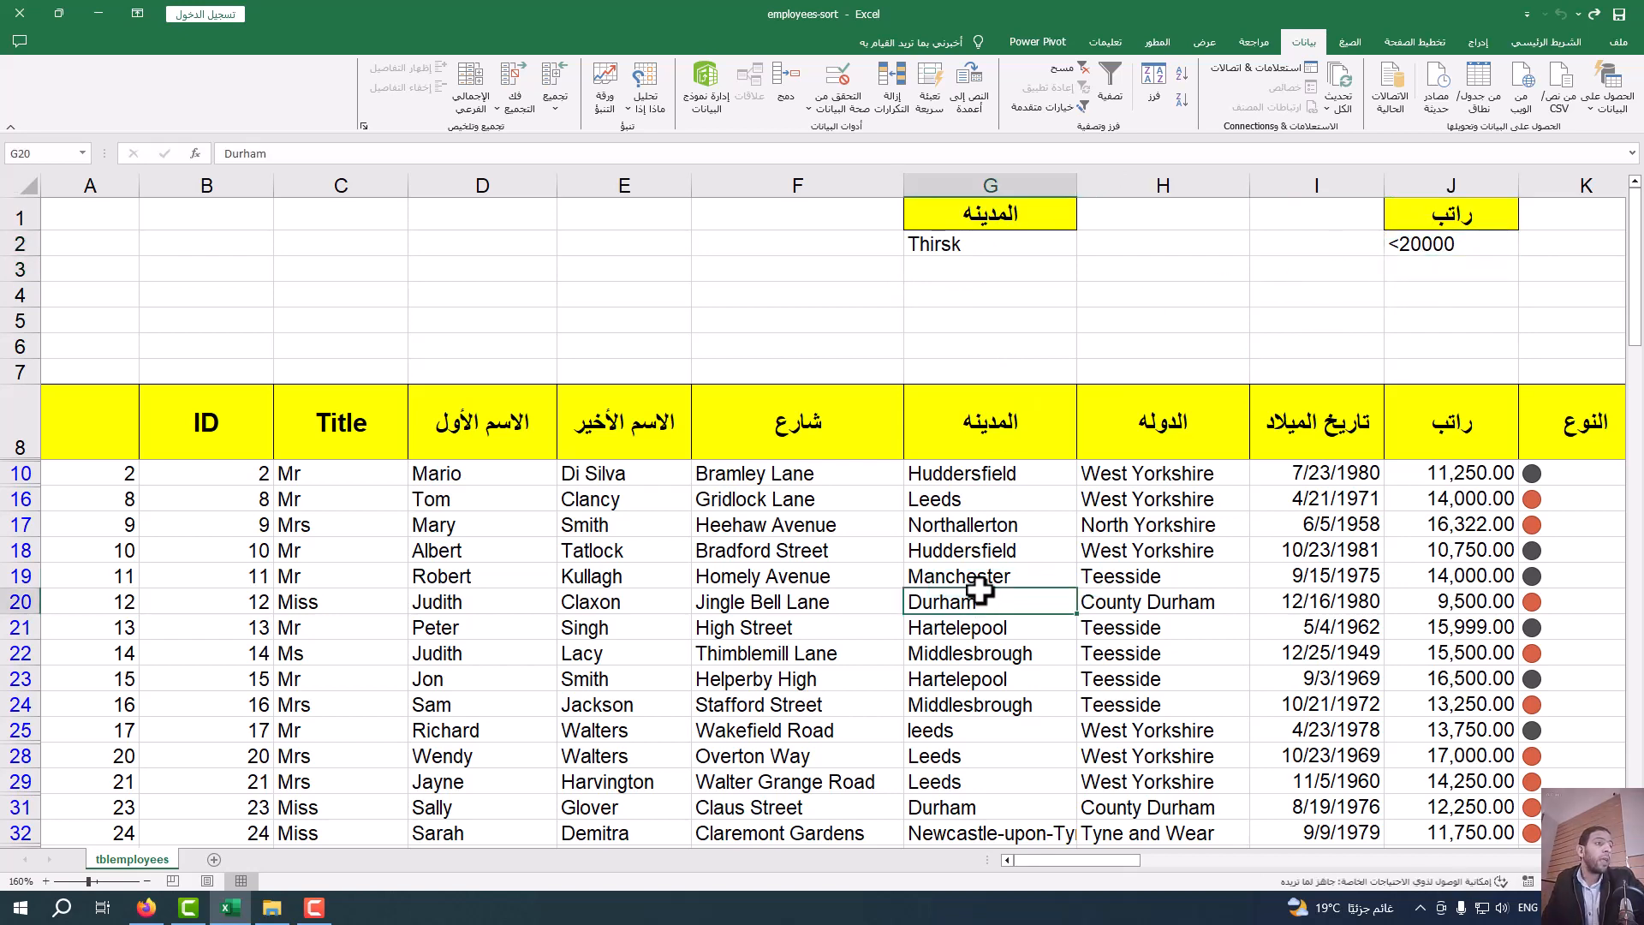
left_click(1046, 110)
left_click(641, 360)
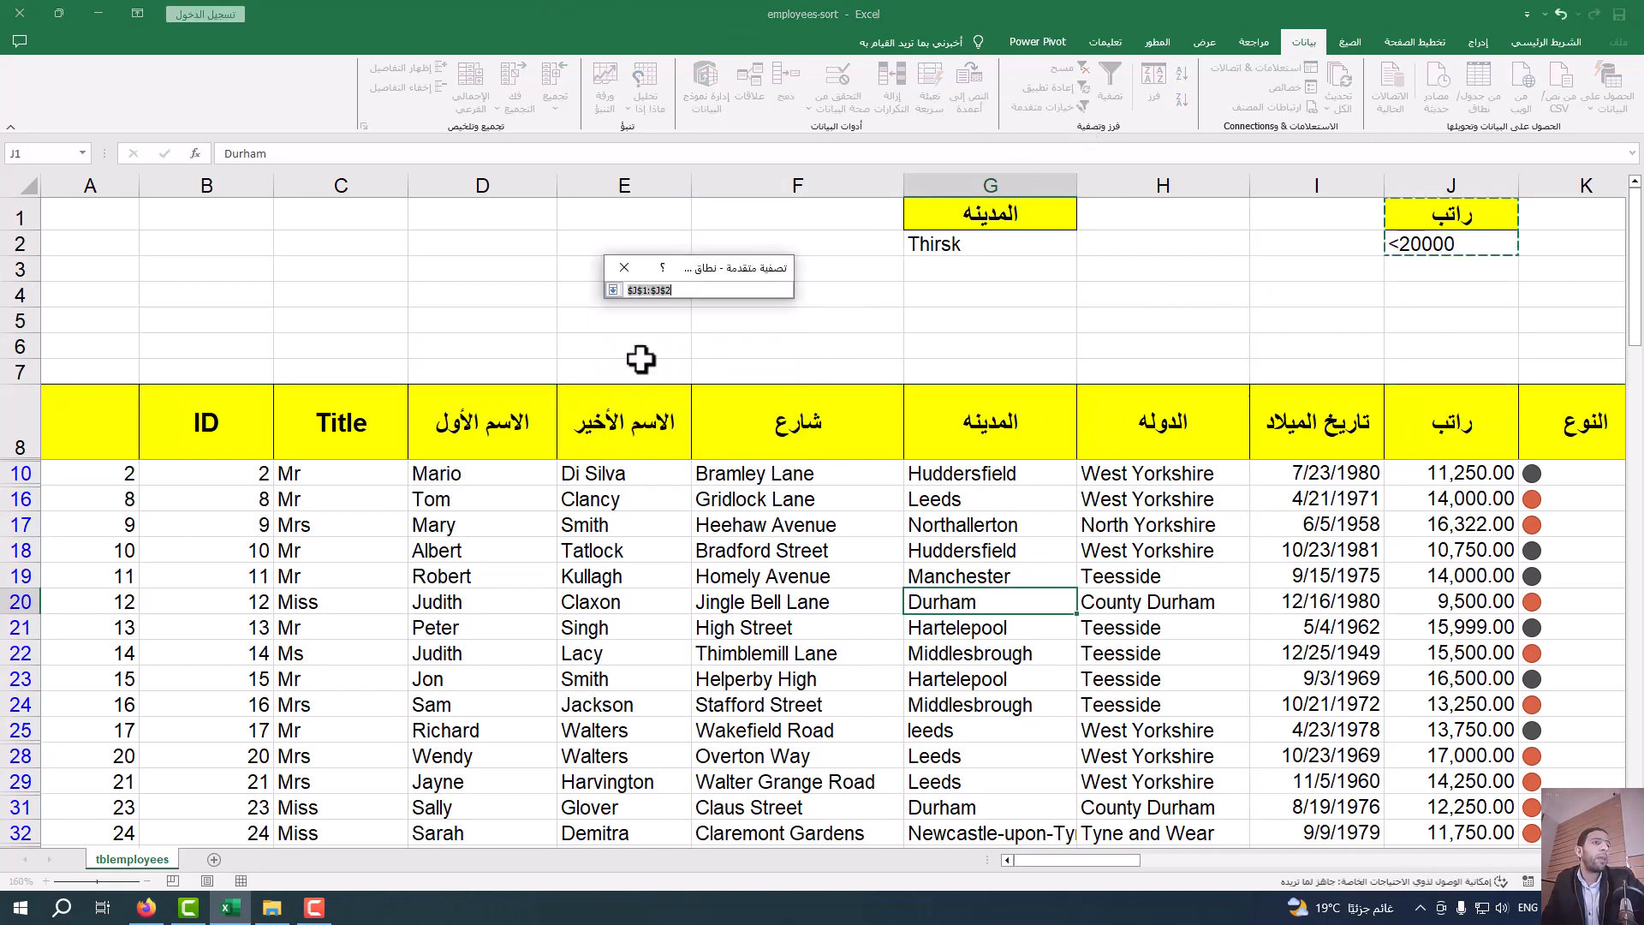
left_click_drag(994, 219, 1468, 249)
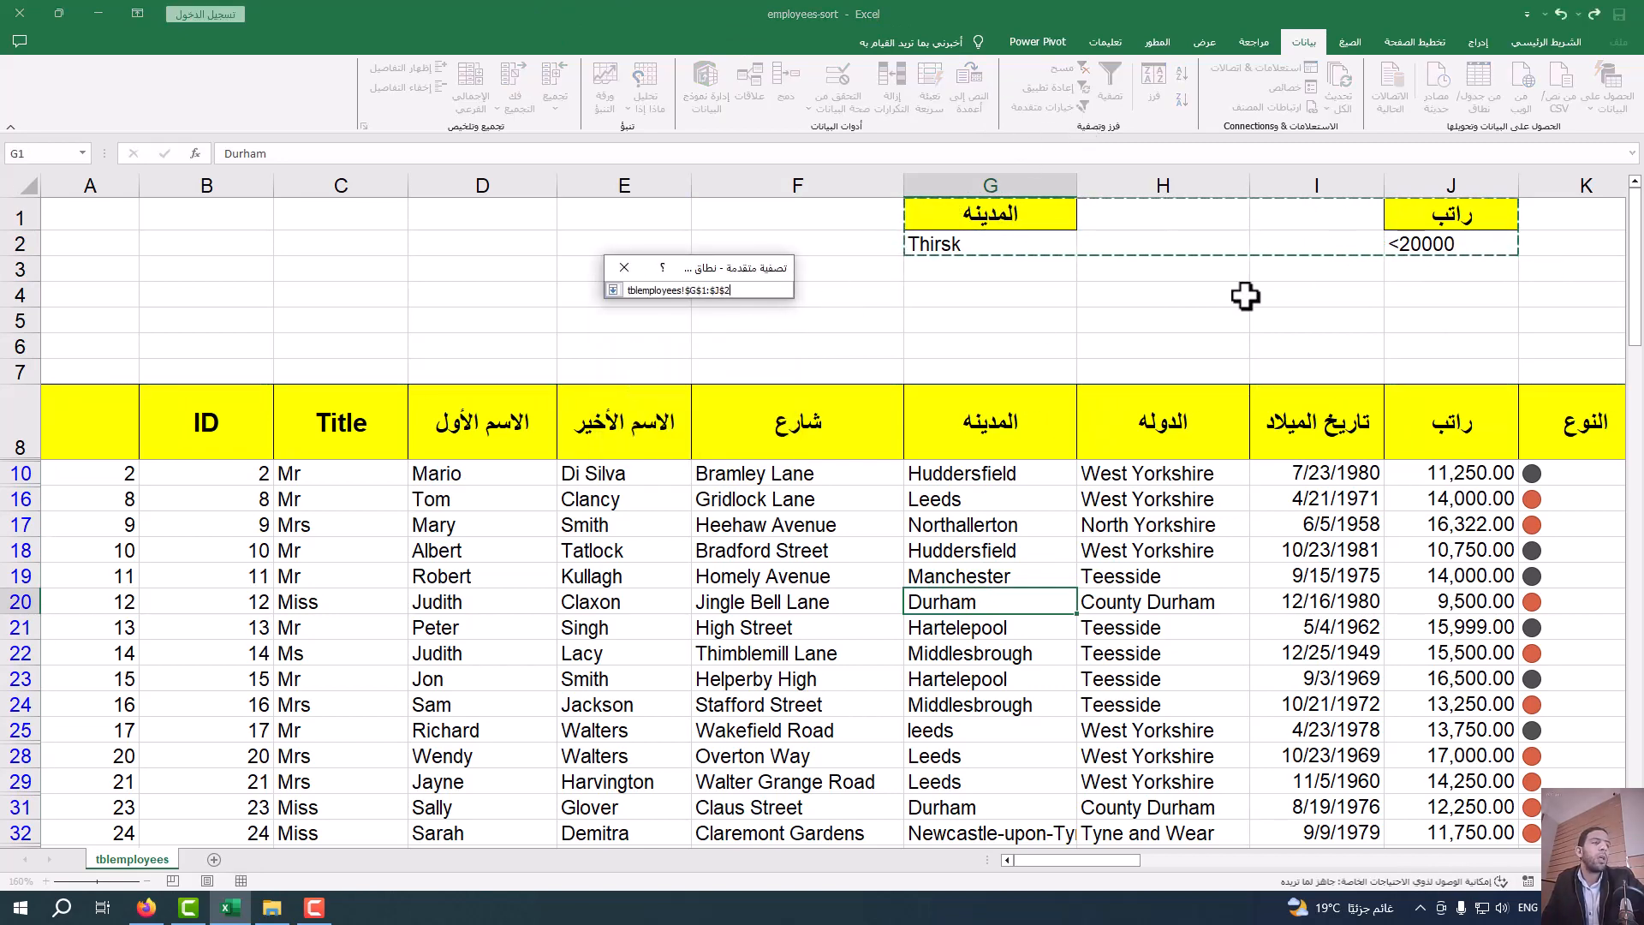
left_click(613, 290)
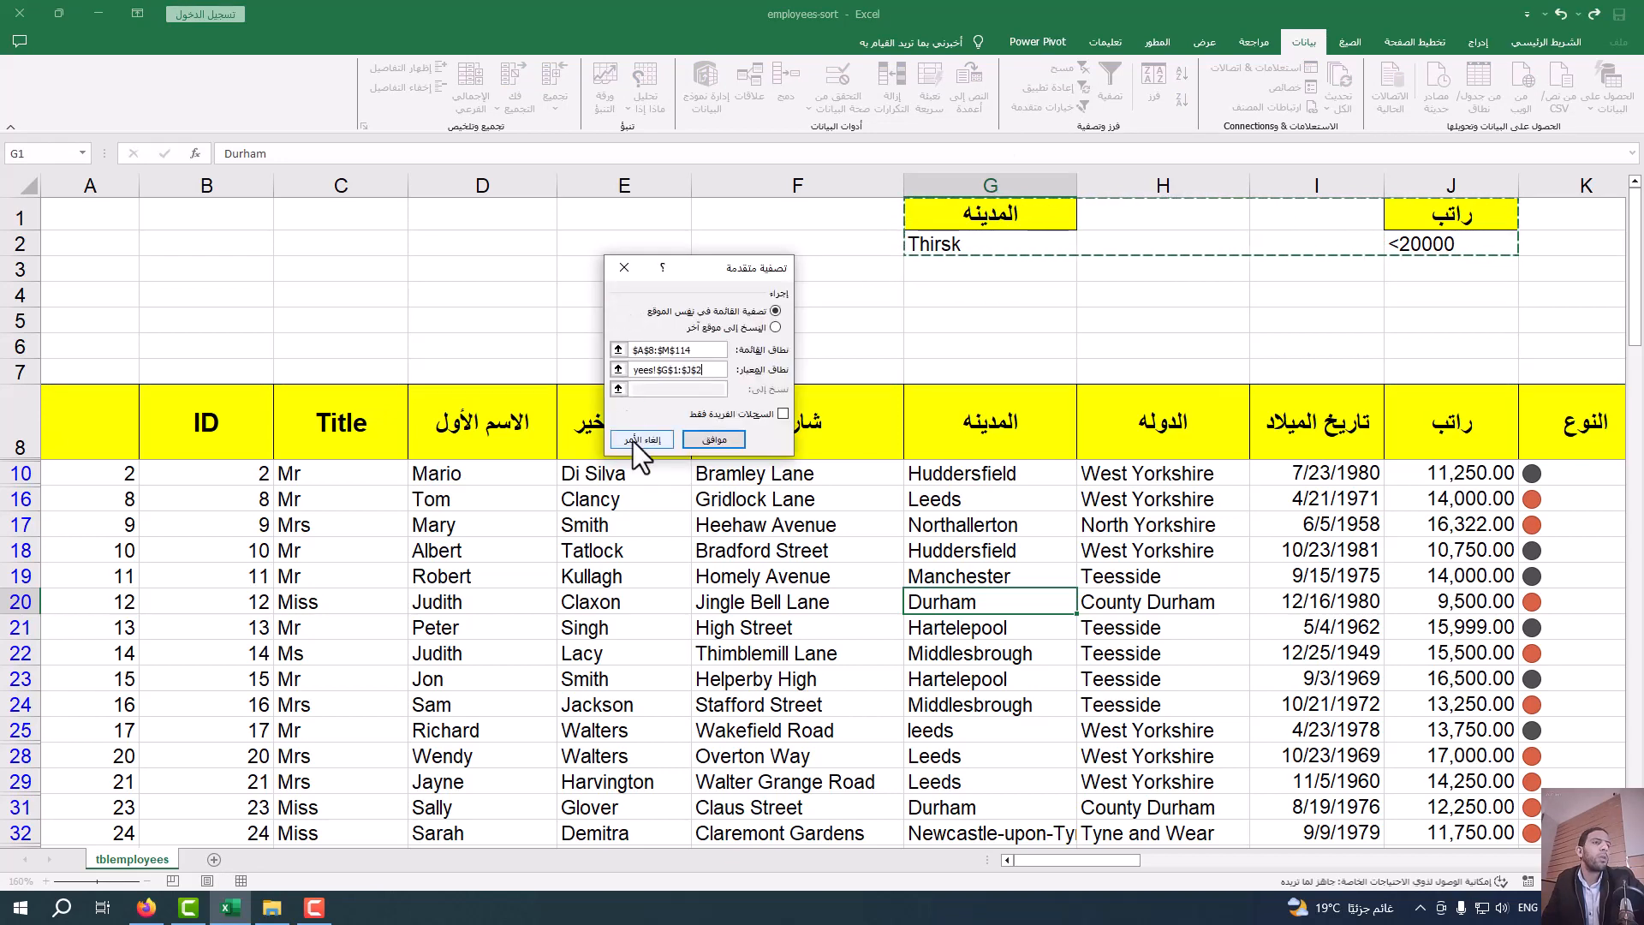
left_click(748, 435)
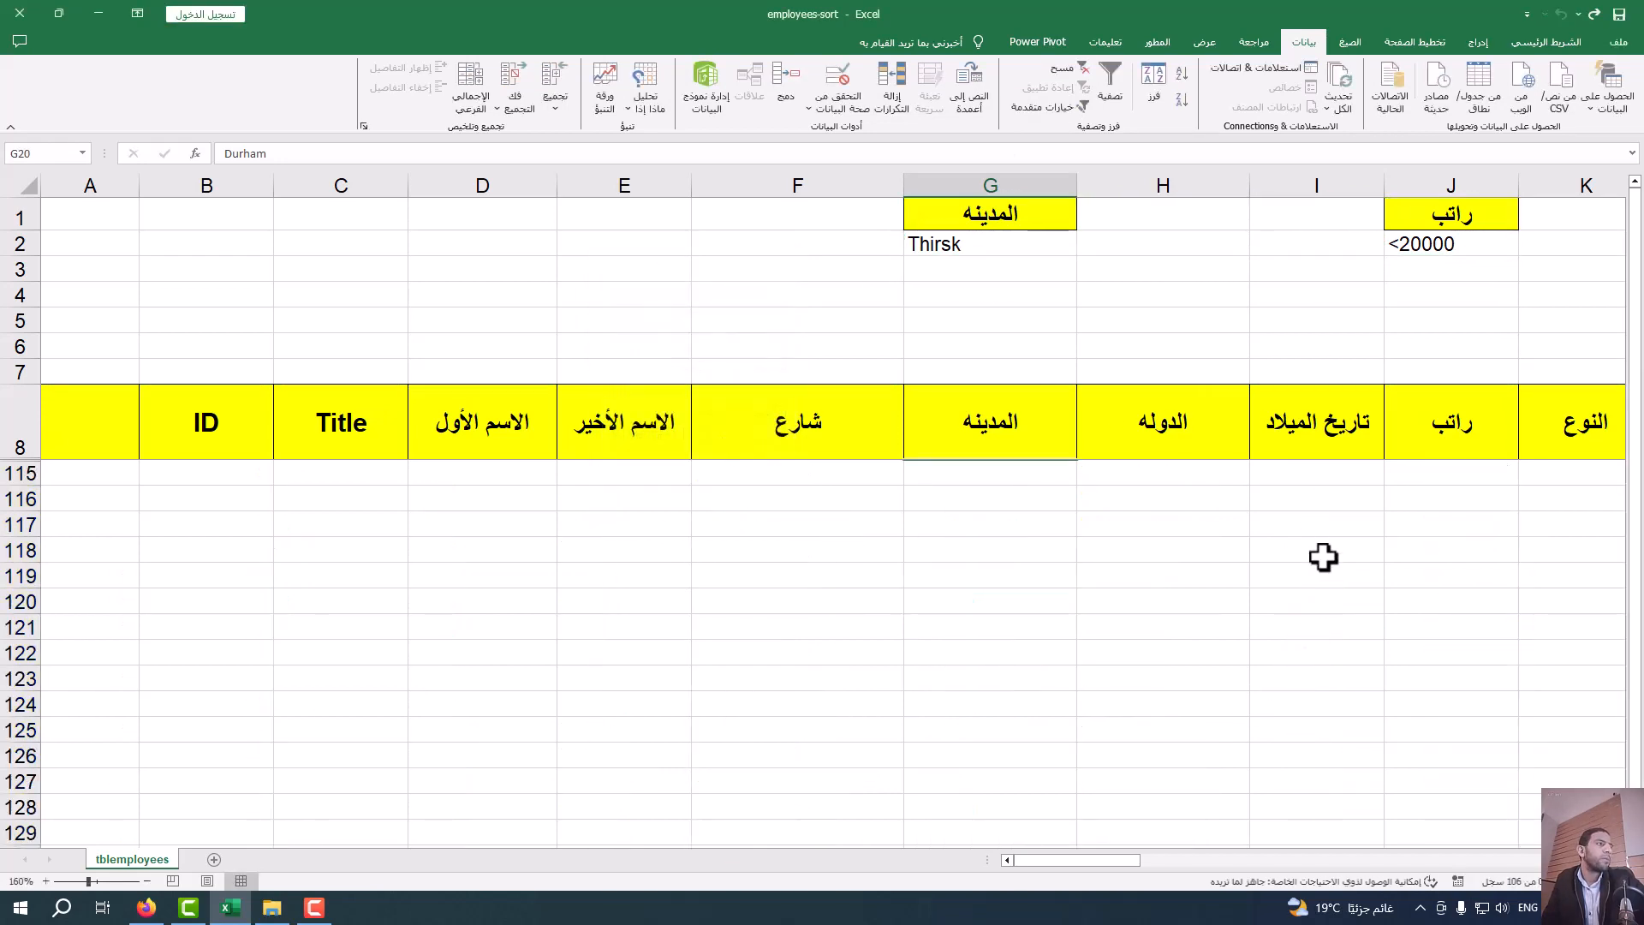
scroll(1310, 459, "down", 4)
scroll(1311, 459, "up", 4)
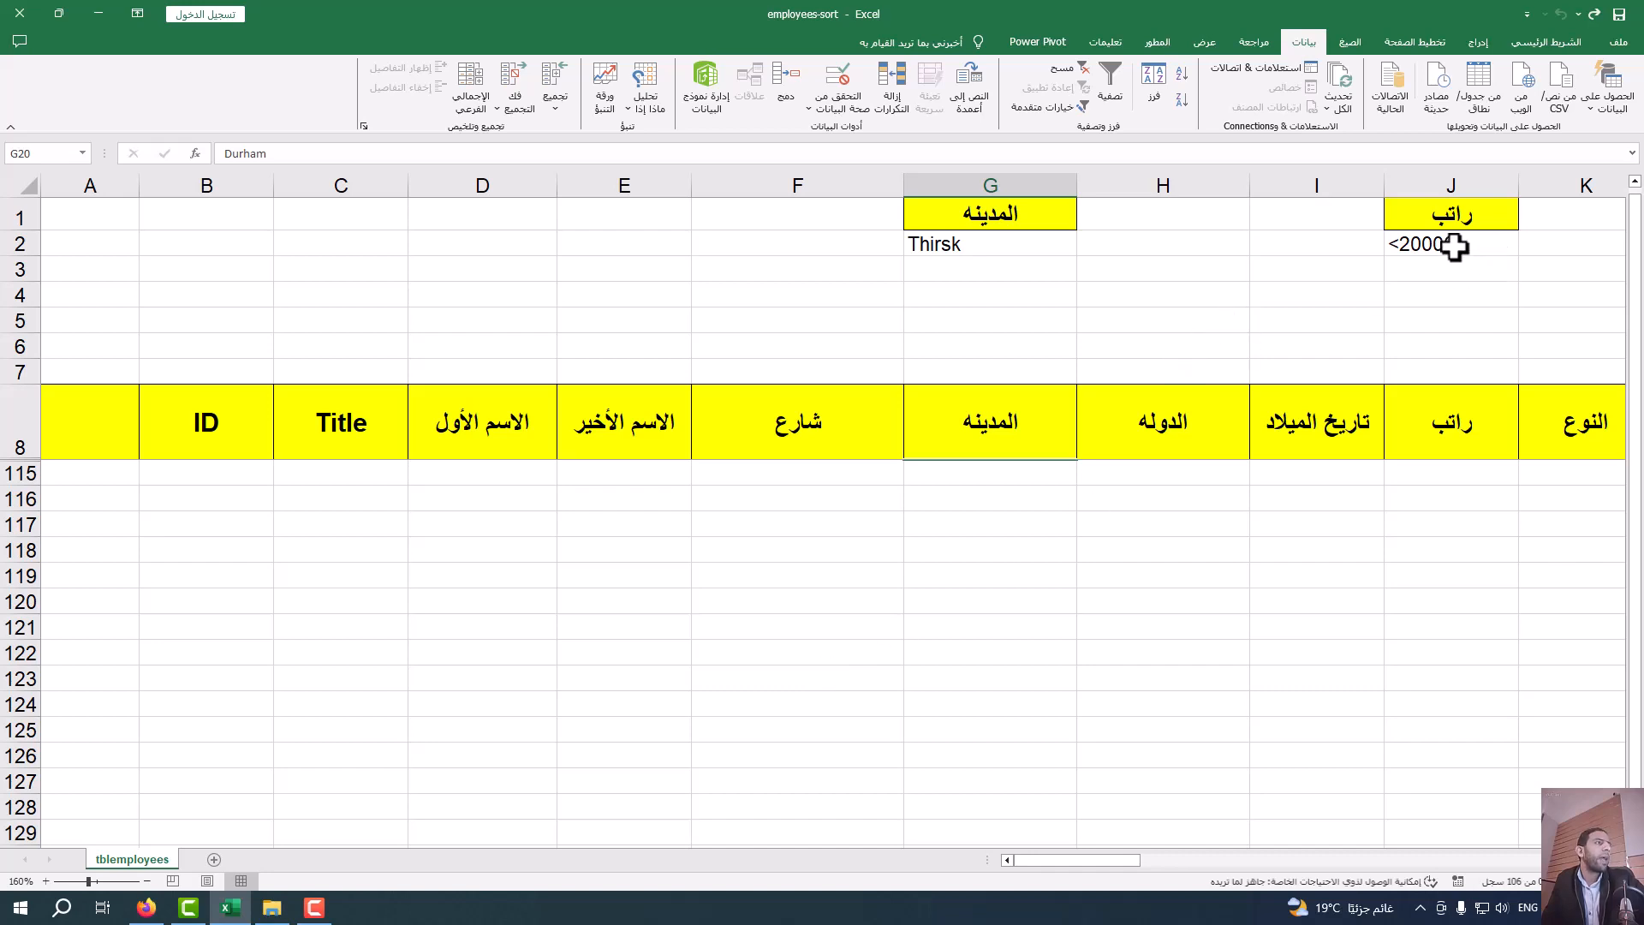
- Clear the filter from the employee table and change the salary criterion in J2 to >20000
left_click(1285, 432)
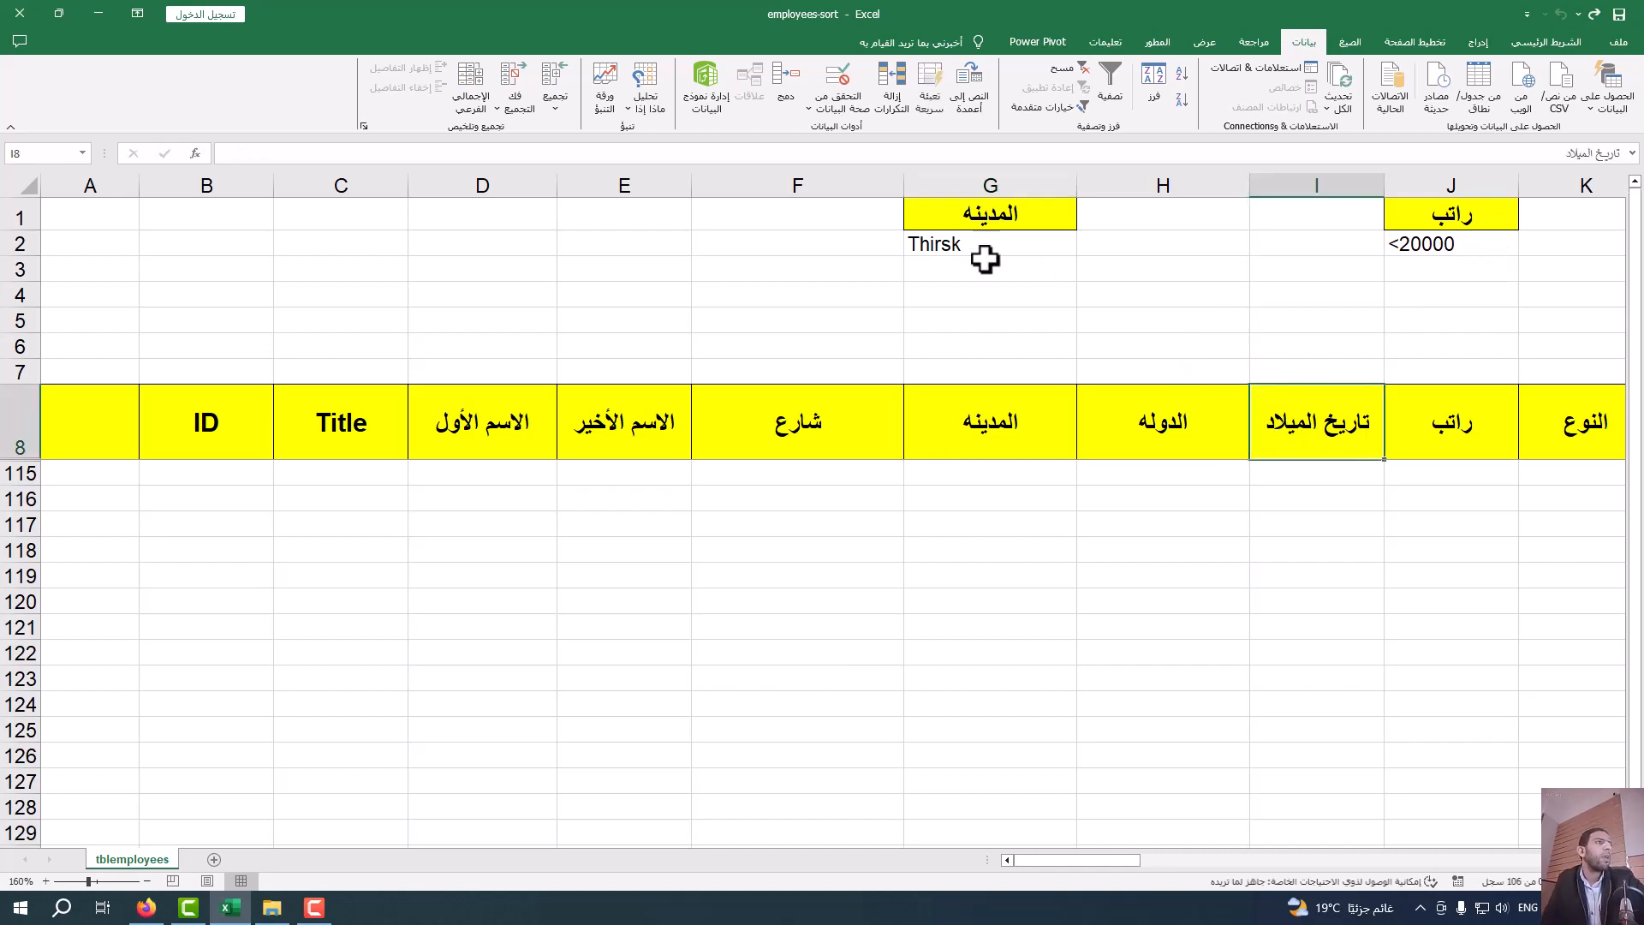
left_click(1070, 69)
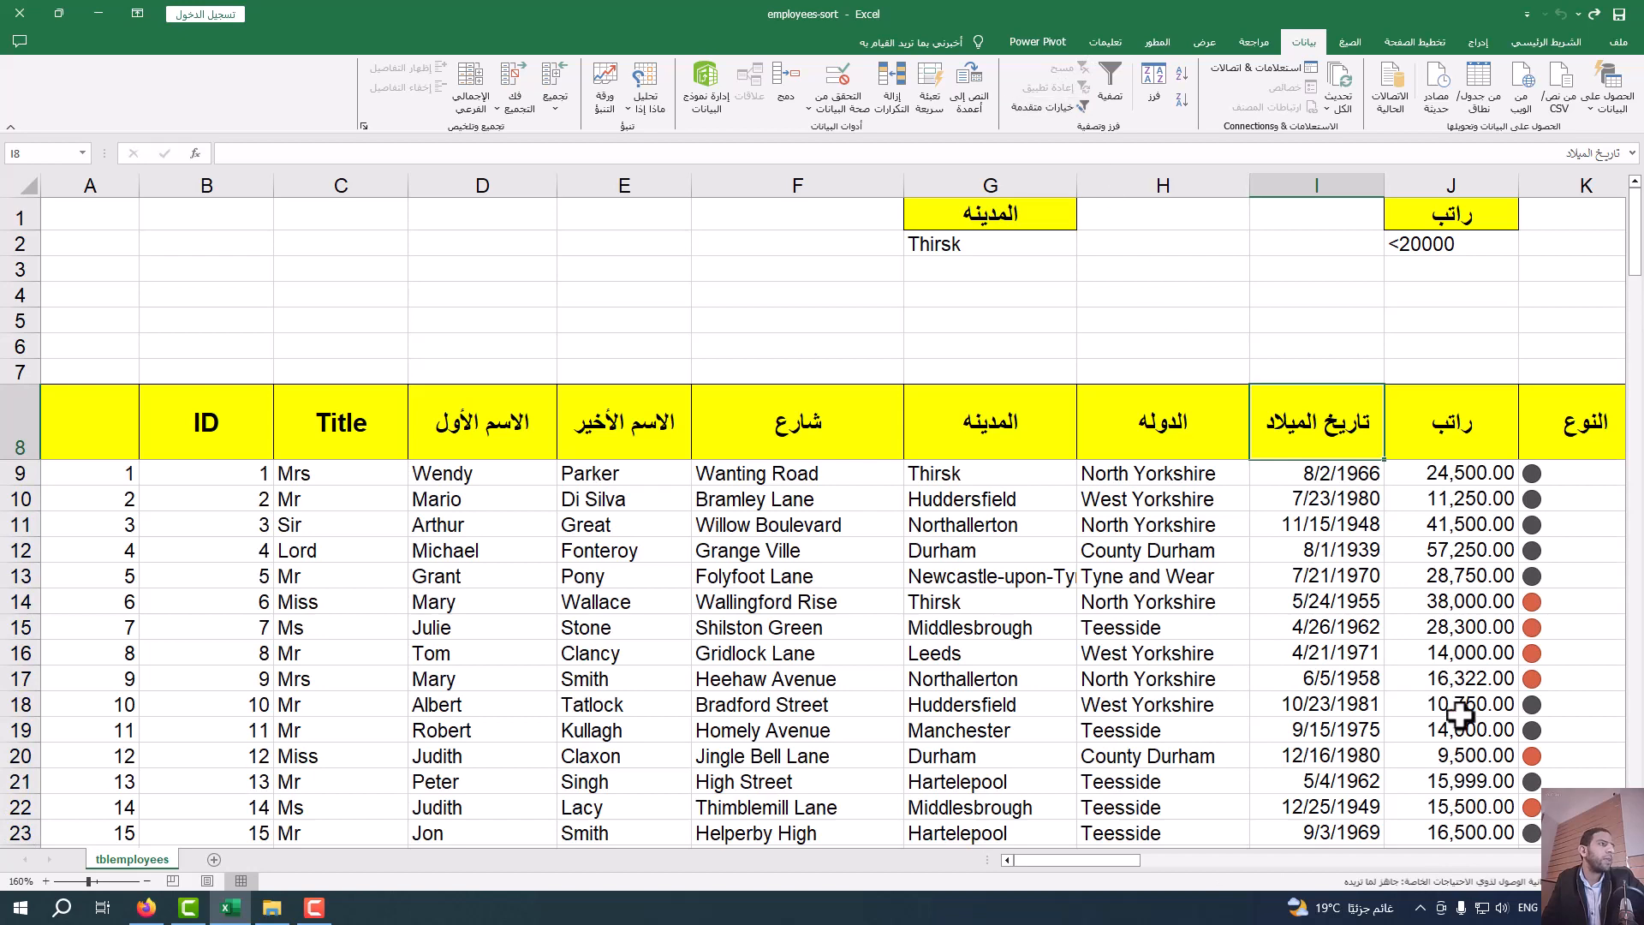
left_click(1405, 250)
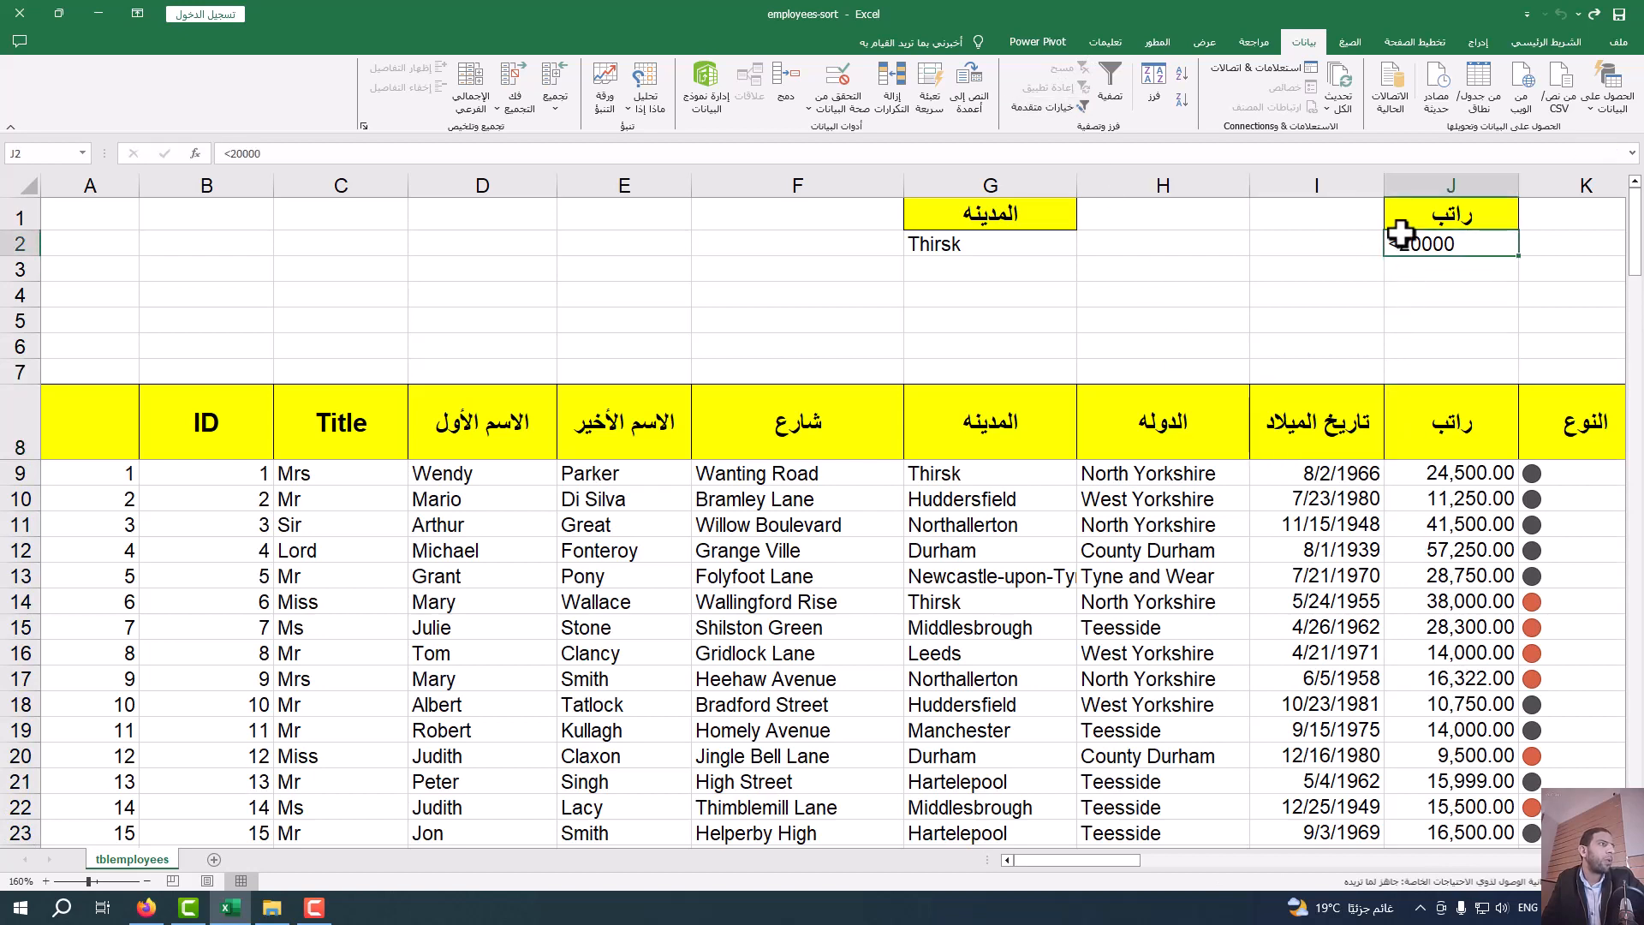
double_click(1403, 243)
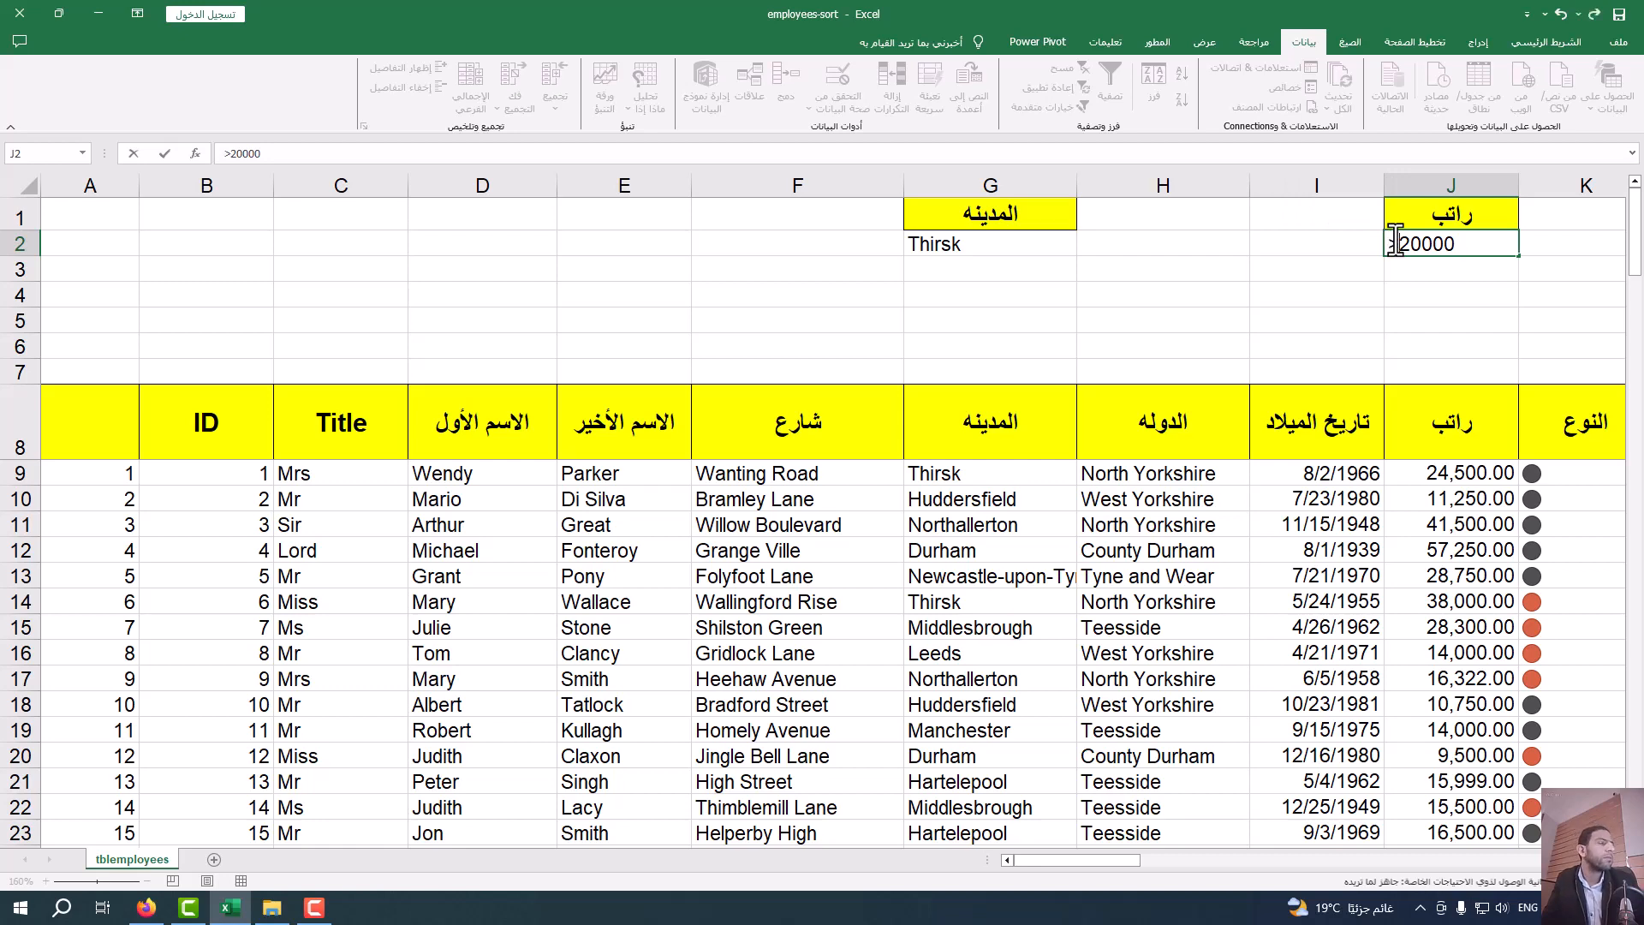
left_click(1317, 651)
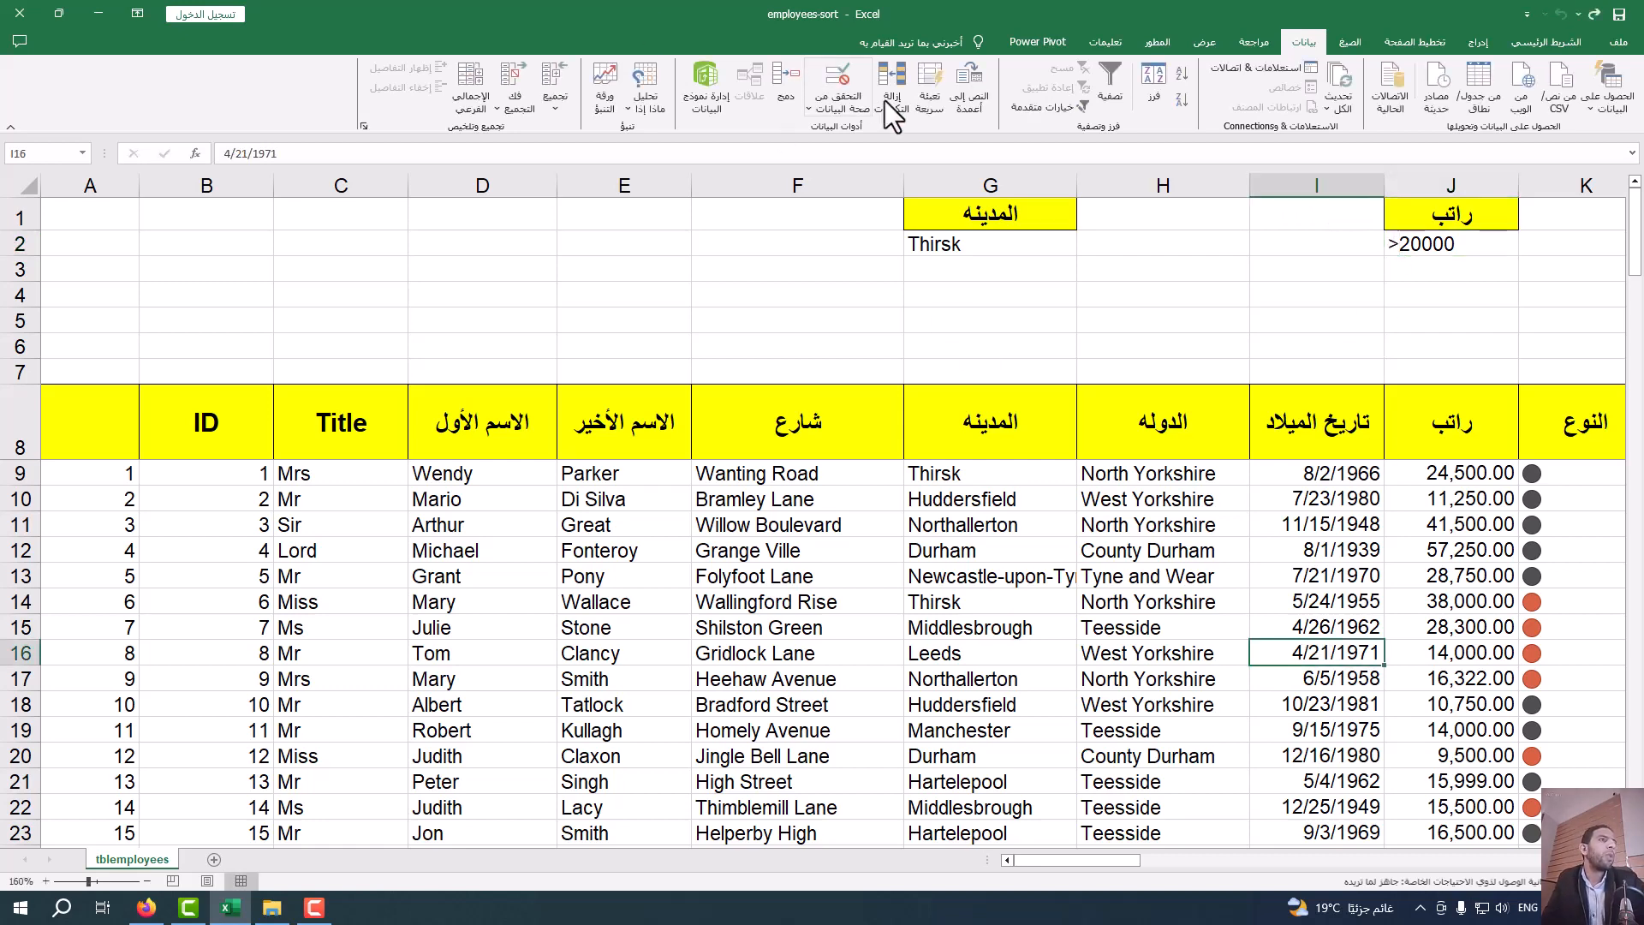
- Reapply the advanced filter in place to $A$8:$M$114, keeping G1:J2 as the criteria range
left_click(1036, 107)
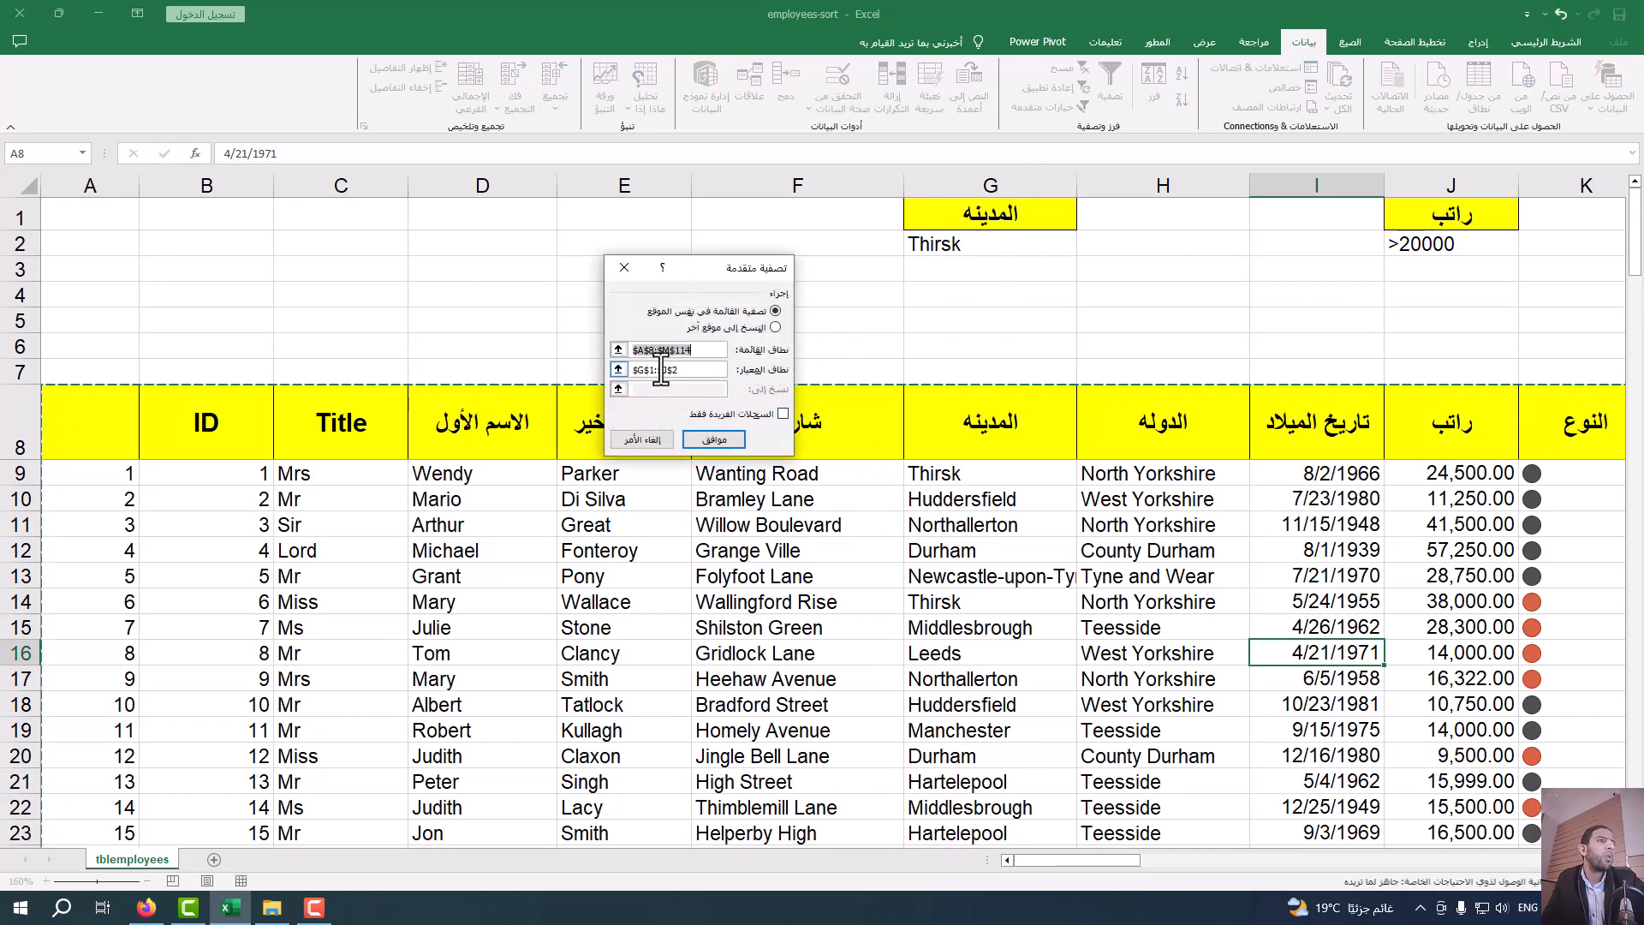
left_click(619, 369)
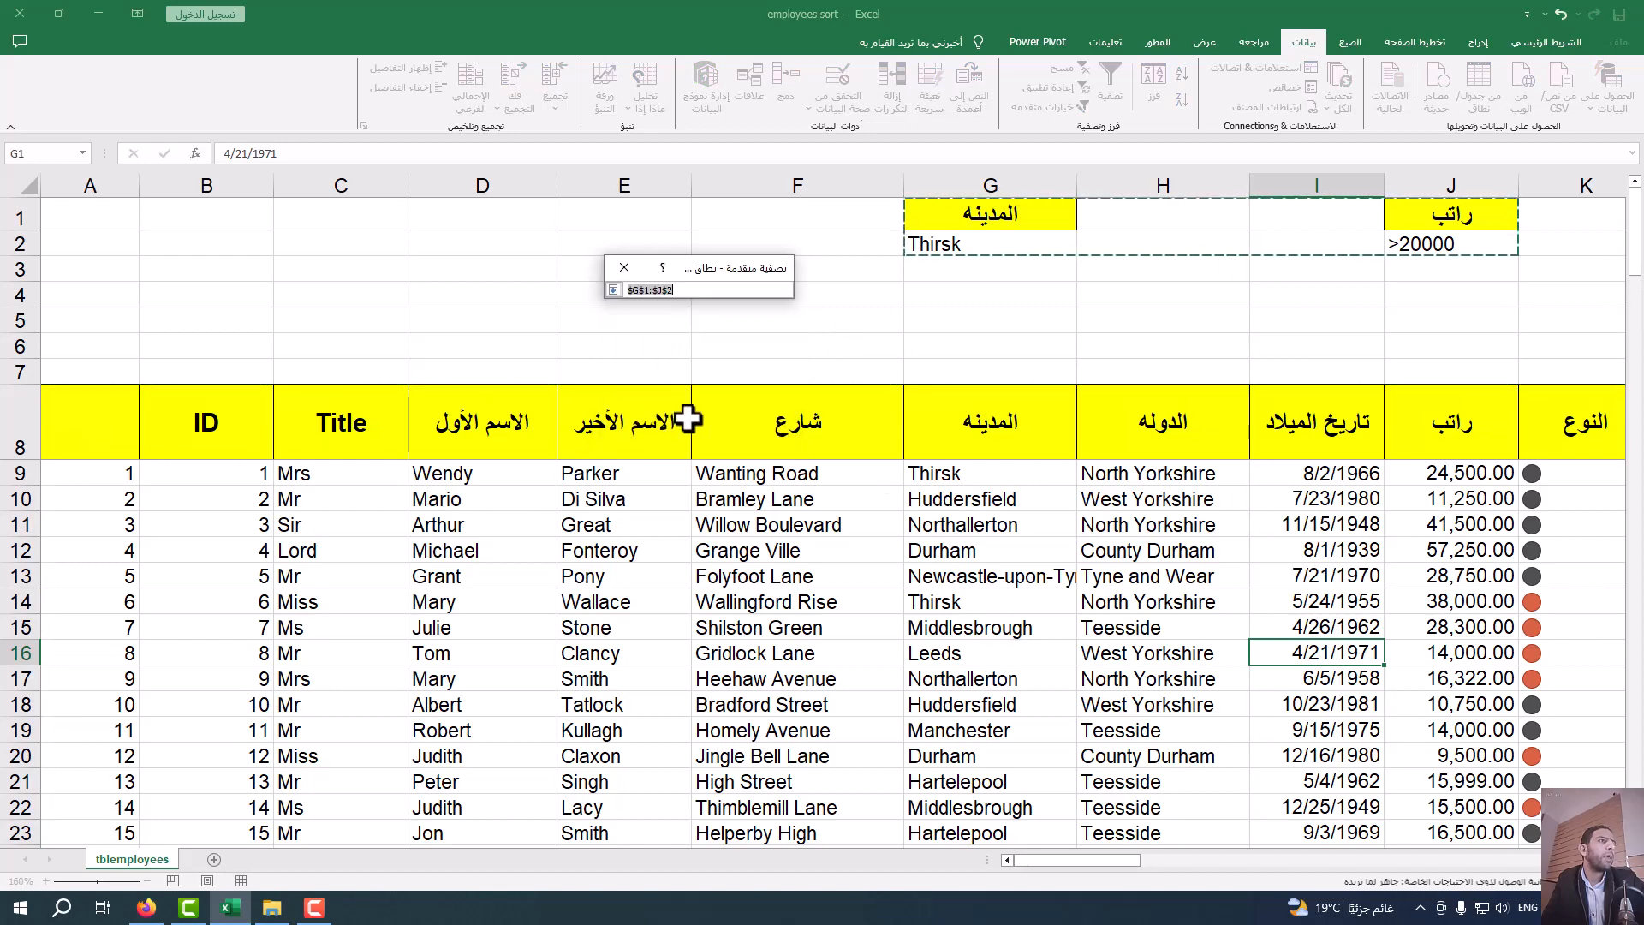
left_click(613, 289)
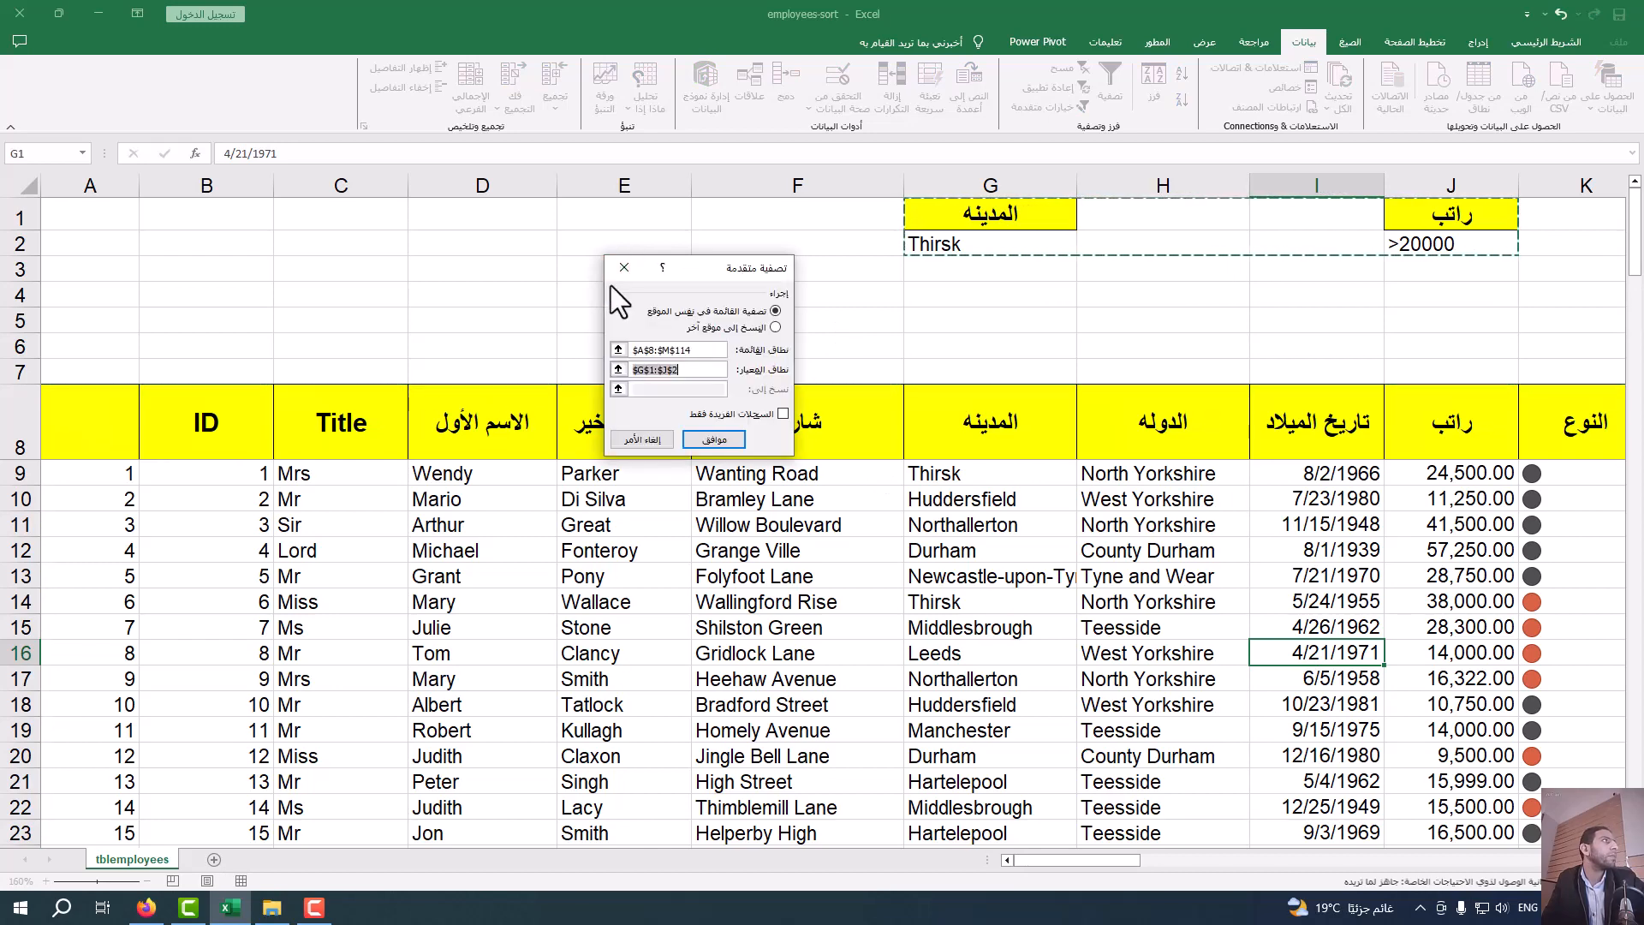
left_click(736, 439)
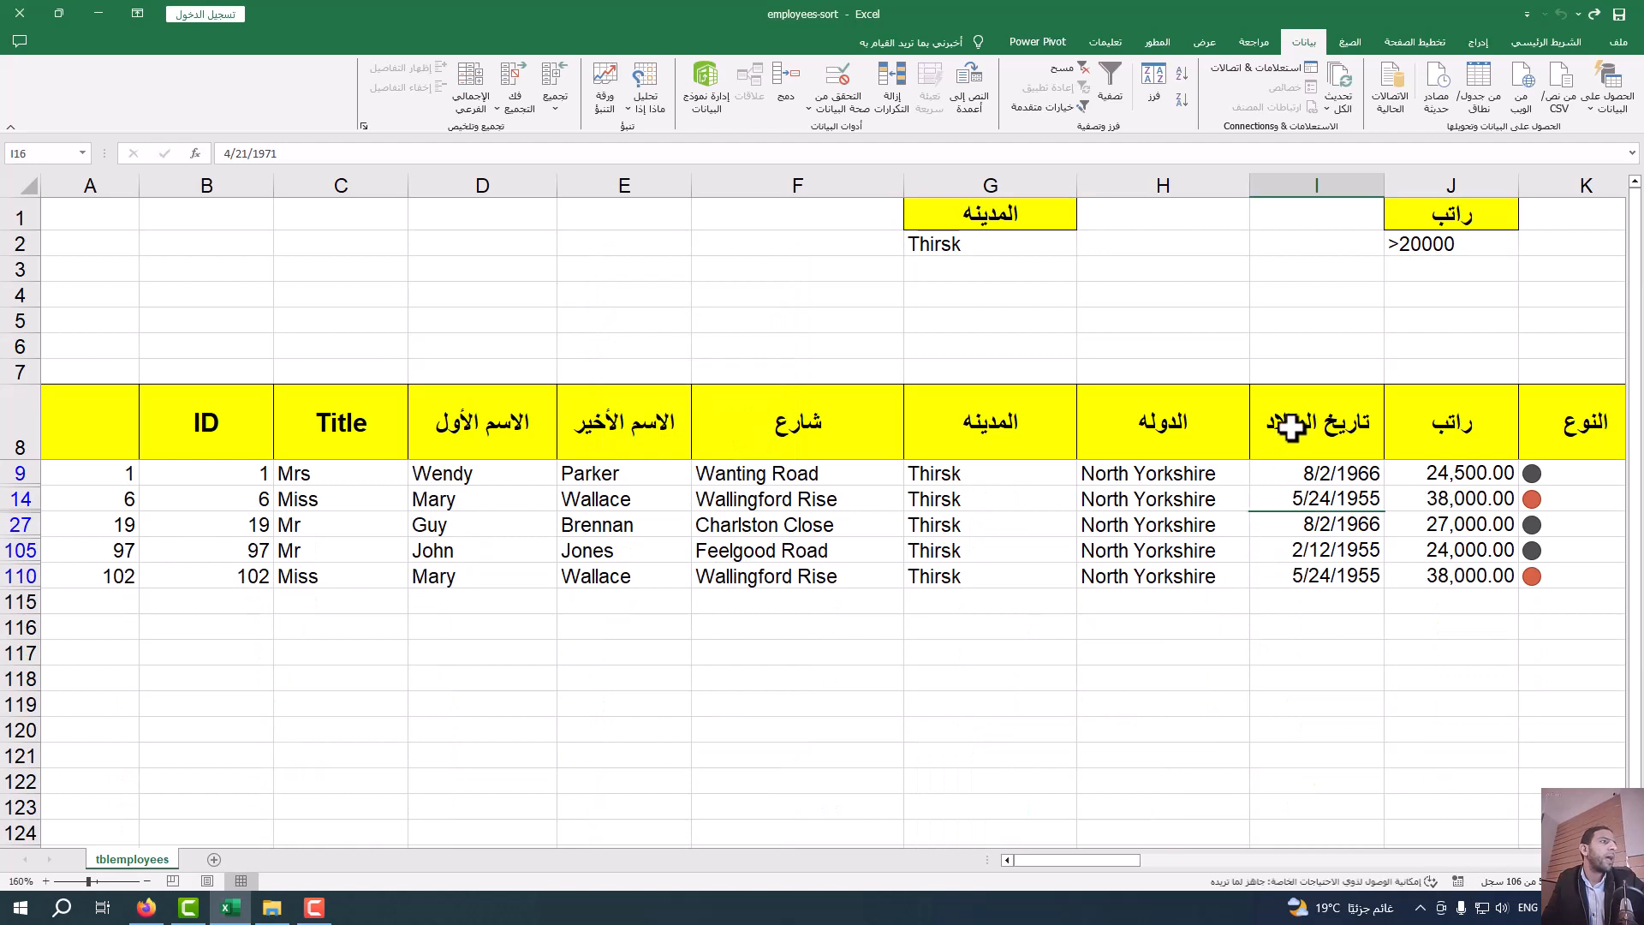
- Check the city and salary values of the filtered rows against the criteria in G2 and J2
left_click(947, 220)
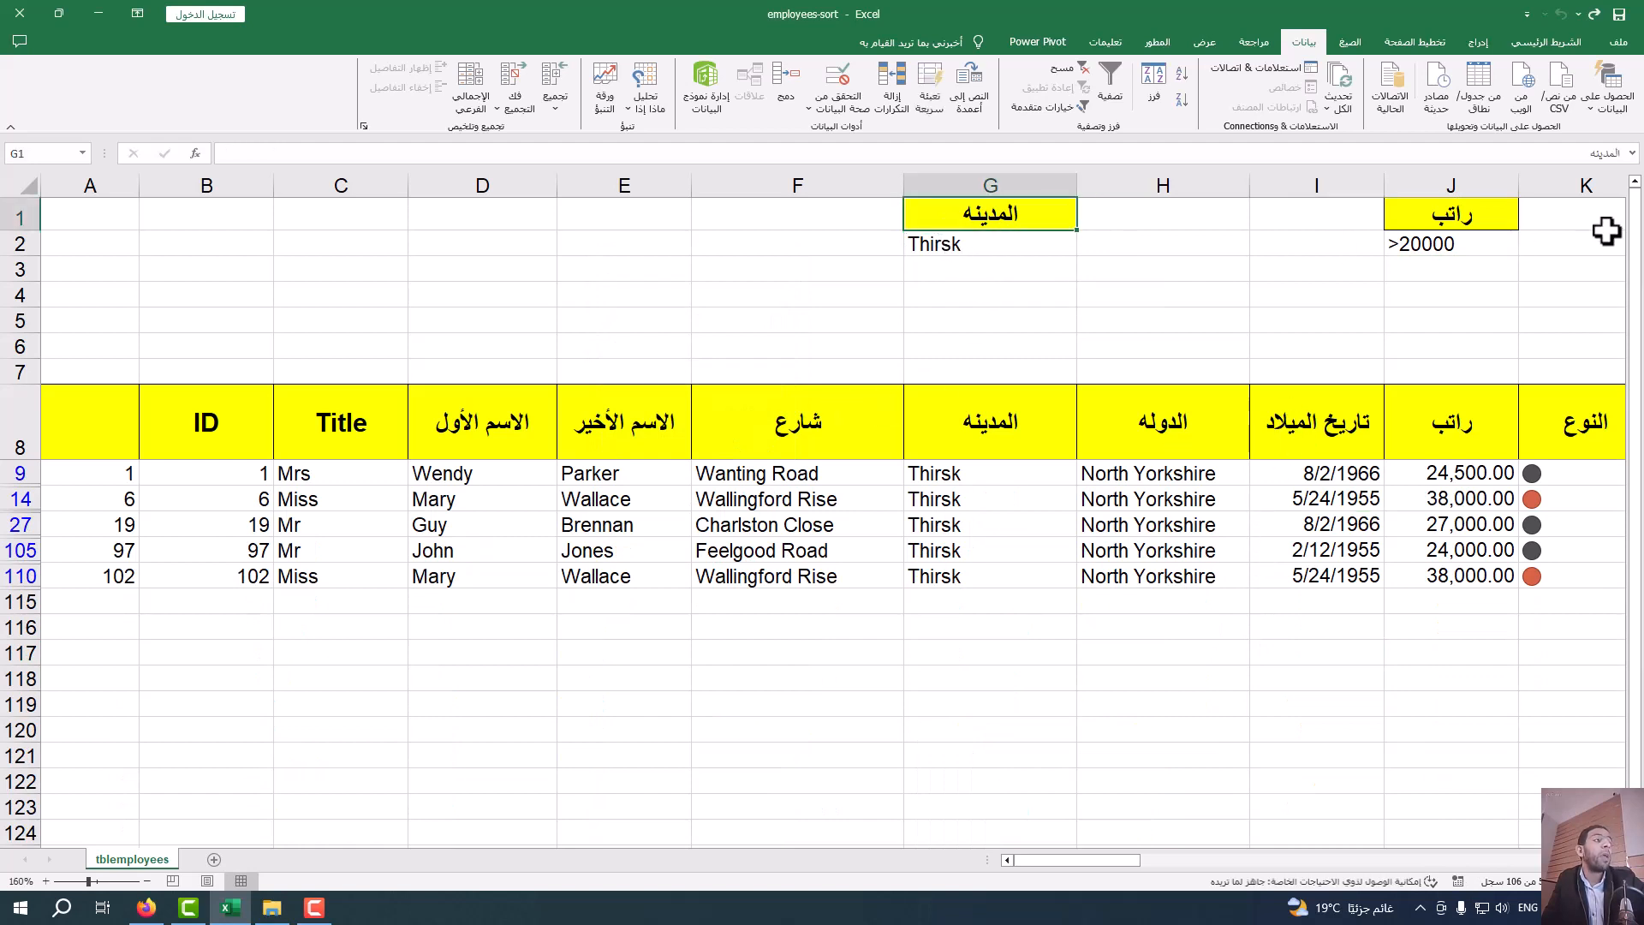
left_click(745, 574)
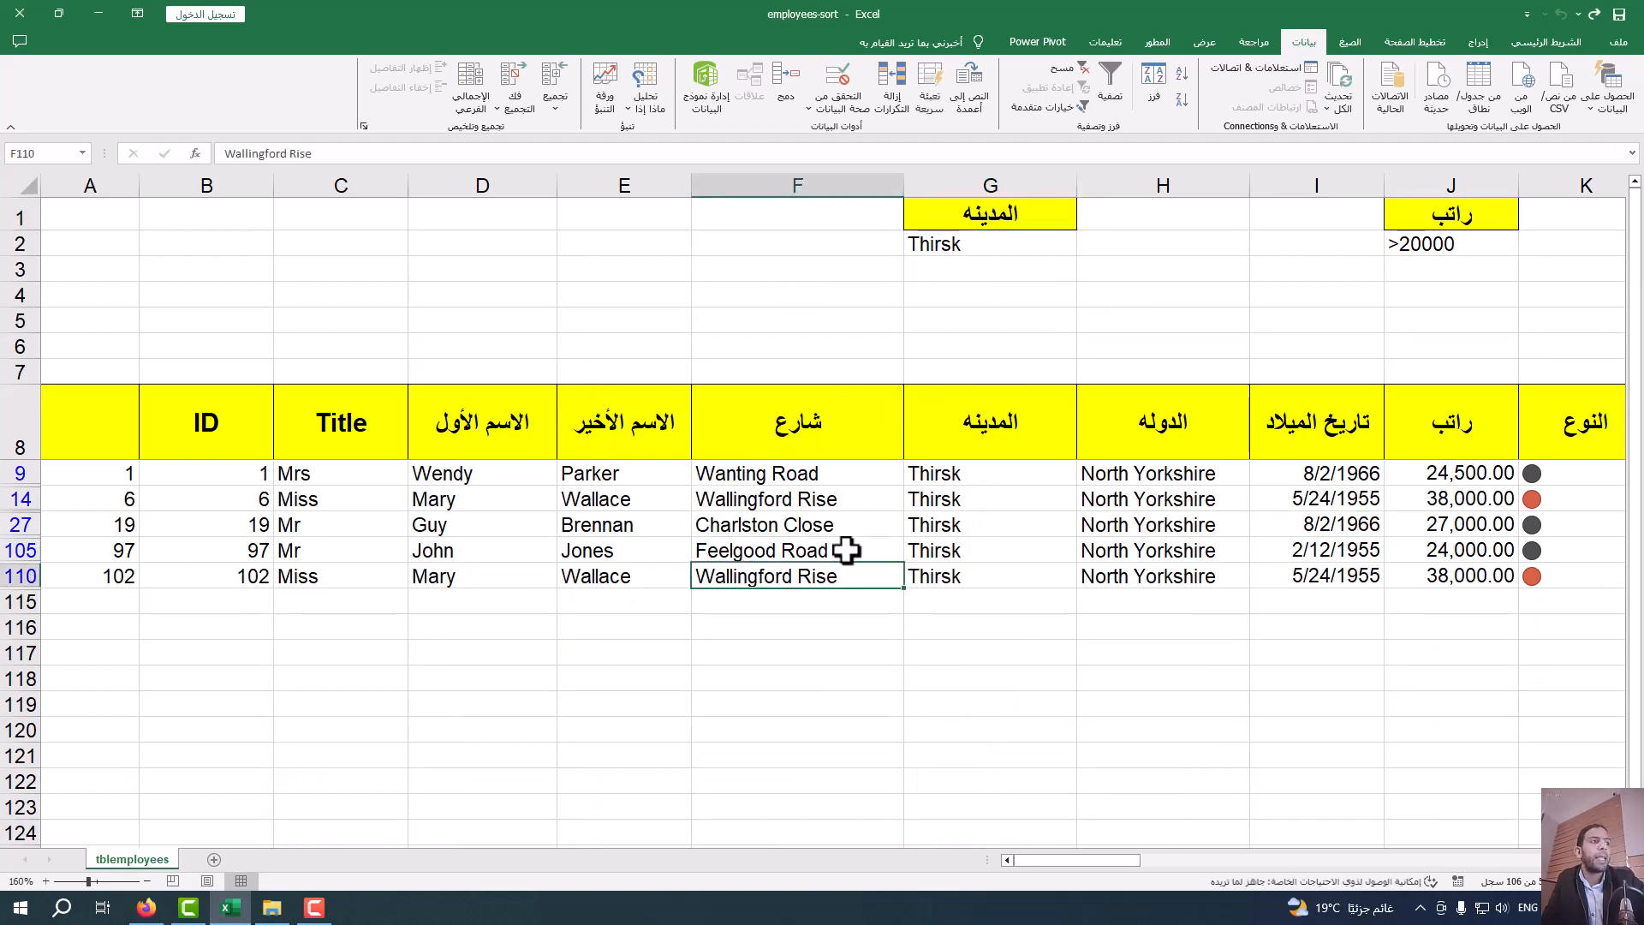
left_click_drag(984, 477, 985, 583)
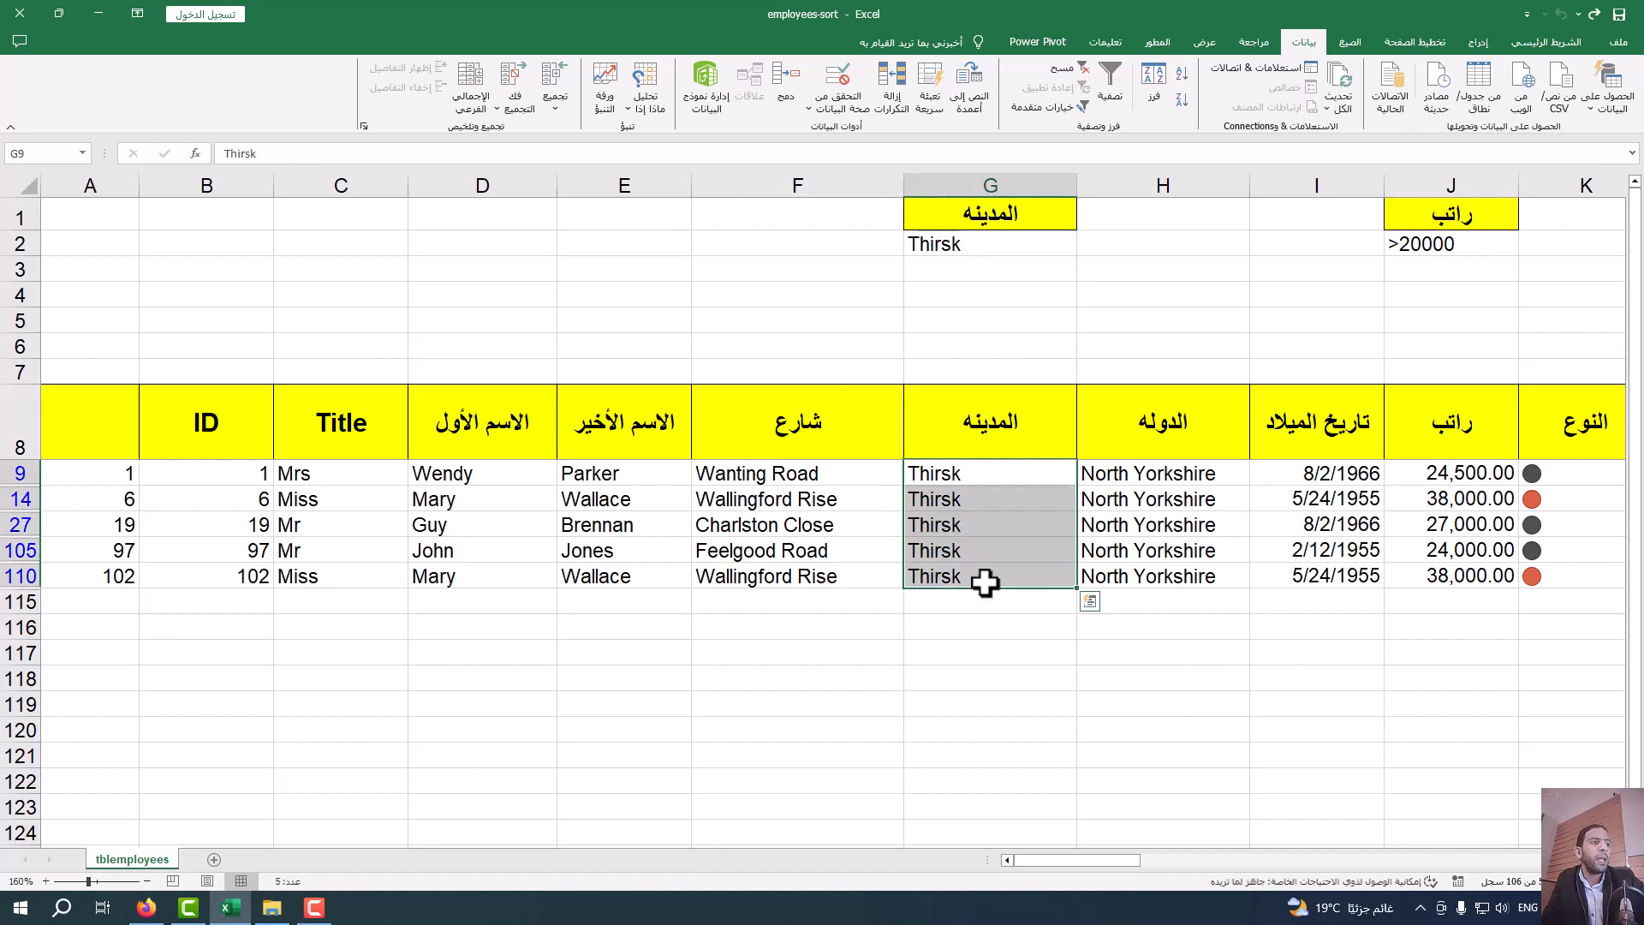
left_click(967, 503)
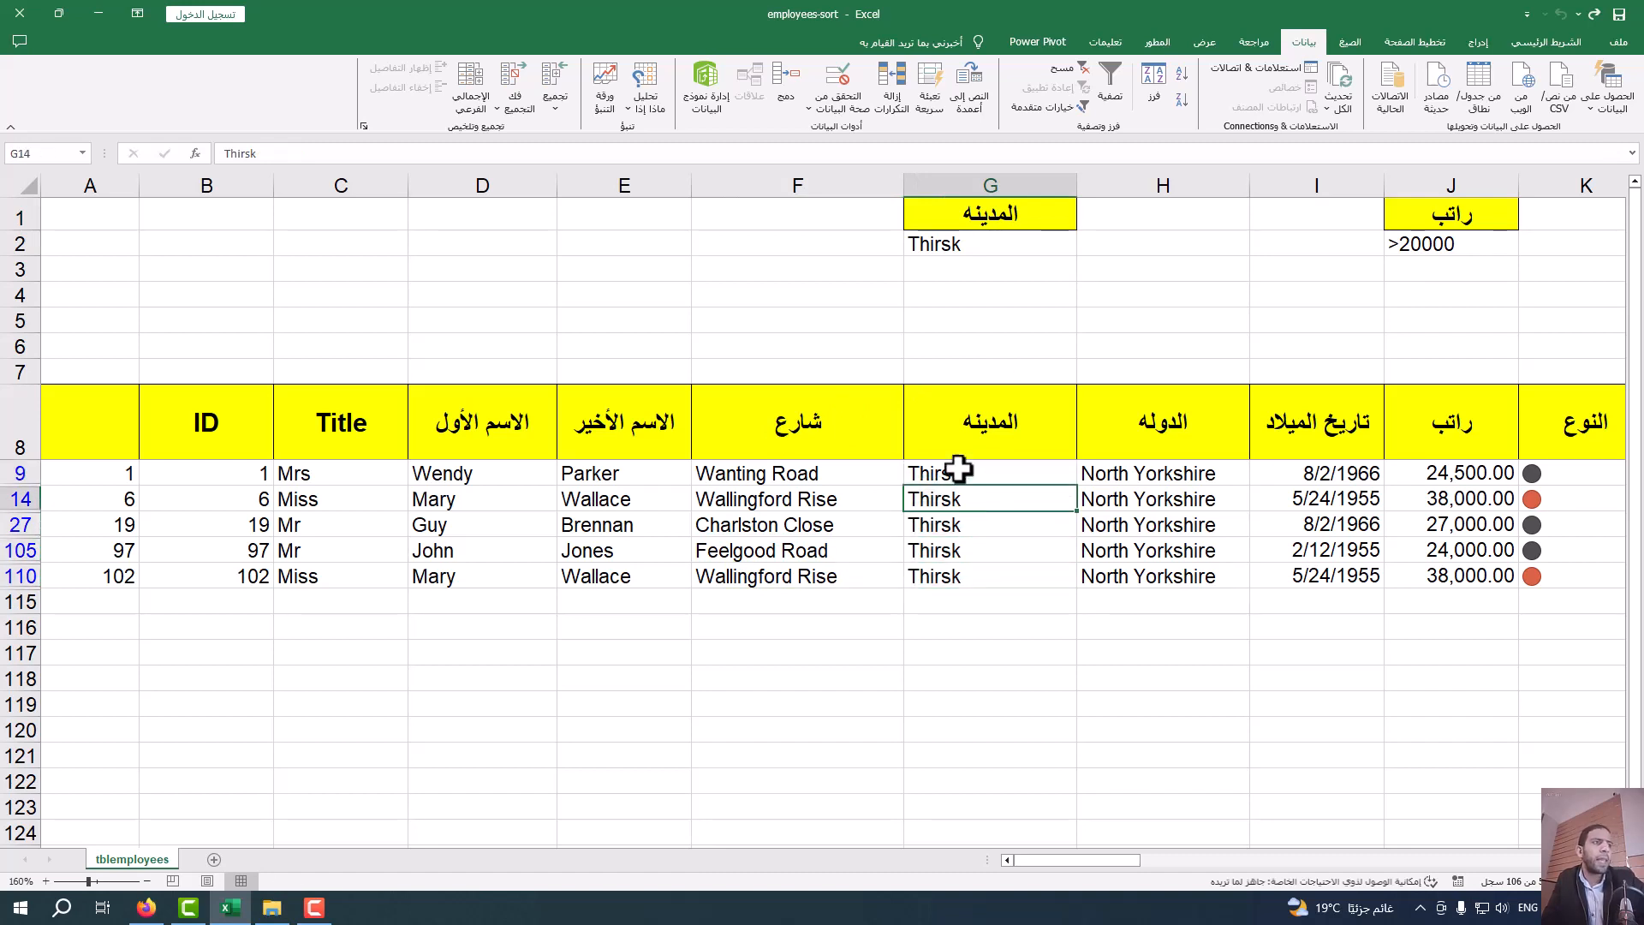
left_click(997, 550)
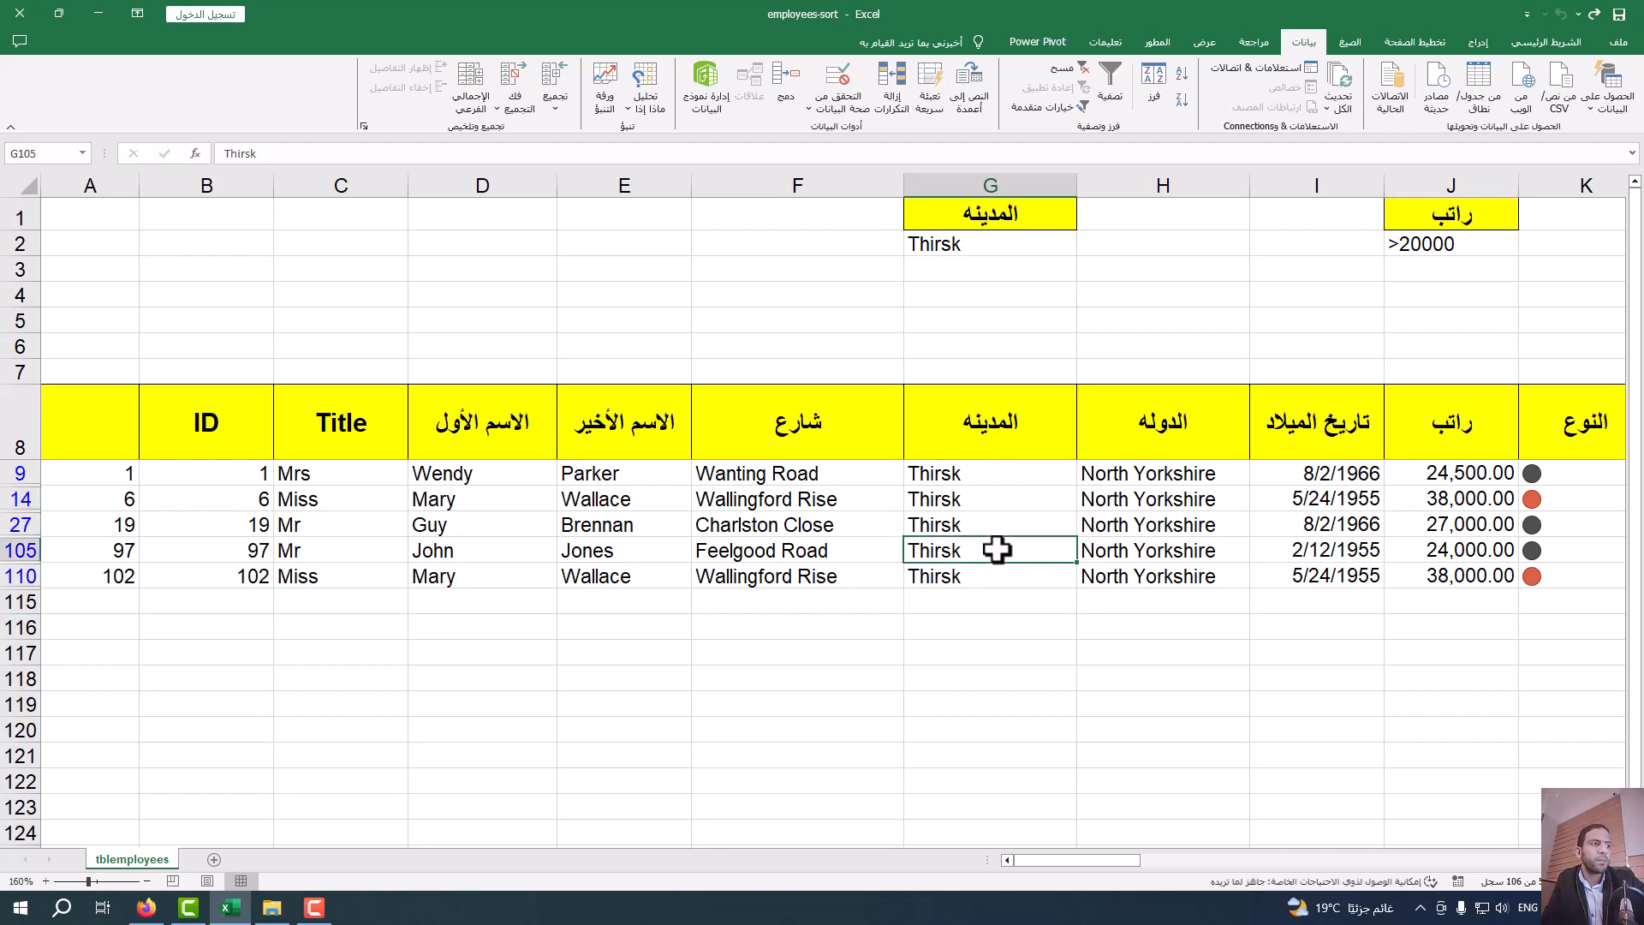
left_click_drag(1475, 501, 1480, 548)
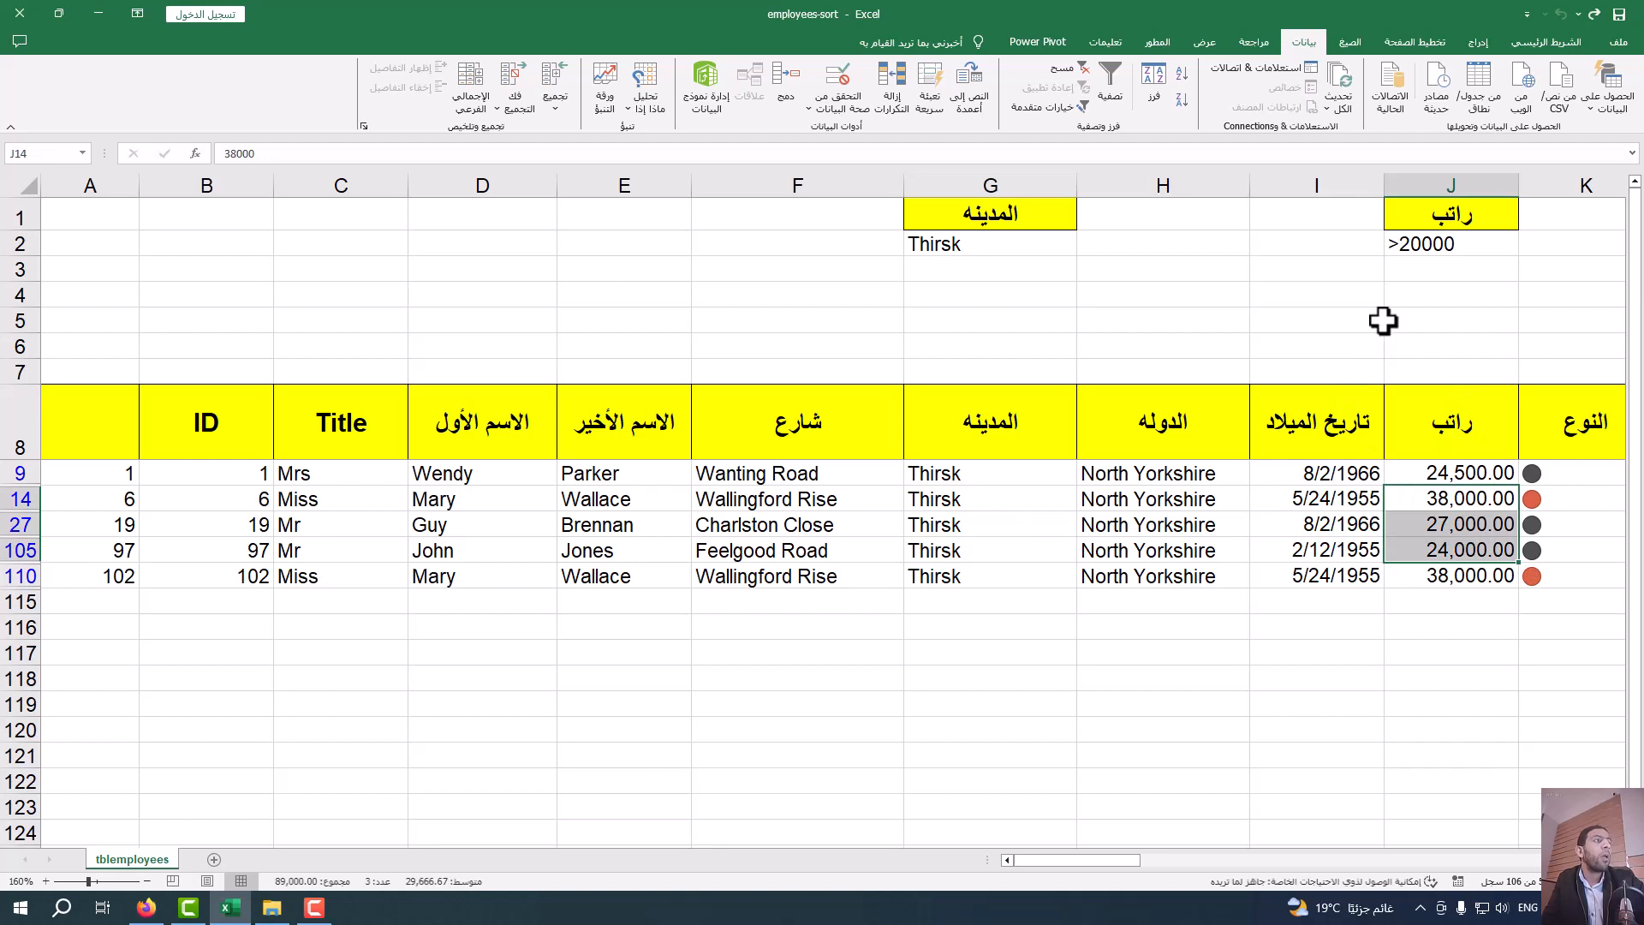
- Move the salary criterion >20000 from J2 to J3 and reapply the advanced filter in place with G1:J3 as the criteria range
left_click(1445, 241)
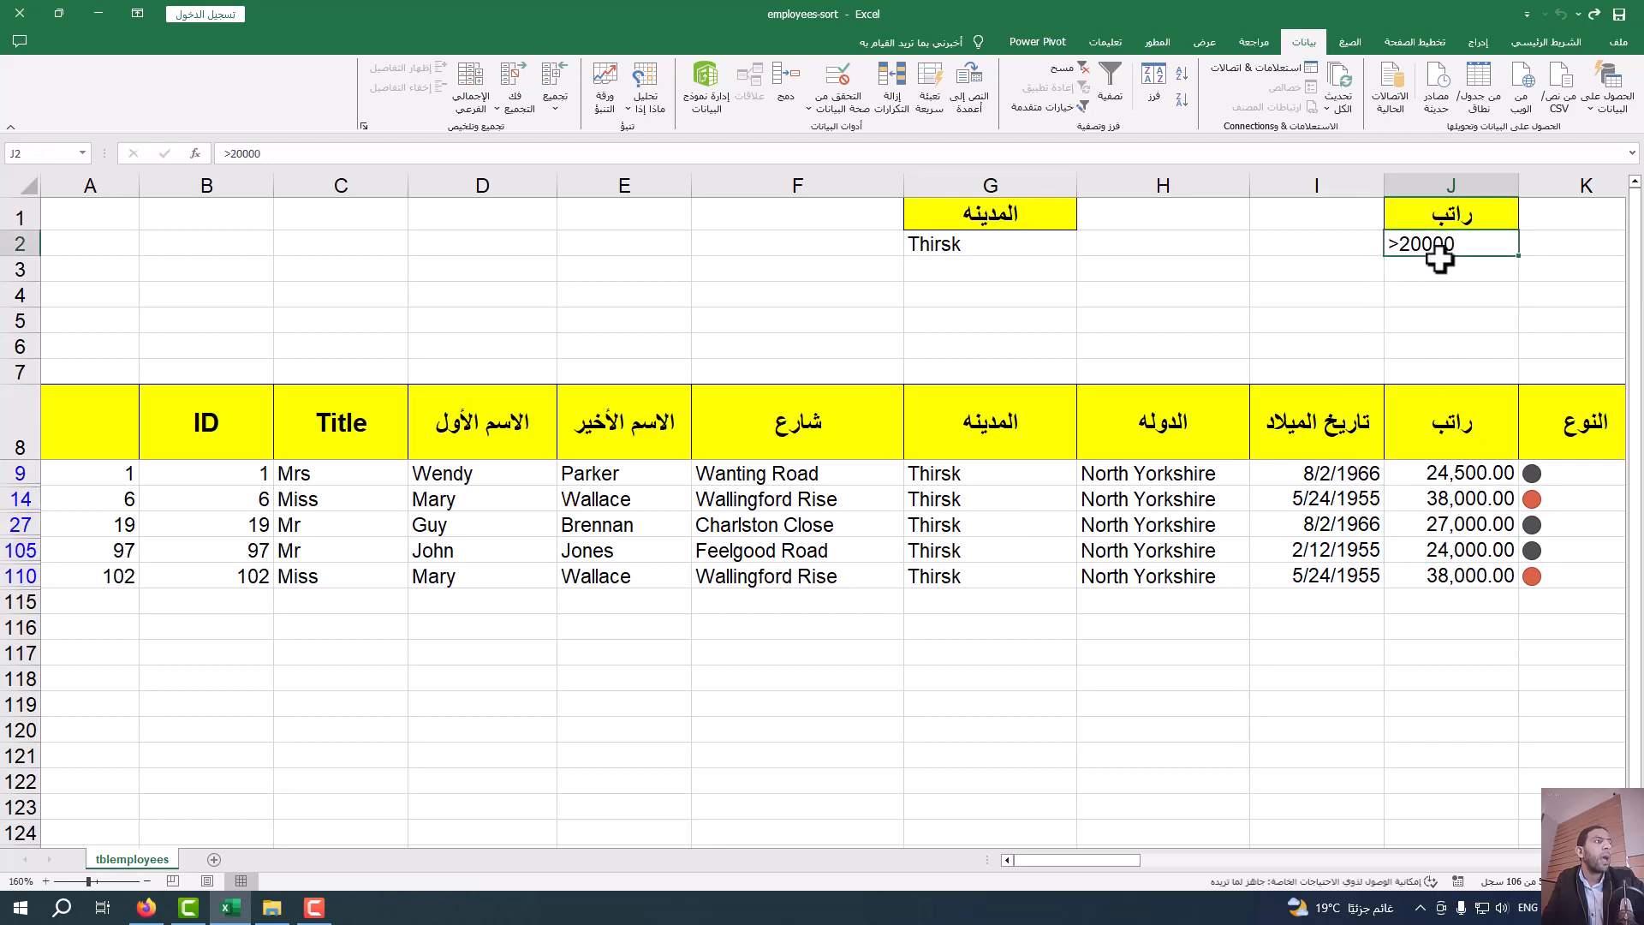
left_click_drag(1439, 255, 1441, 270)
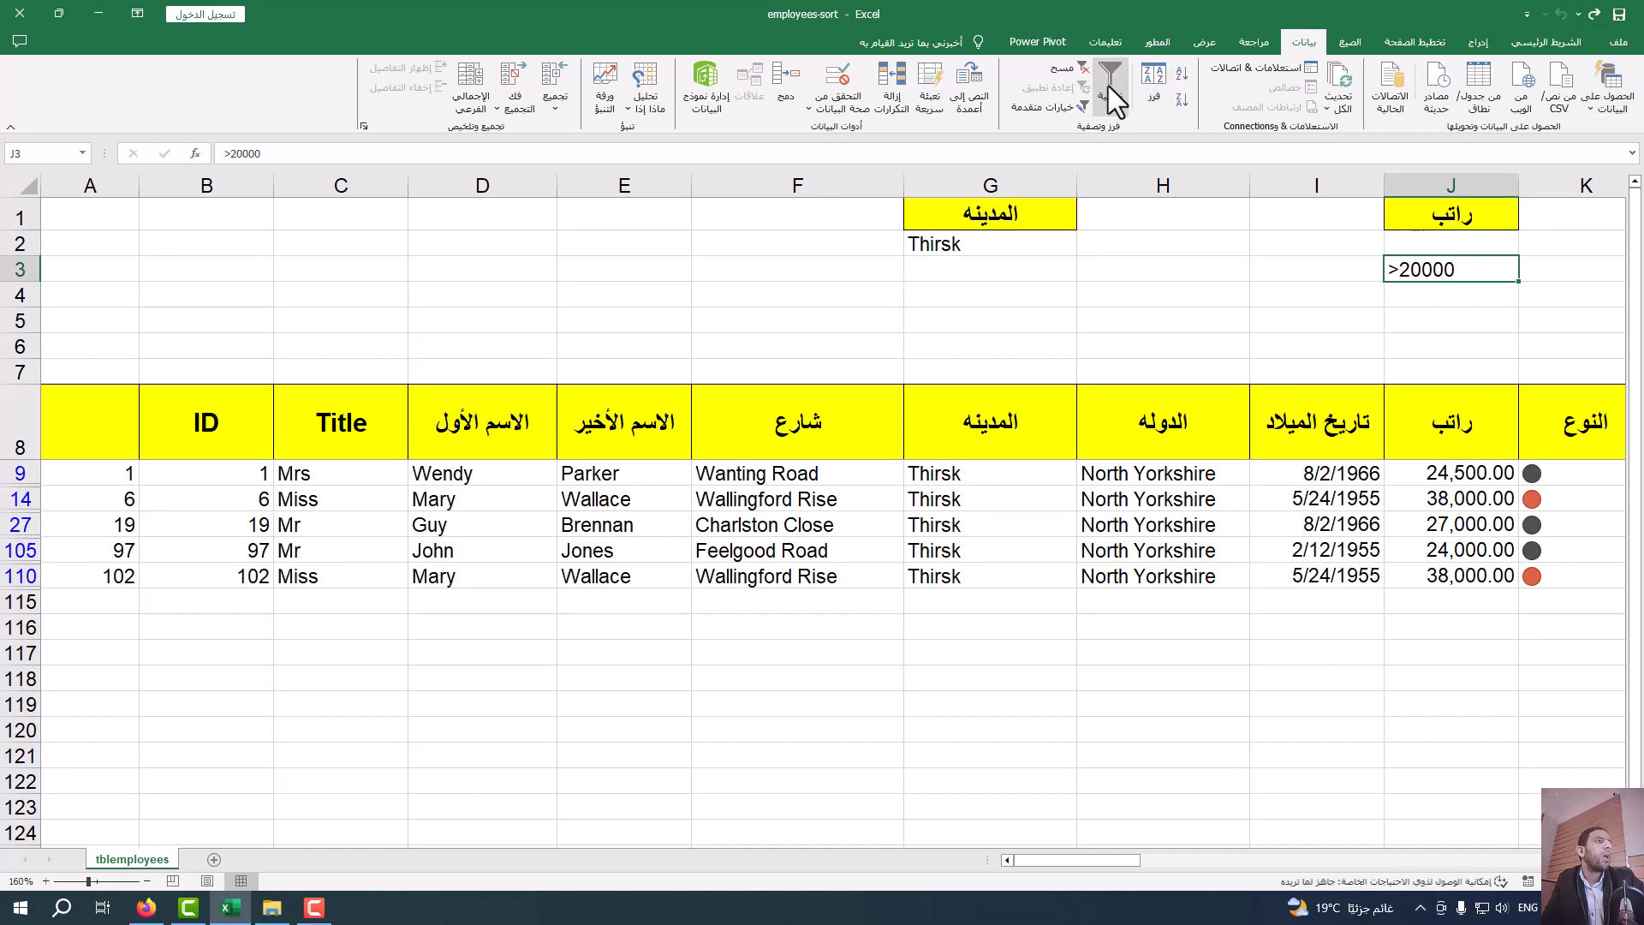
left_click(1404, 526)
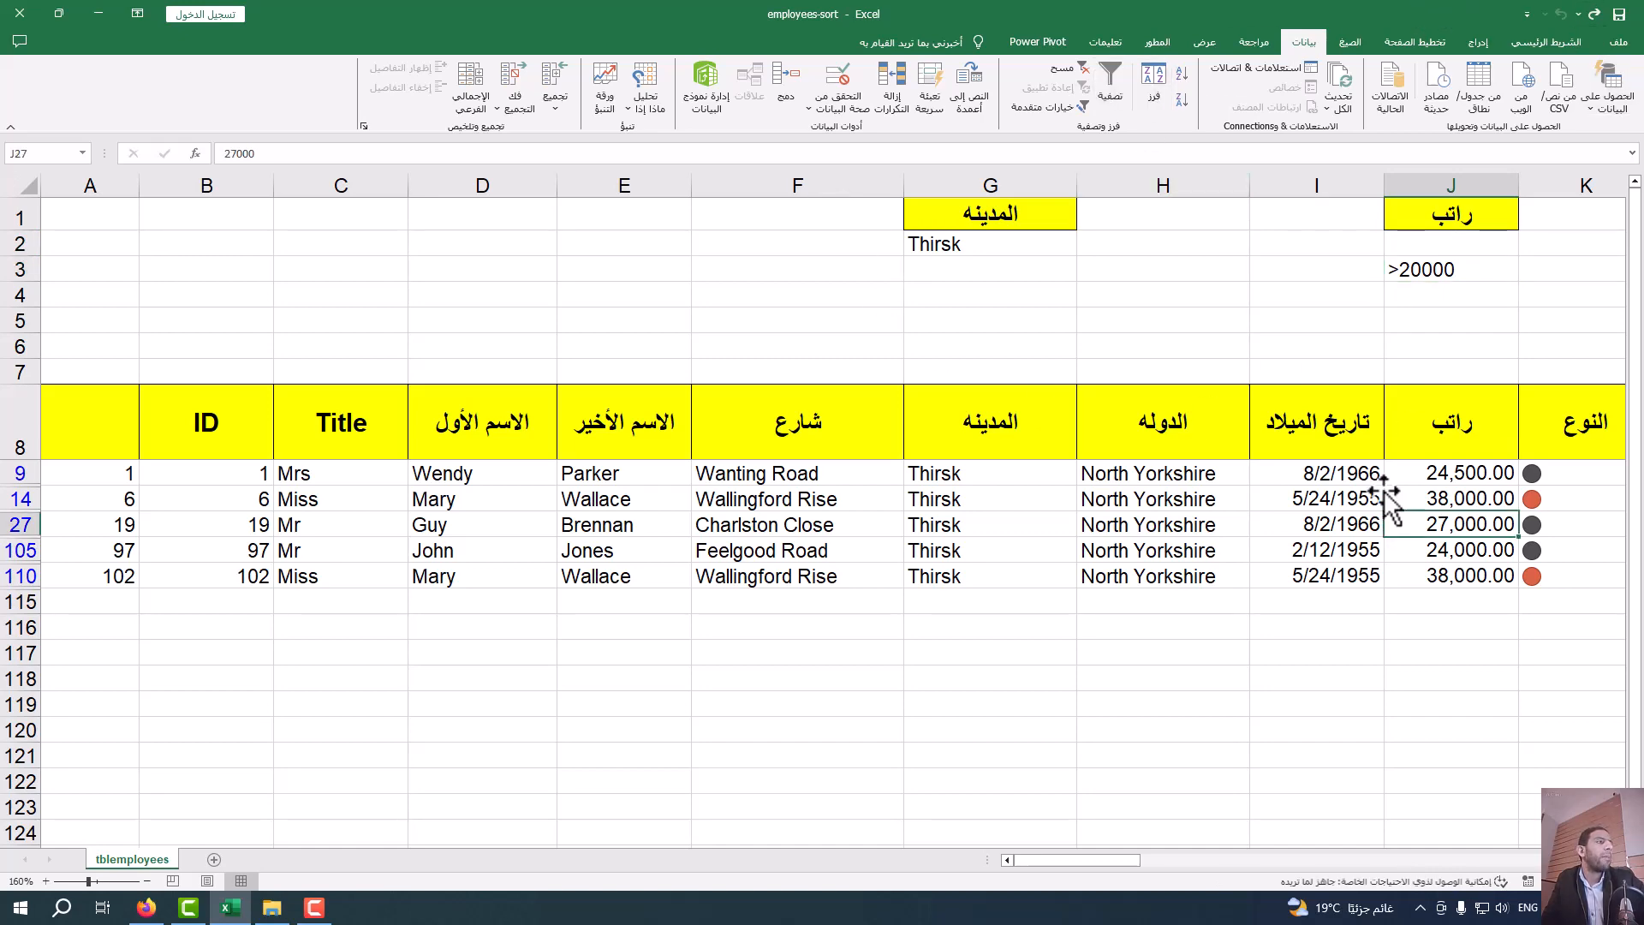
left_click(1043, 106)
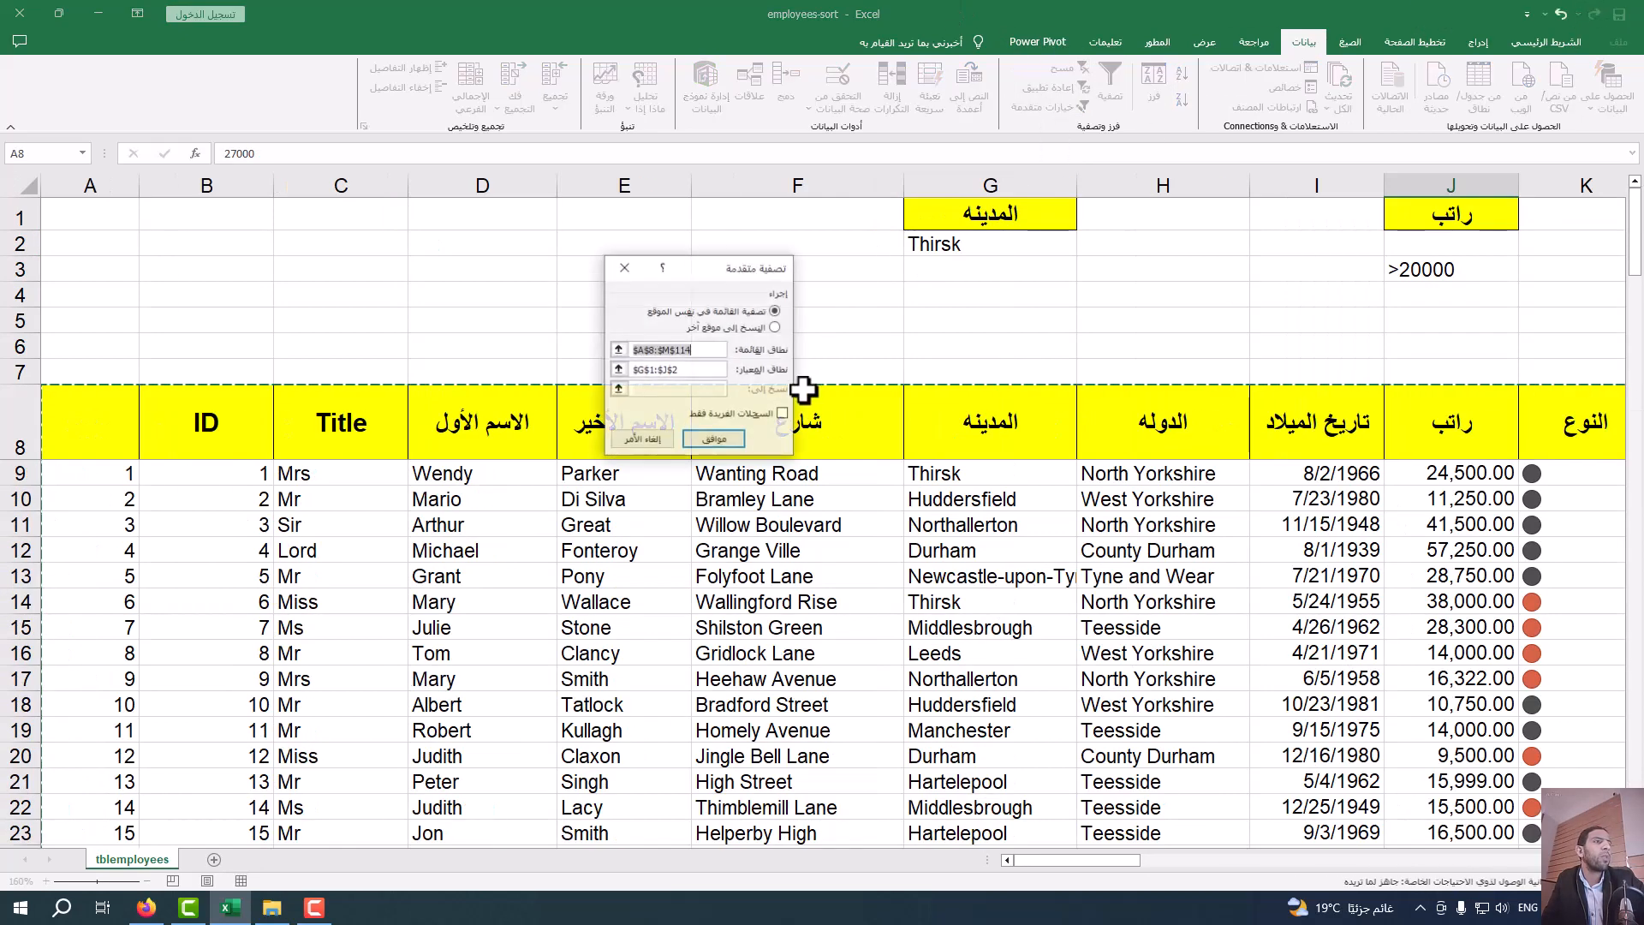
left_click(618, 369)
left_click(1012, 211)
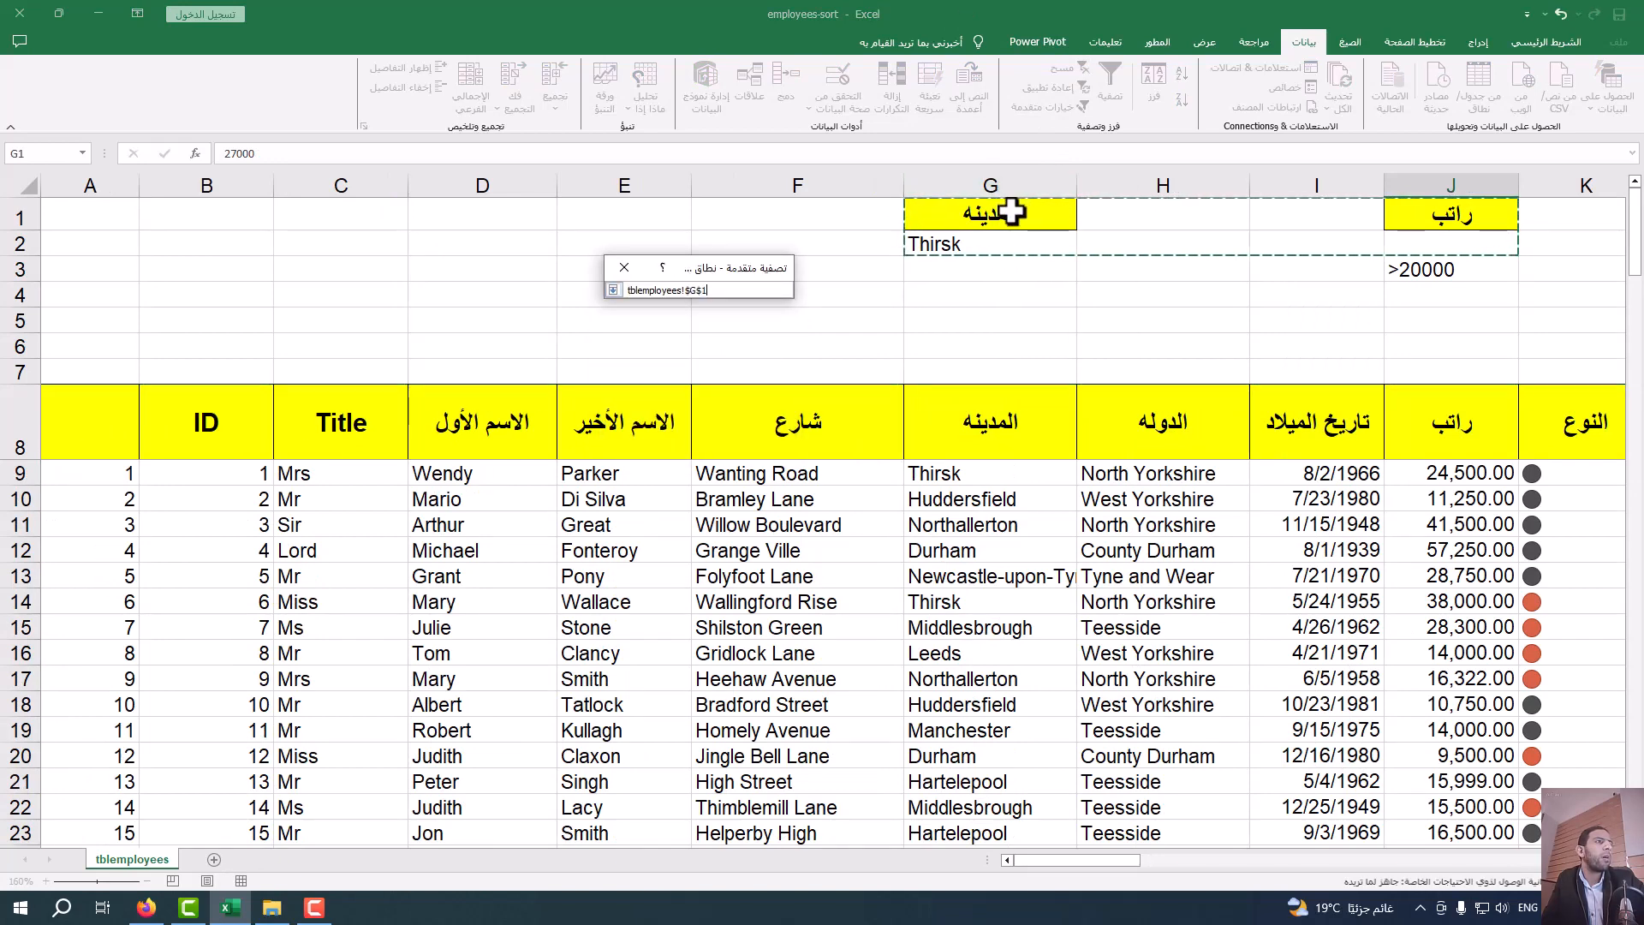
left_click_drag(1012, 211, 1461, 265)
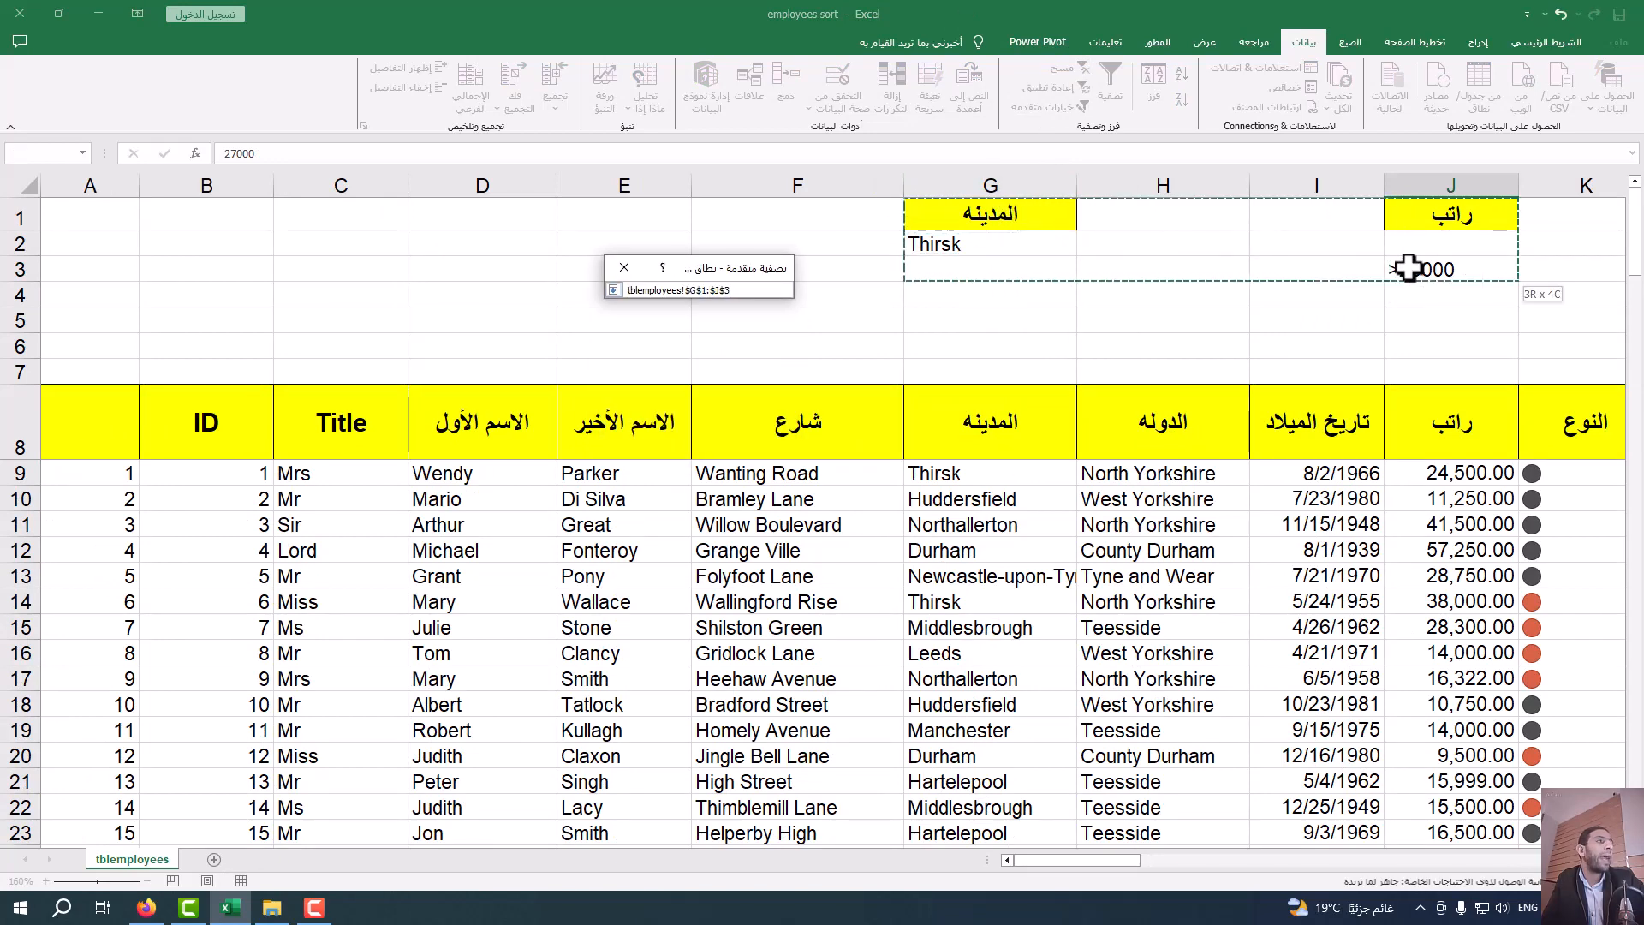
left_click(614, 290)
left_click(721, 442)
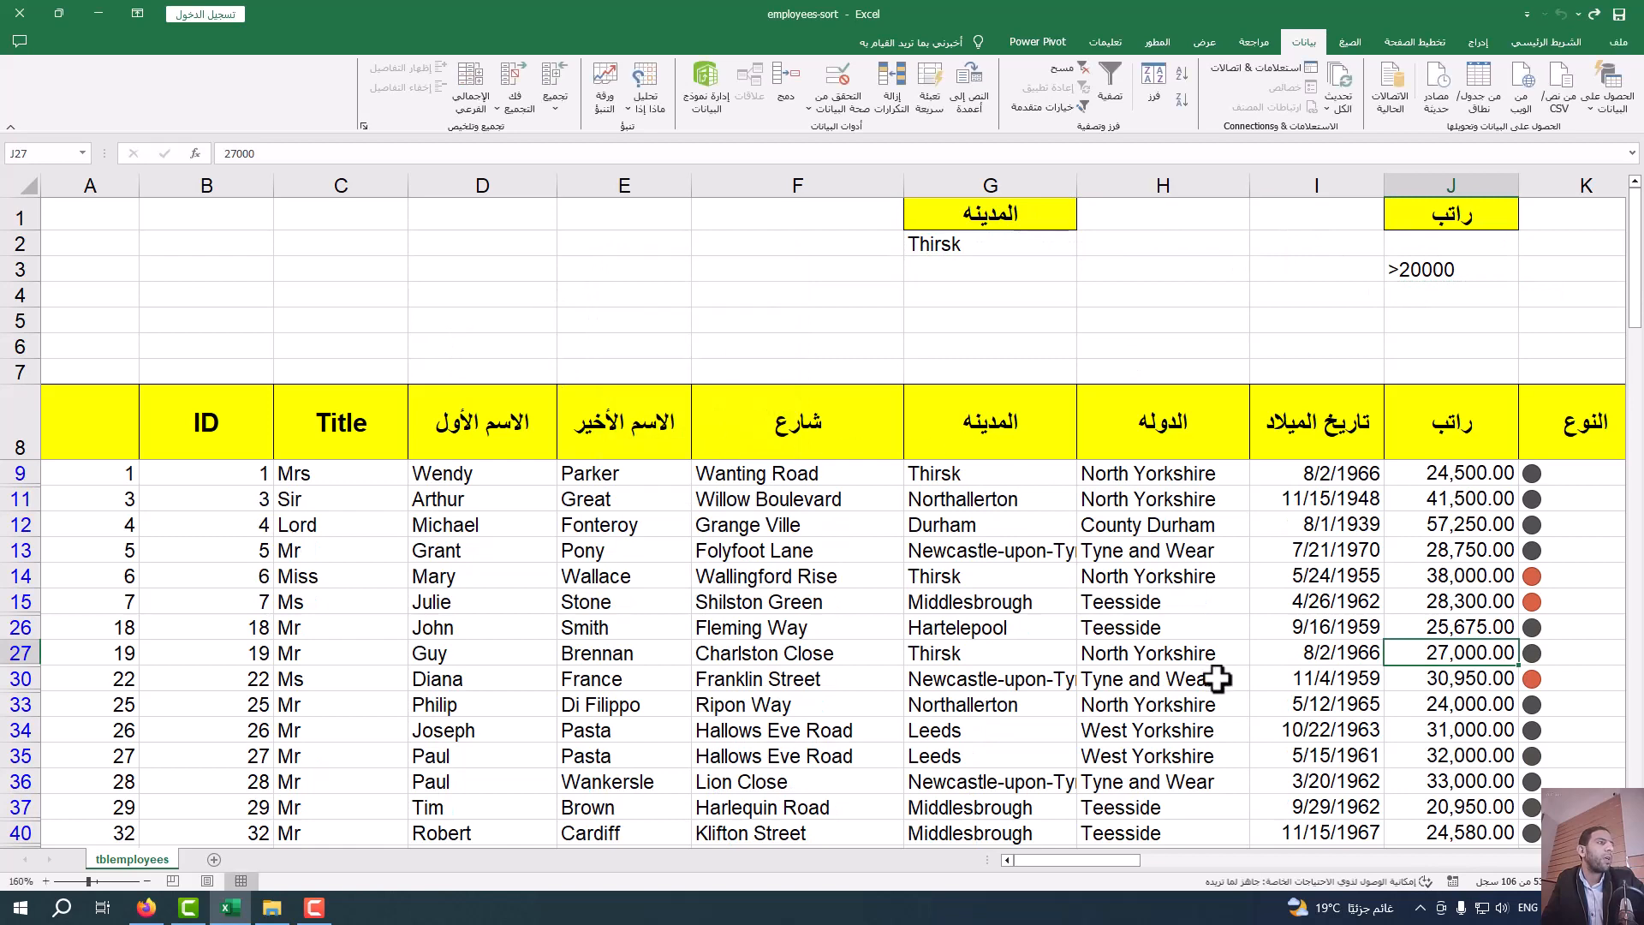
- Examine the filtered rows down to the table's end, comparing the Thirsk record in row 105 with the city and salary criteria
scroll(1217, 679, "down", 4)
scroll(1186, 661, "up", 4)
scroll(851, 580, "down", 3)
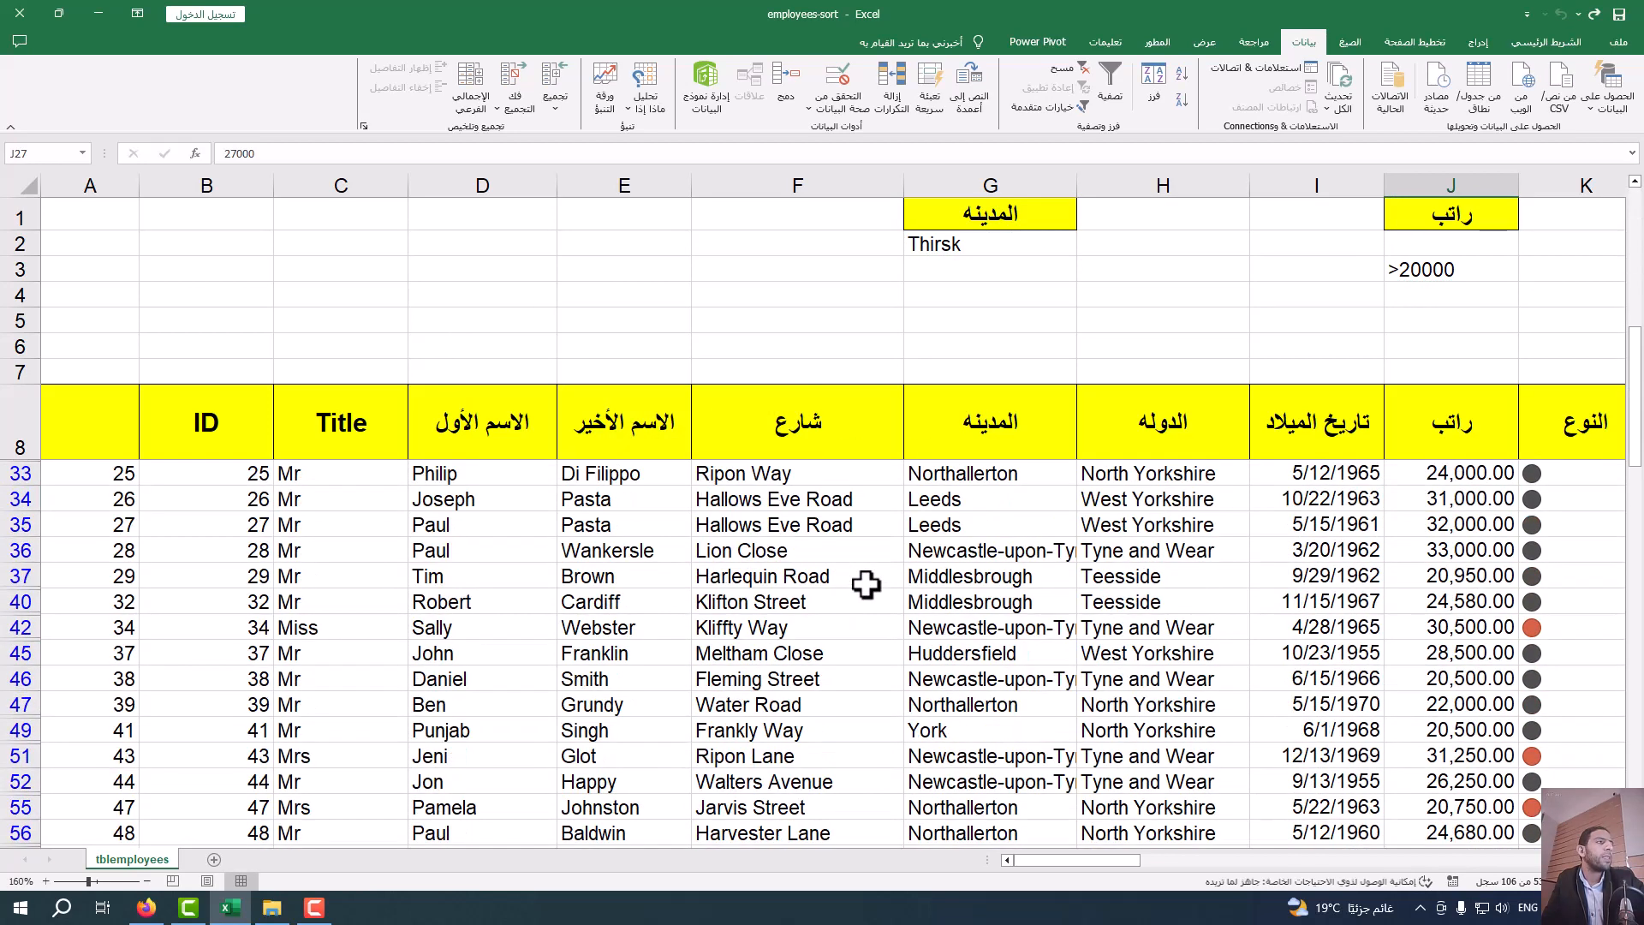
scroll(865, 583, "down", 15)
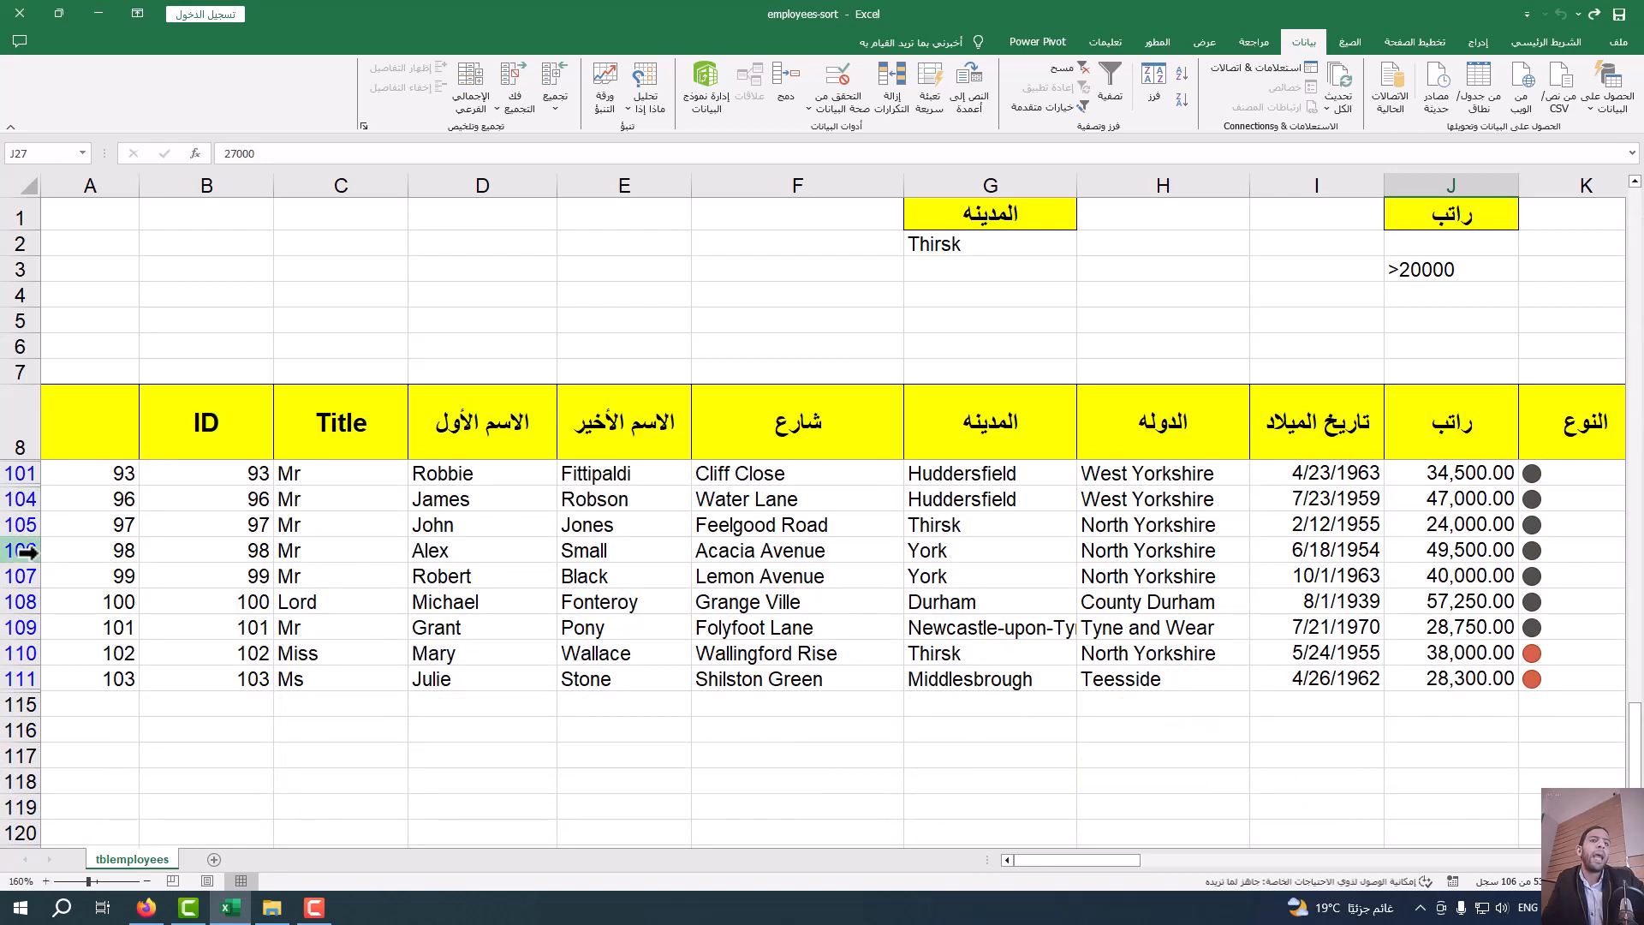
left_click(20, 524)
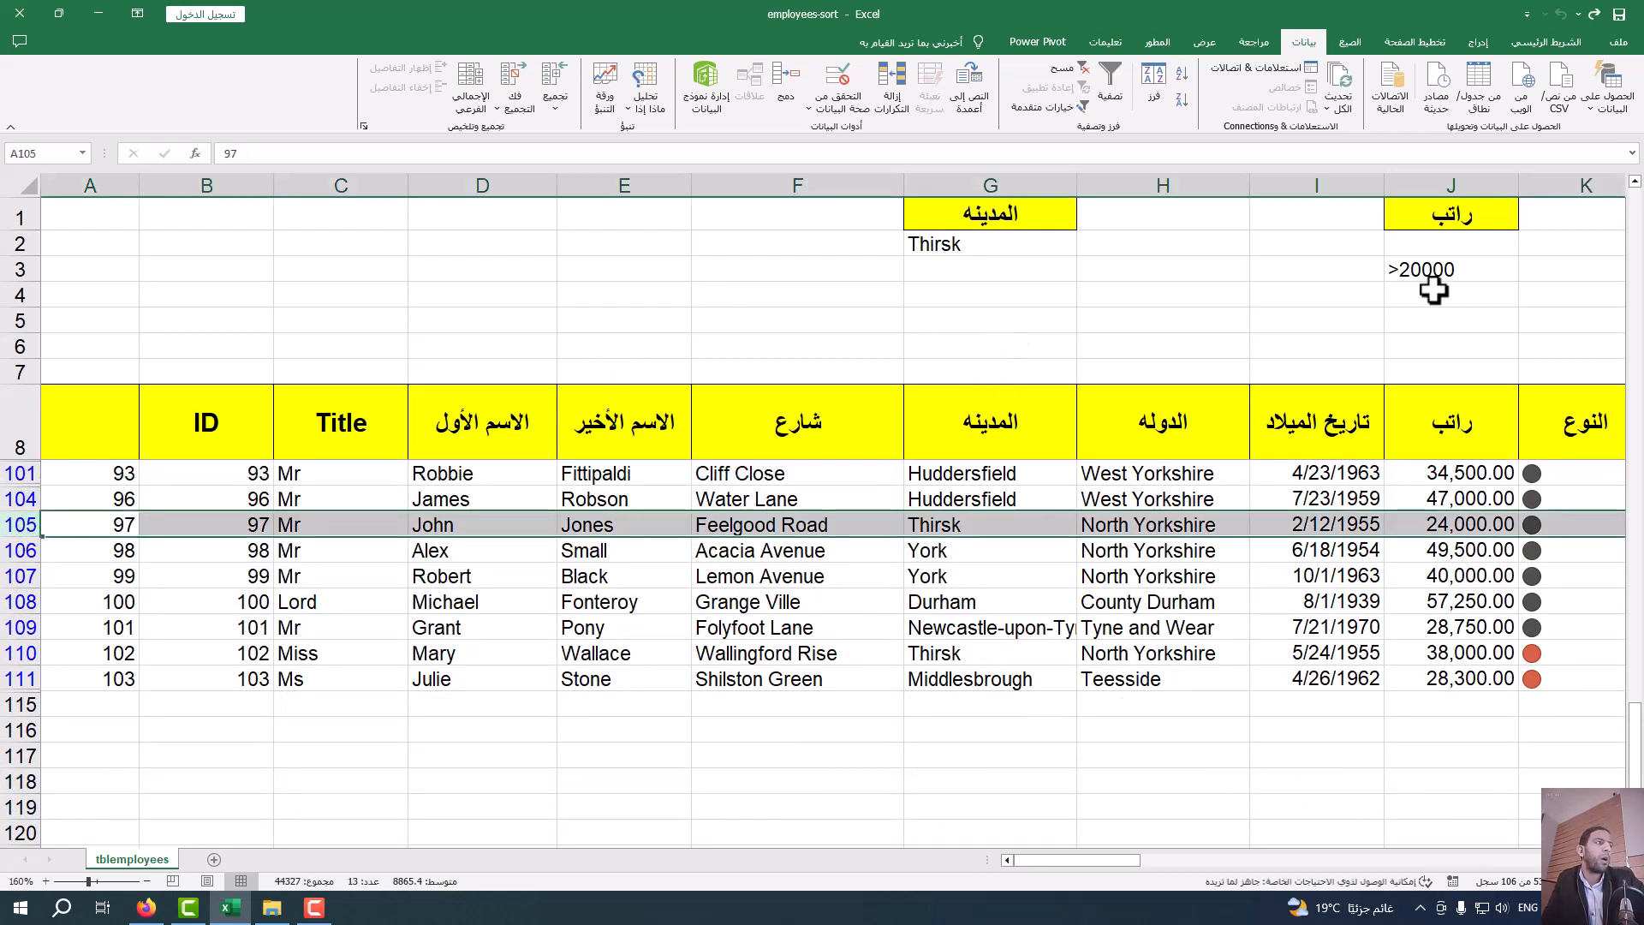
left_click(1456, 528)
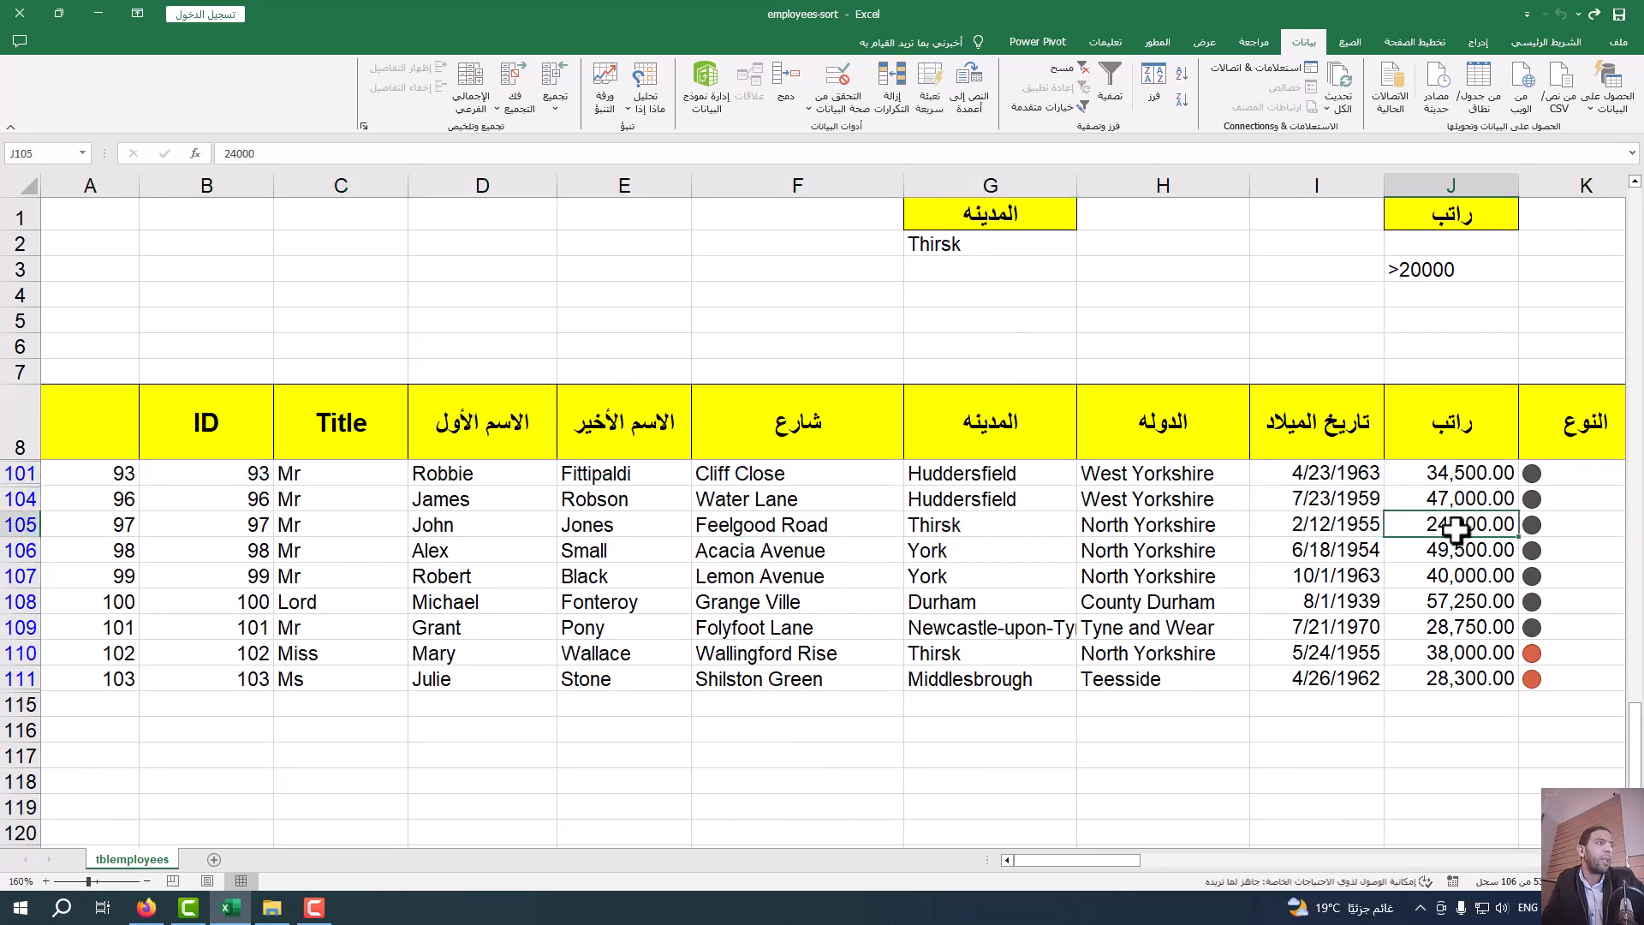
left_click(954, 525)
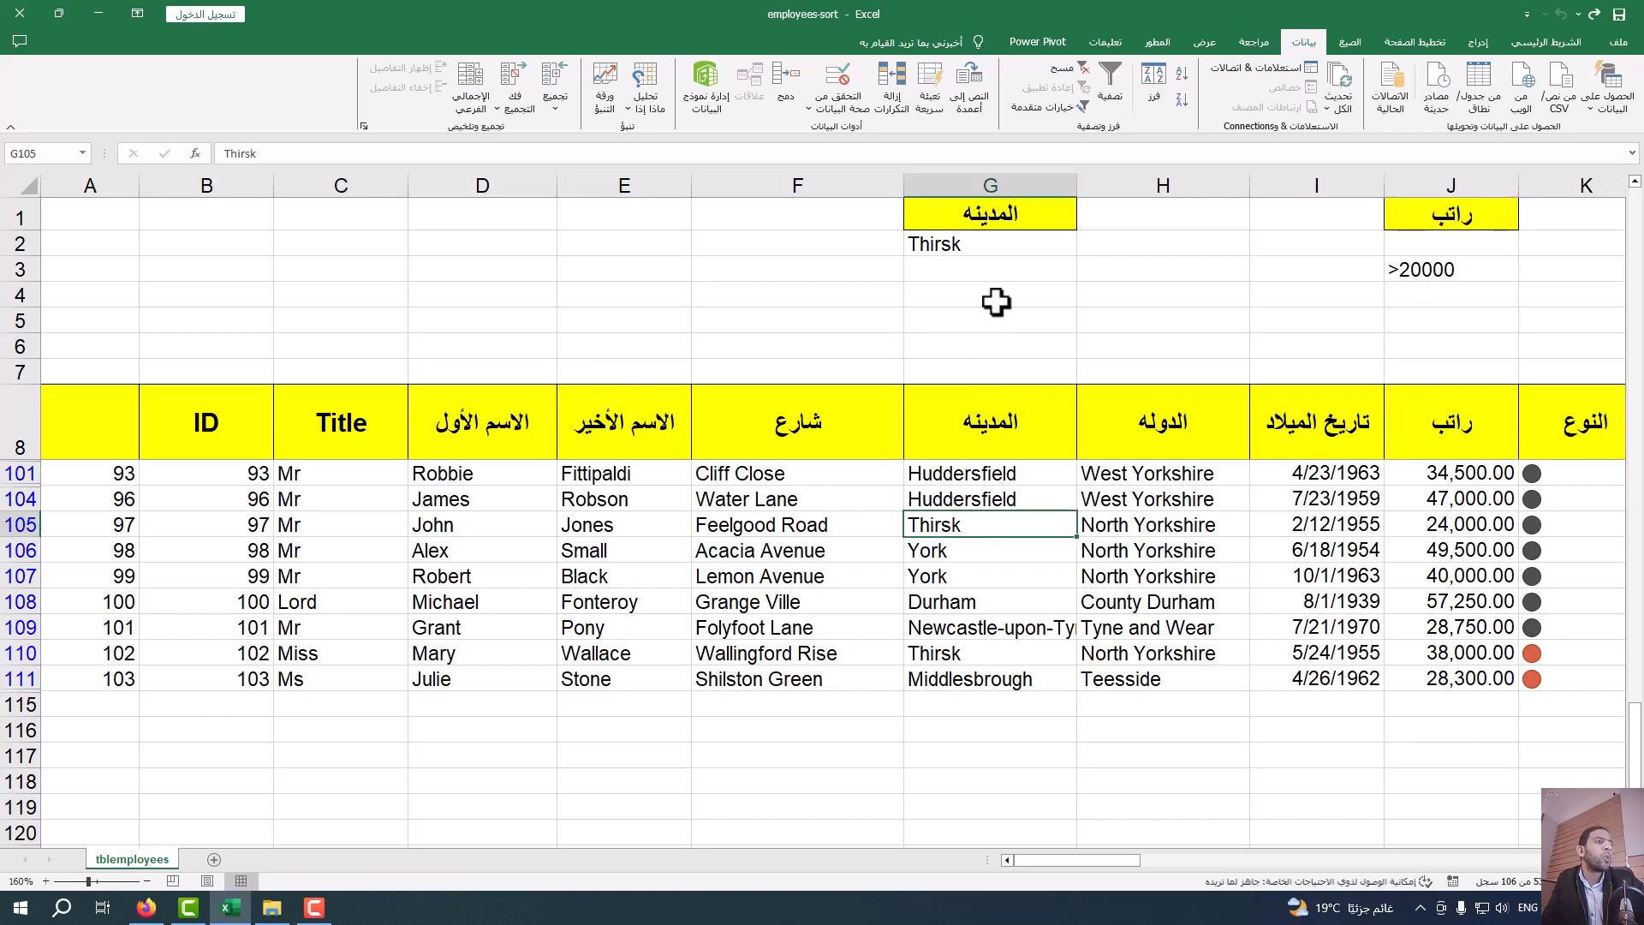
left_click(979, 246)
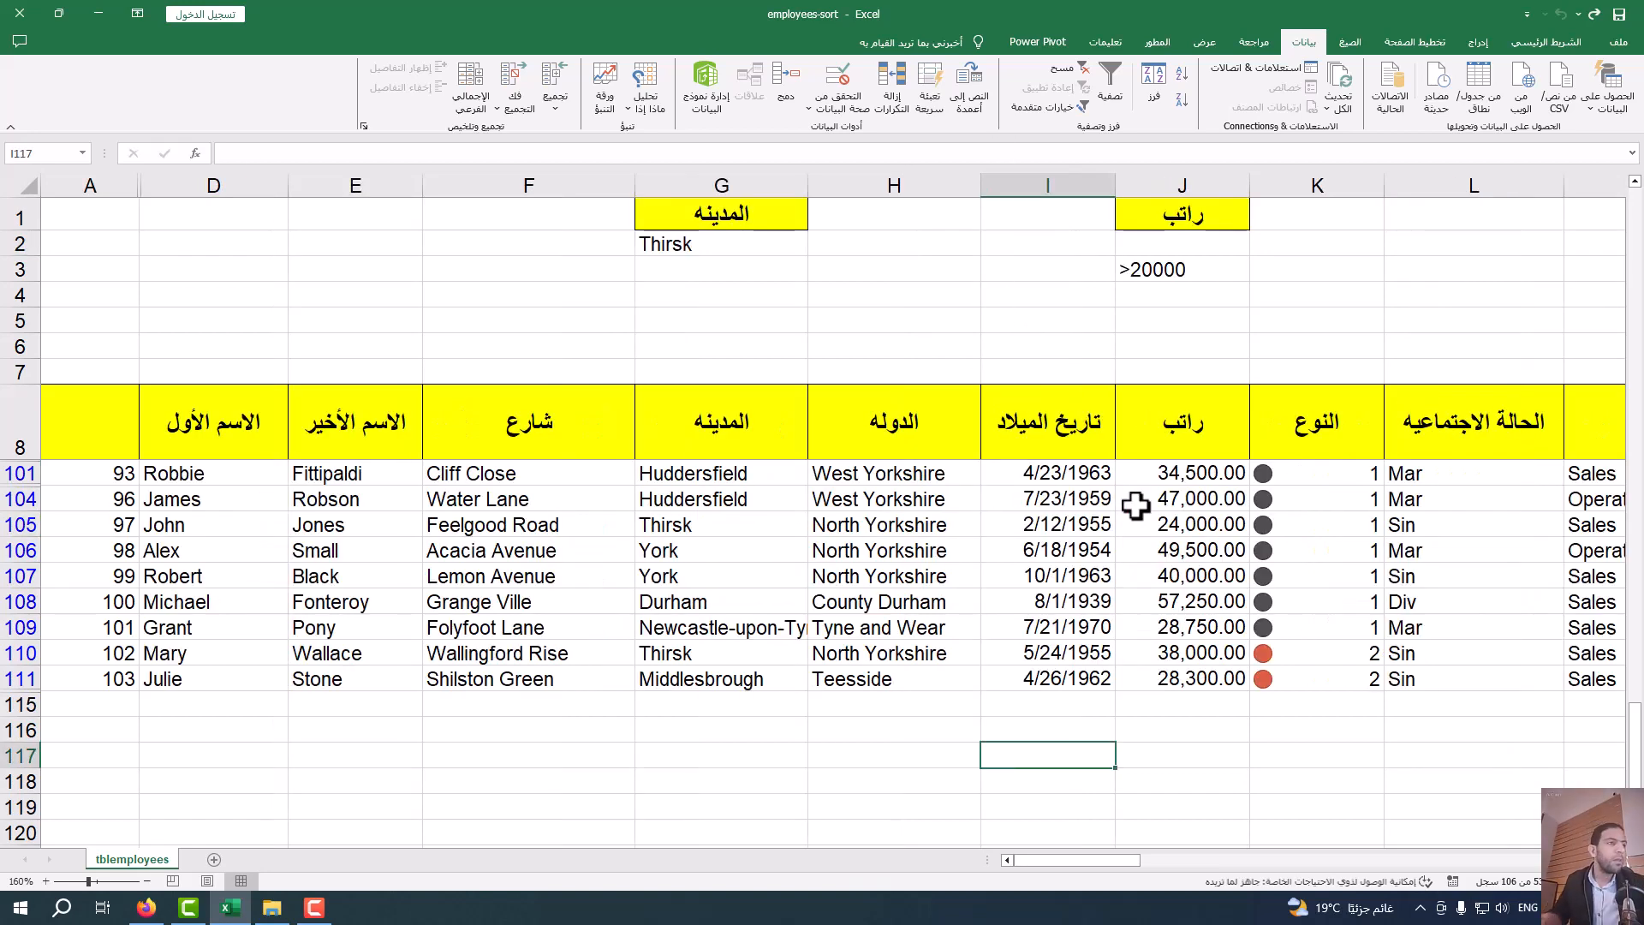
left_click(1100, 527)
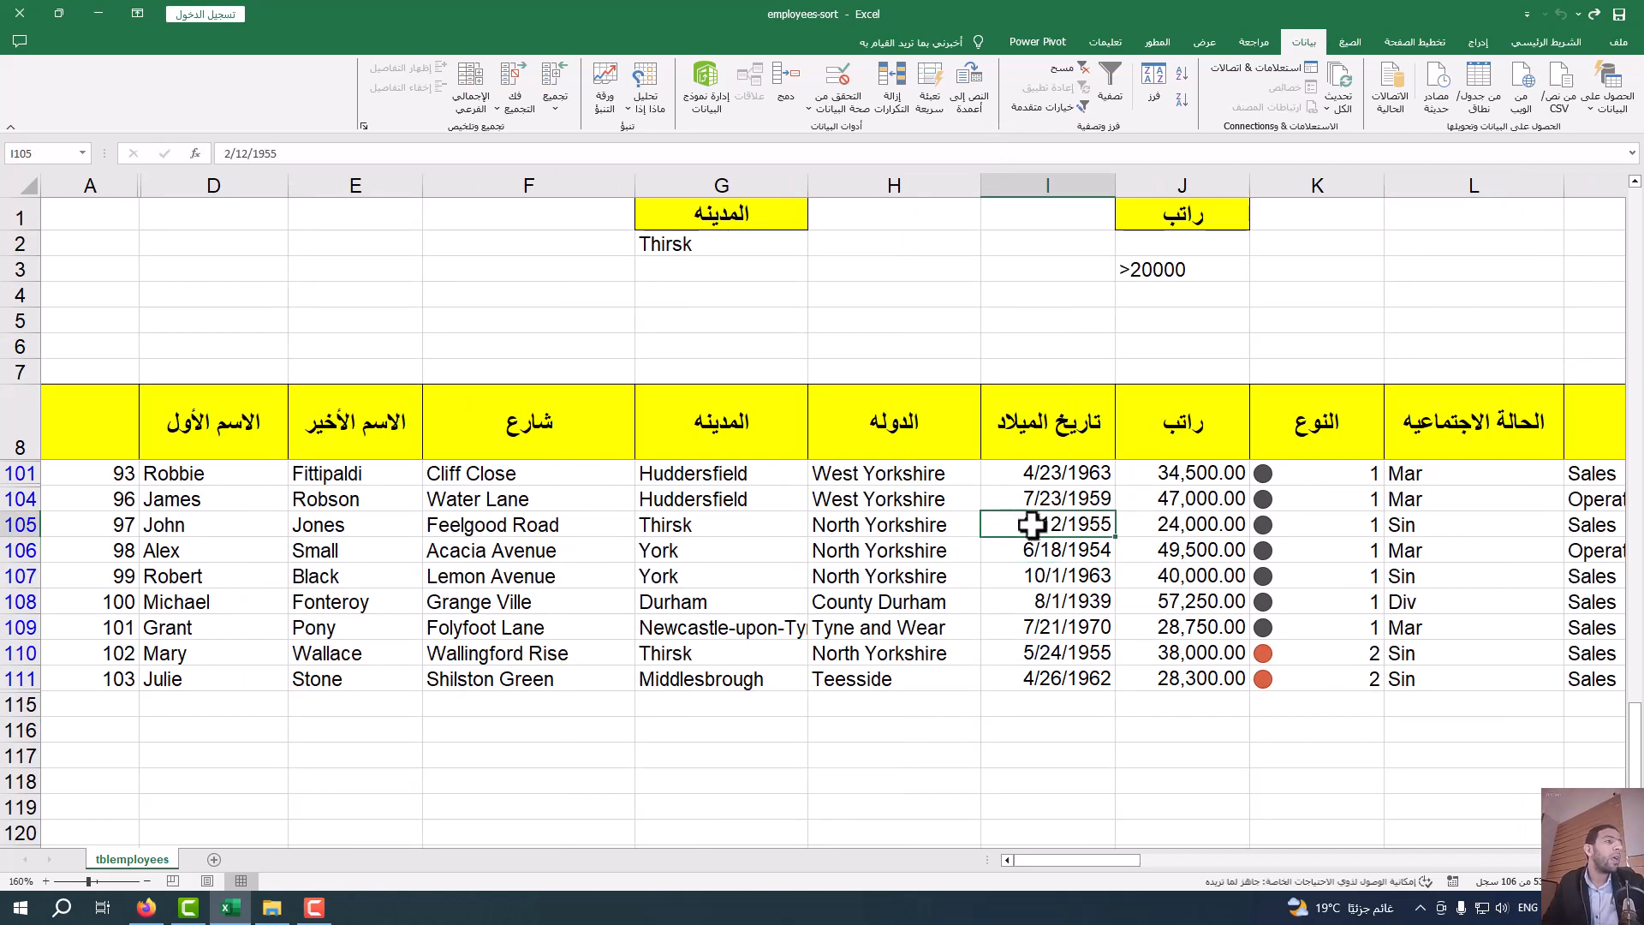
left_click(943, 526)
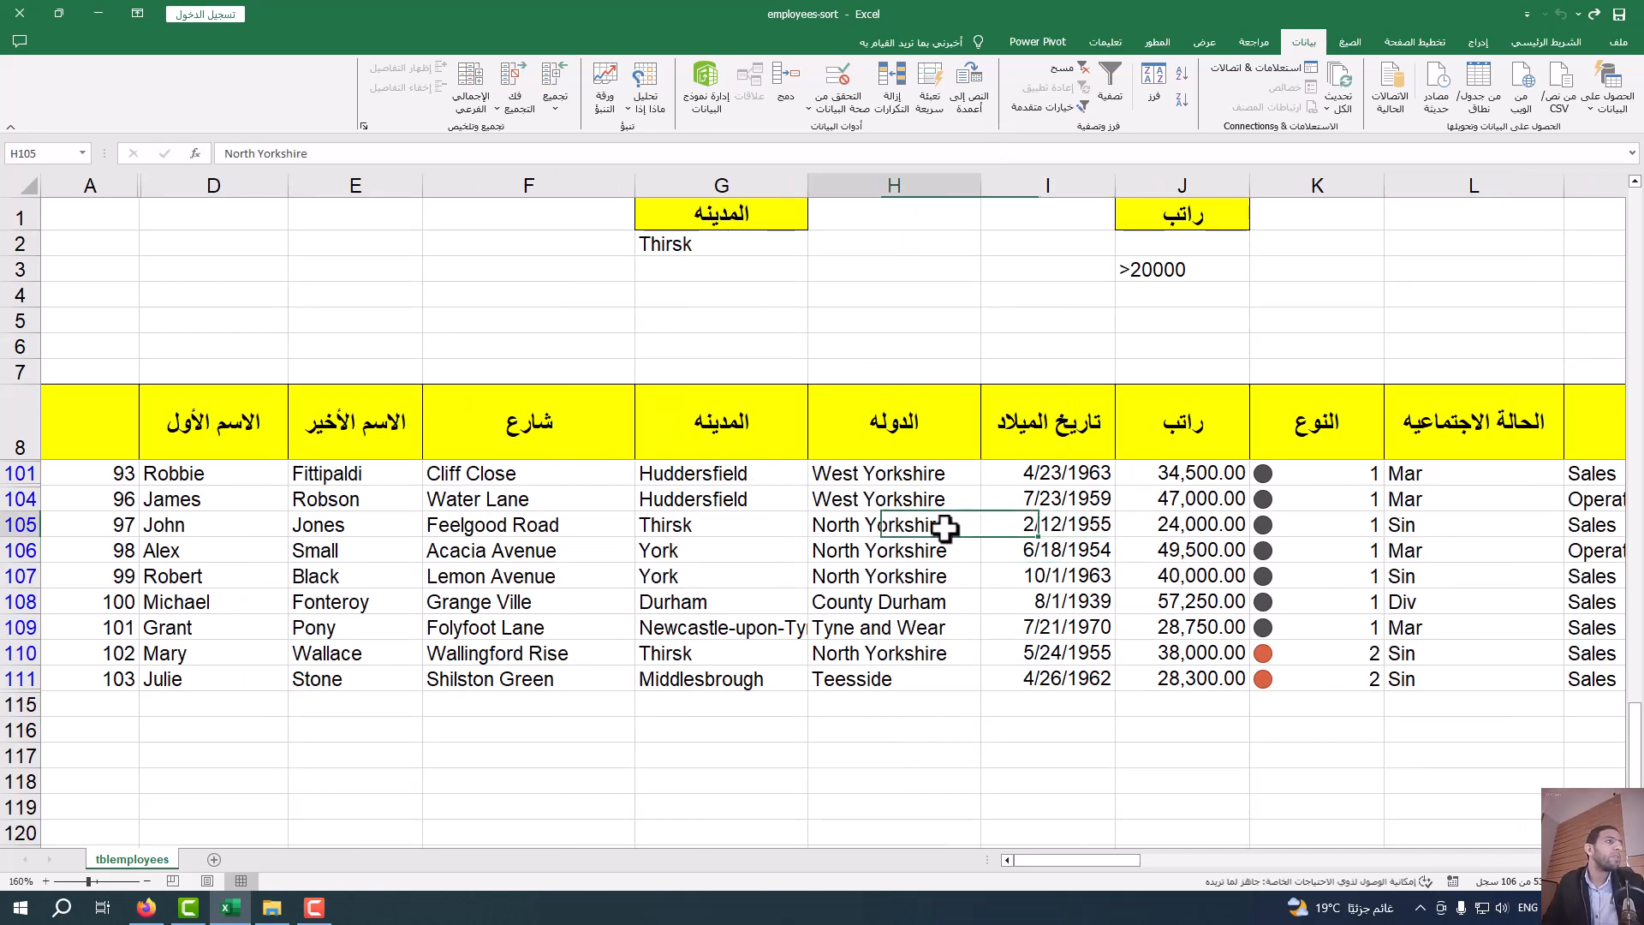
- Clear the filter from the employee table and move the salary criterion >20000 from J3 back to J2
left_click(1064, 72)
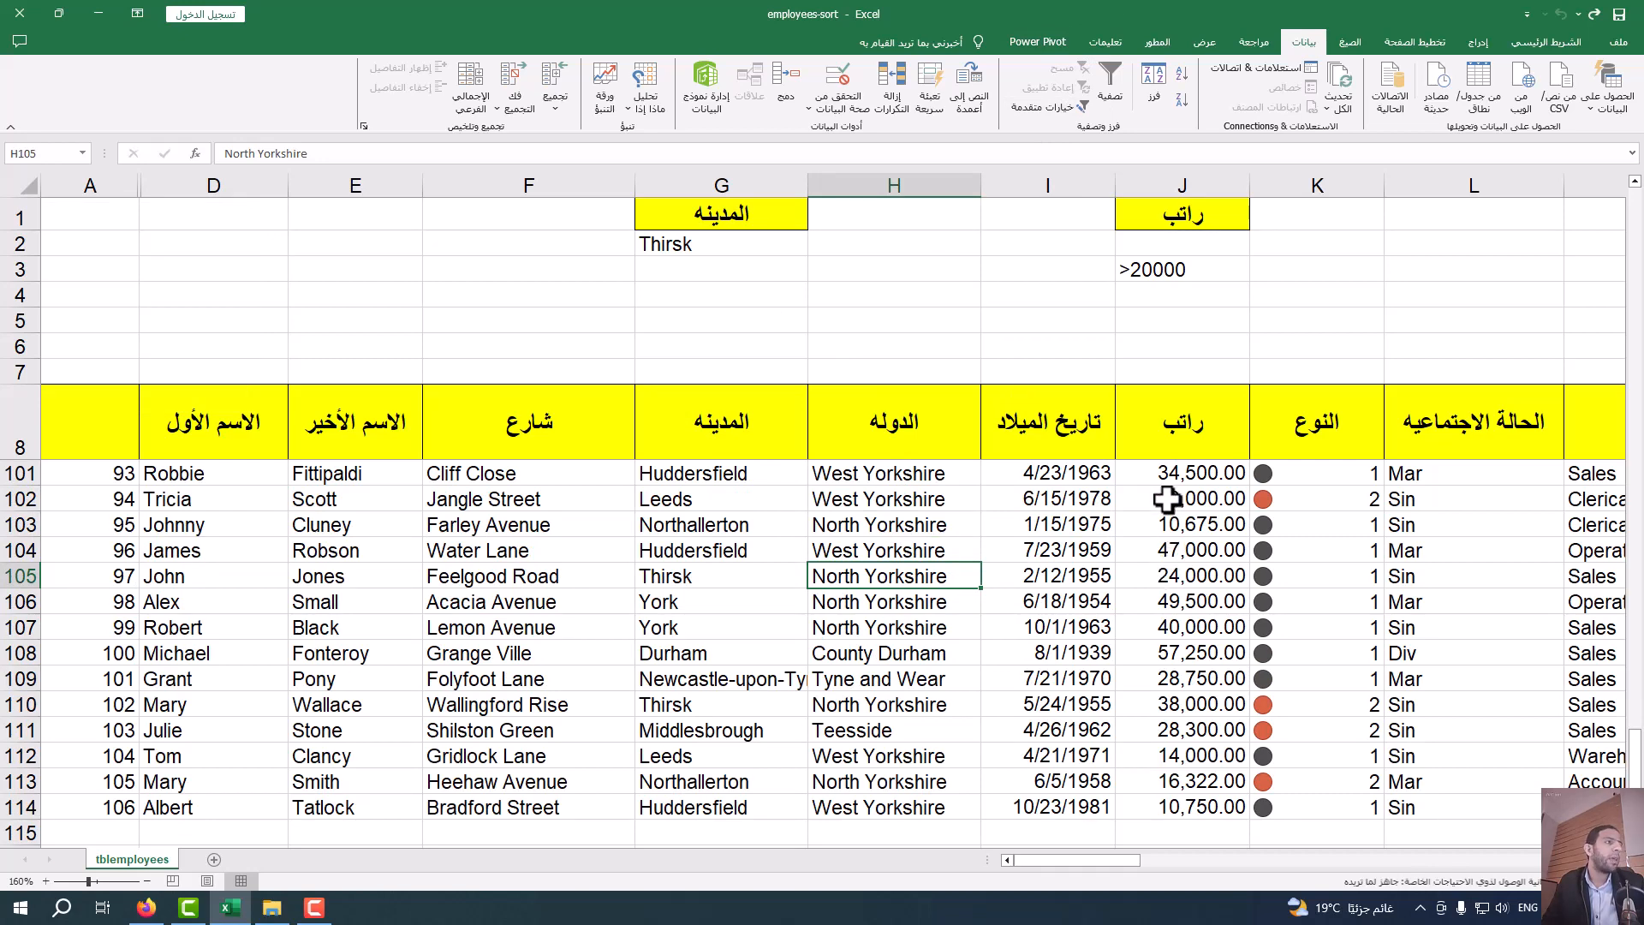
left_click(1207, 220)
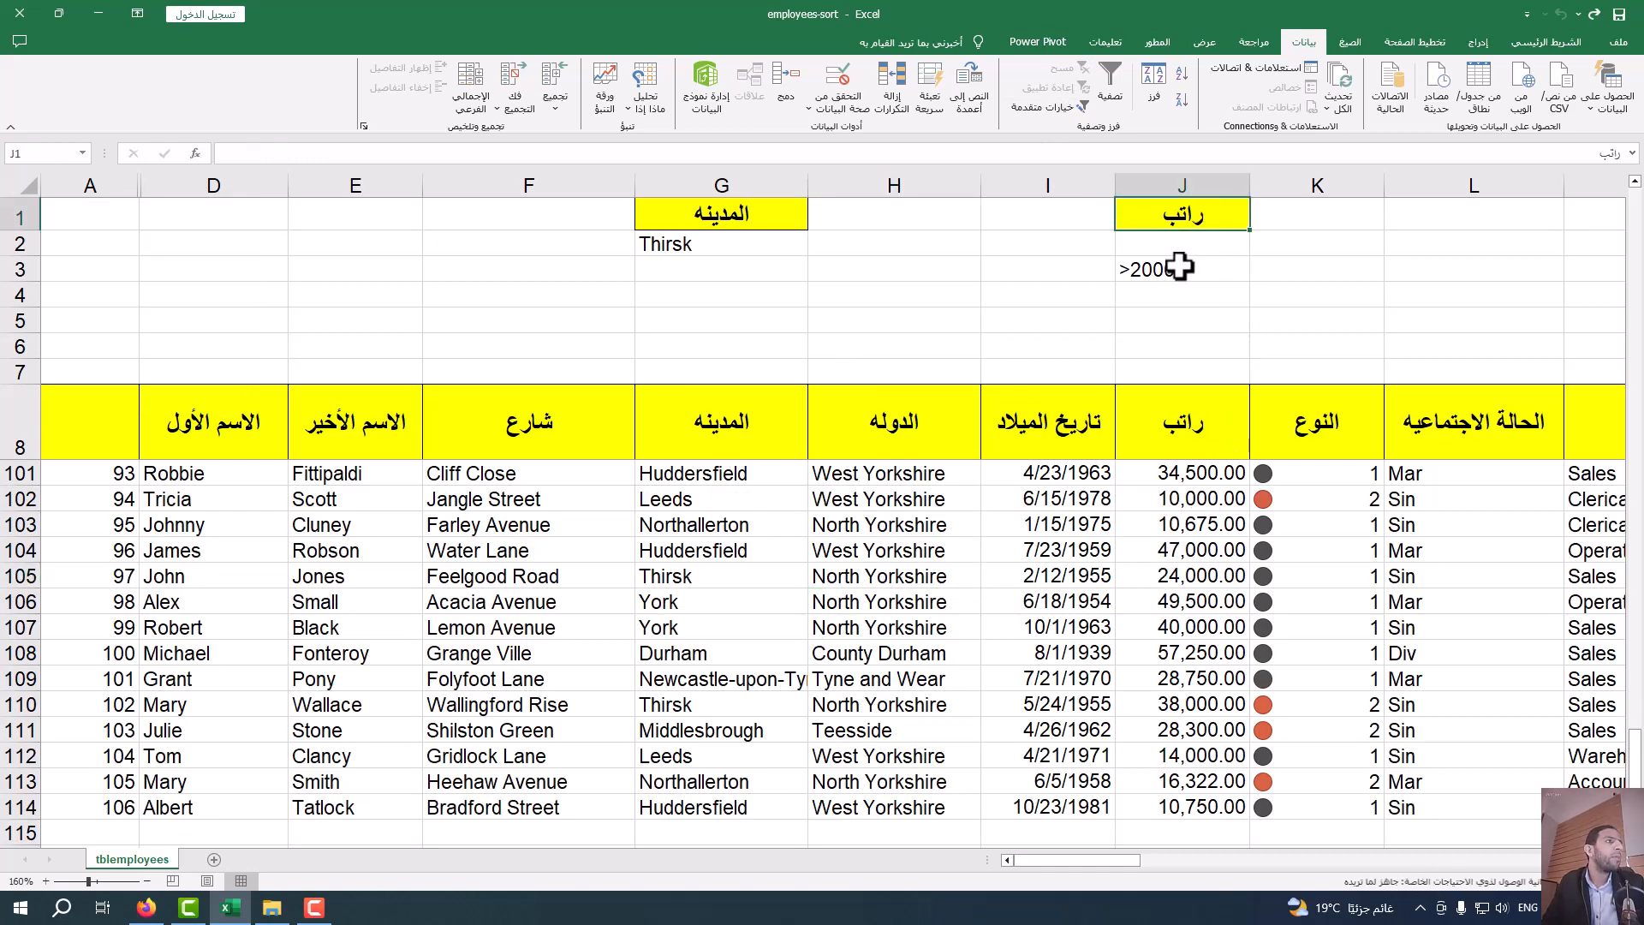
left_click(1180, 267)
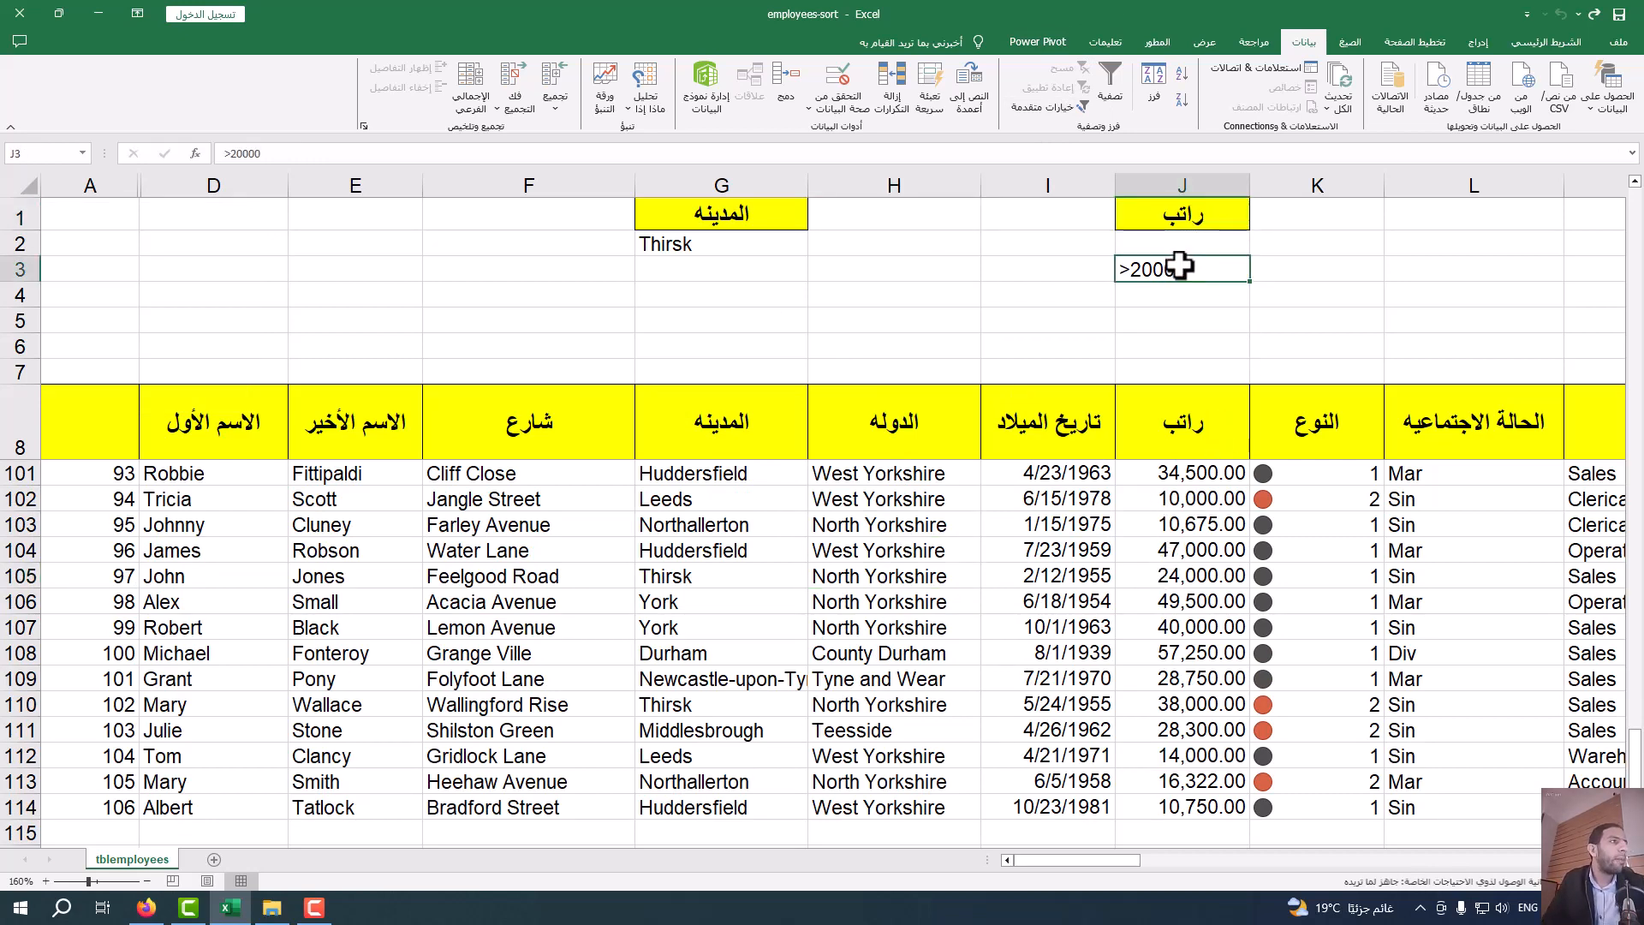
left_click_drag(1183, 258, 1183, 233)
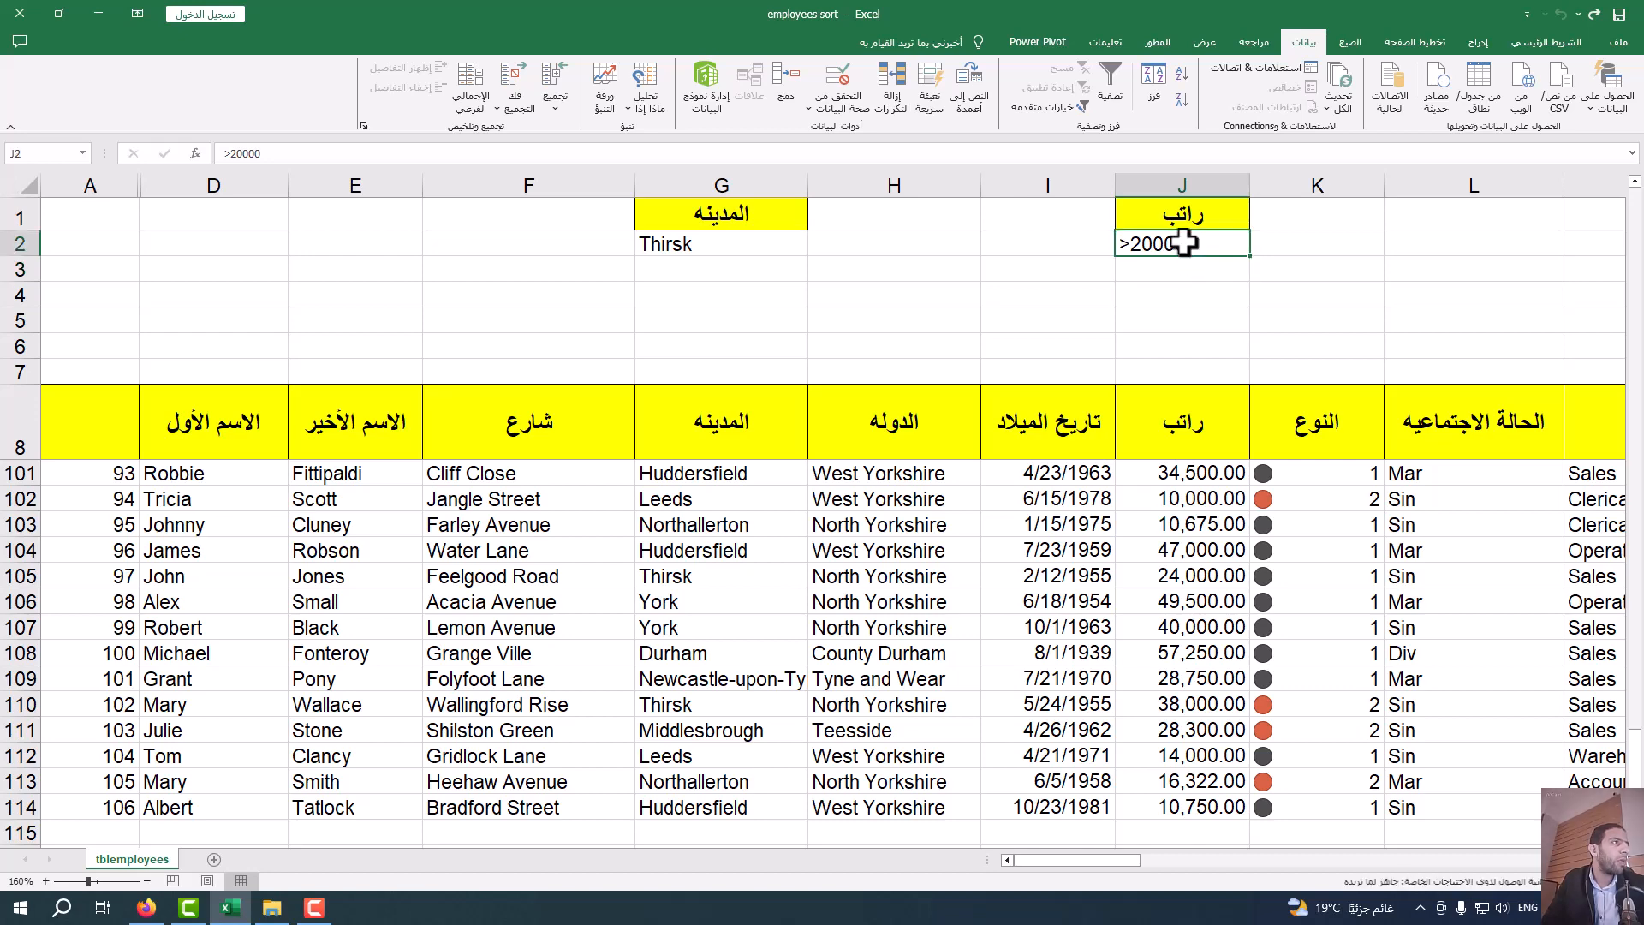
- Copy the الحالة الاجتماعيه header from L8 into L1 as an additional criteria header
left_click(1463, 419)
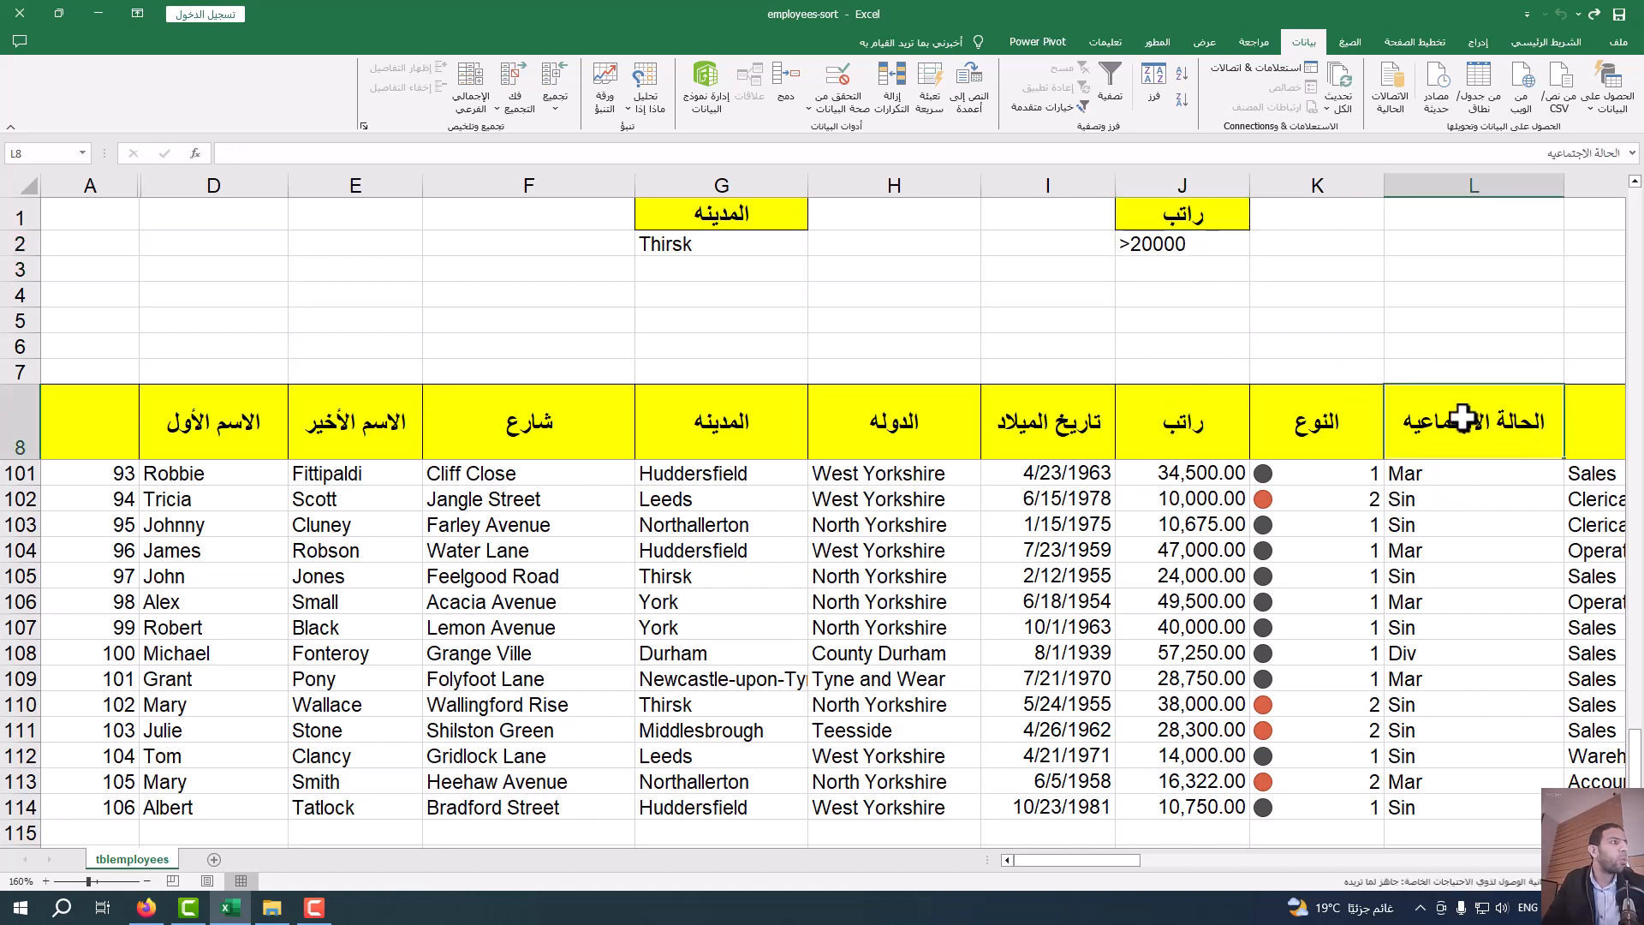
key("ctrl+c")
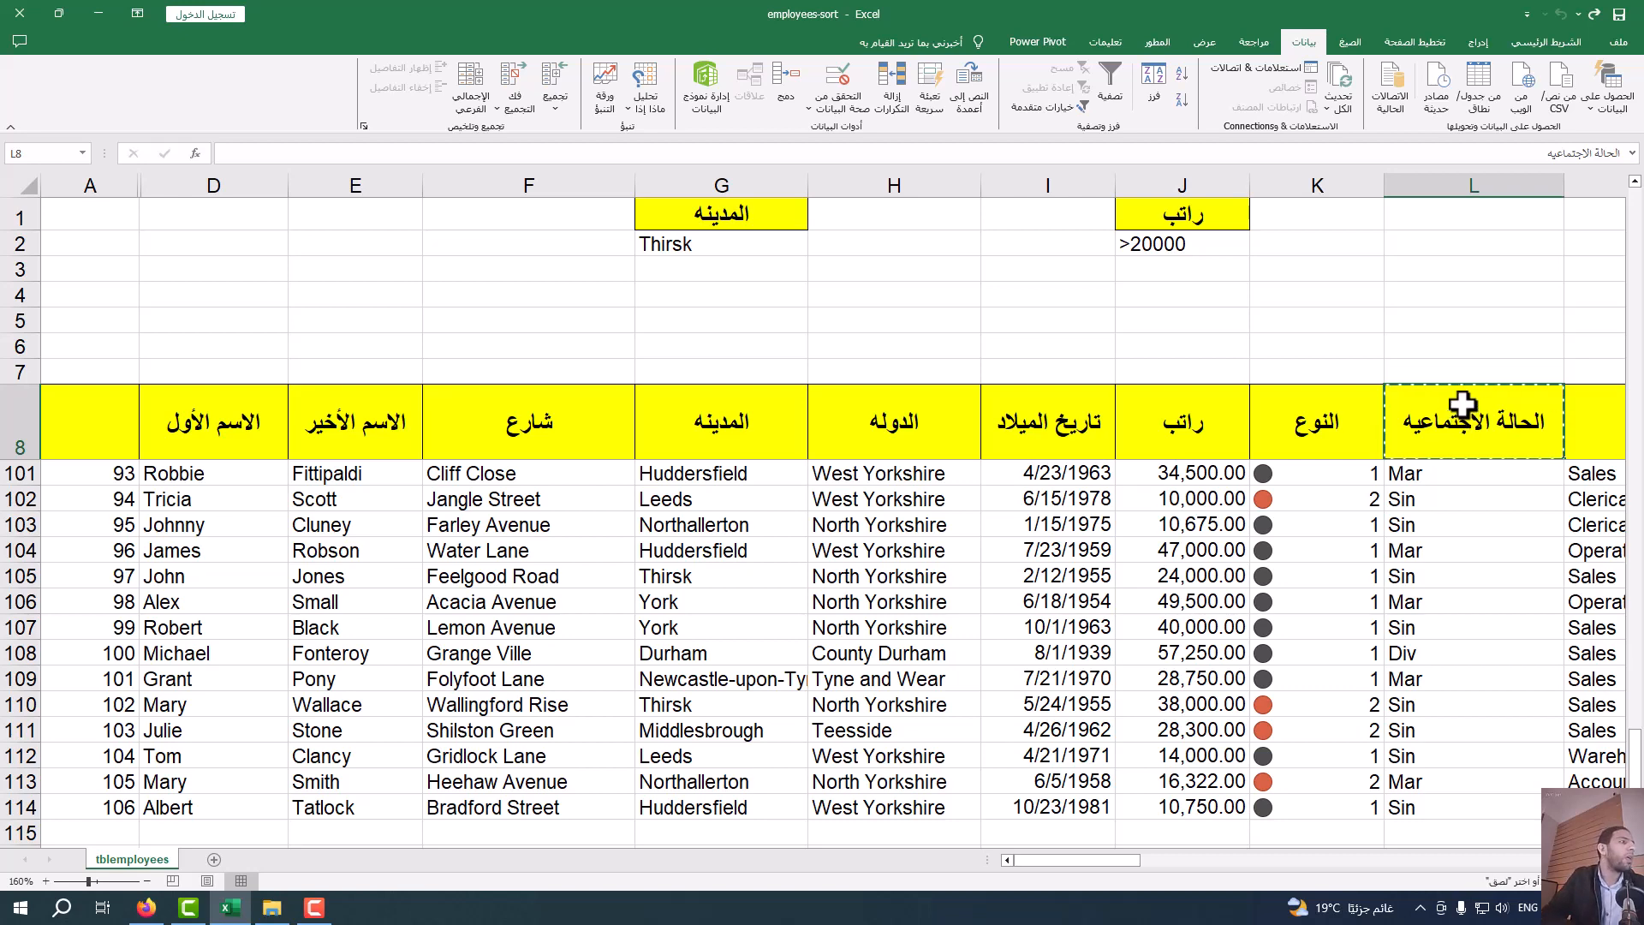
left_click(1456, 210)
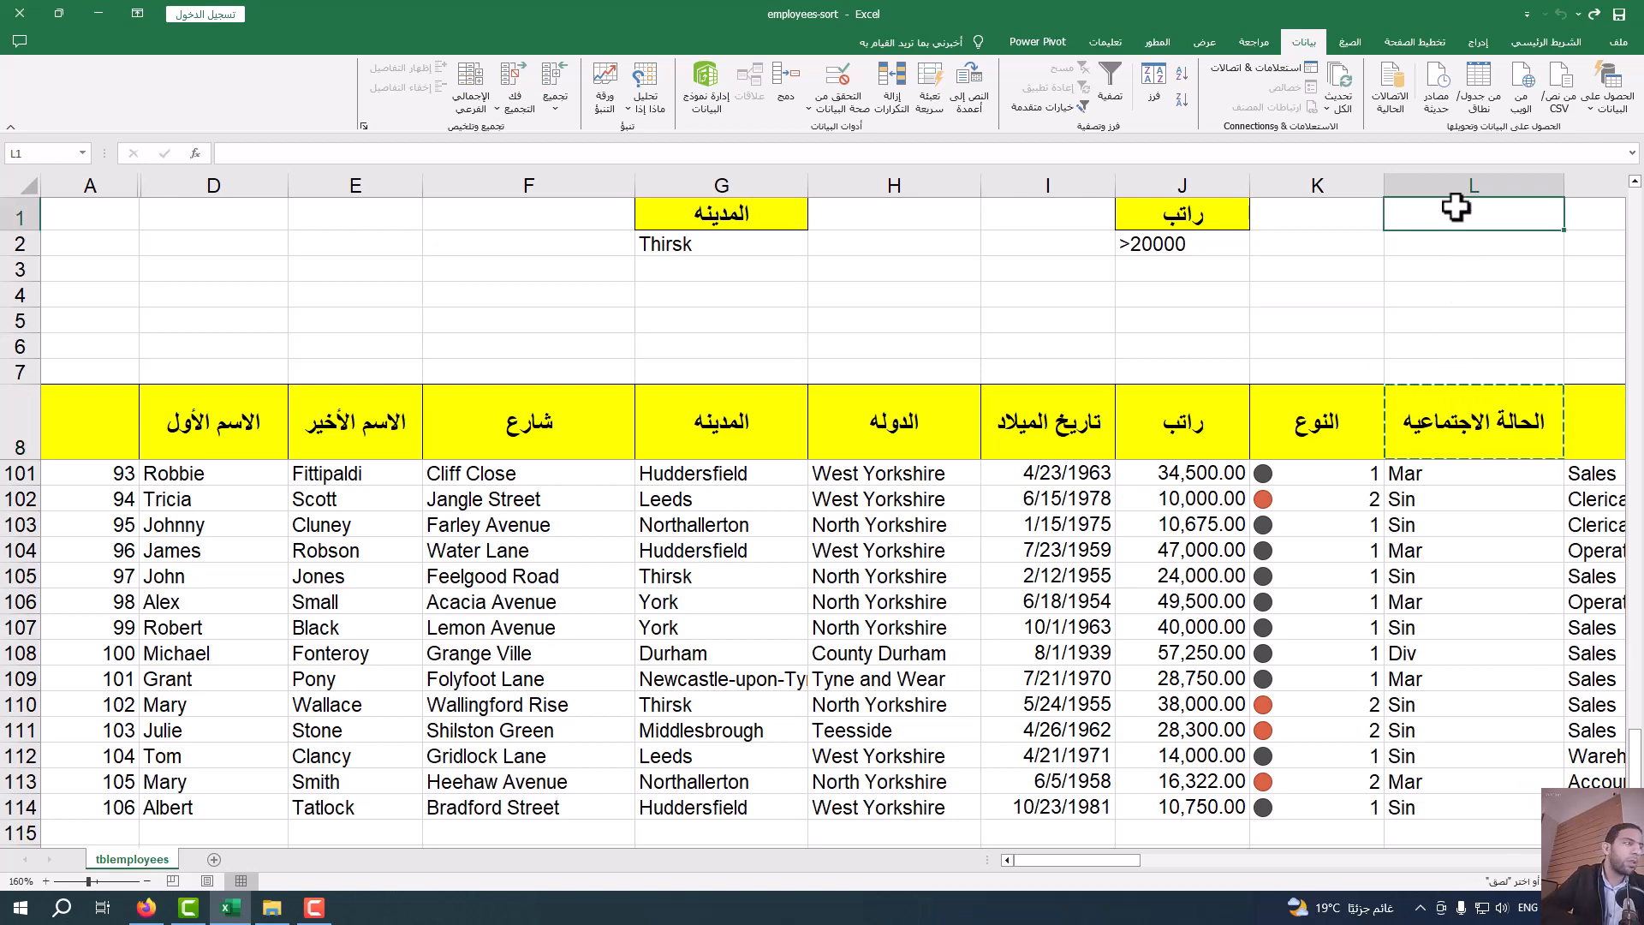
key("ctrl+v")
left_click(1466, 249)
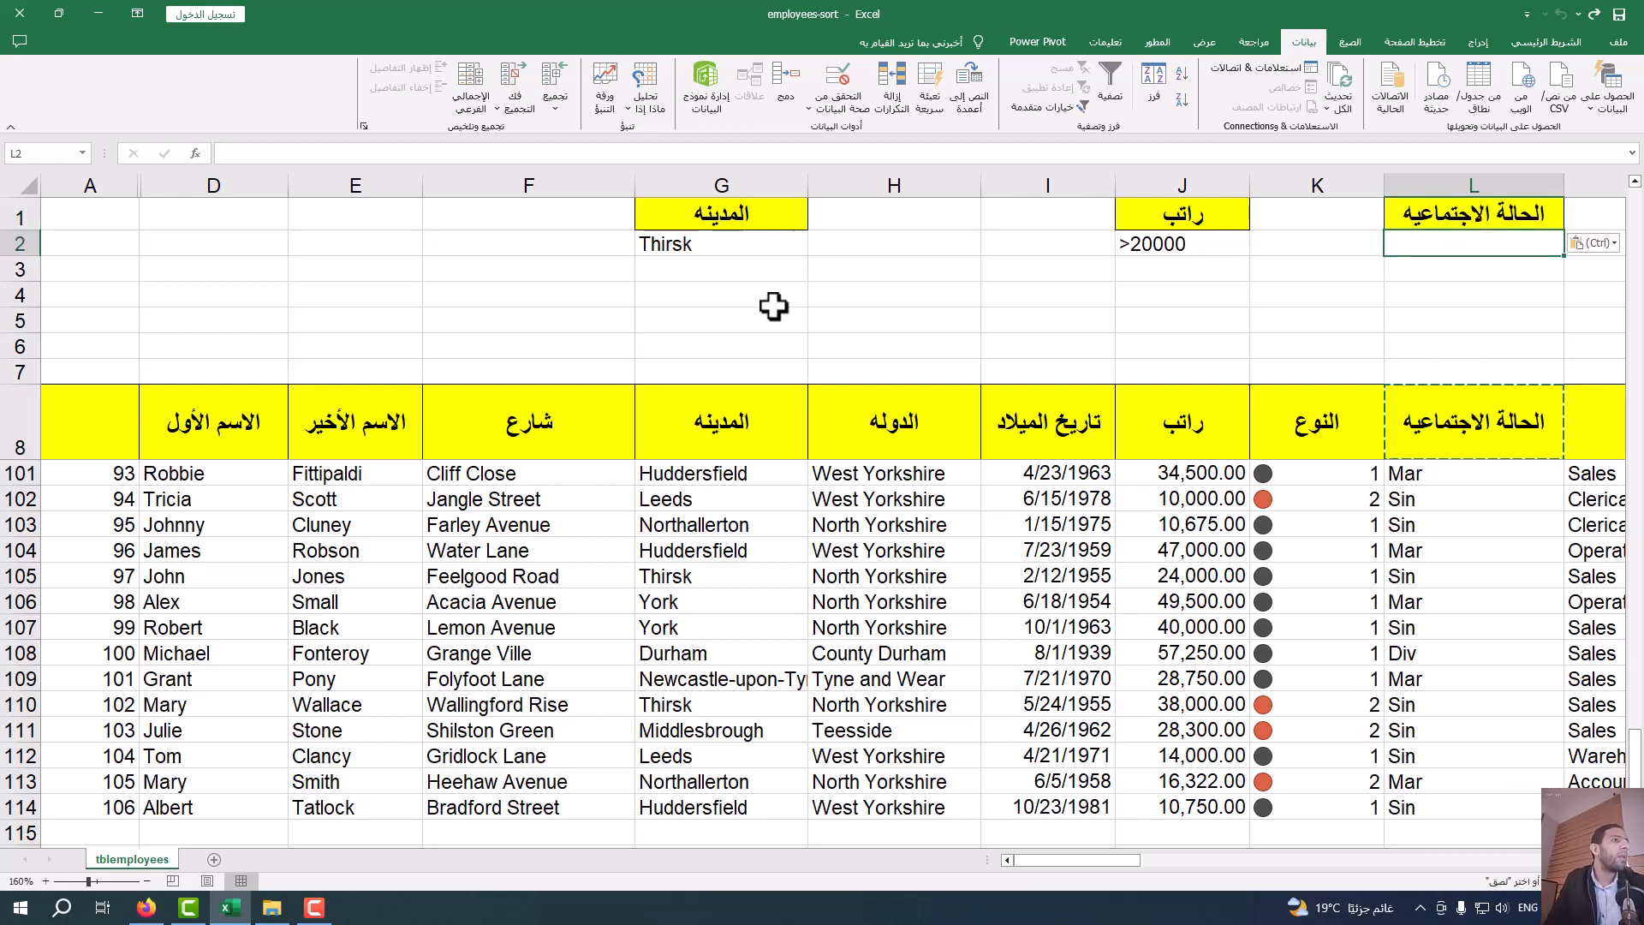
- Copy the الدوله header from H8 into H1 as another criteria header
left_click(872, 425)
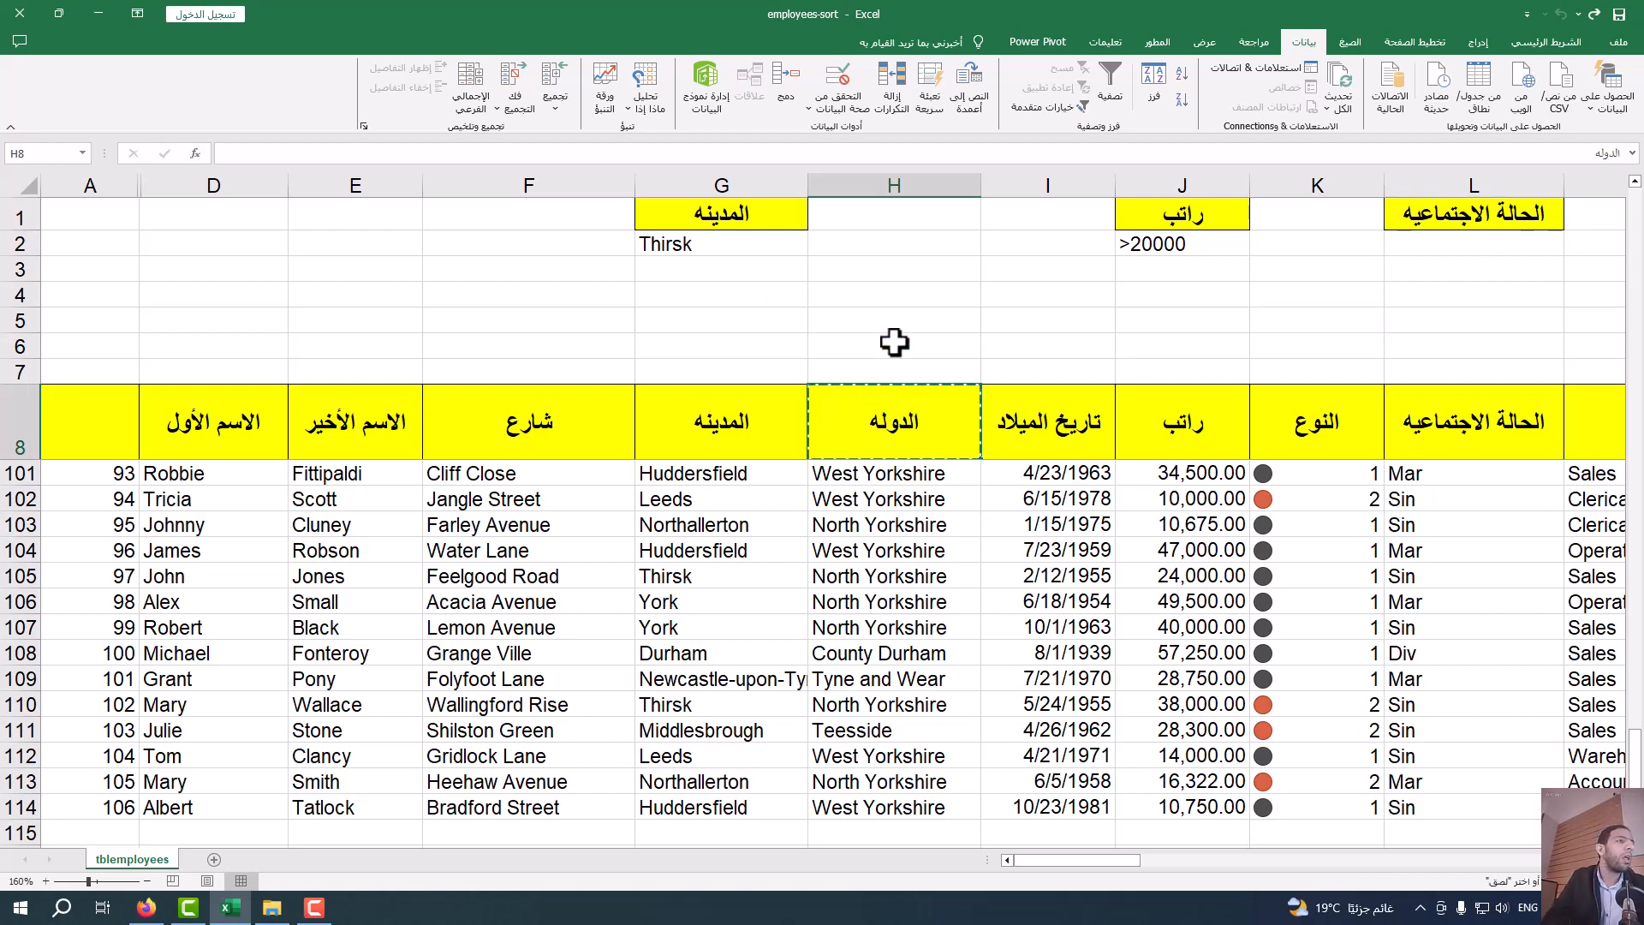
left_click(945, 212)
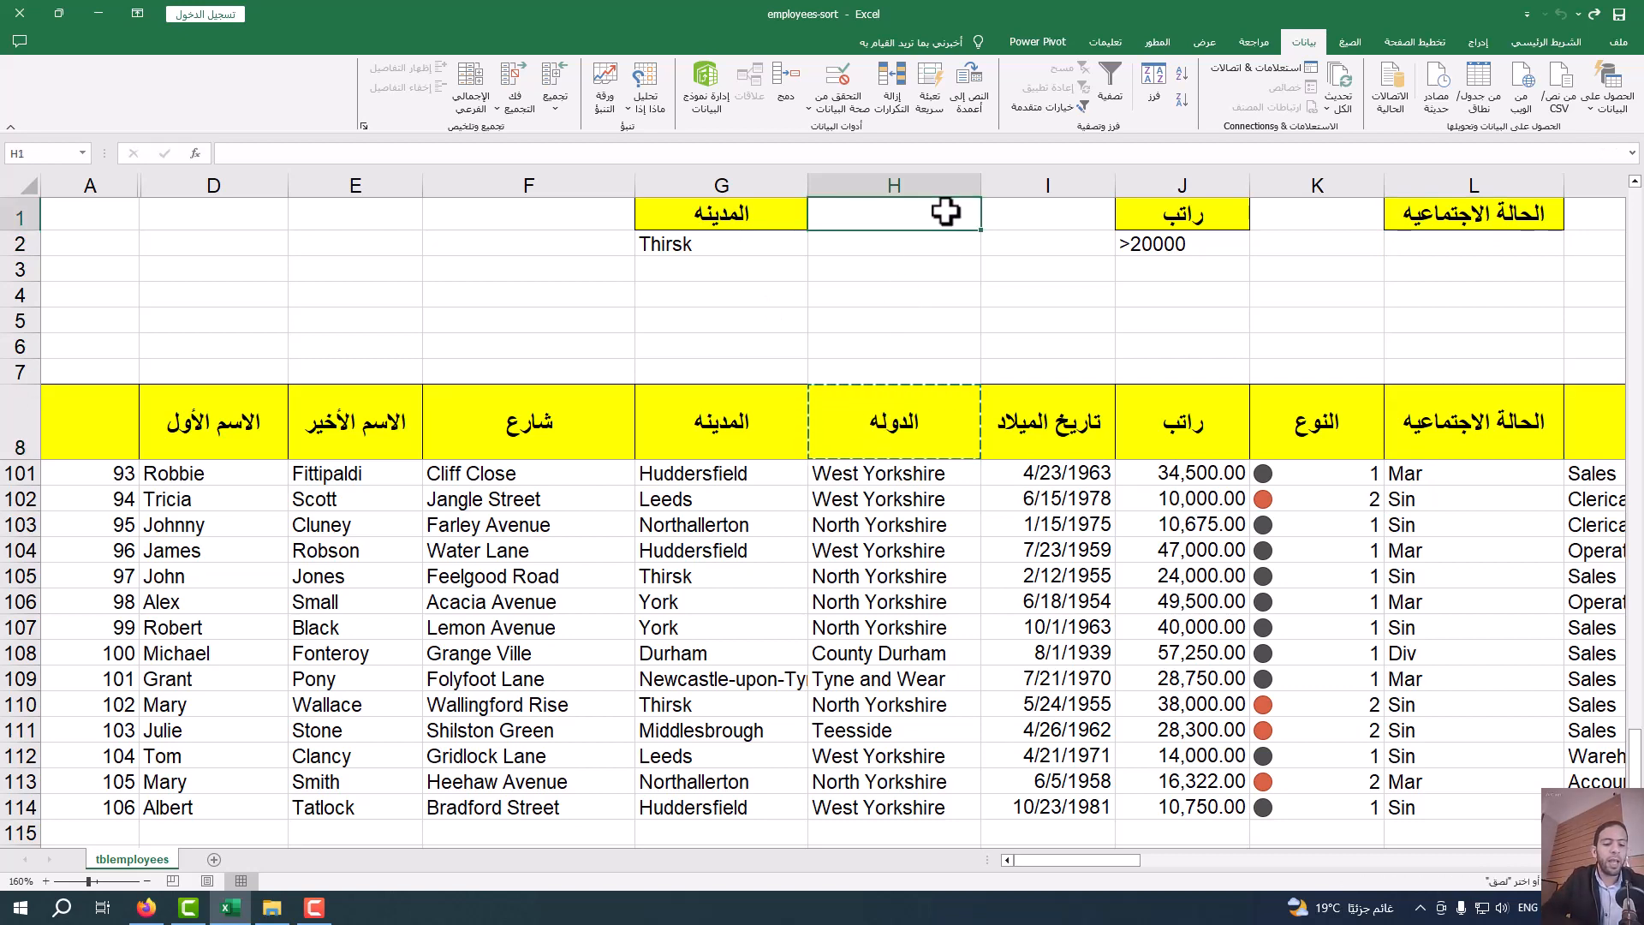
key("ctrl+v")
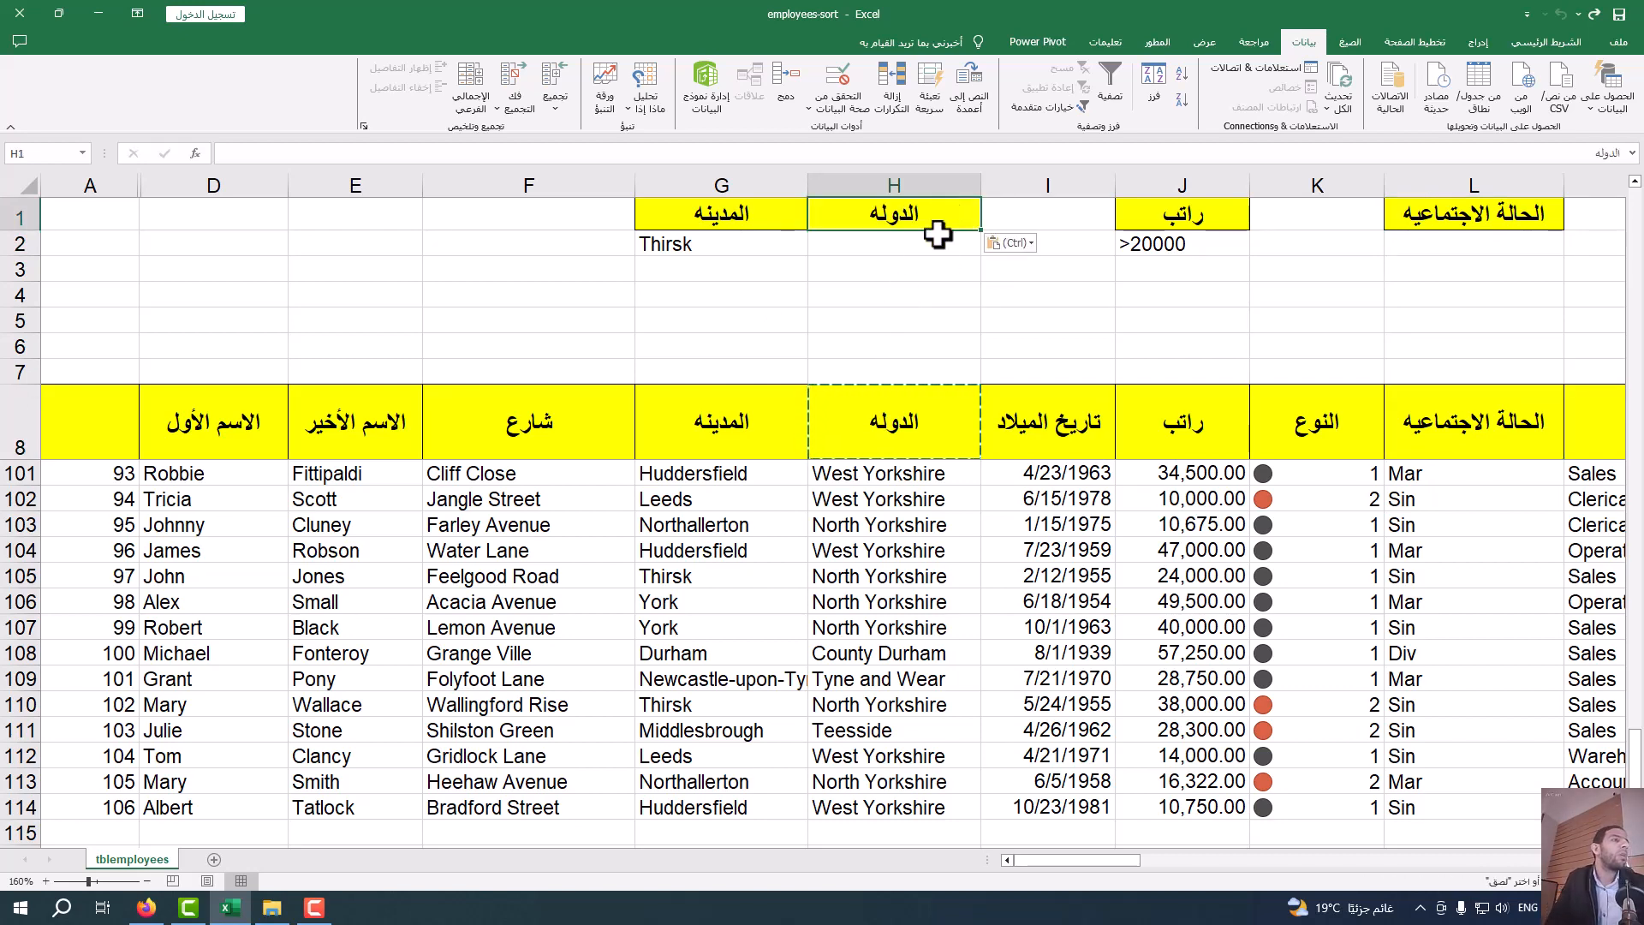
left_click(938, 242)
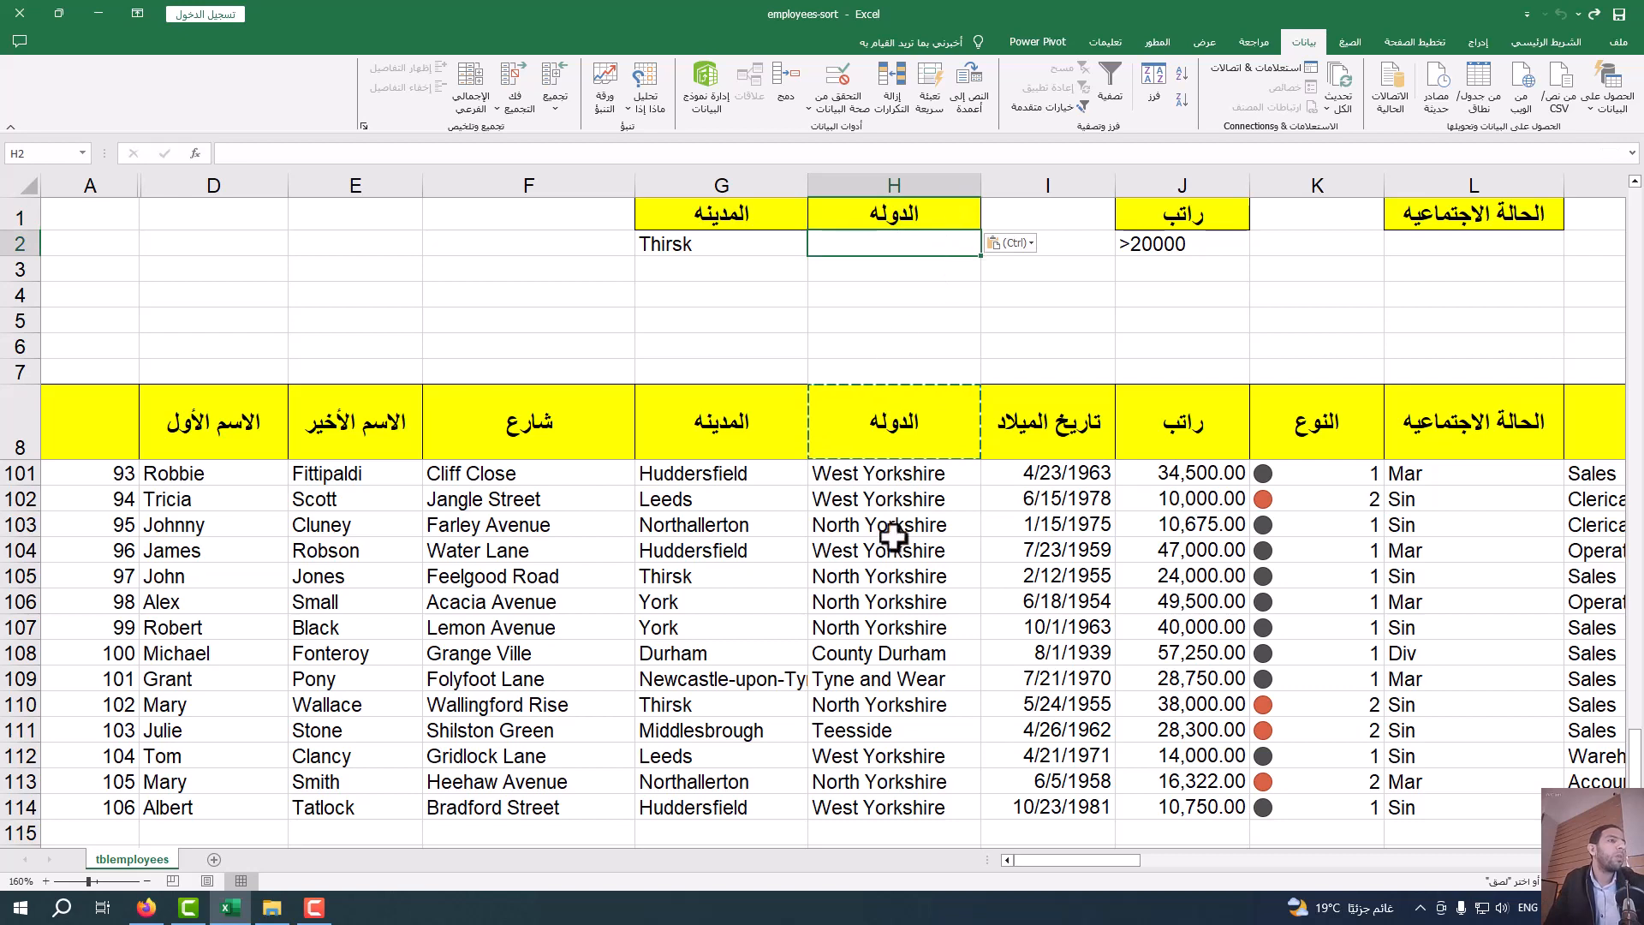
- Copy North Yorkshire from H33 into H2 as the الدوله criterion and delete the Thirsk criterion from G2
left_click(894, 576)
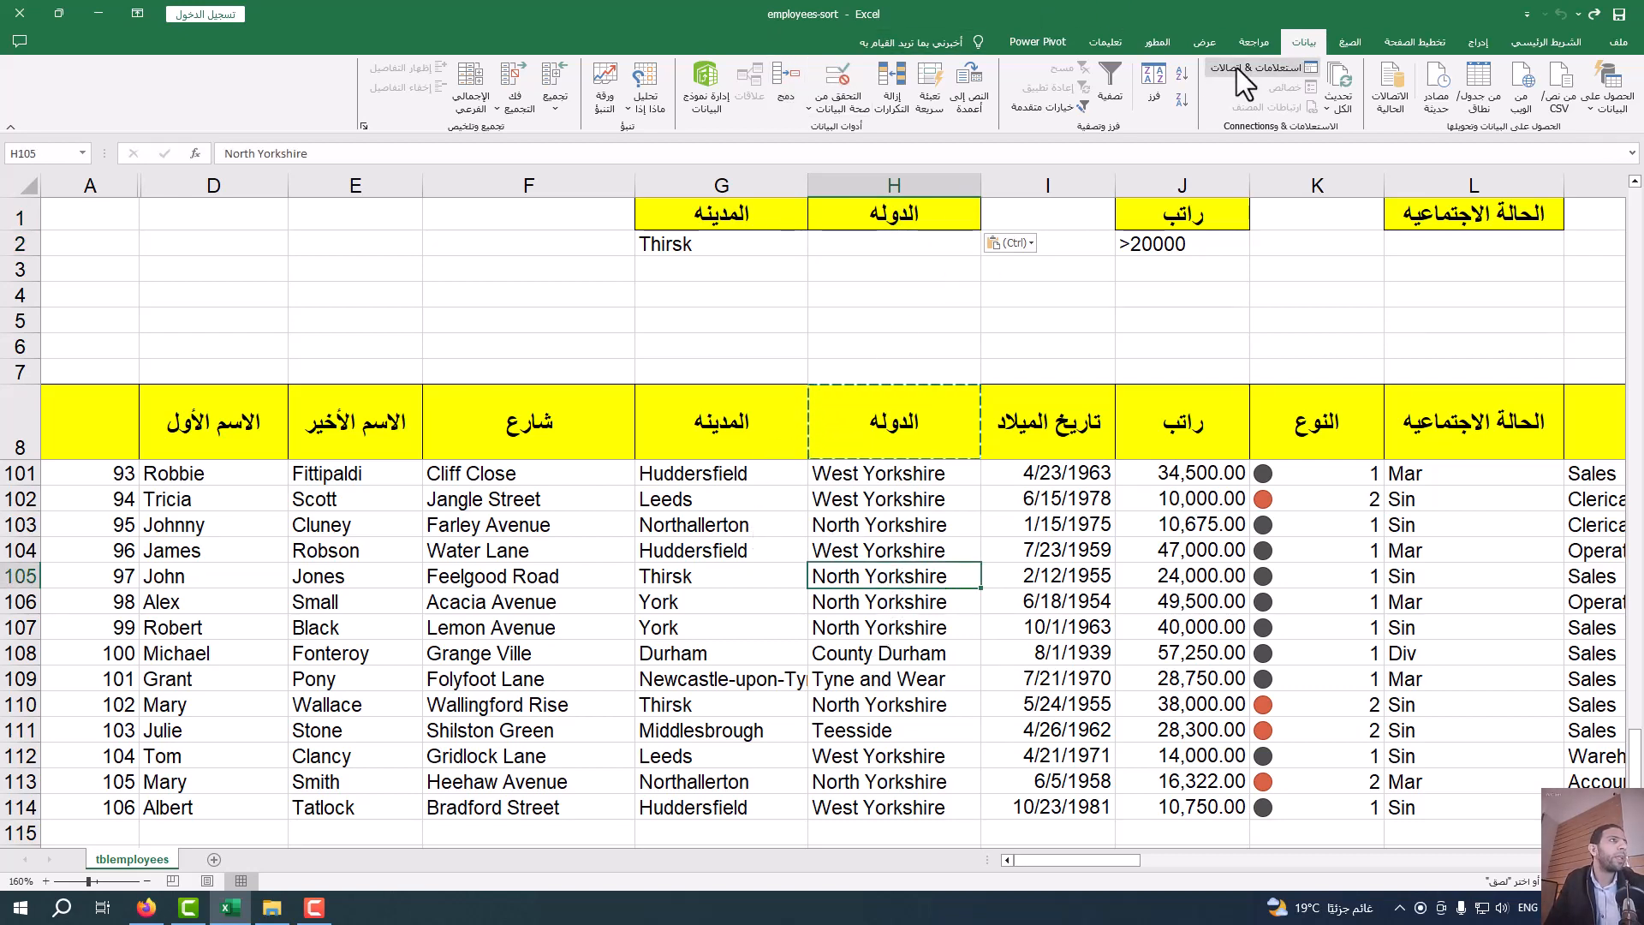
left_click(986, 704)
scroll(889, 679, "down", 6)
scroll(889, 678, "up", 20)
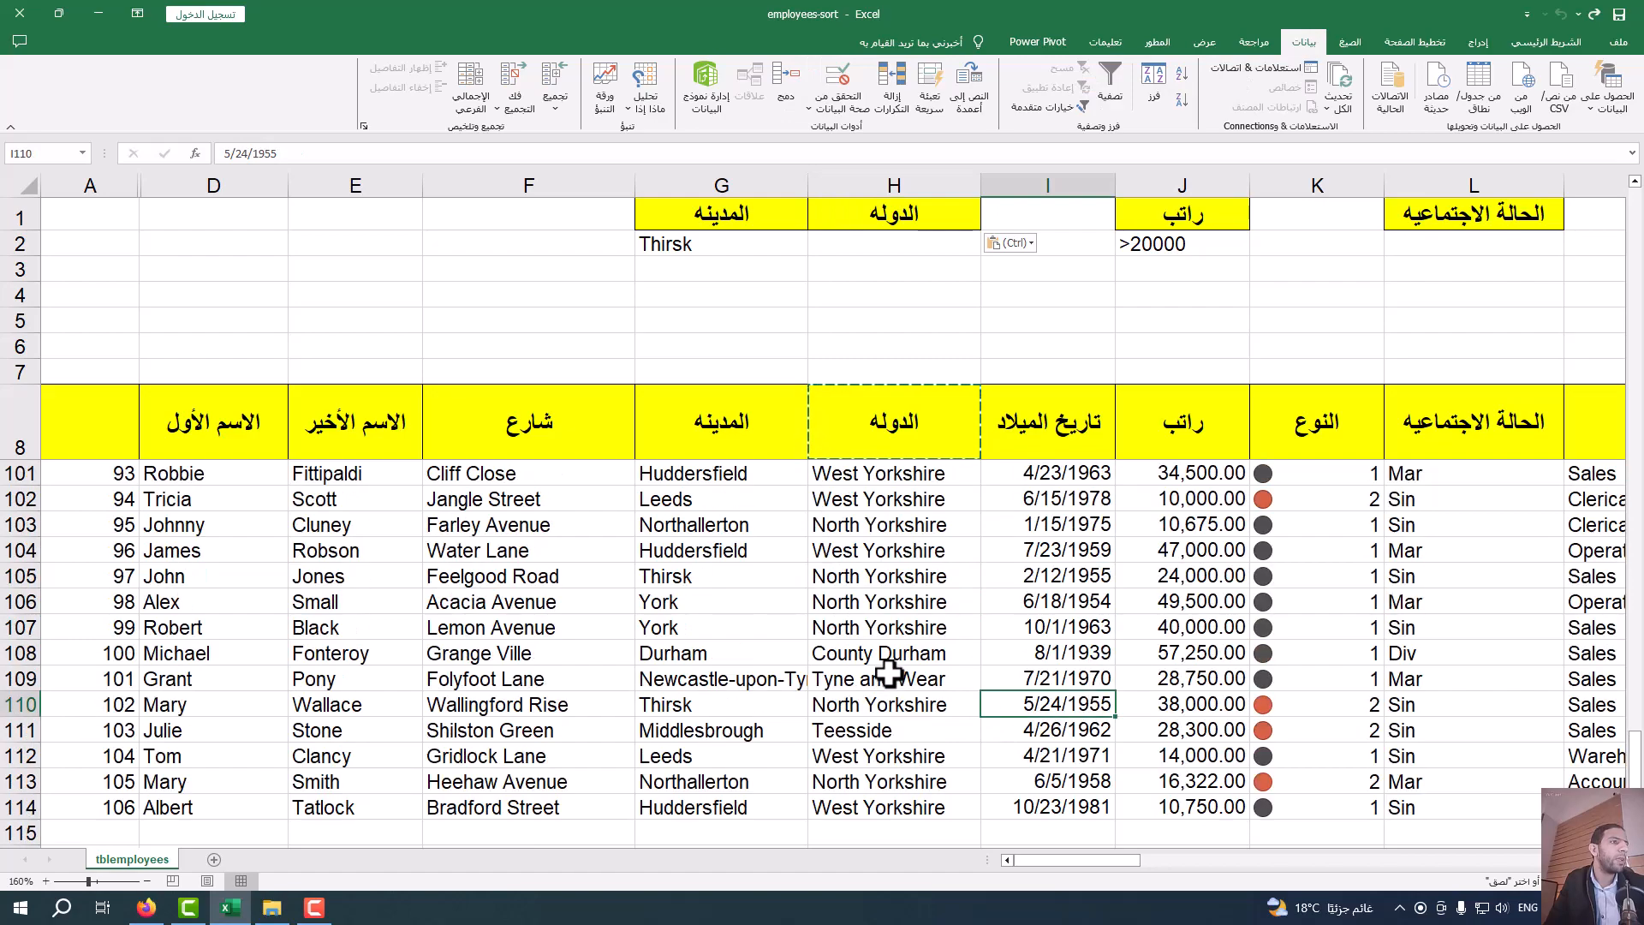
scroll(886, 628, "down", 4)
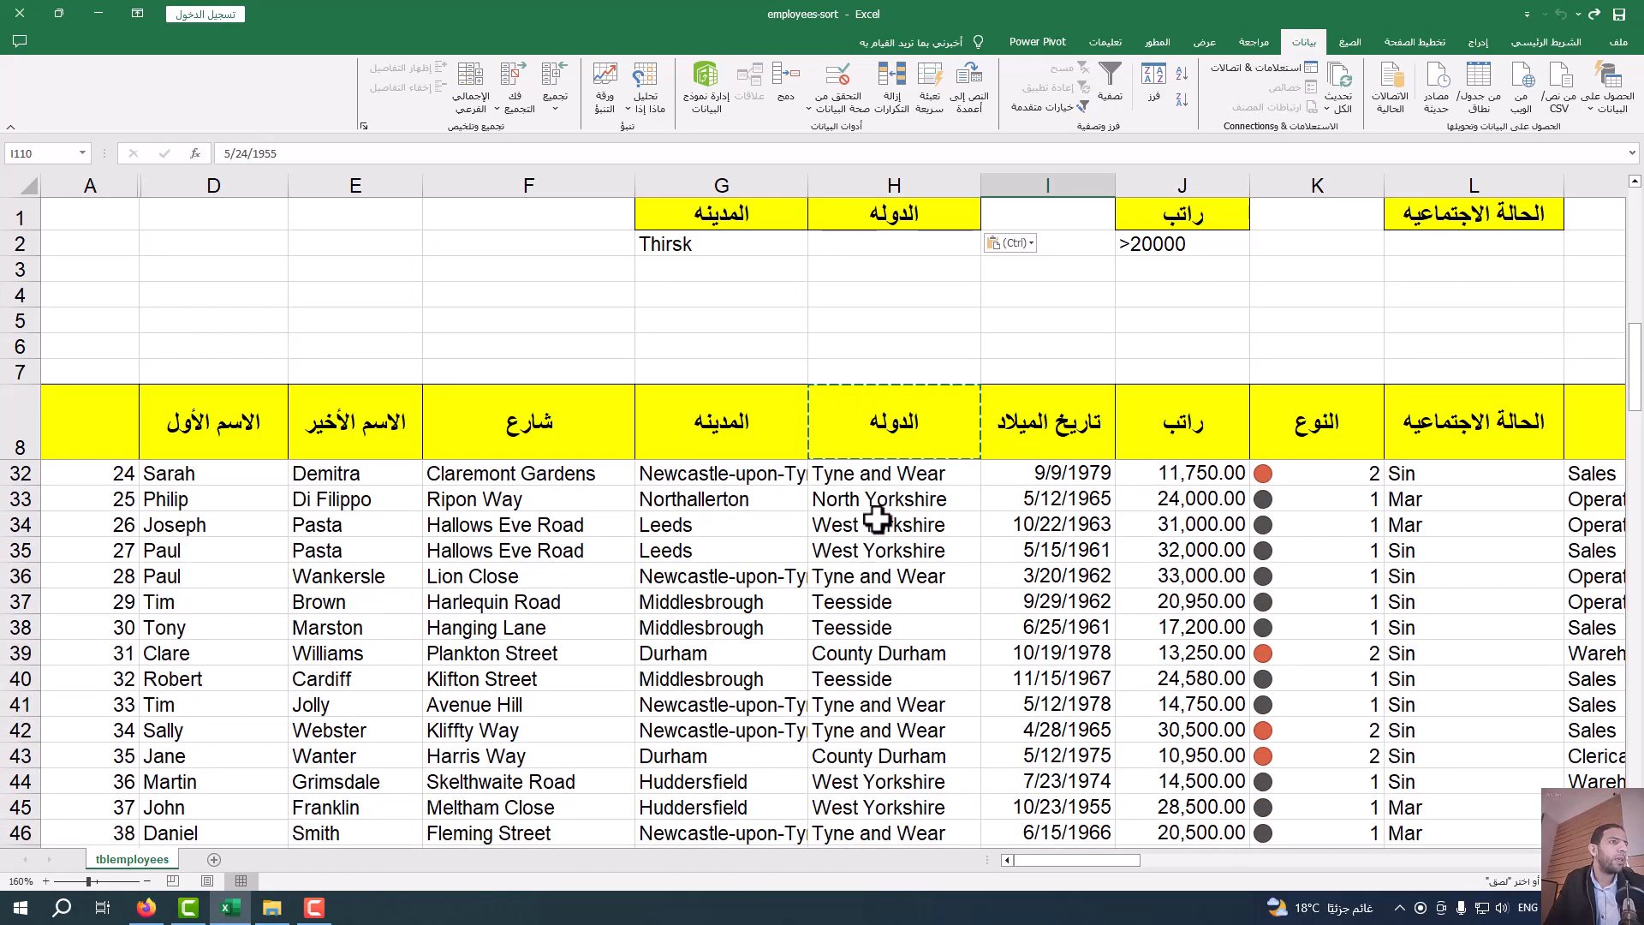
left_click(882, 499)
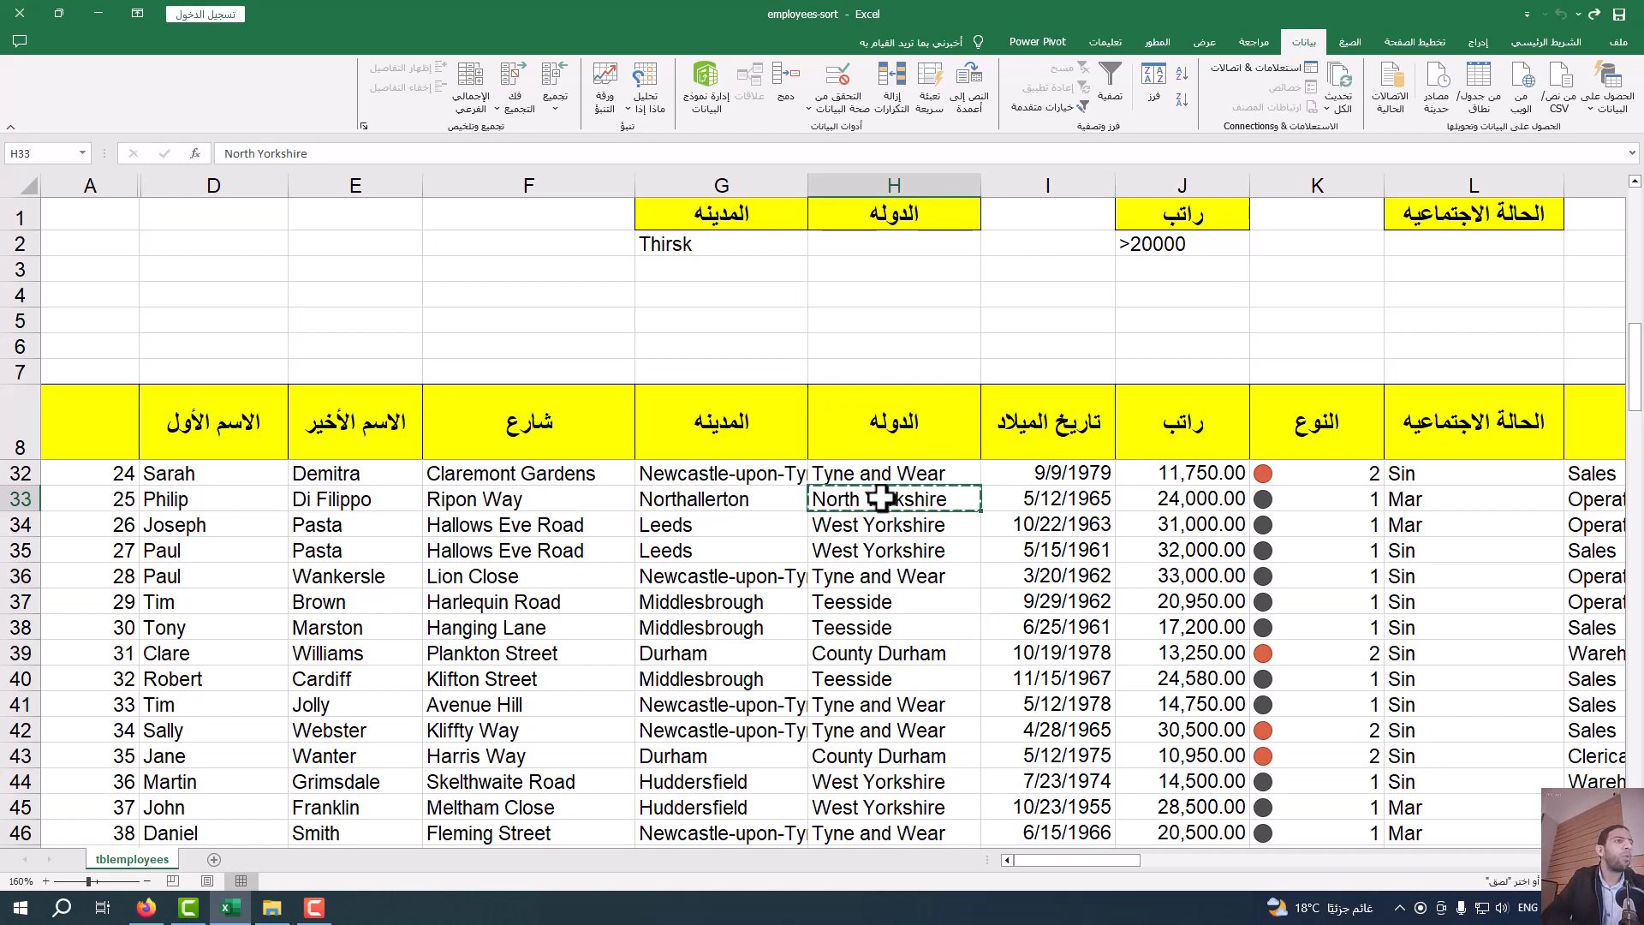
left_click(921, 221)
left_click(919, 244)
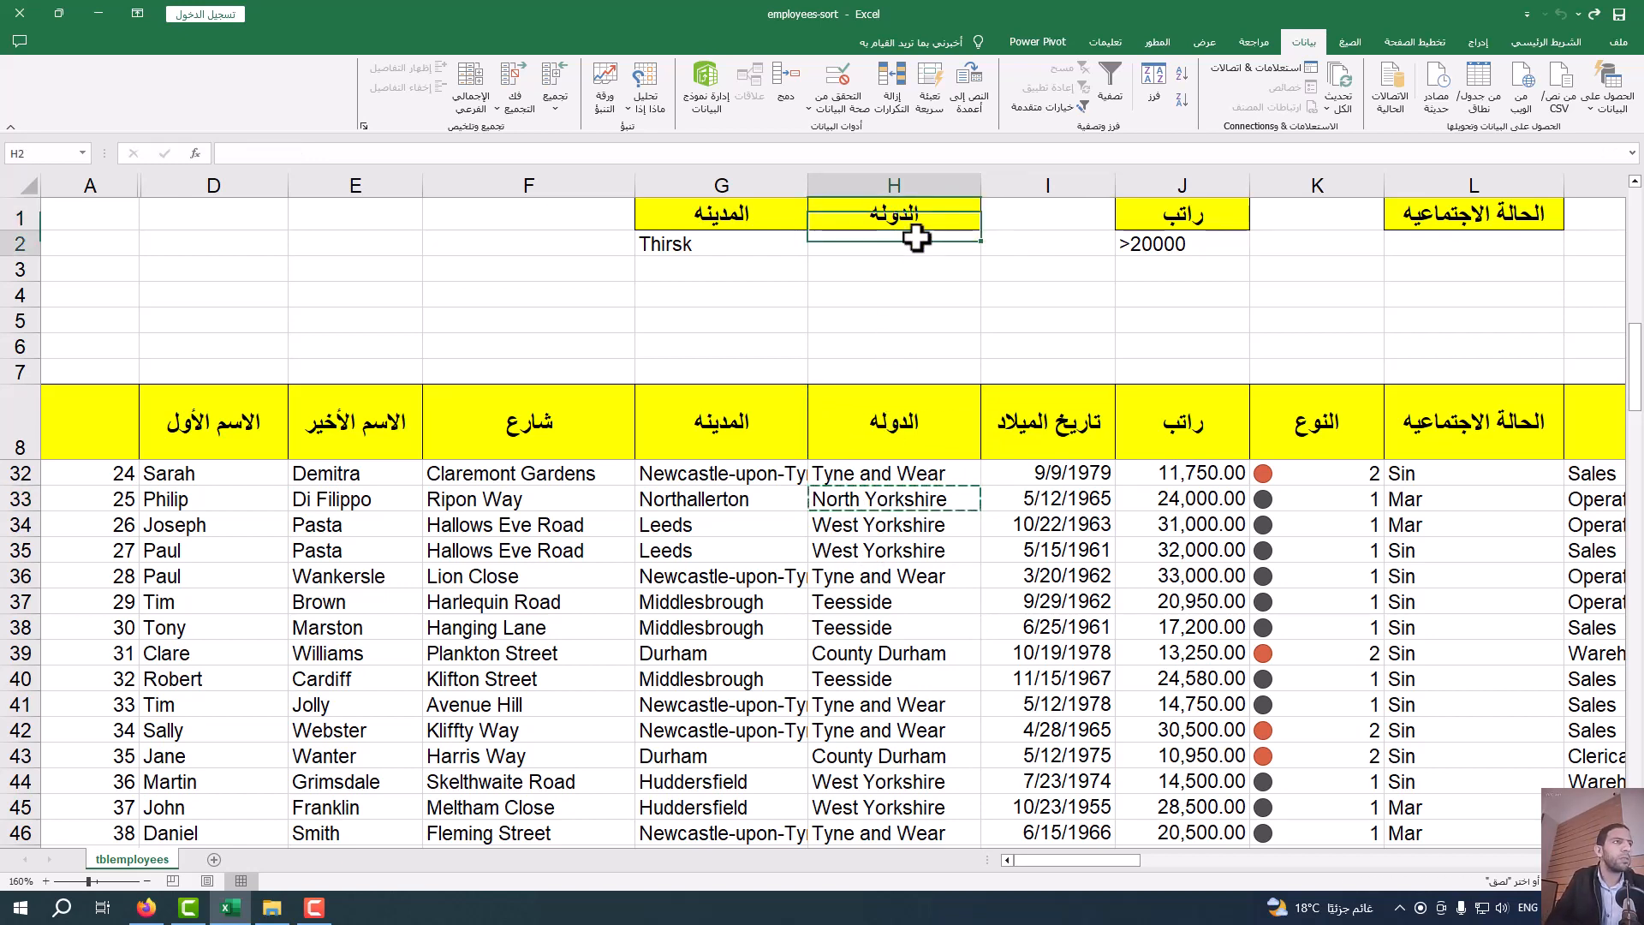
key("ctrl+v")
left_click(695, 246)
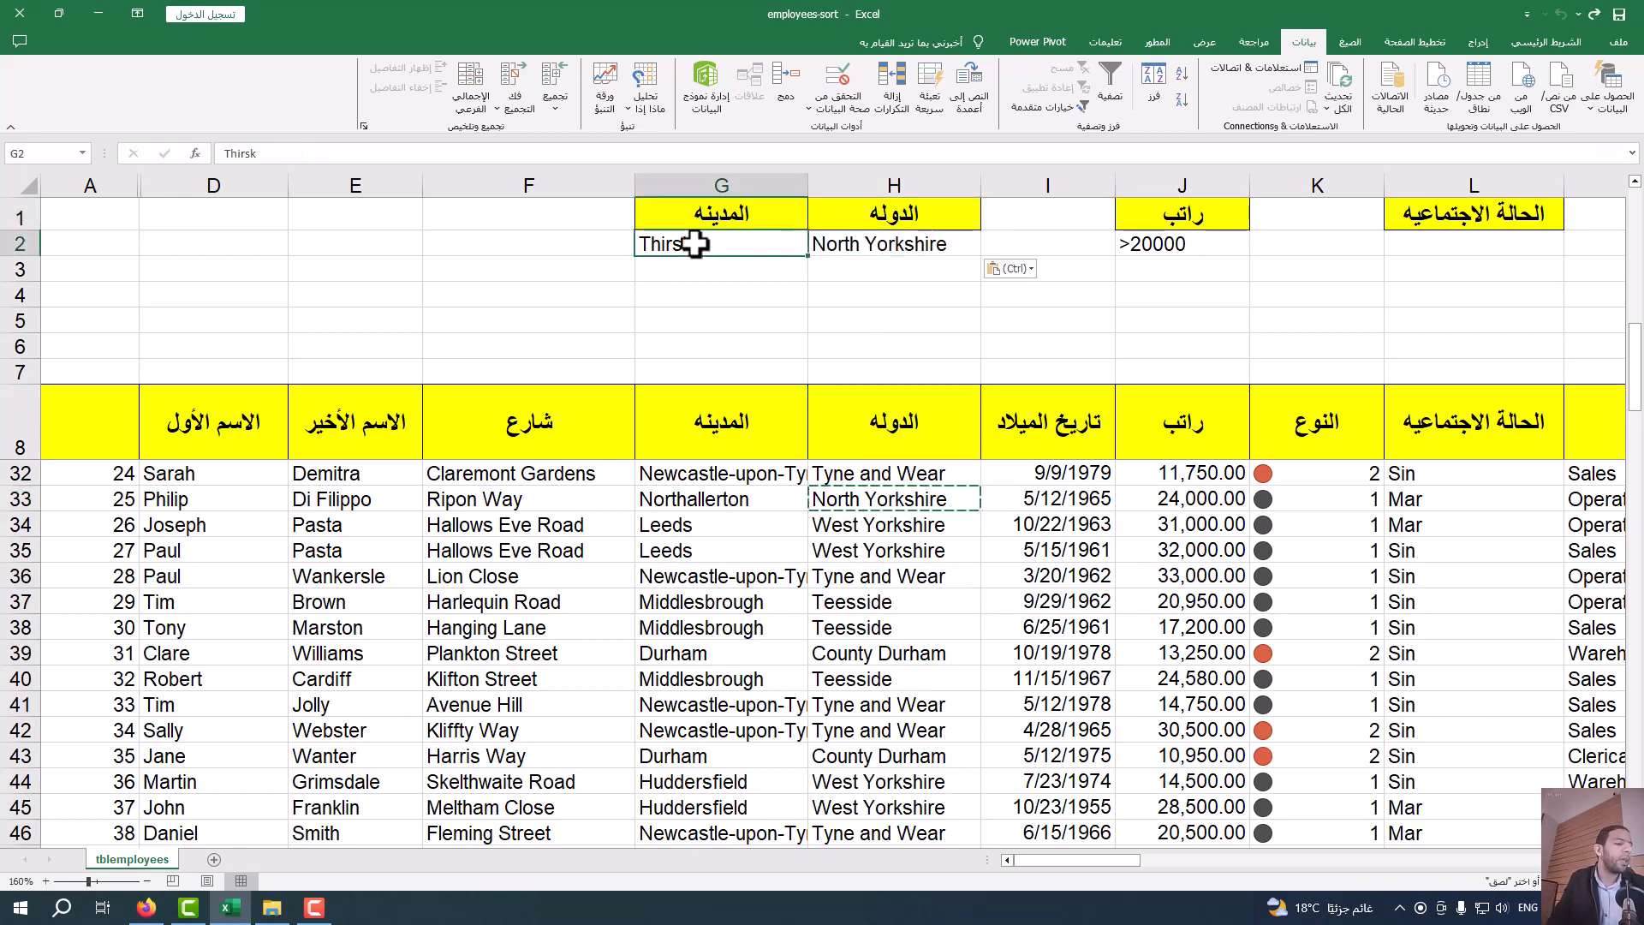
key("Delete")
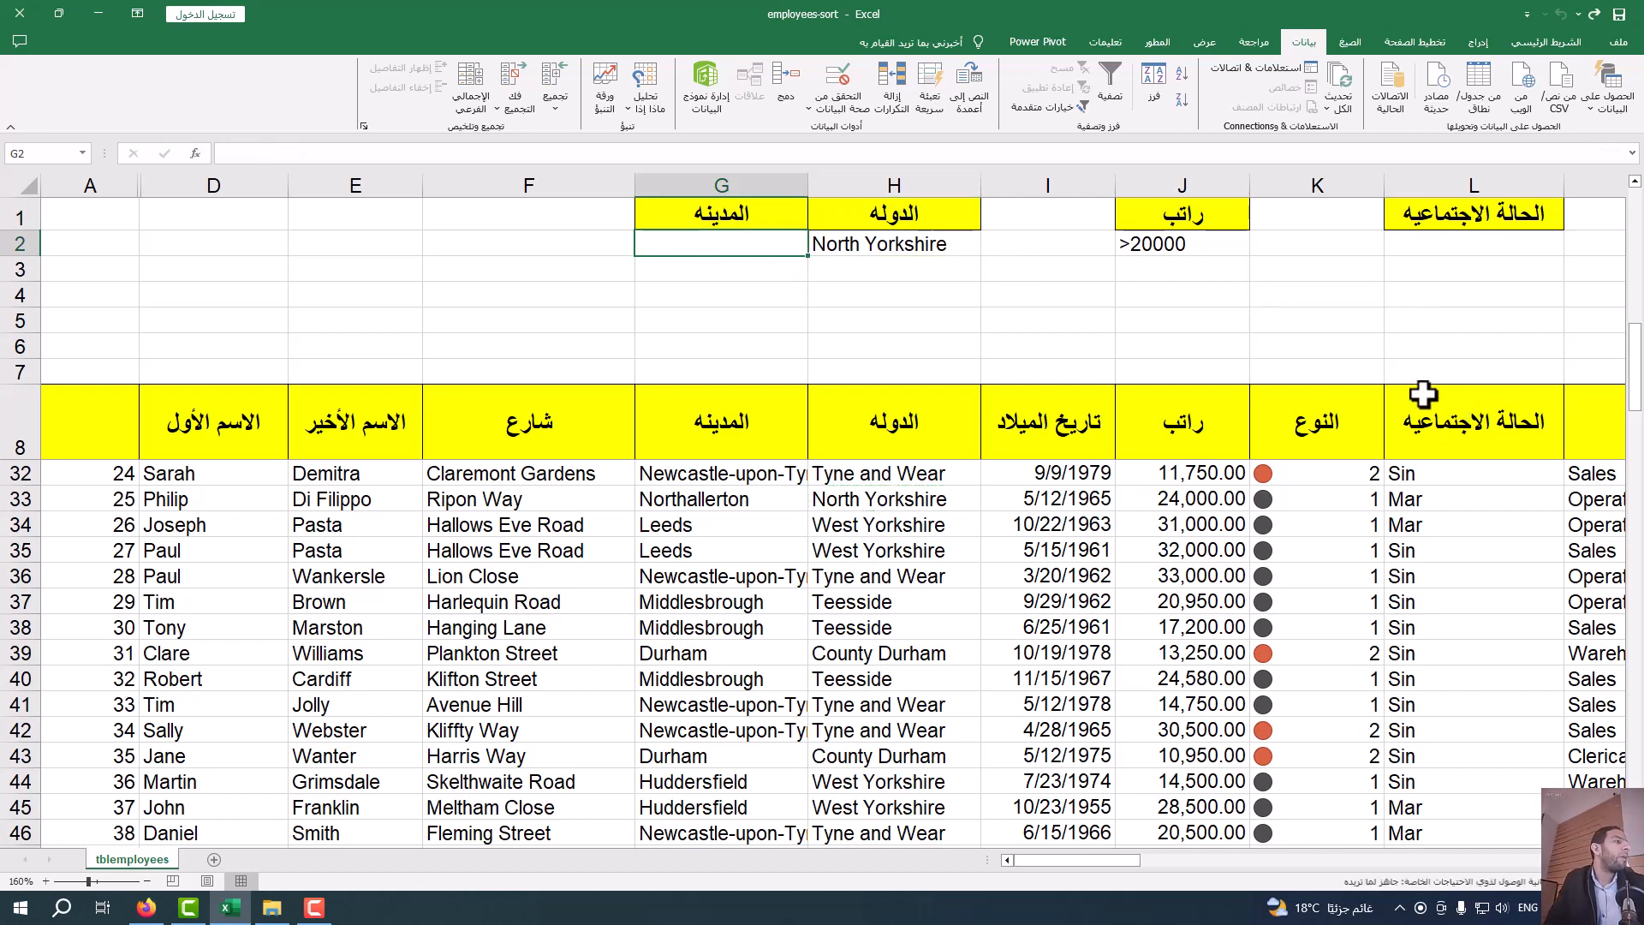
- Copy the Sin value from L32 into L2 as the الحالة الاجتماعيه criterion
left_click(1424, 471)
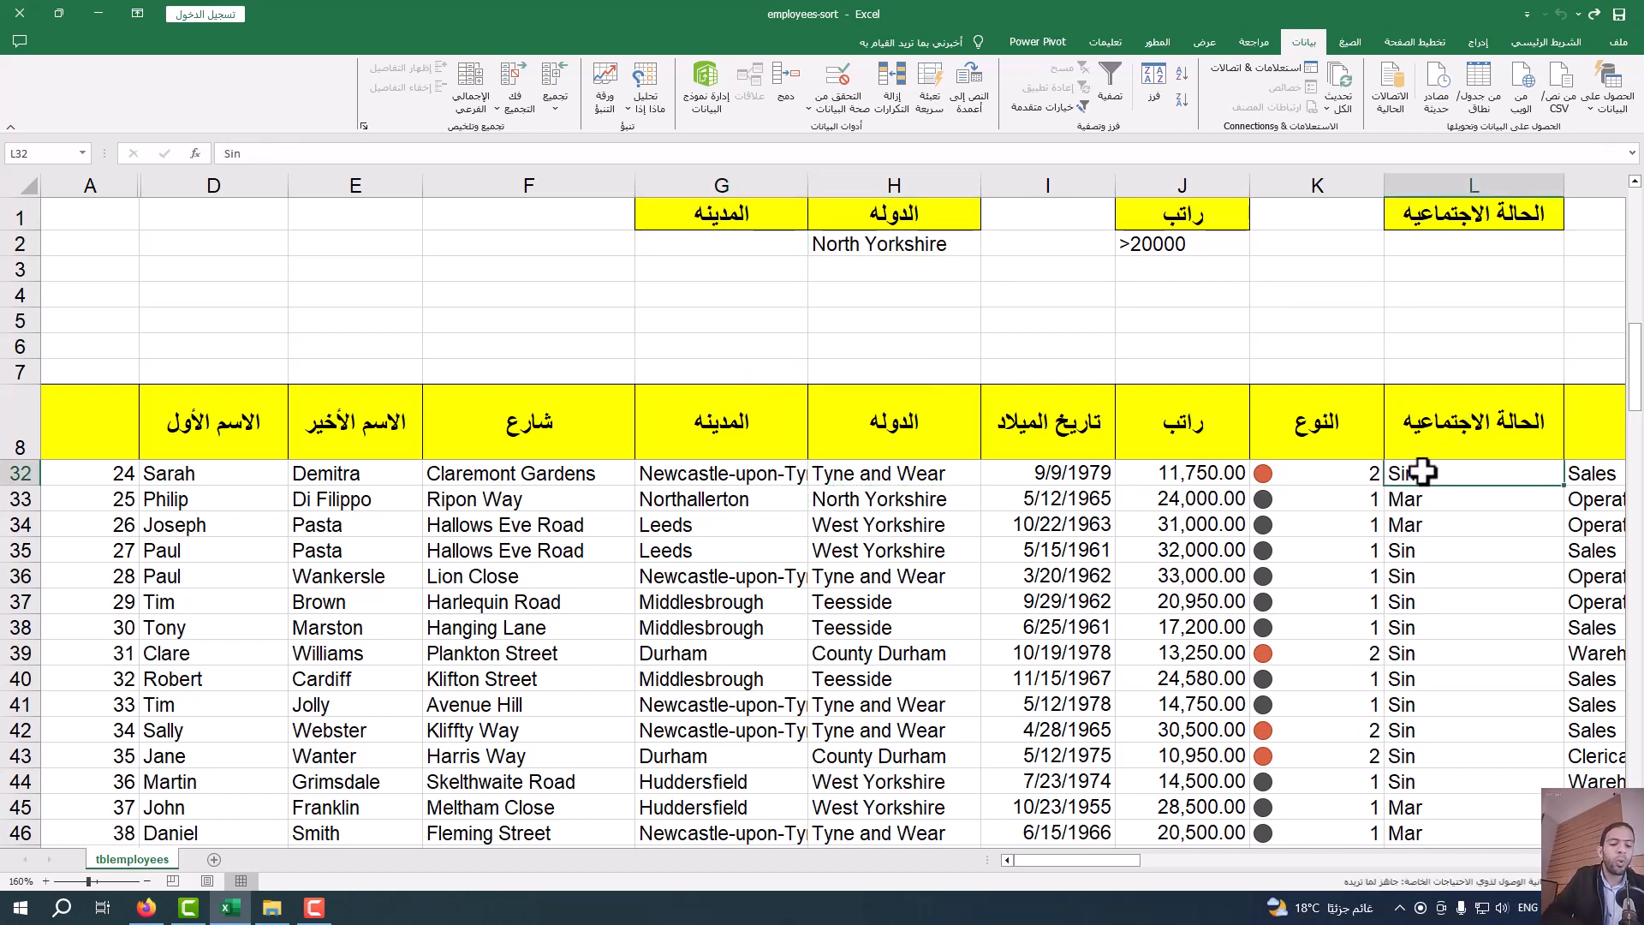
key("ctrl+c")
left_click(1454, 242)
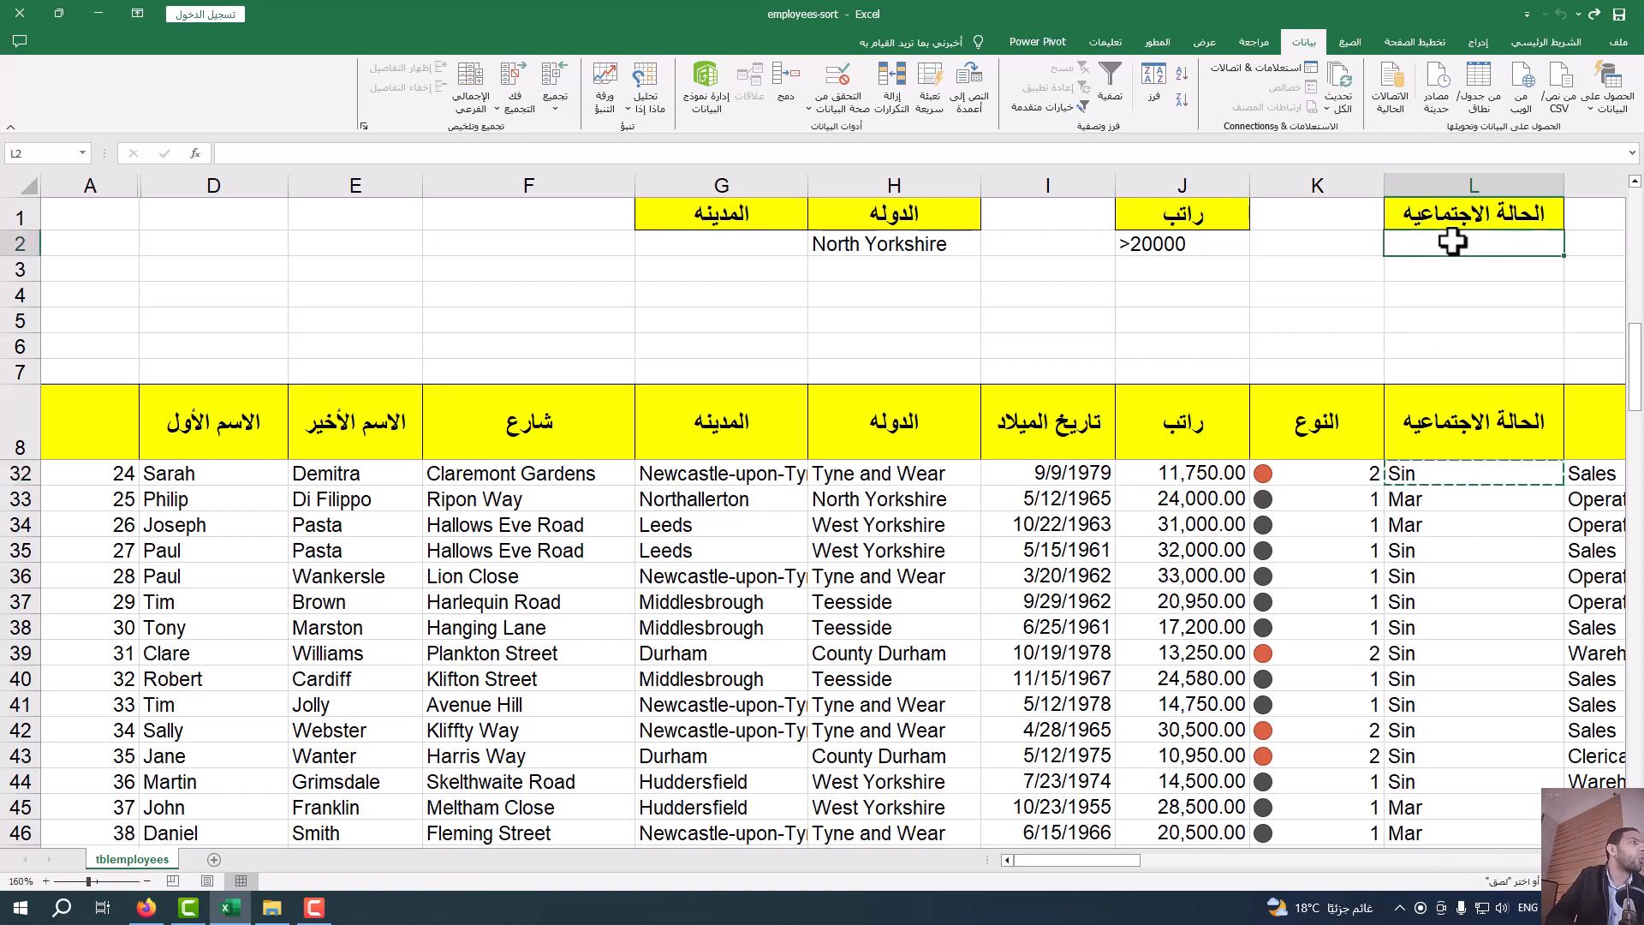
key("ctrl+v")
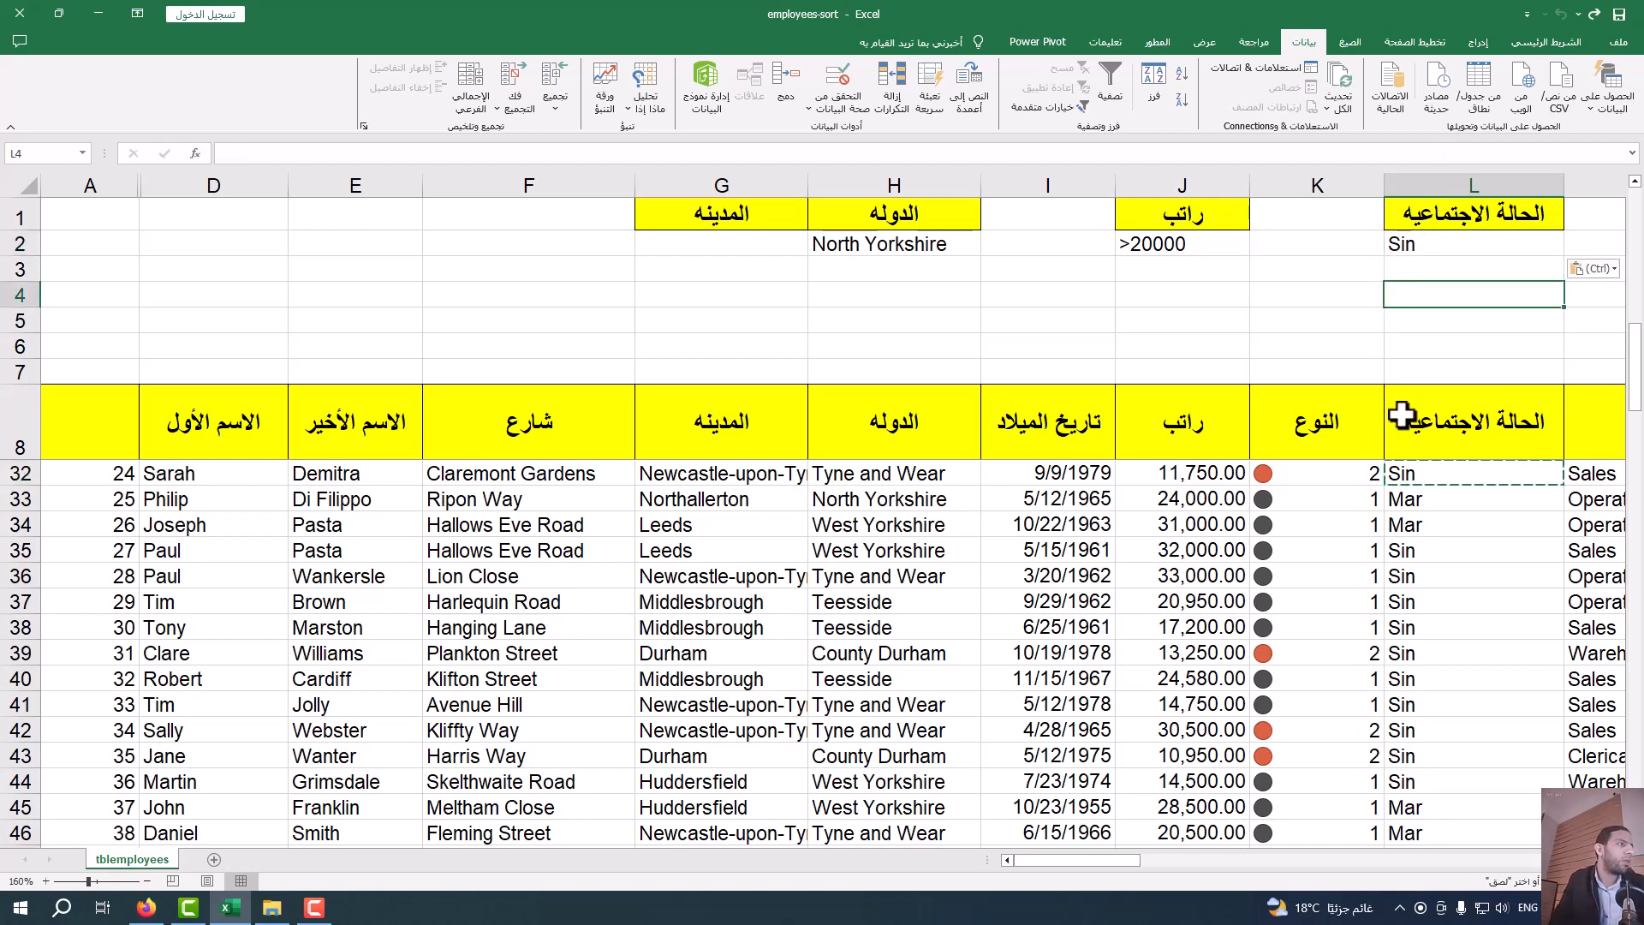
left_click(1393, 343)
double_click(1394, 343)
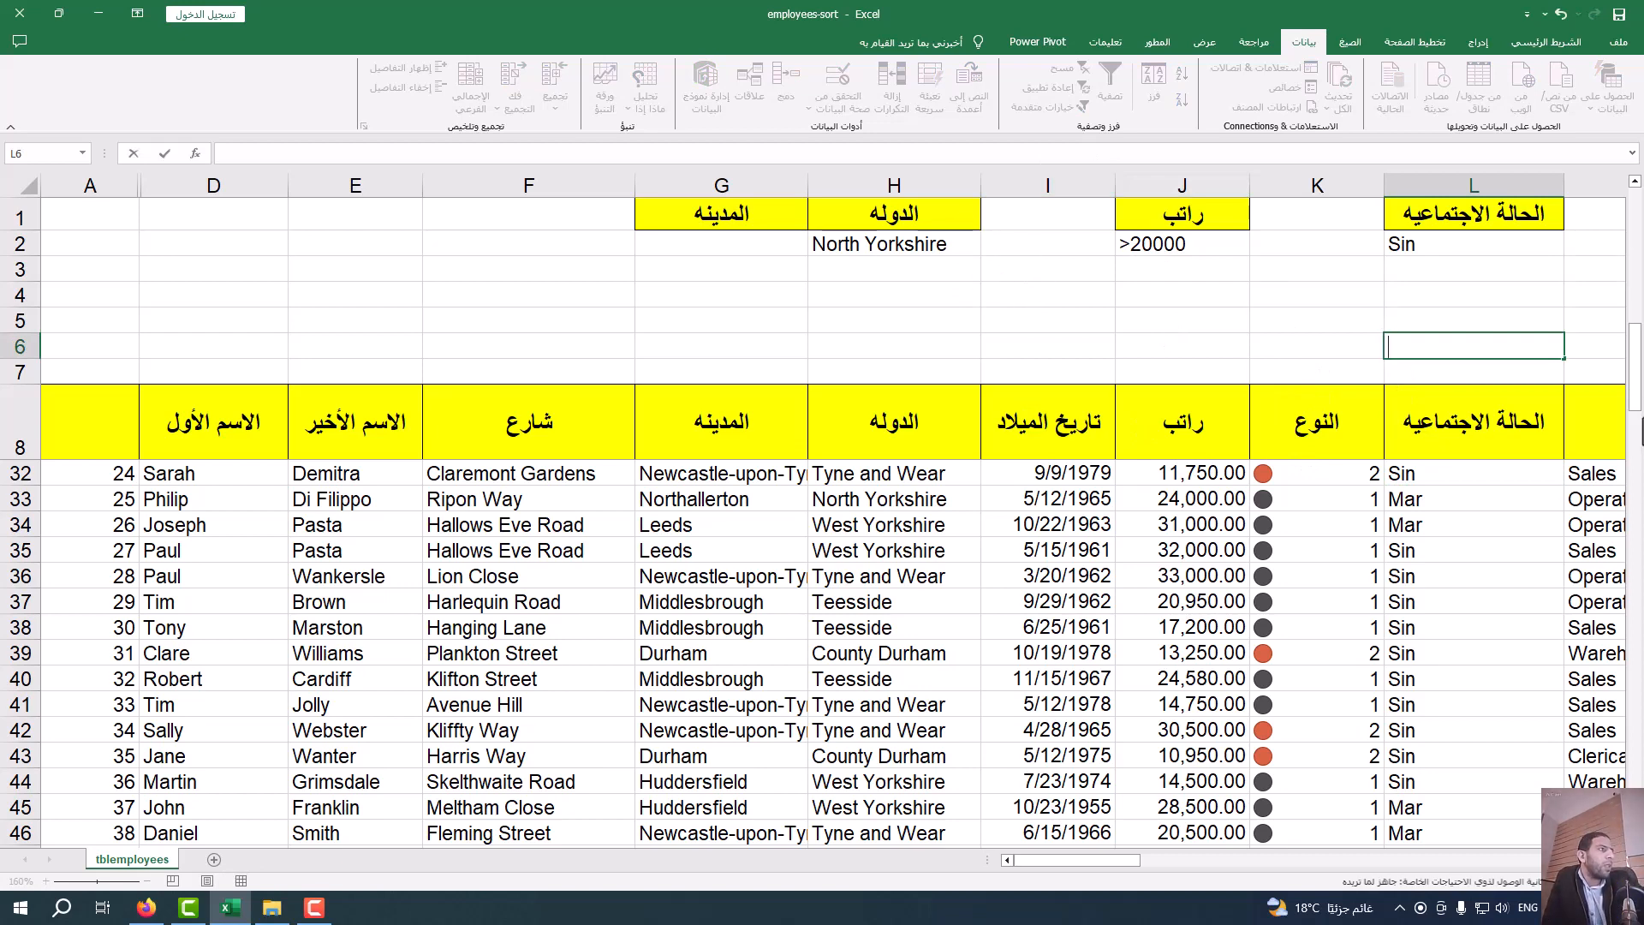
- Copy the table's entire header row 8 over row 1 so every column has a criteria header
left_click(12, 401)
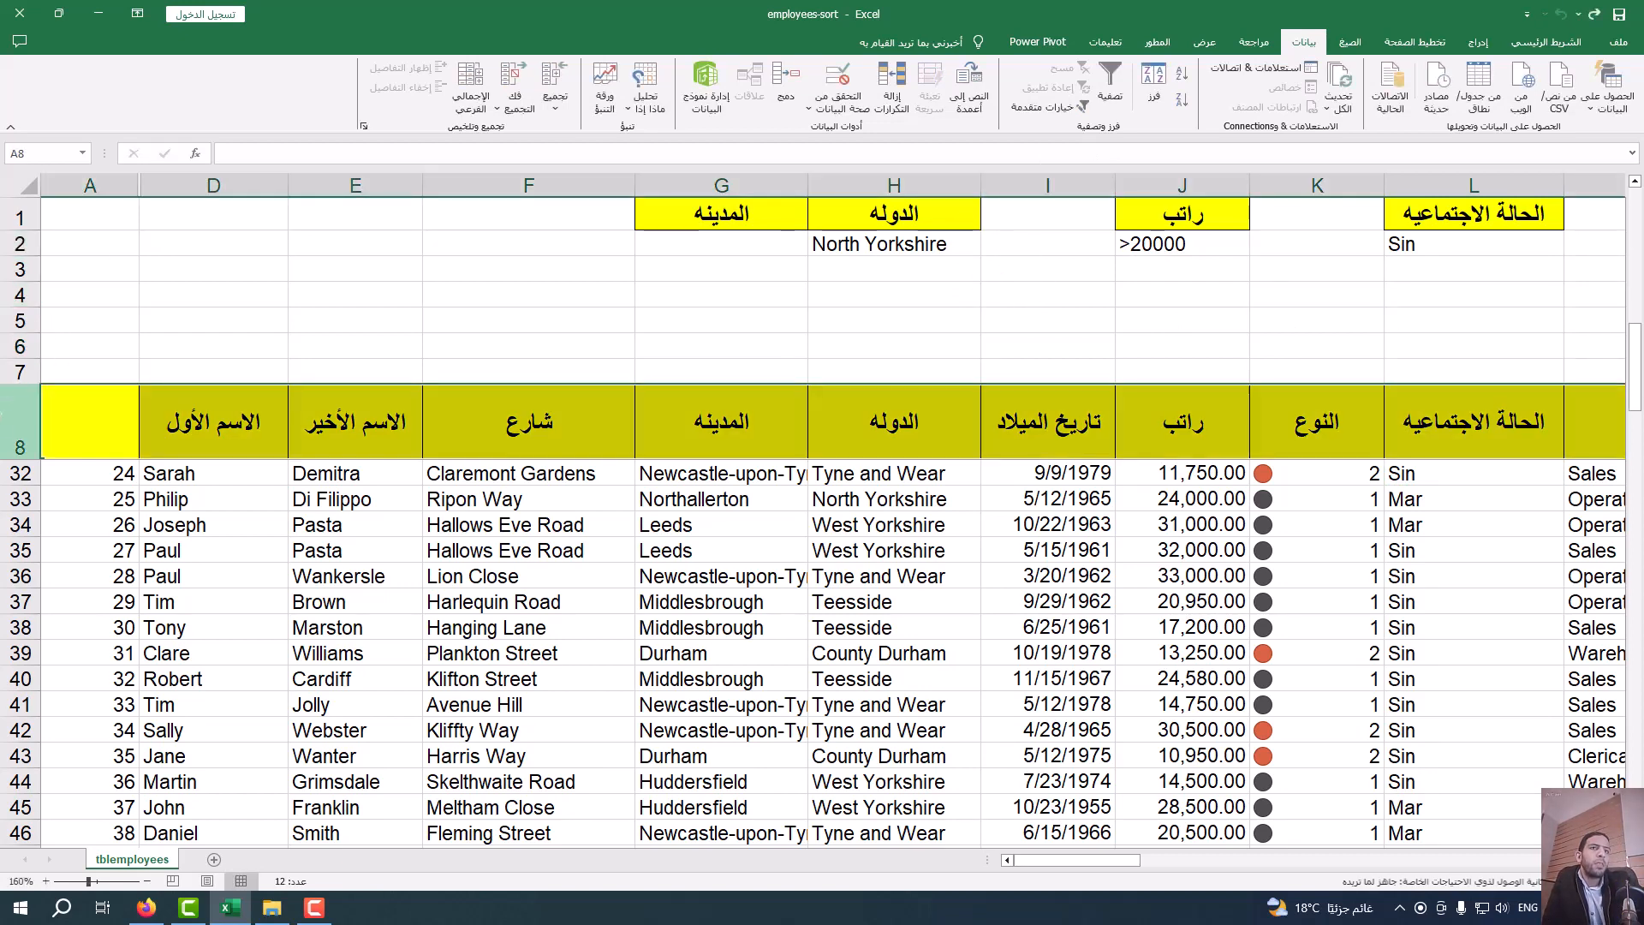
right_click(10, 413)
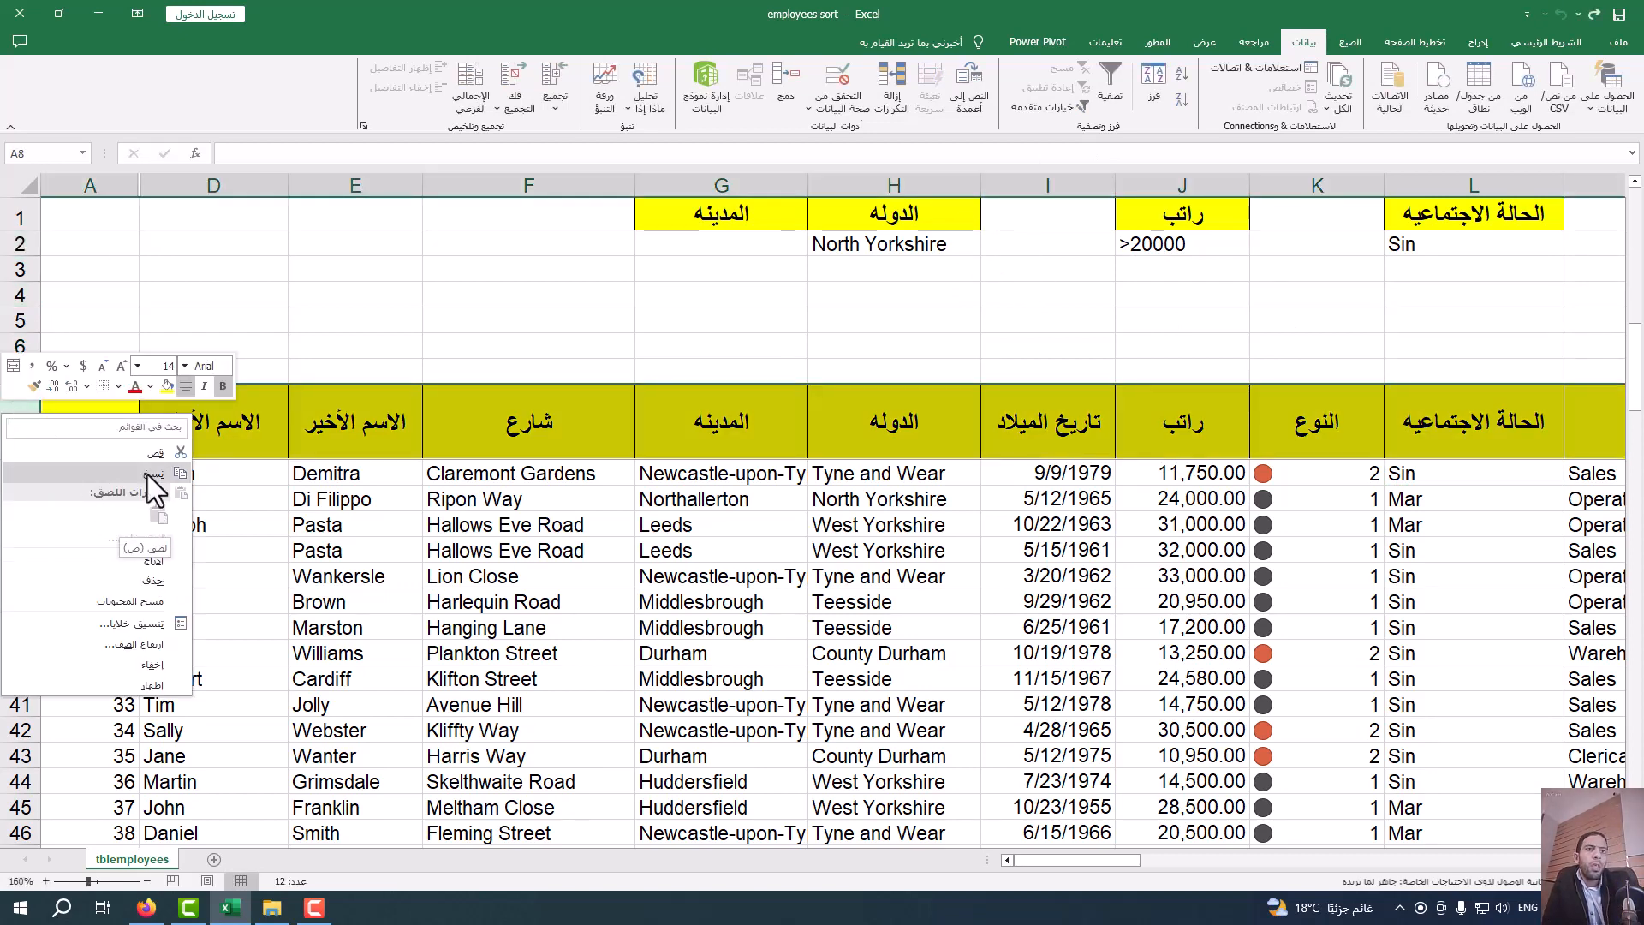
left_click(154, 475)
right_click(4, 211)
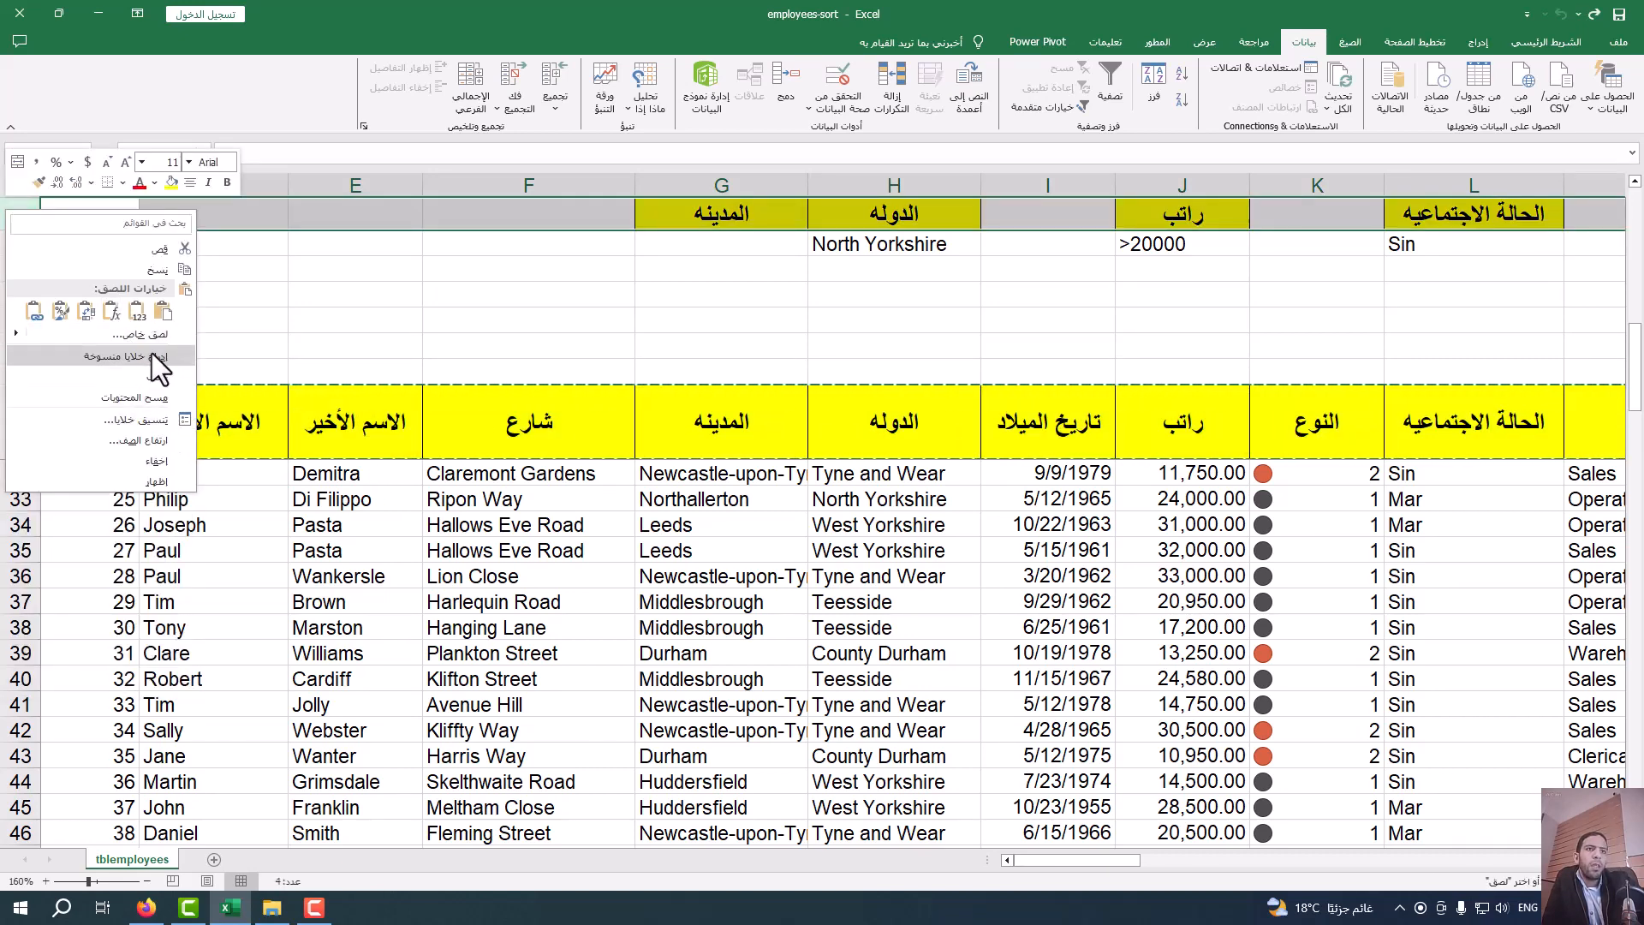
left_click(162, 312)
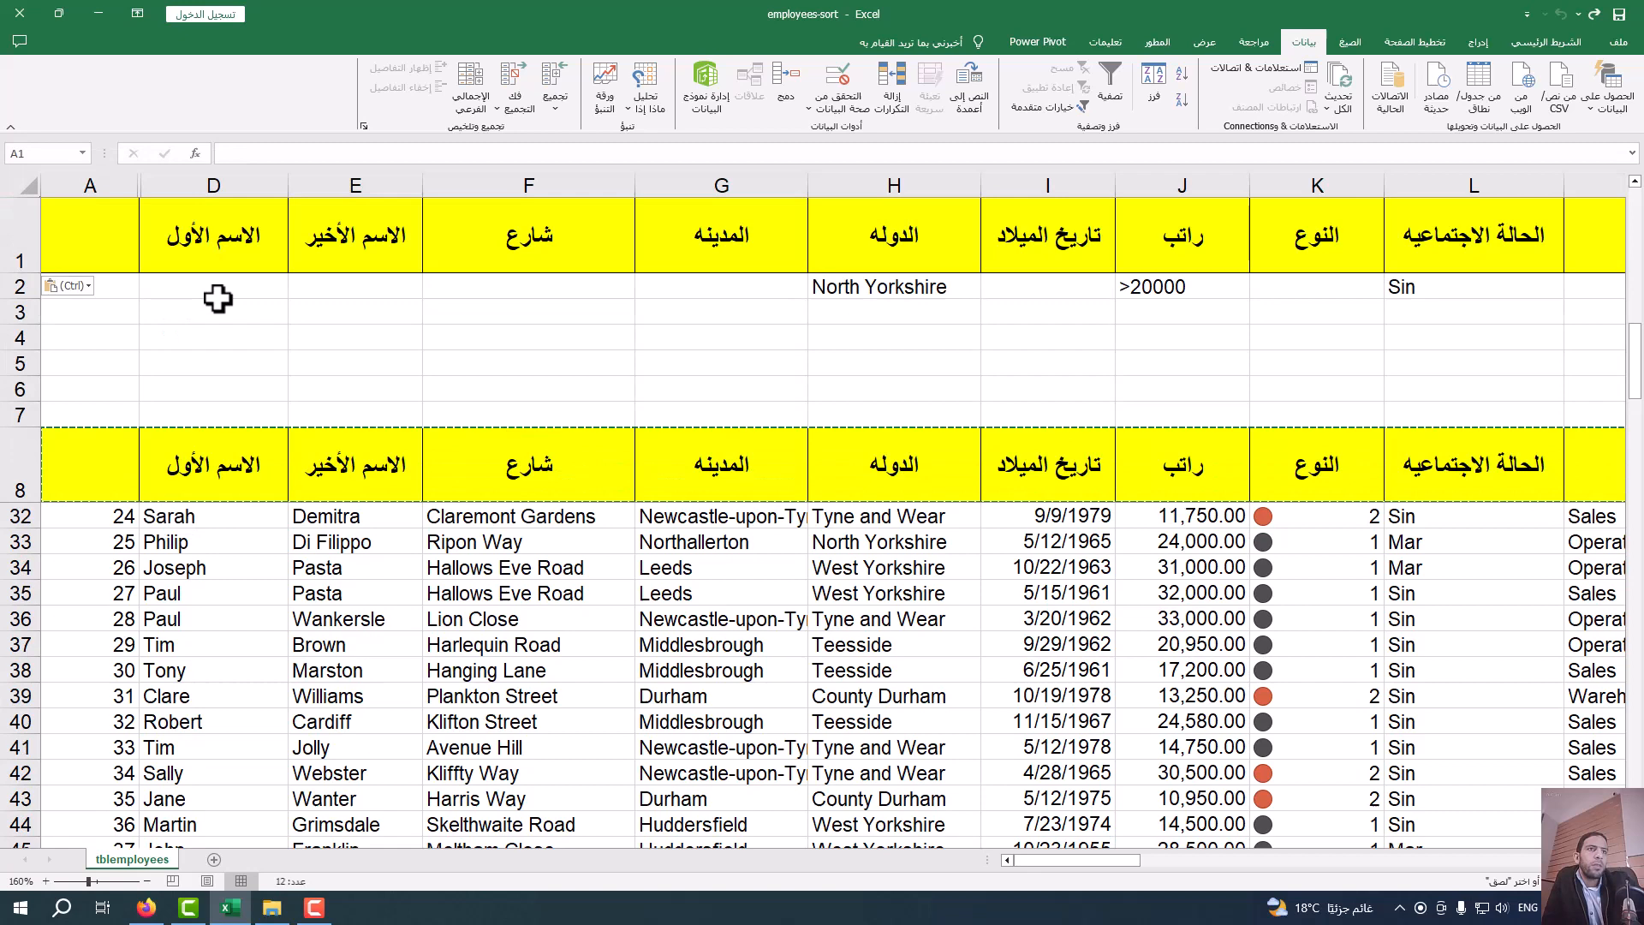
left_click(442, 446)
scroll(744, 325, "down", 3)
scroll(771, 359, "up", 2)
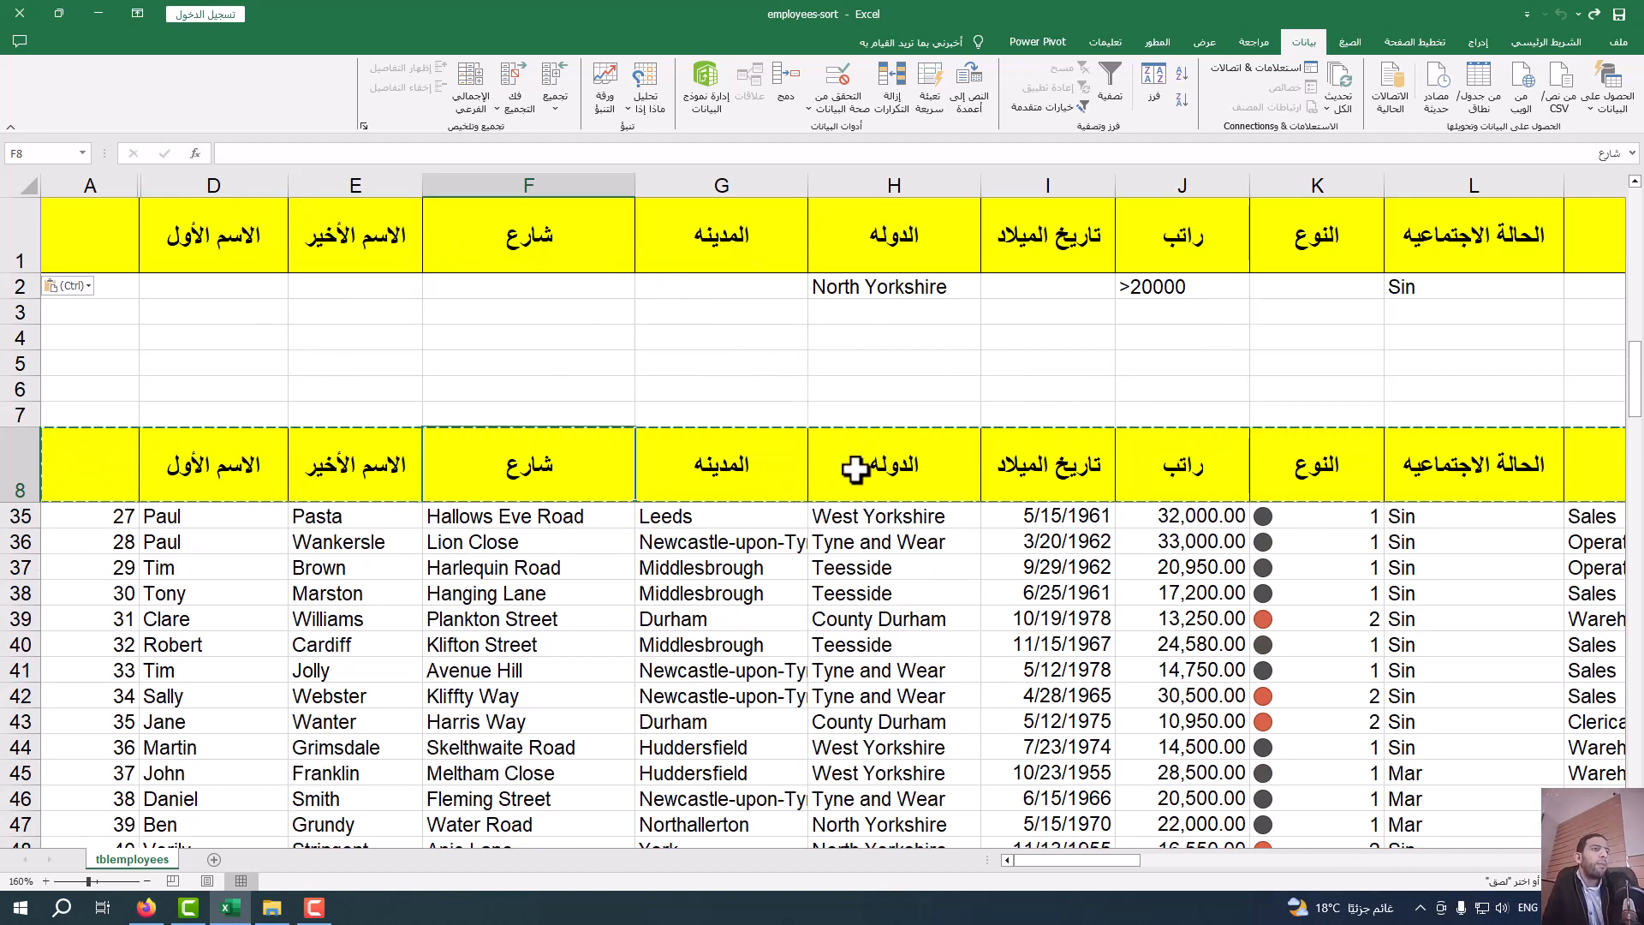
- Apply the advanced filter to the employee table with rows $1:$2 as the criteria range
double_click(859, 619)
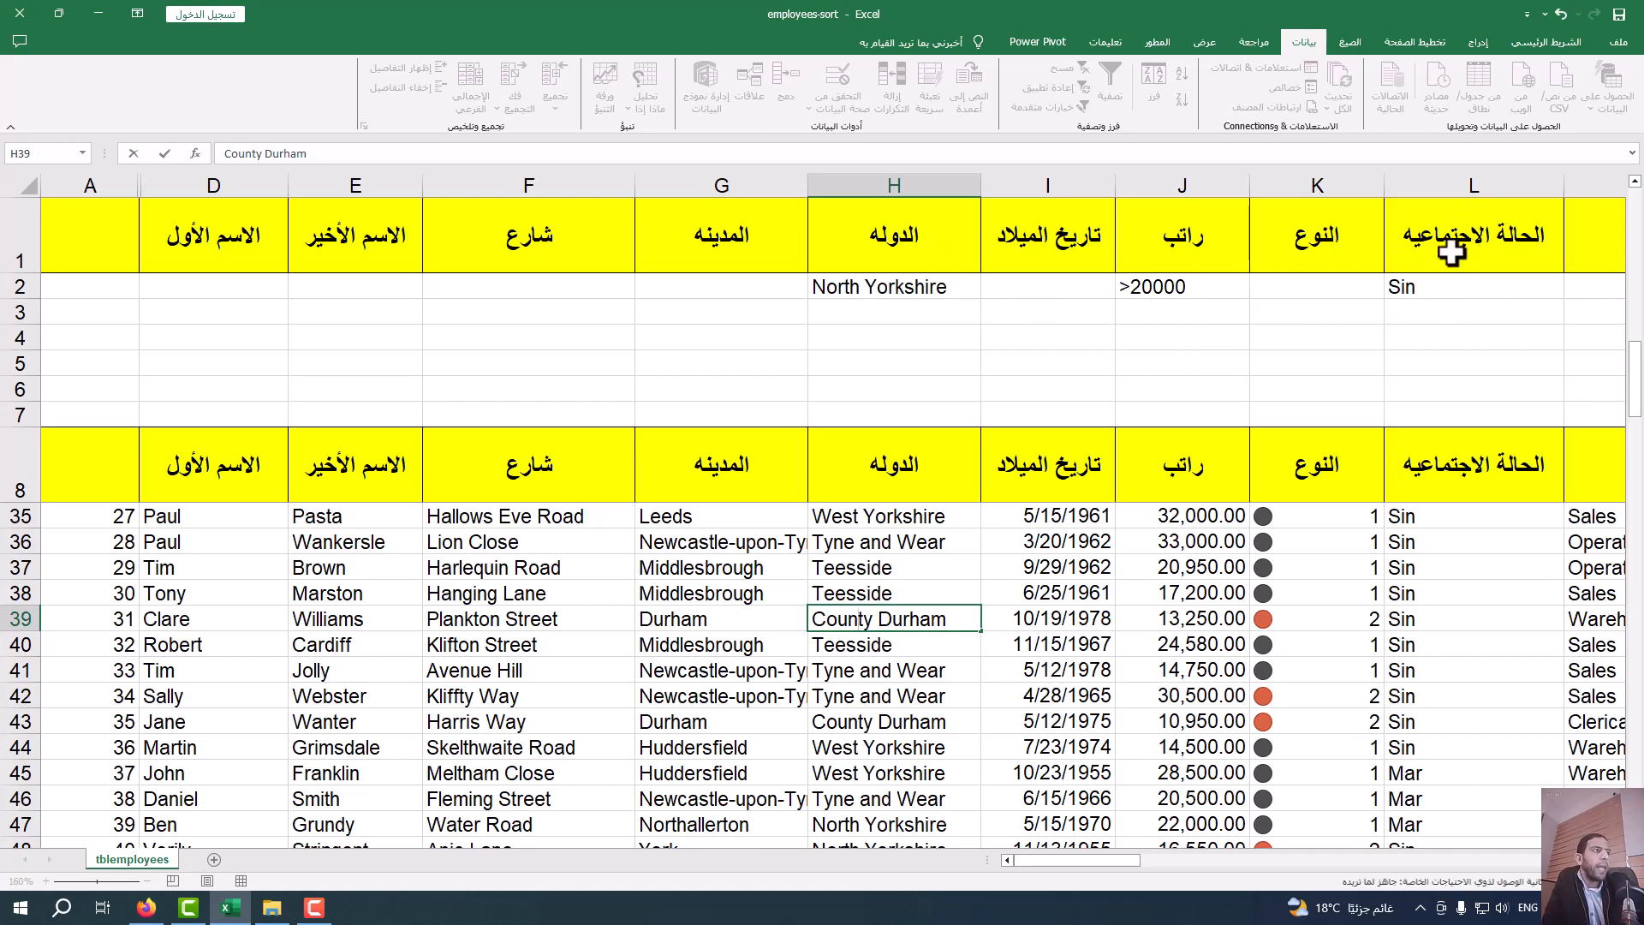
left_click(745, 621)
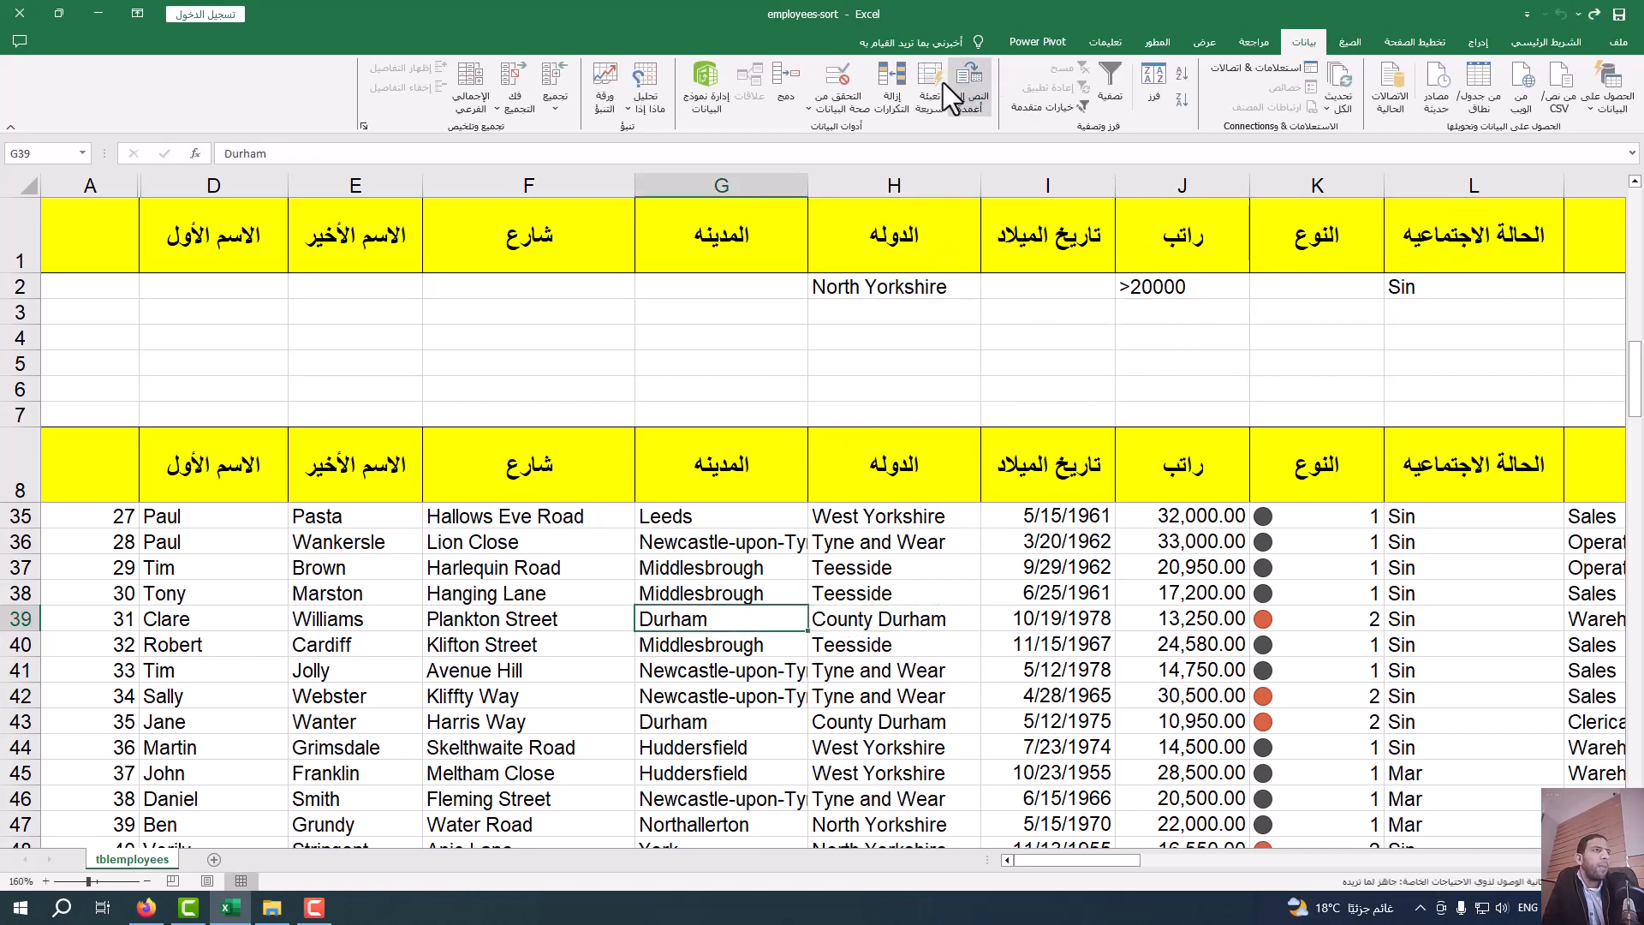
left_click(1024, 110)
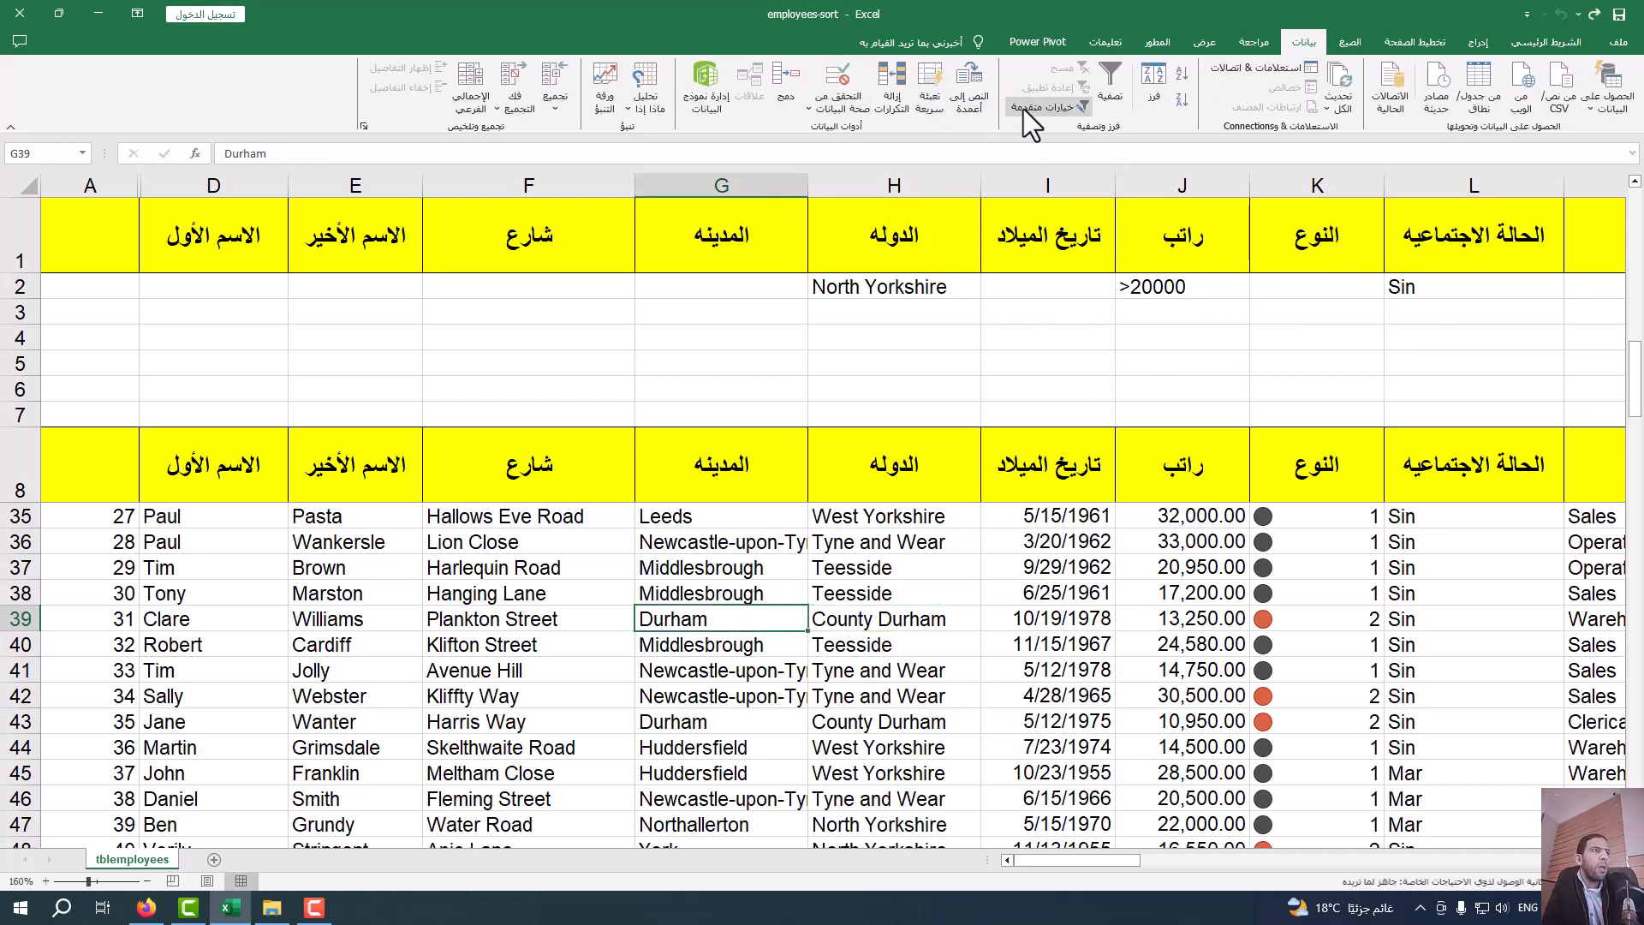
left_click(619, 369)
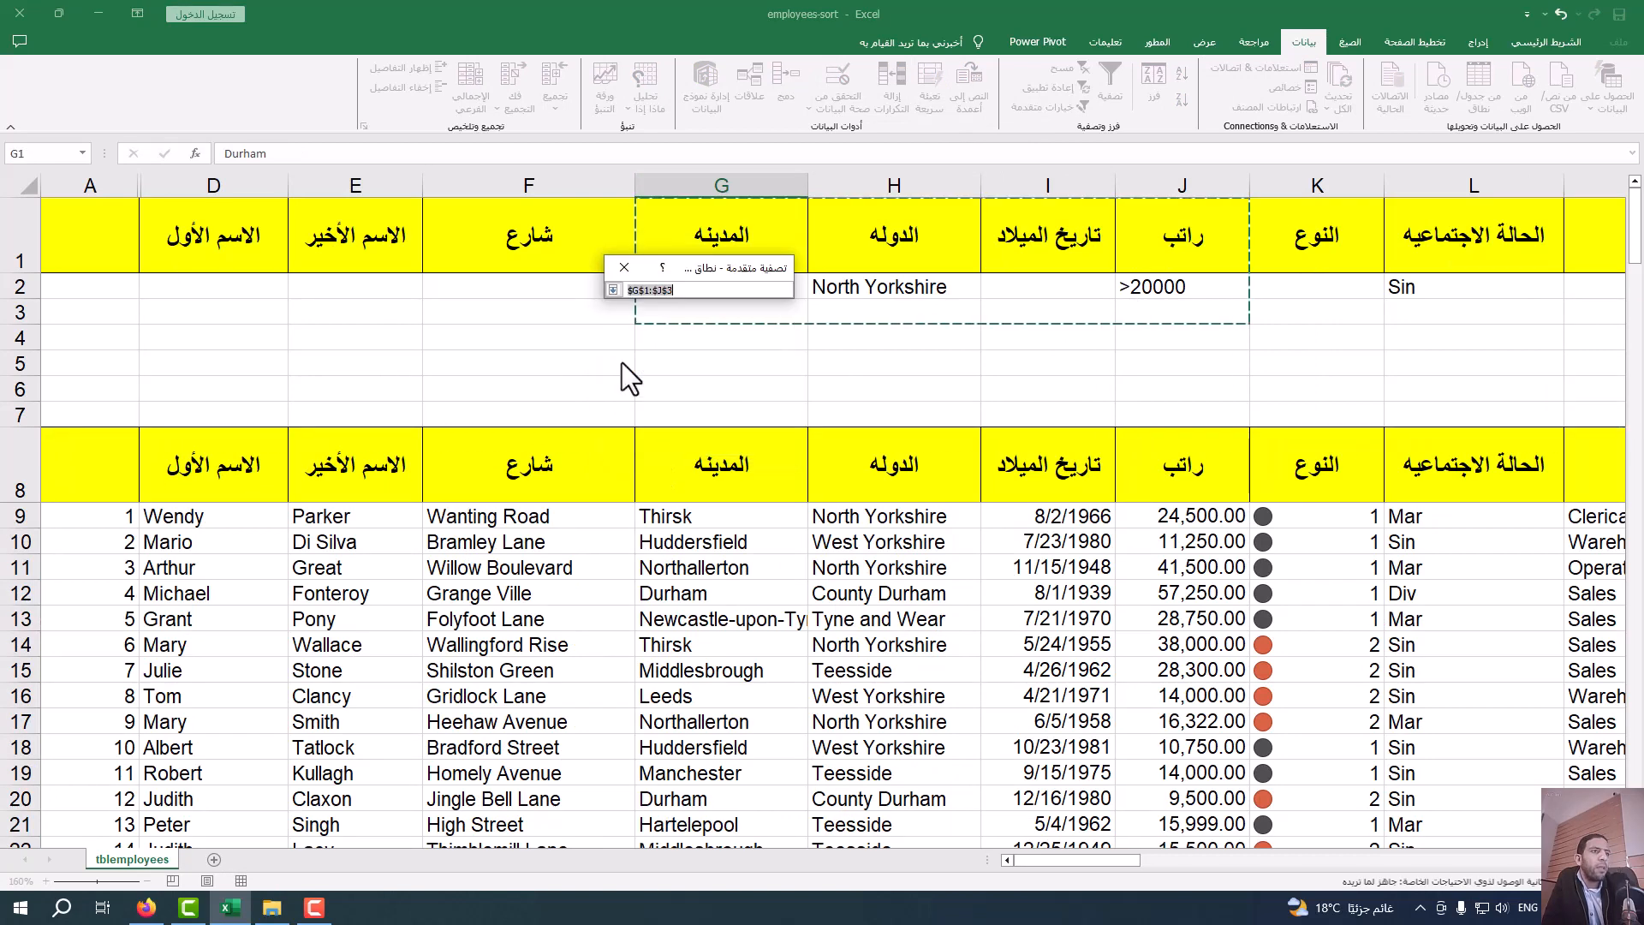
left_click_drag(12, 225, 12, 285)
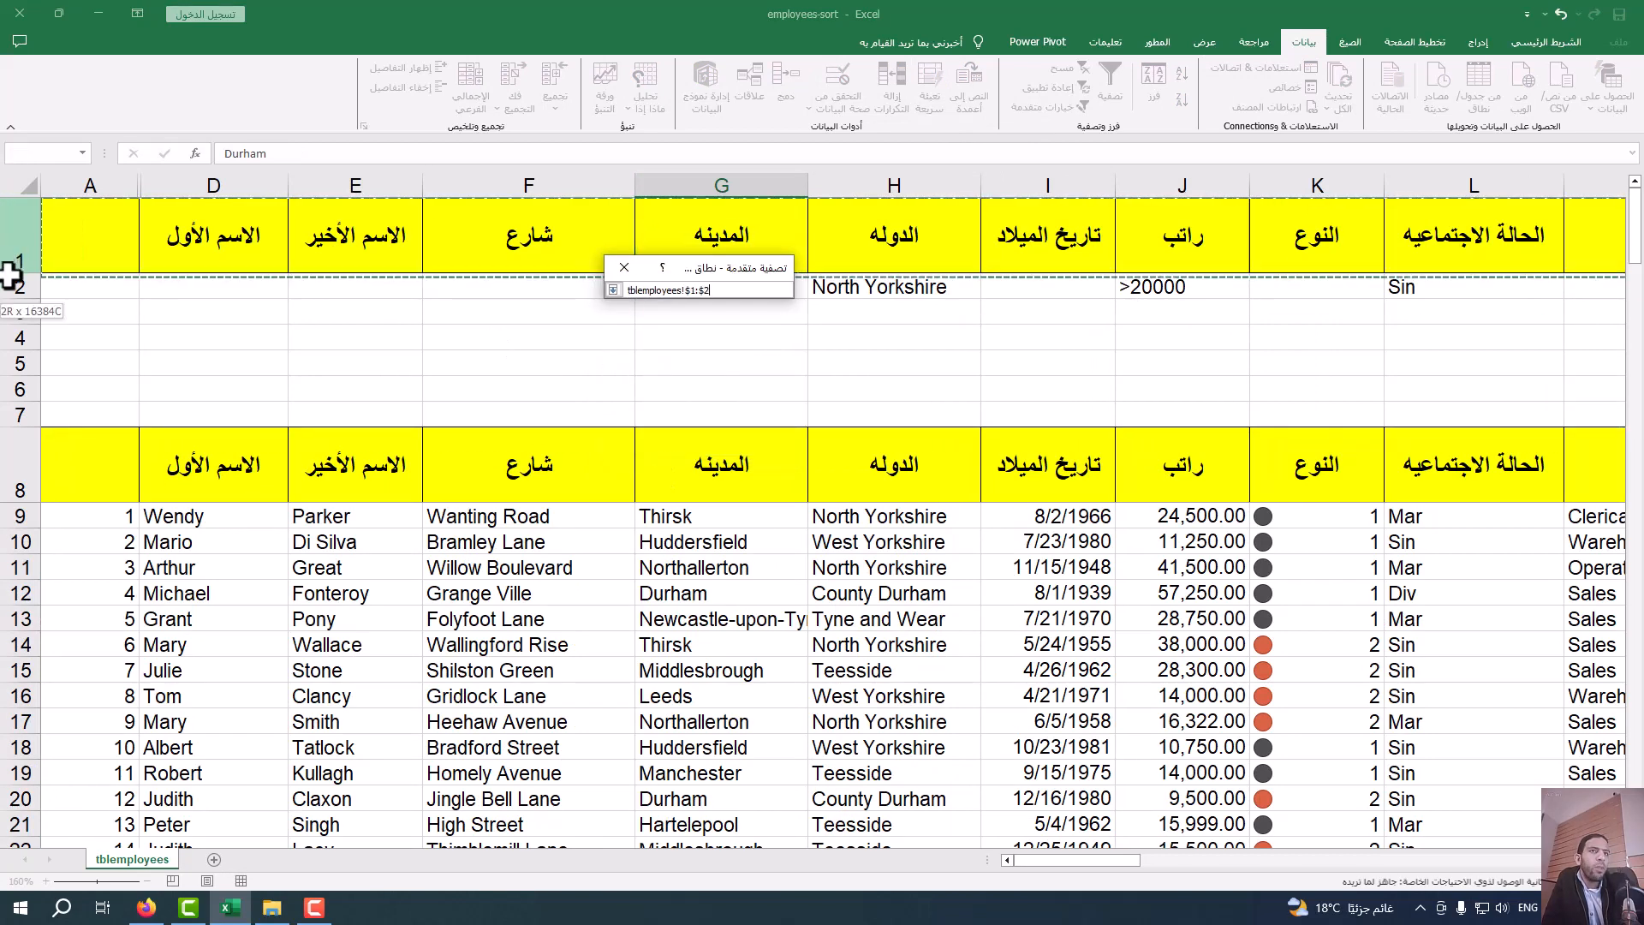
left_click(613, 290)
left_click(716, 438)
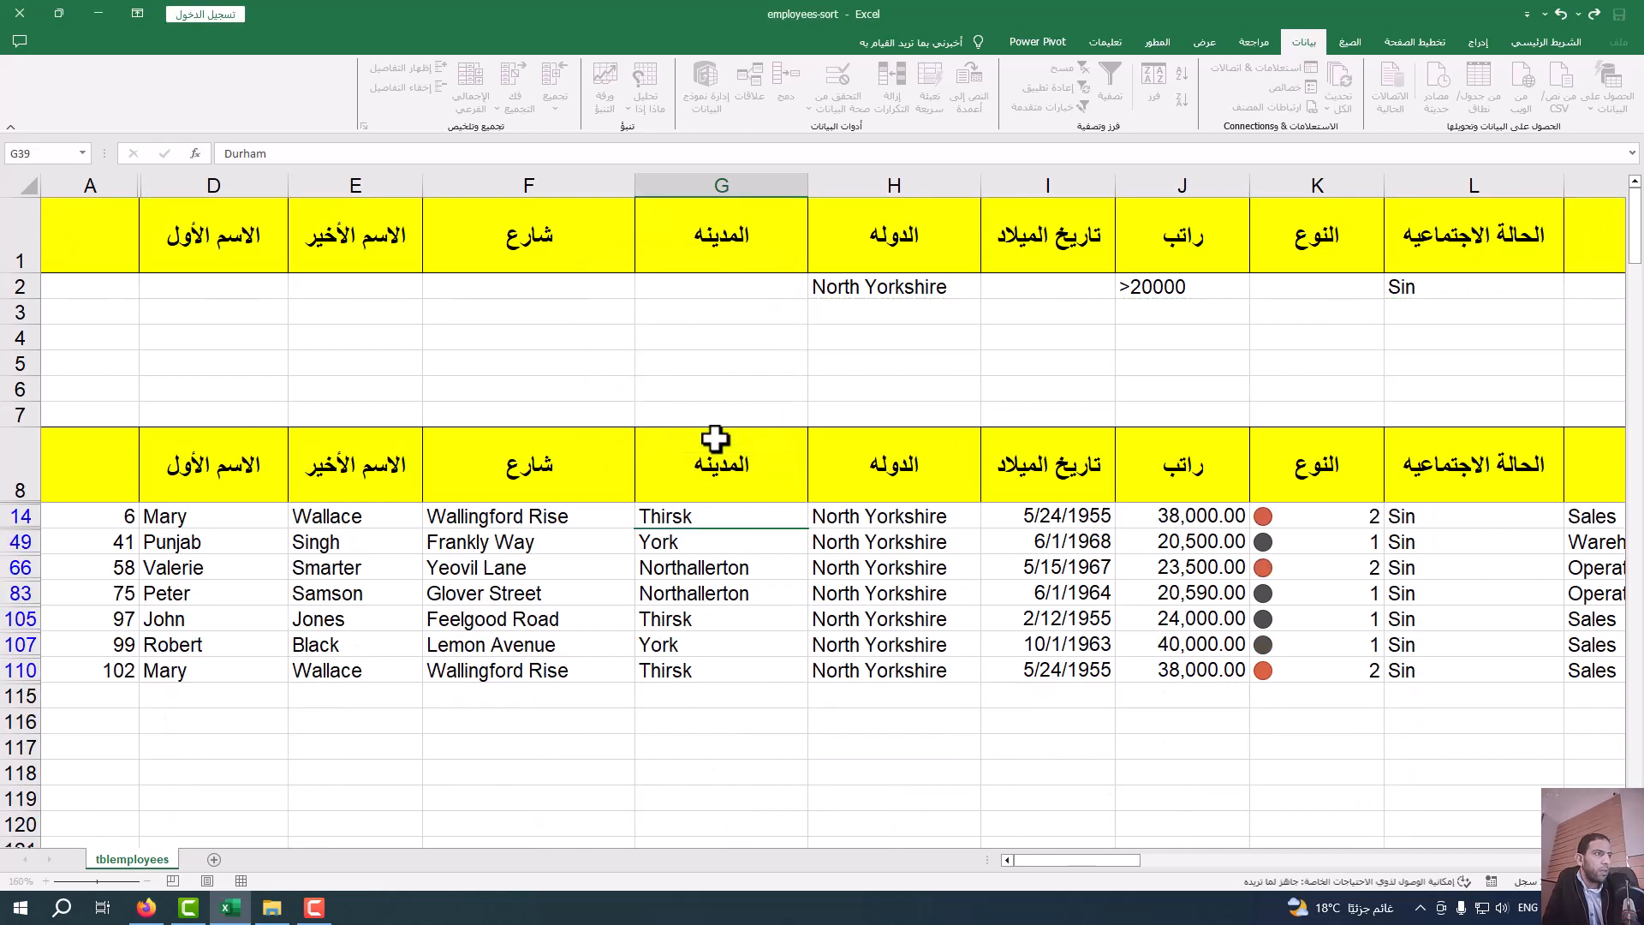
- Check the filtered rows against the country, salary and marital status criteria
left_click(1090, 625)
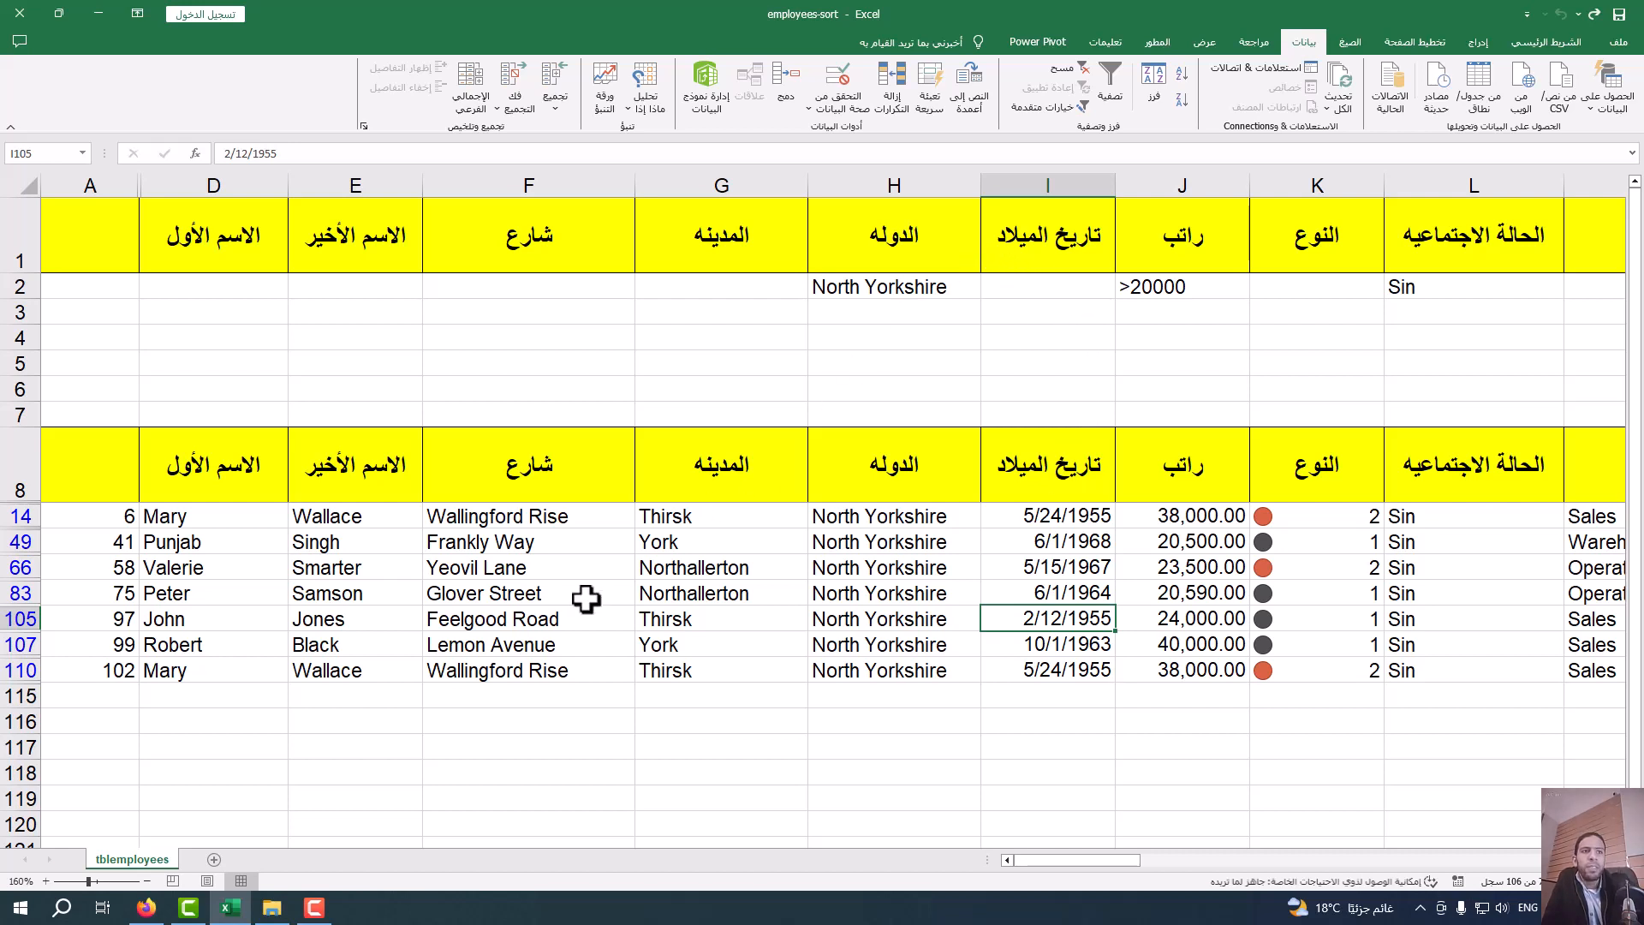
left_click(517, 540)
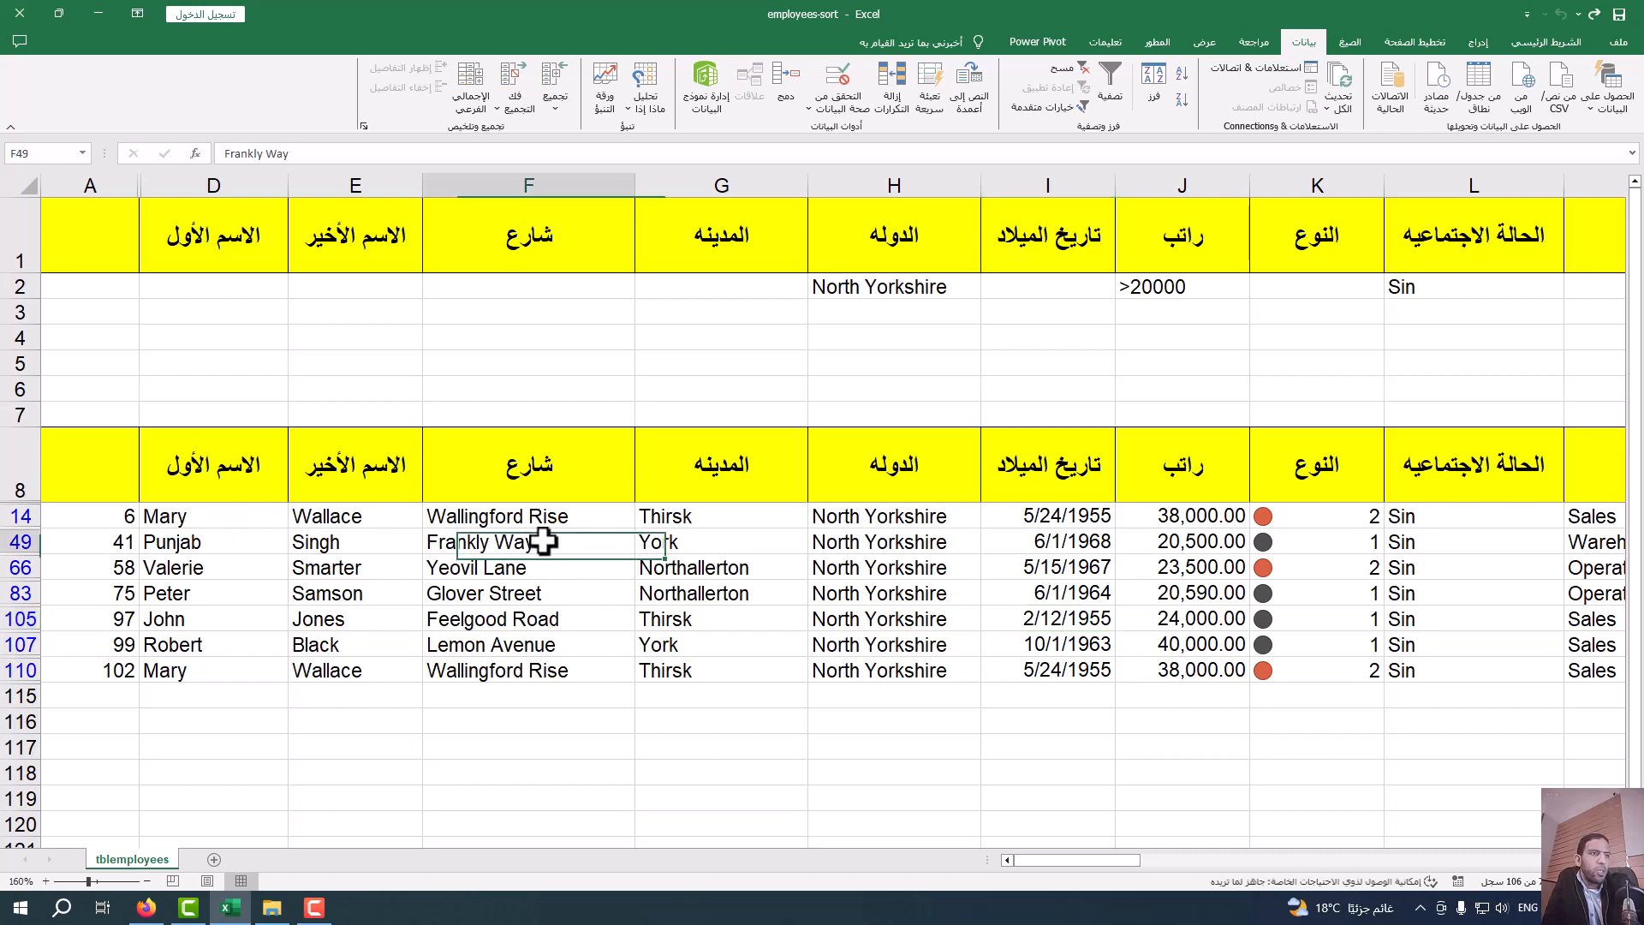
left_click(848, 516)
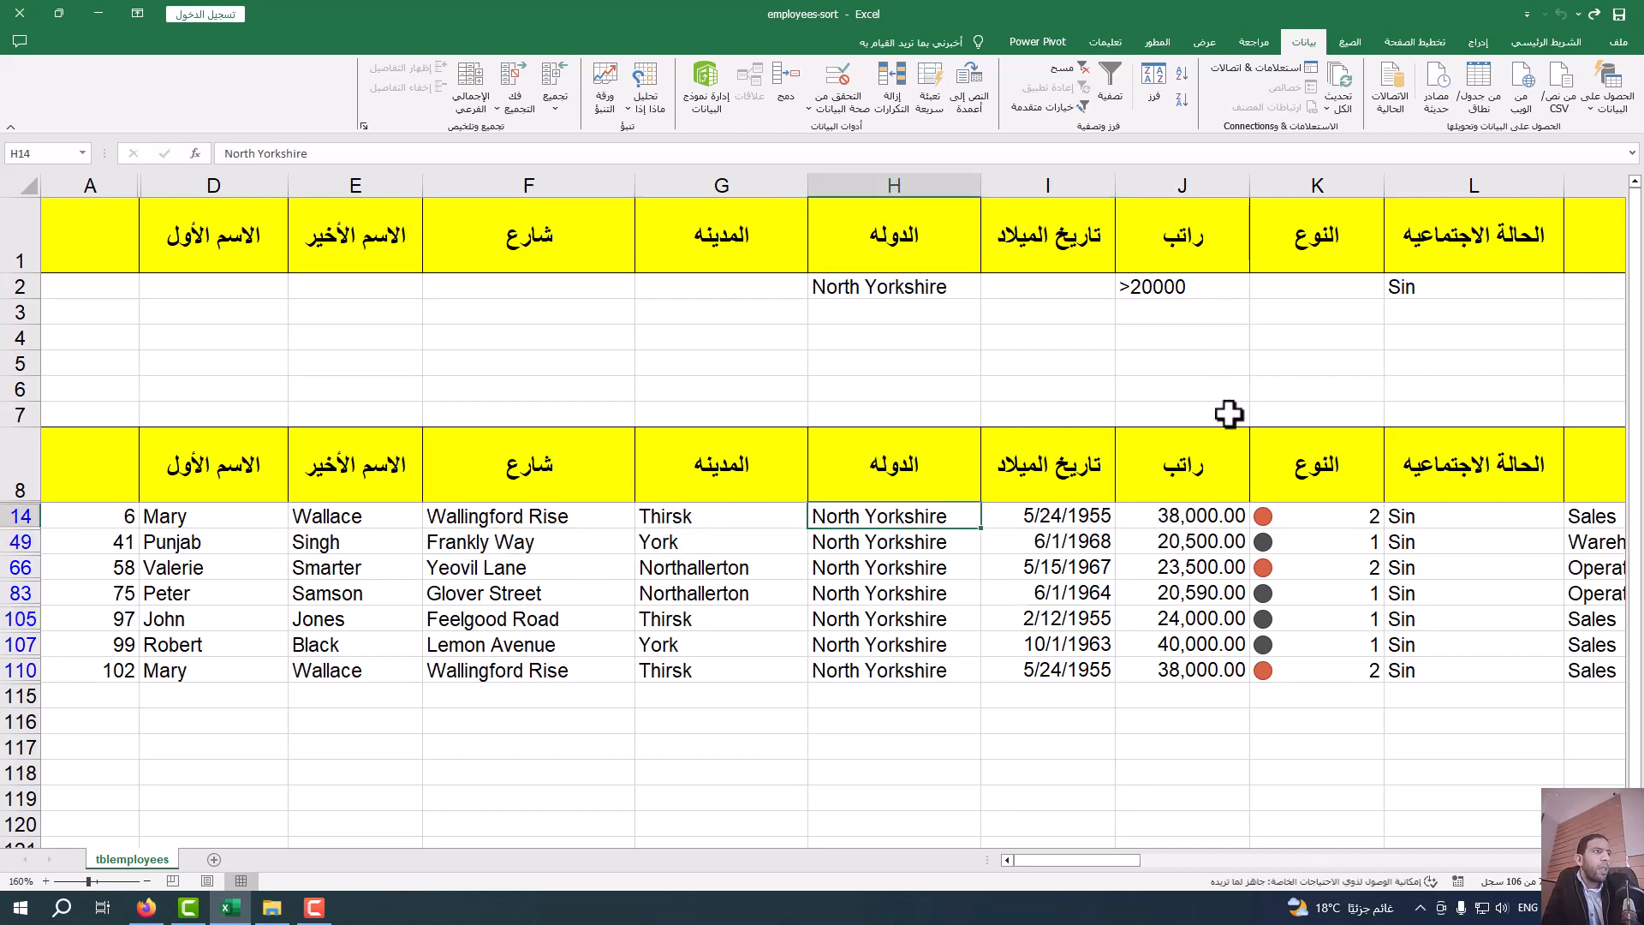
left_click(1216, 517)
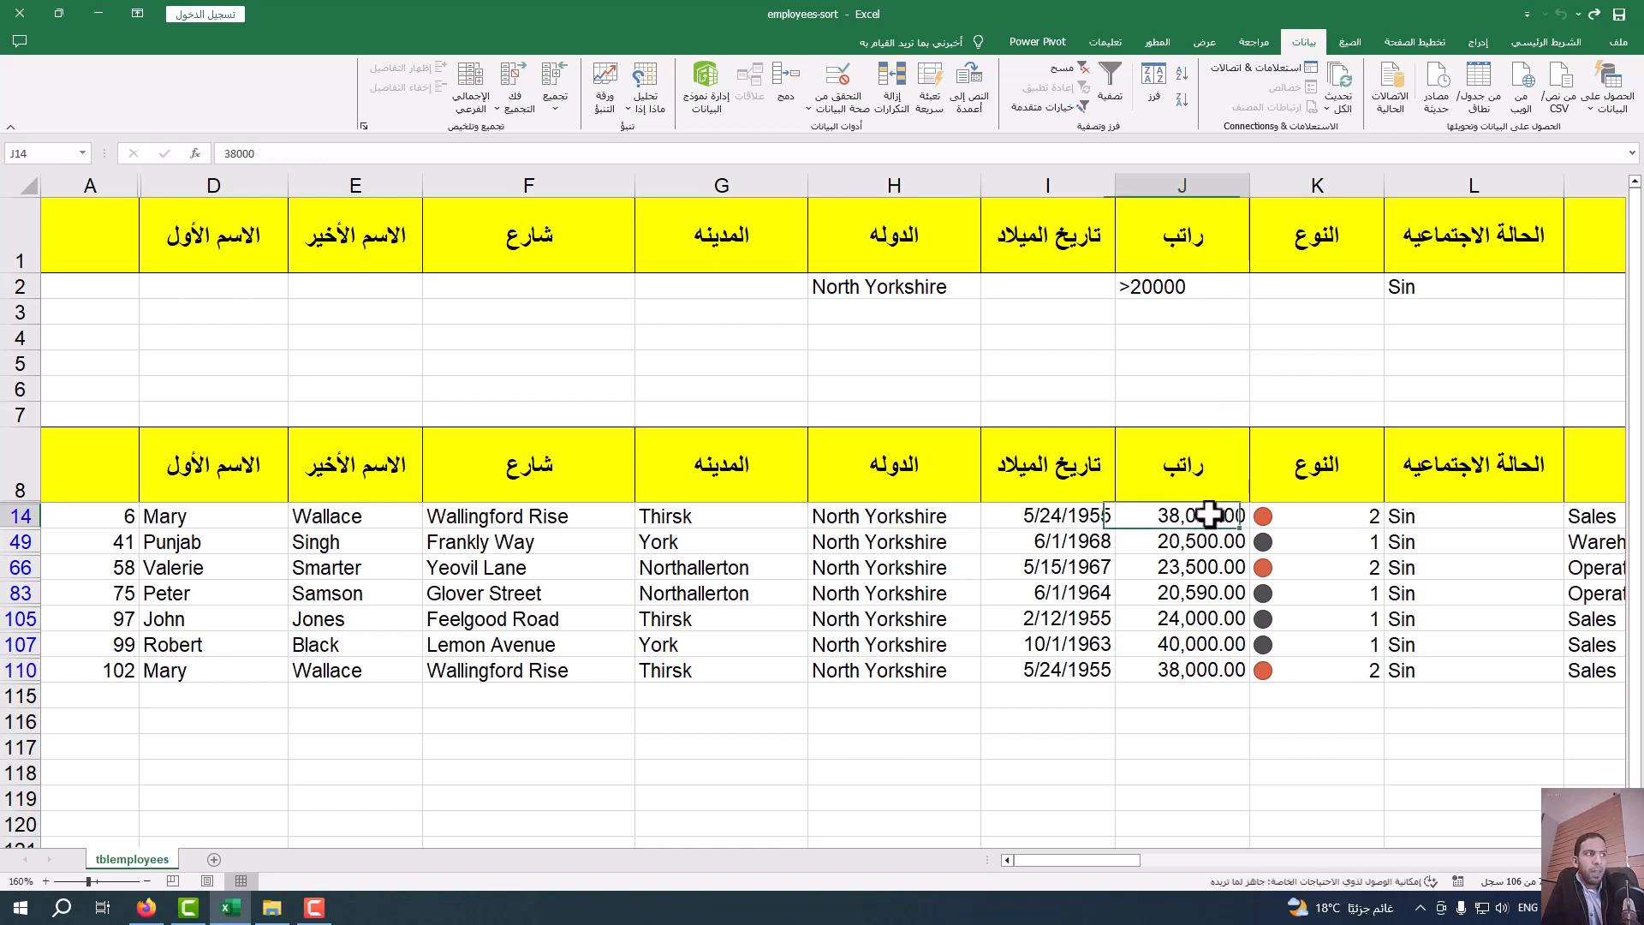
left_click(1430, 538)
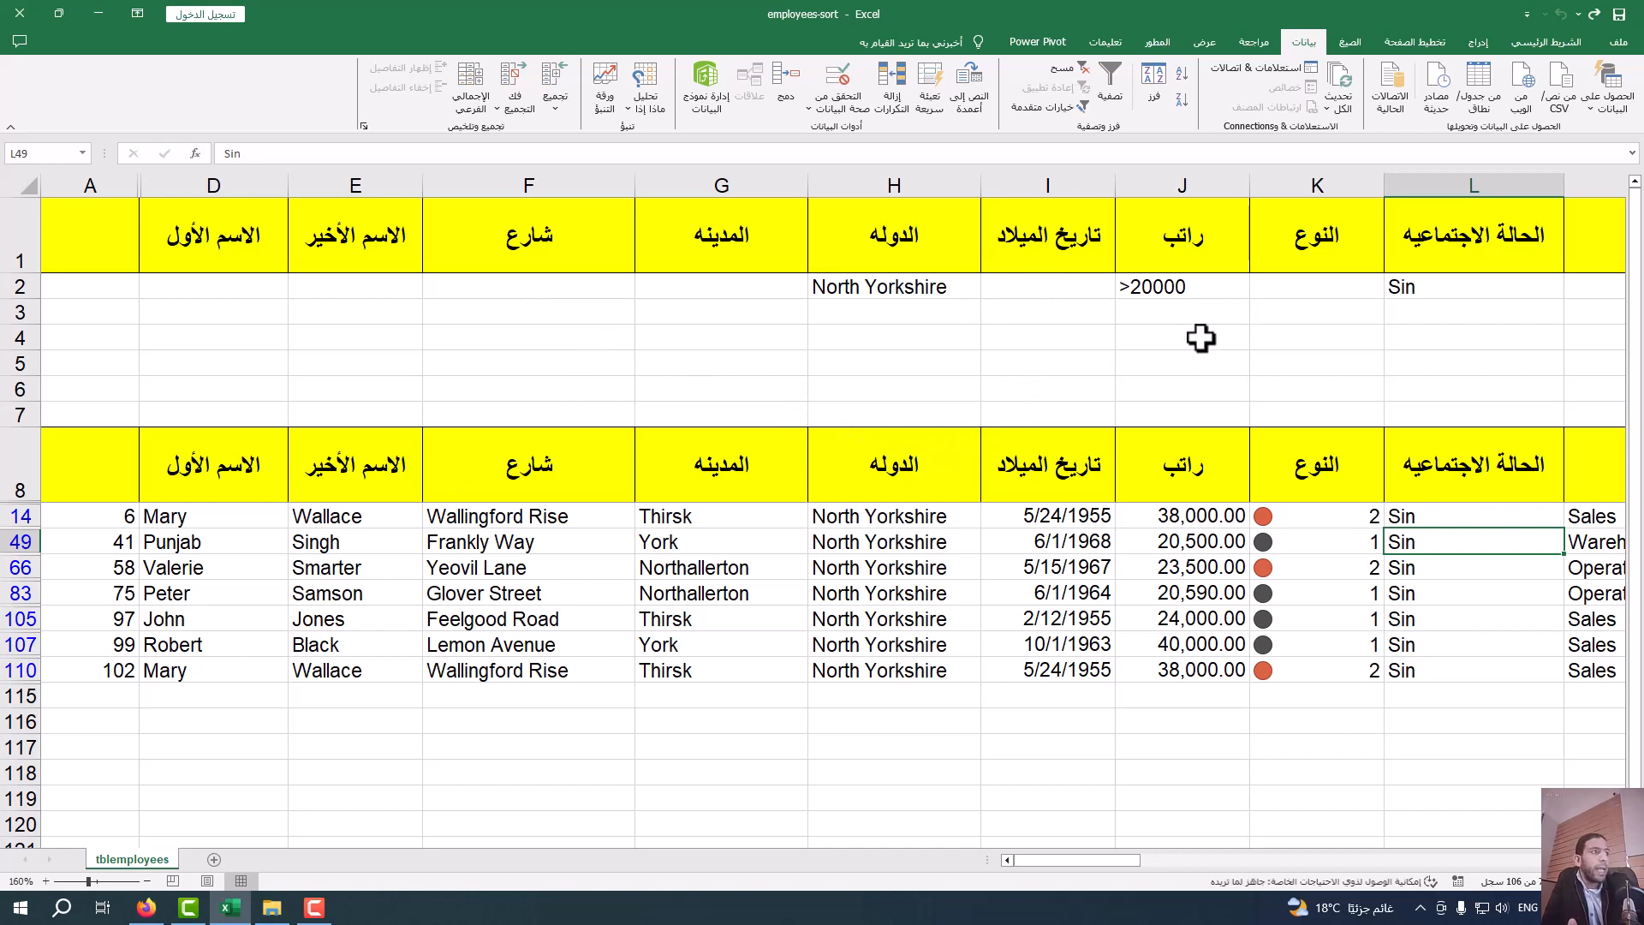
- Move the salary criterion >20000 from J2 to J3 as an OR alternative to the North Yorkshire and Sin criteria in row 2
left_click(1204, 290)
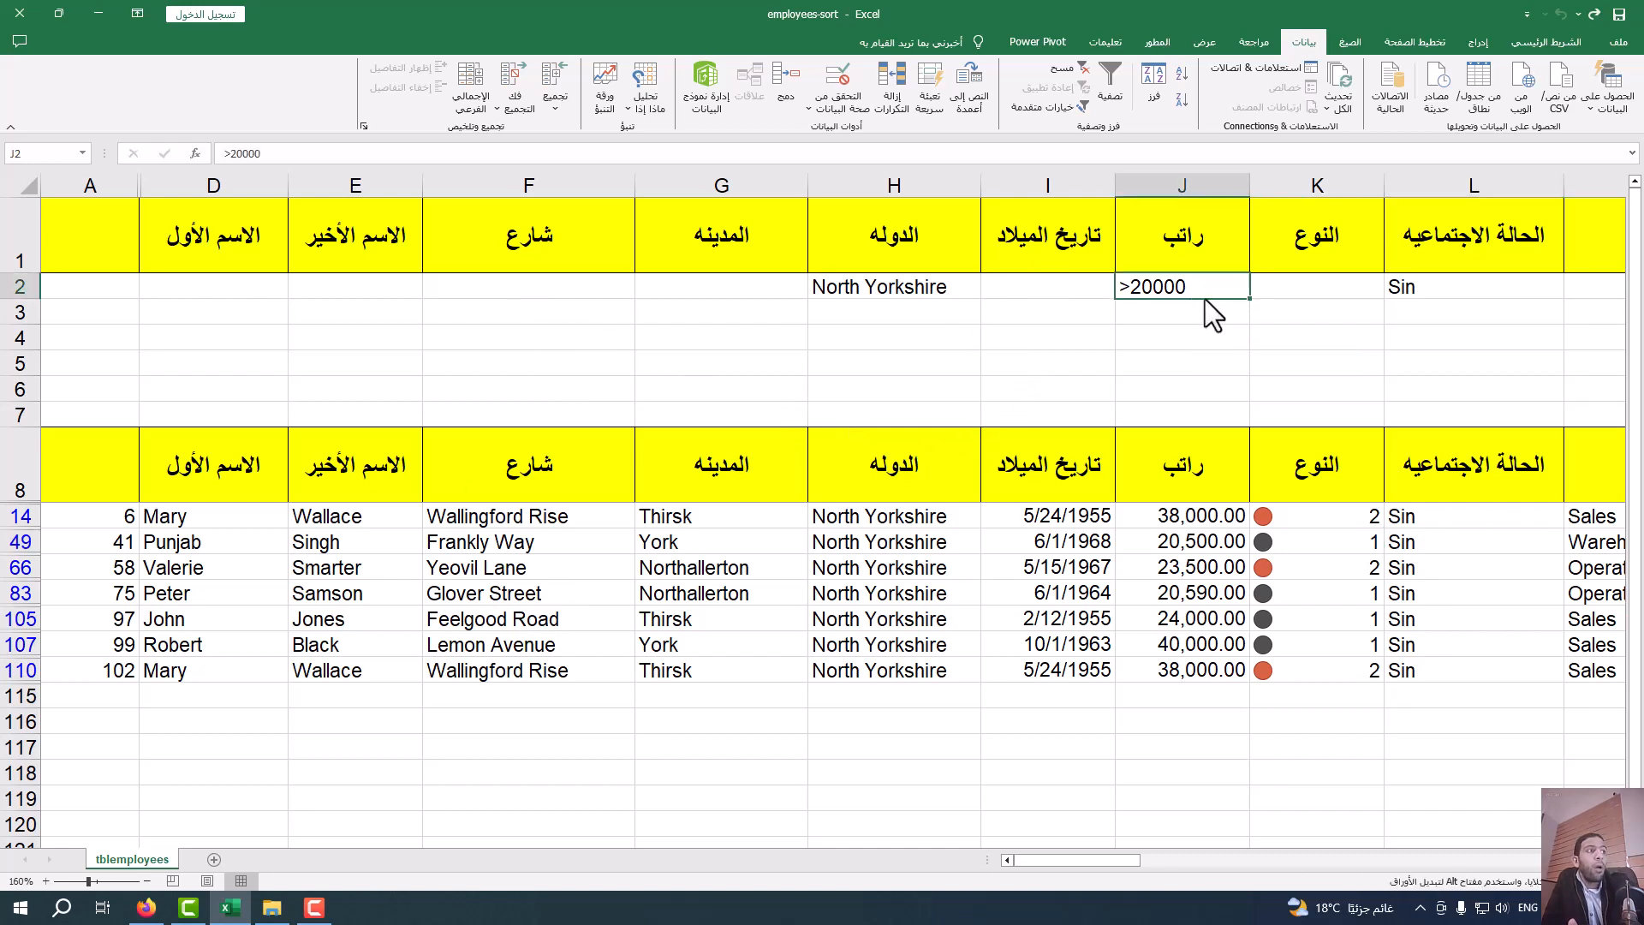
left_click_drag(1205, 300, 1206, 312)
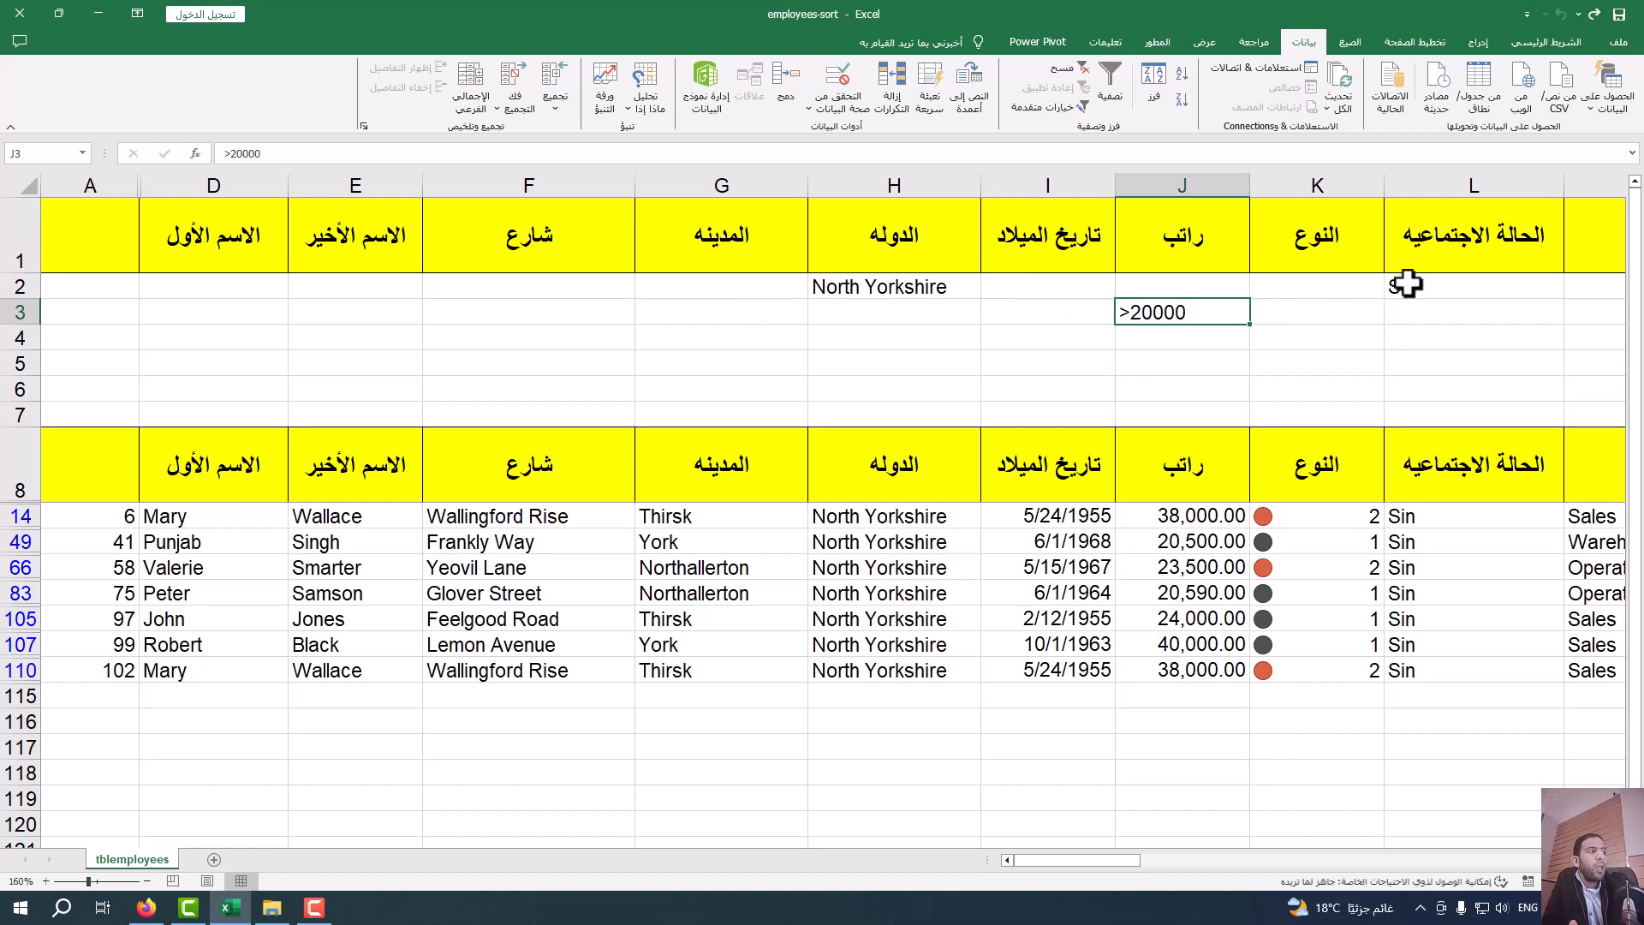
left_click_drag(1421, 286, 822, 289)
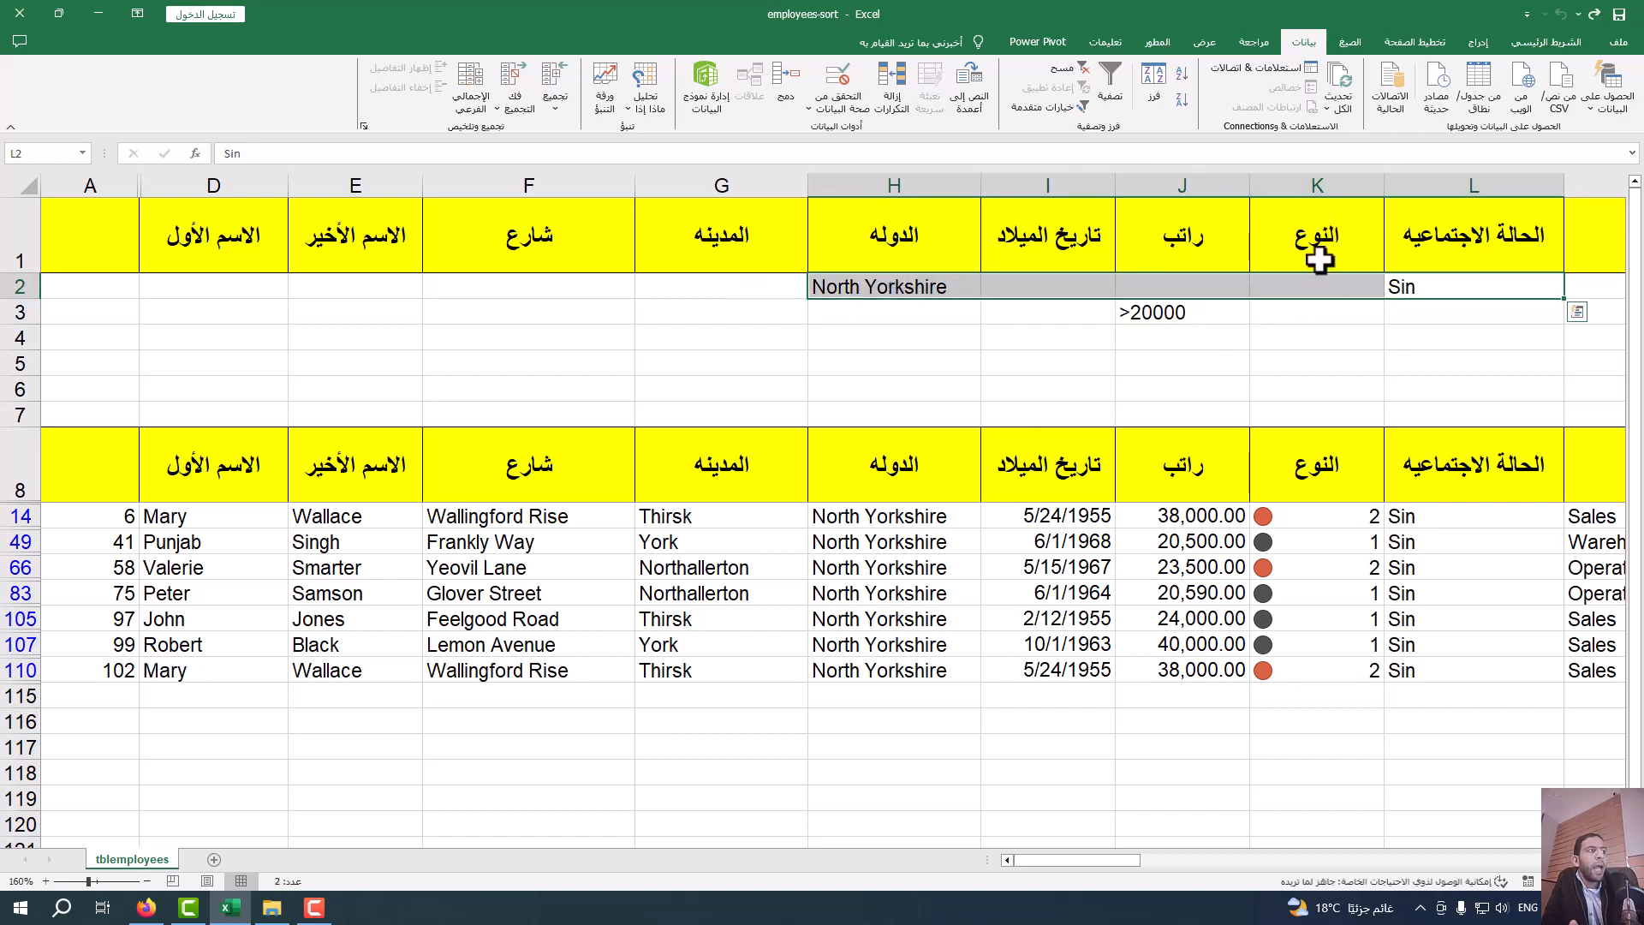
left_click(1165, 314)
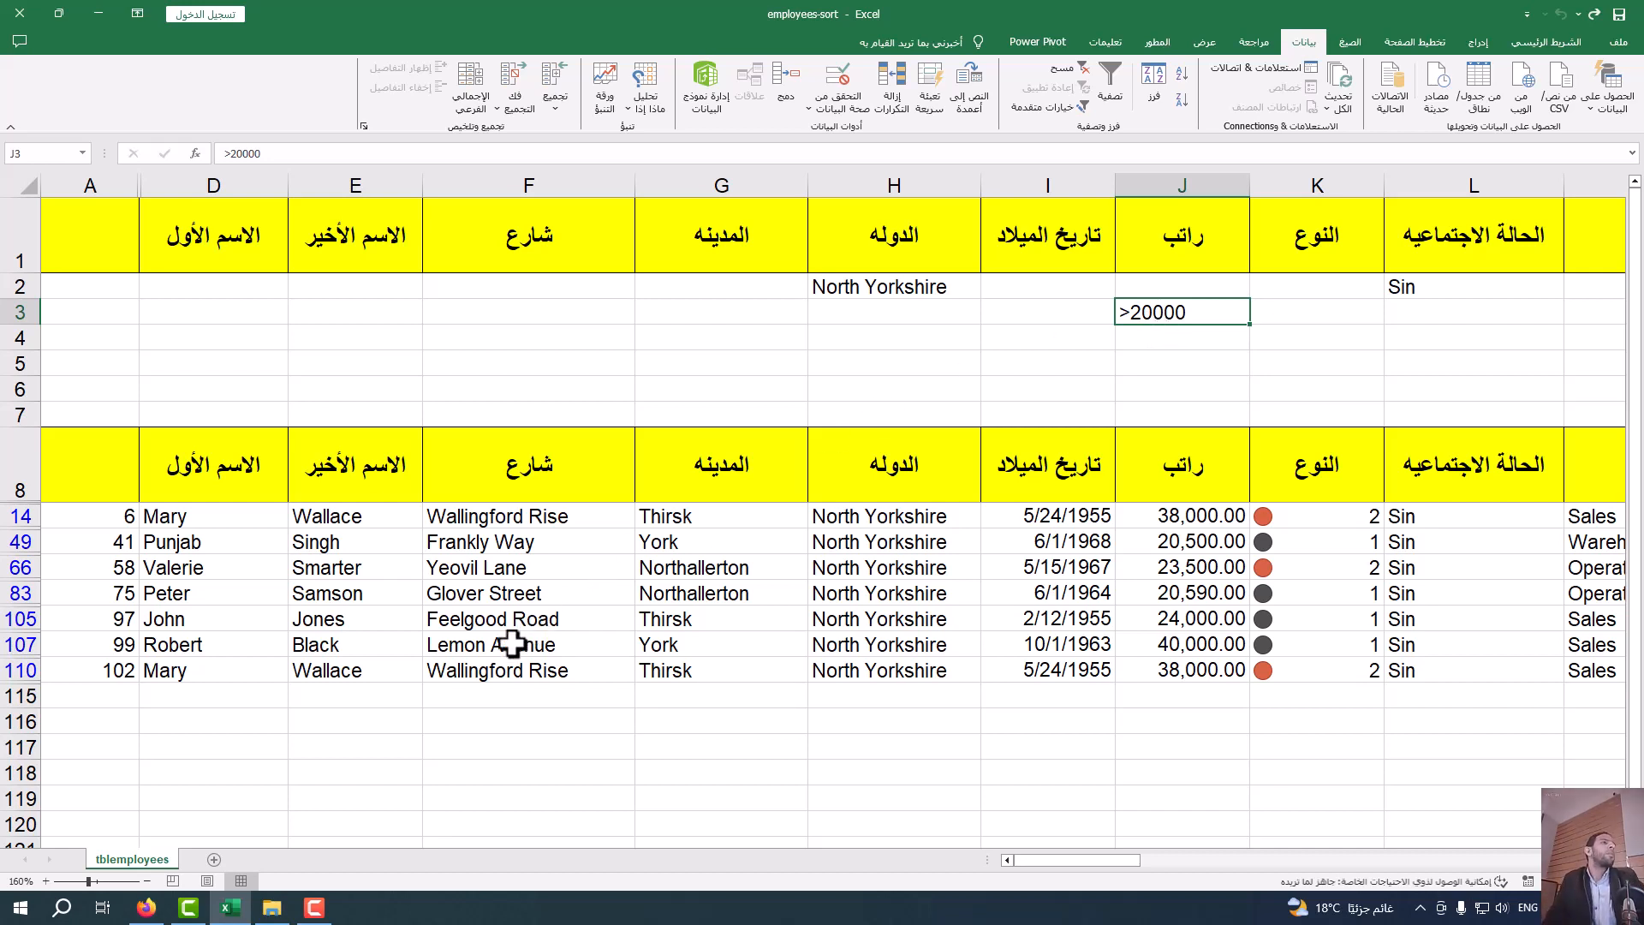
left_click(994, 546)
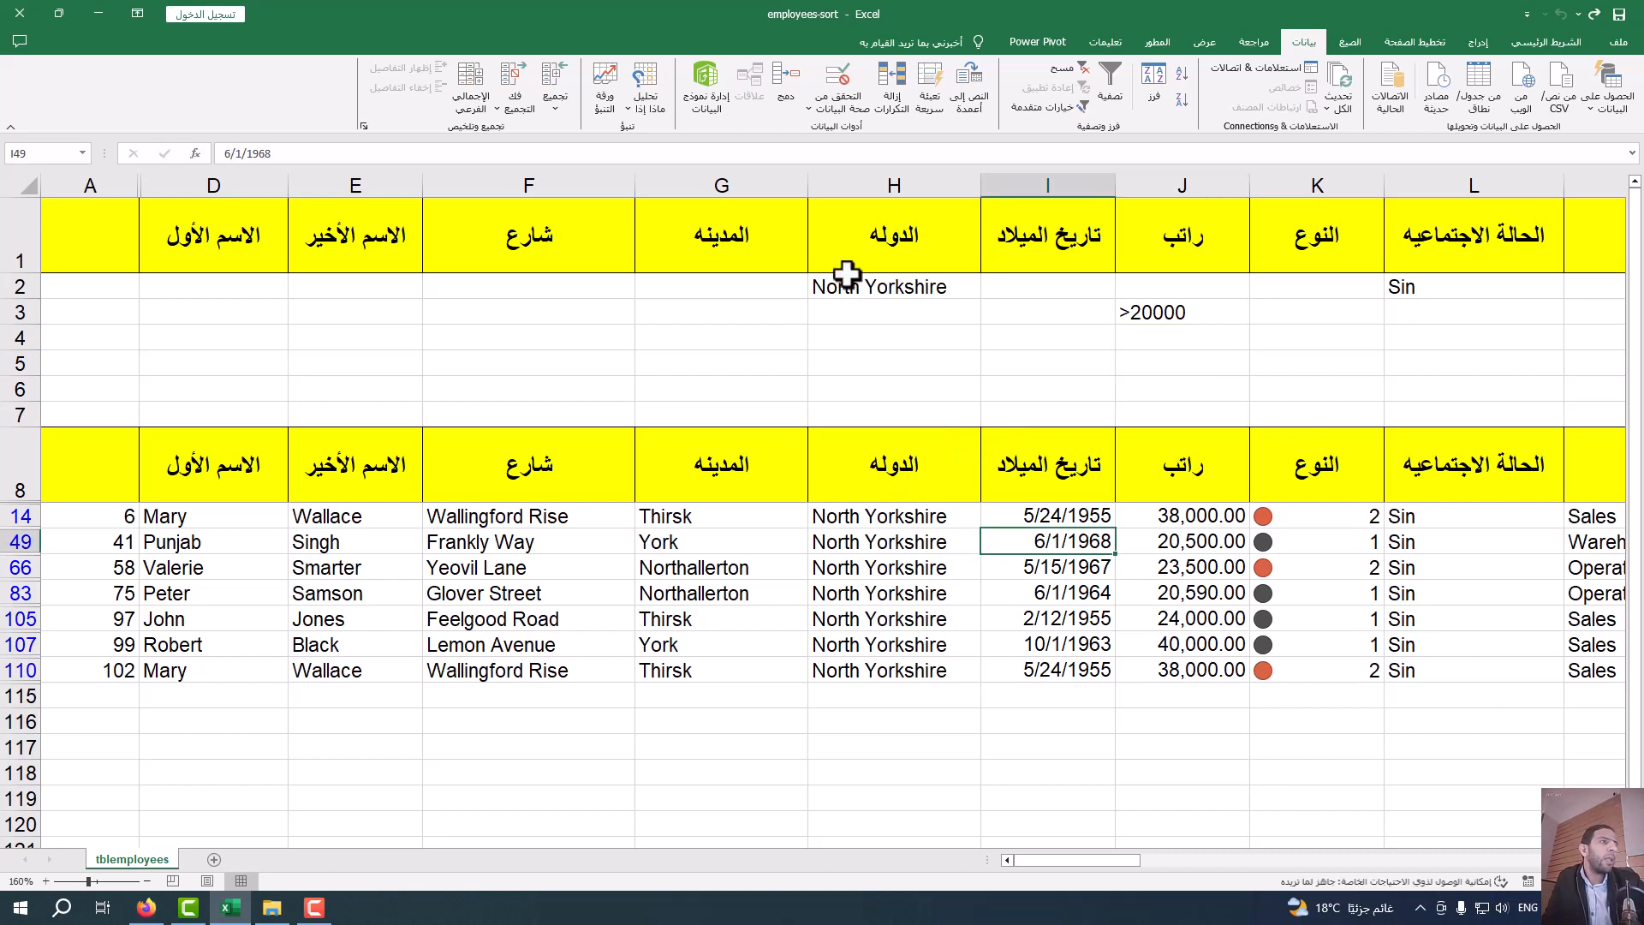
- Clear the filter from the employee table and return the salary criterion >20000 to J2
left_click(1071, 82)
left_click(1019, 610)
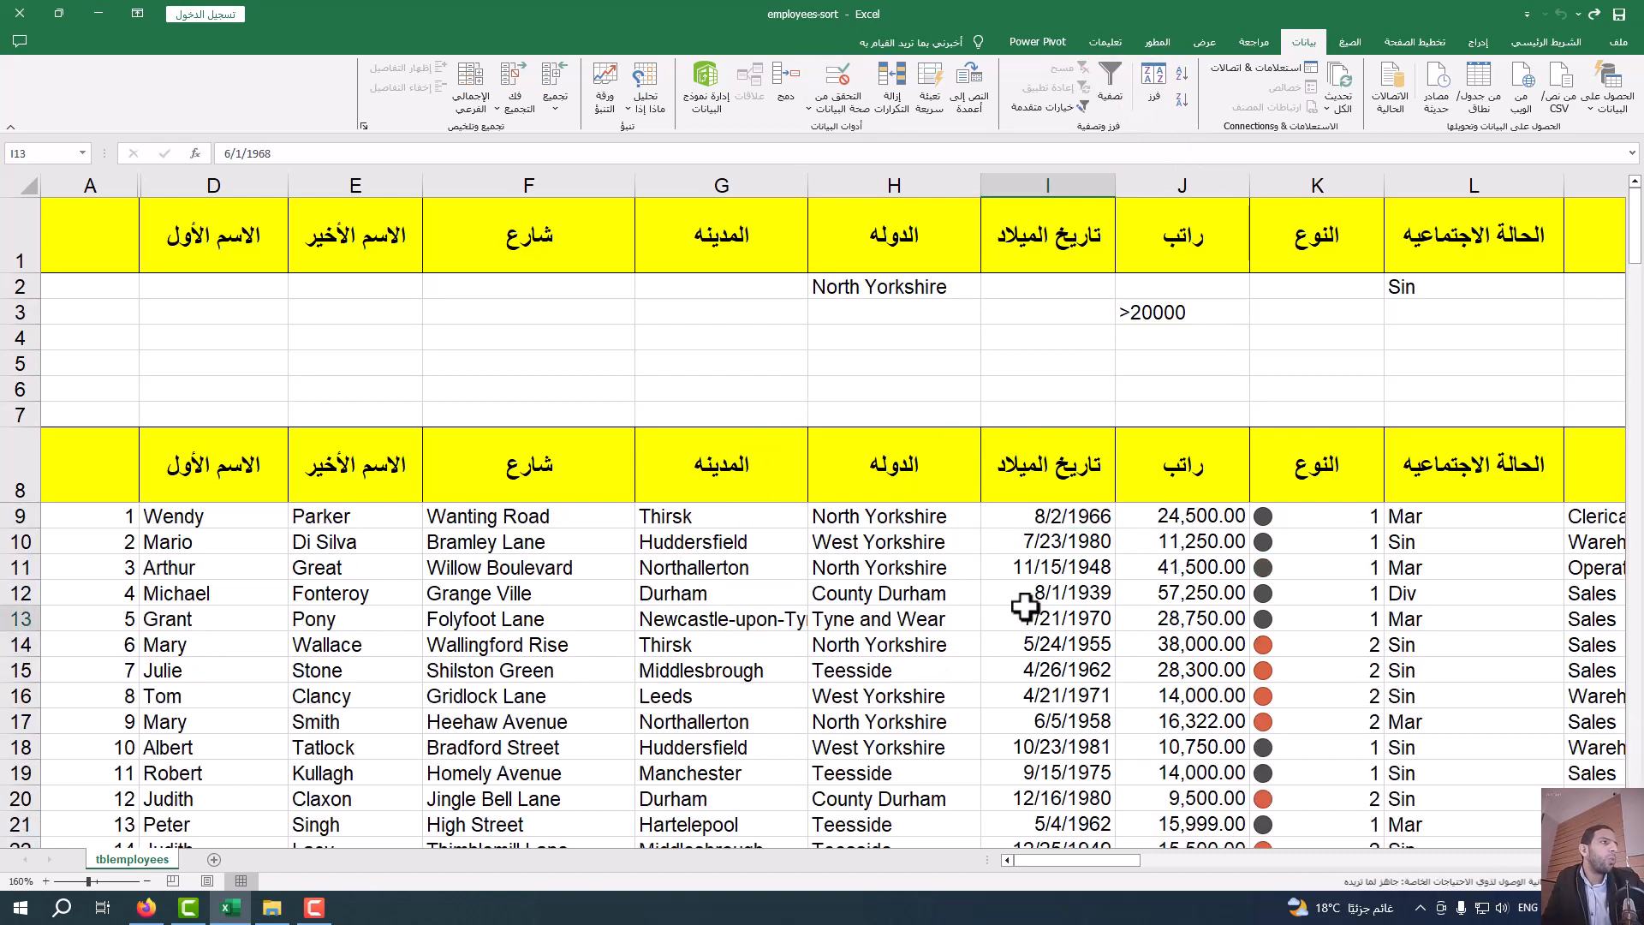
left_click(1191, 305)
left_click_drag(1191, 298, 1189, 281)
key("Down")
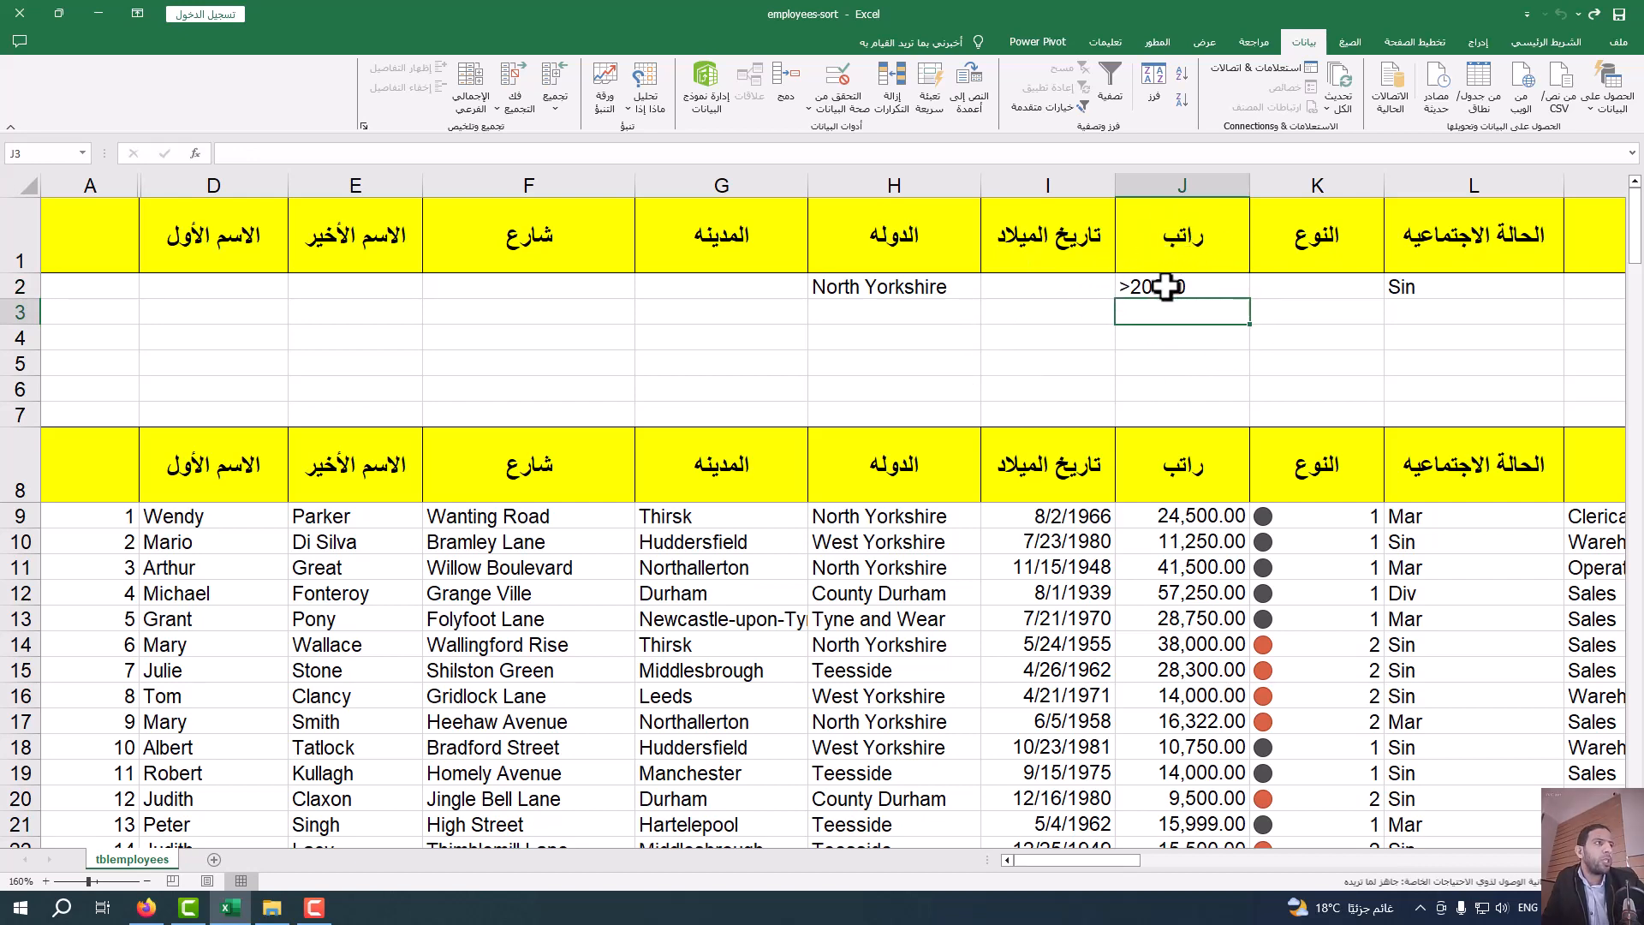
left_click(1406, 286)
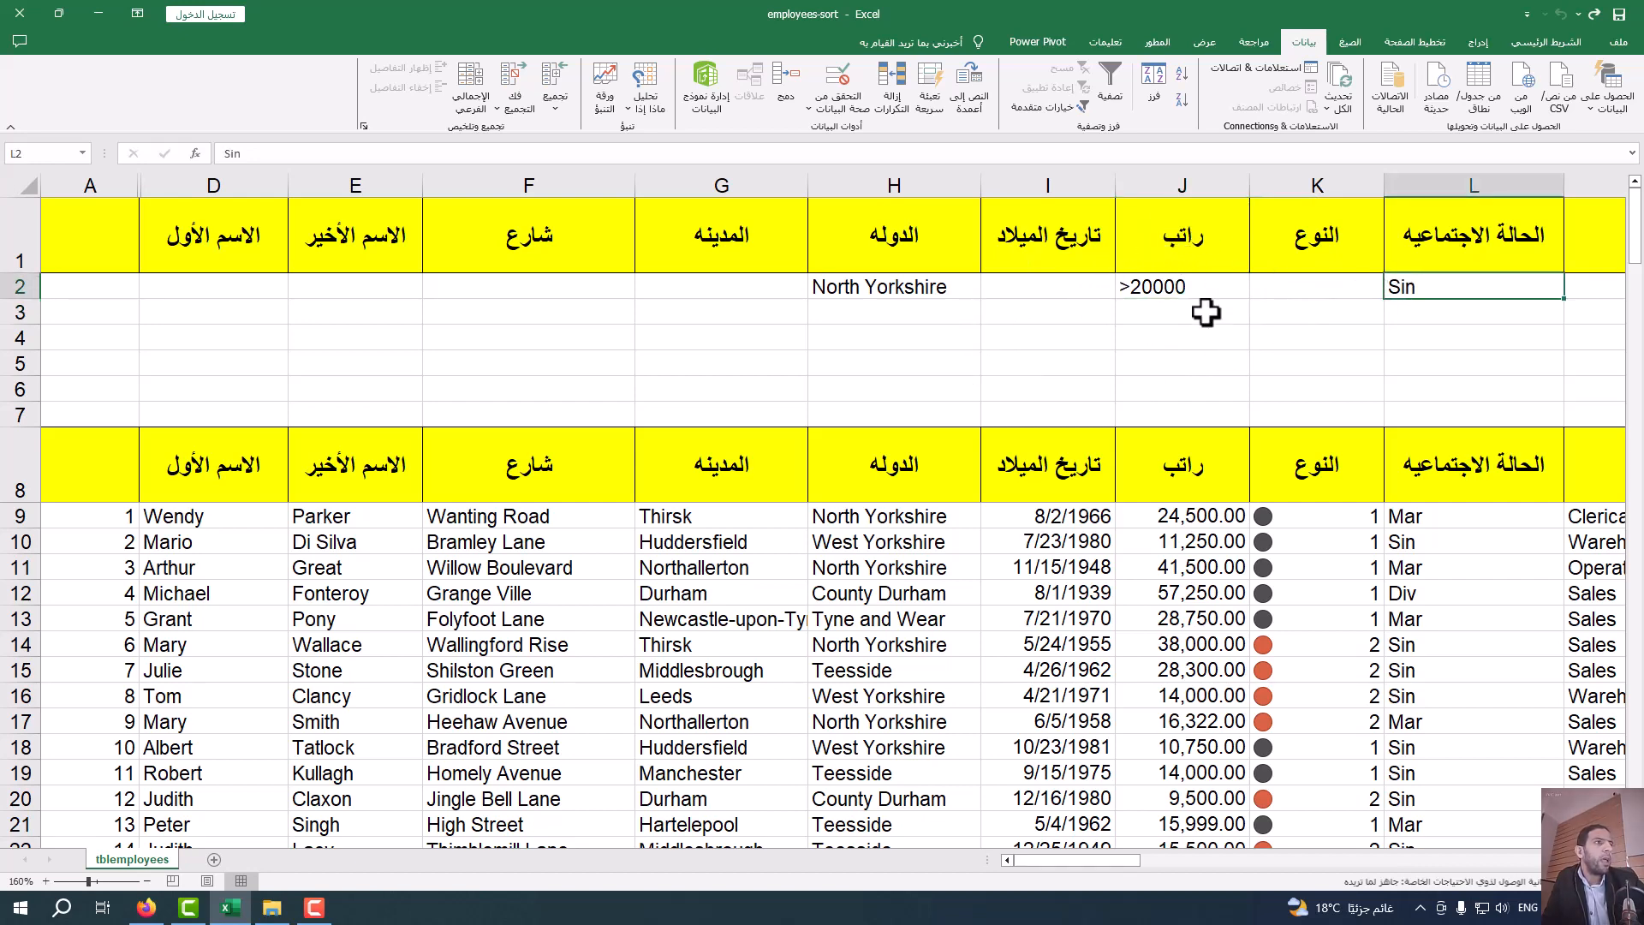
- Copy the country Tyne and Wear from H13 into H3 as a second country criterion below North Yorkshire
left_click(887, 286)
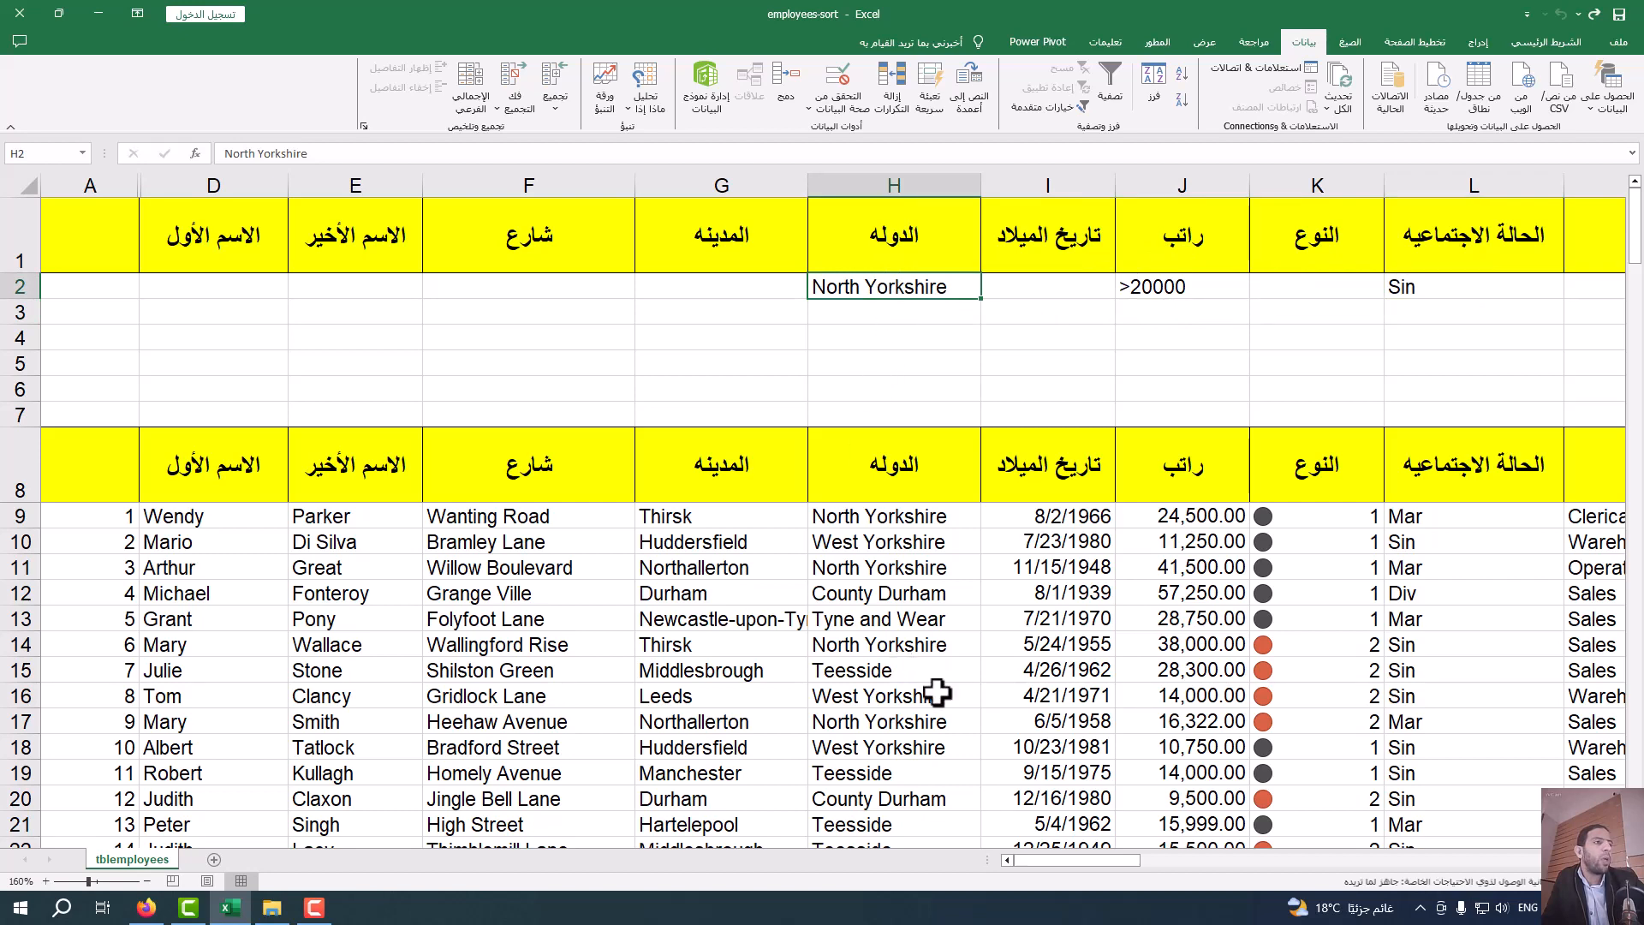
left_click(886, 625)
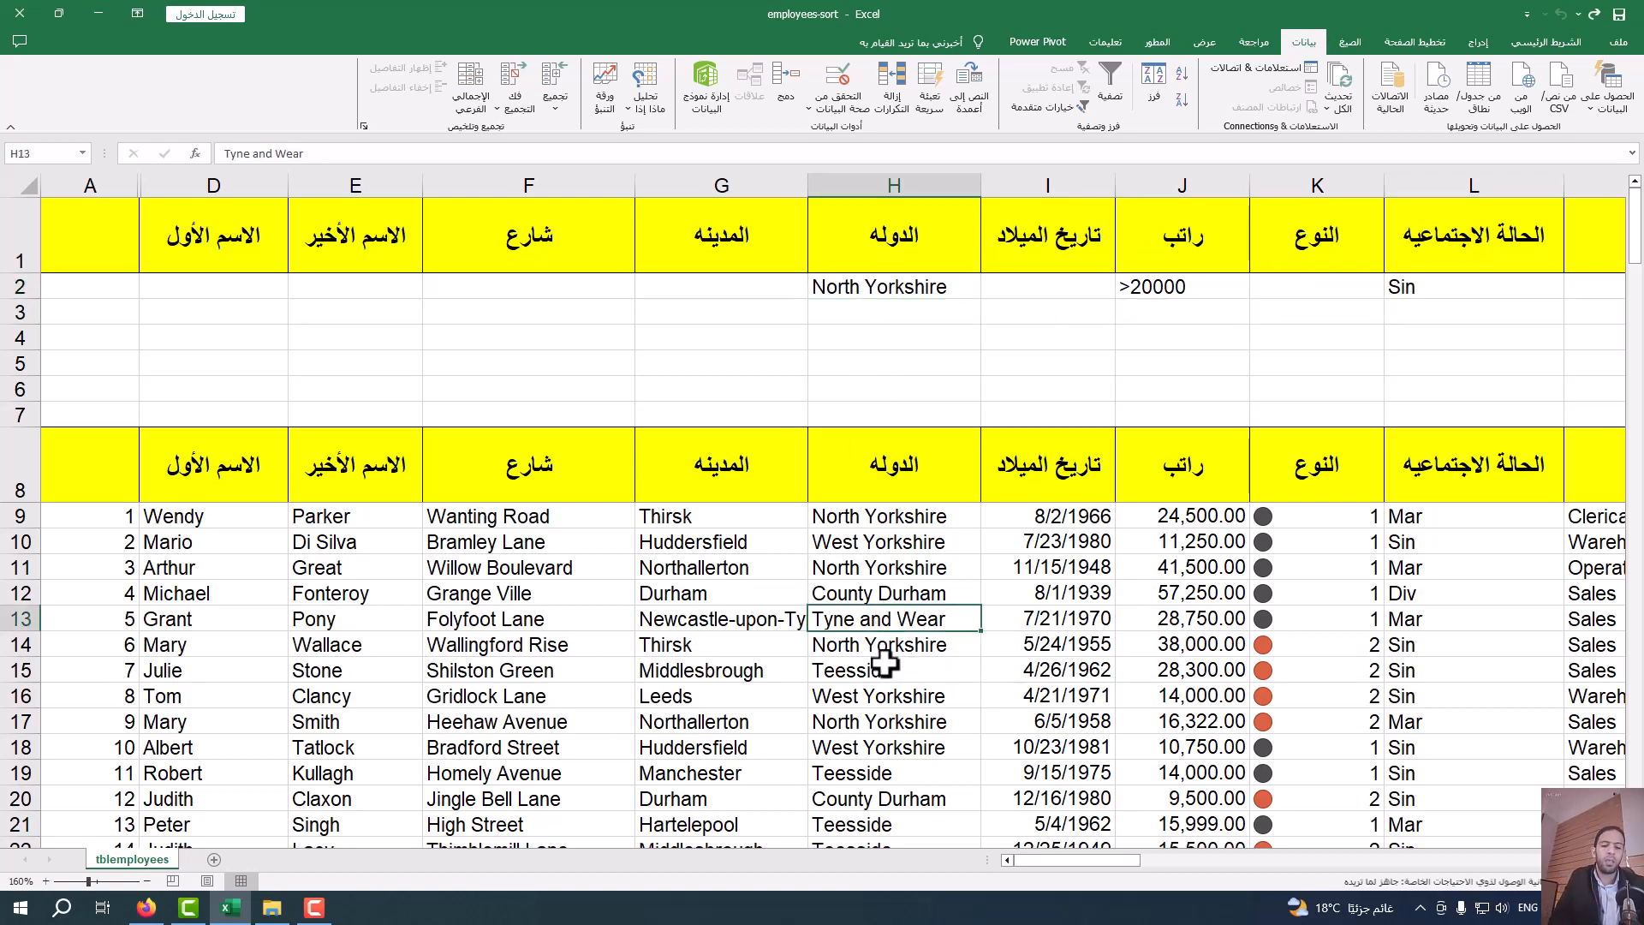
key("ctrl+c")
left_click(921, 307)
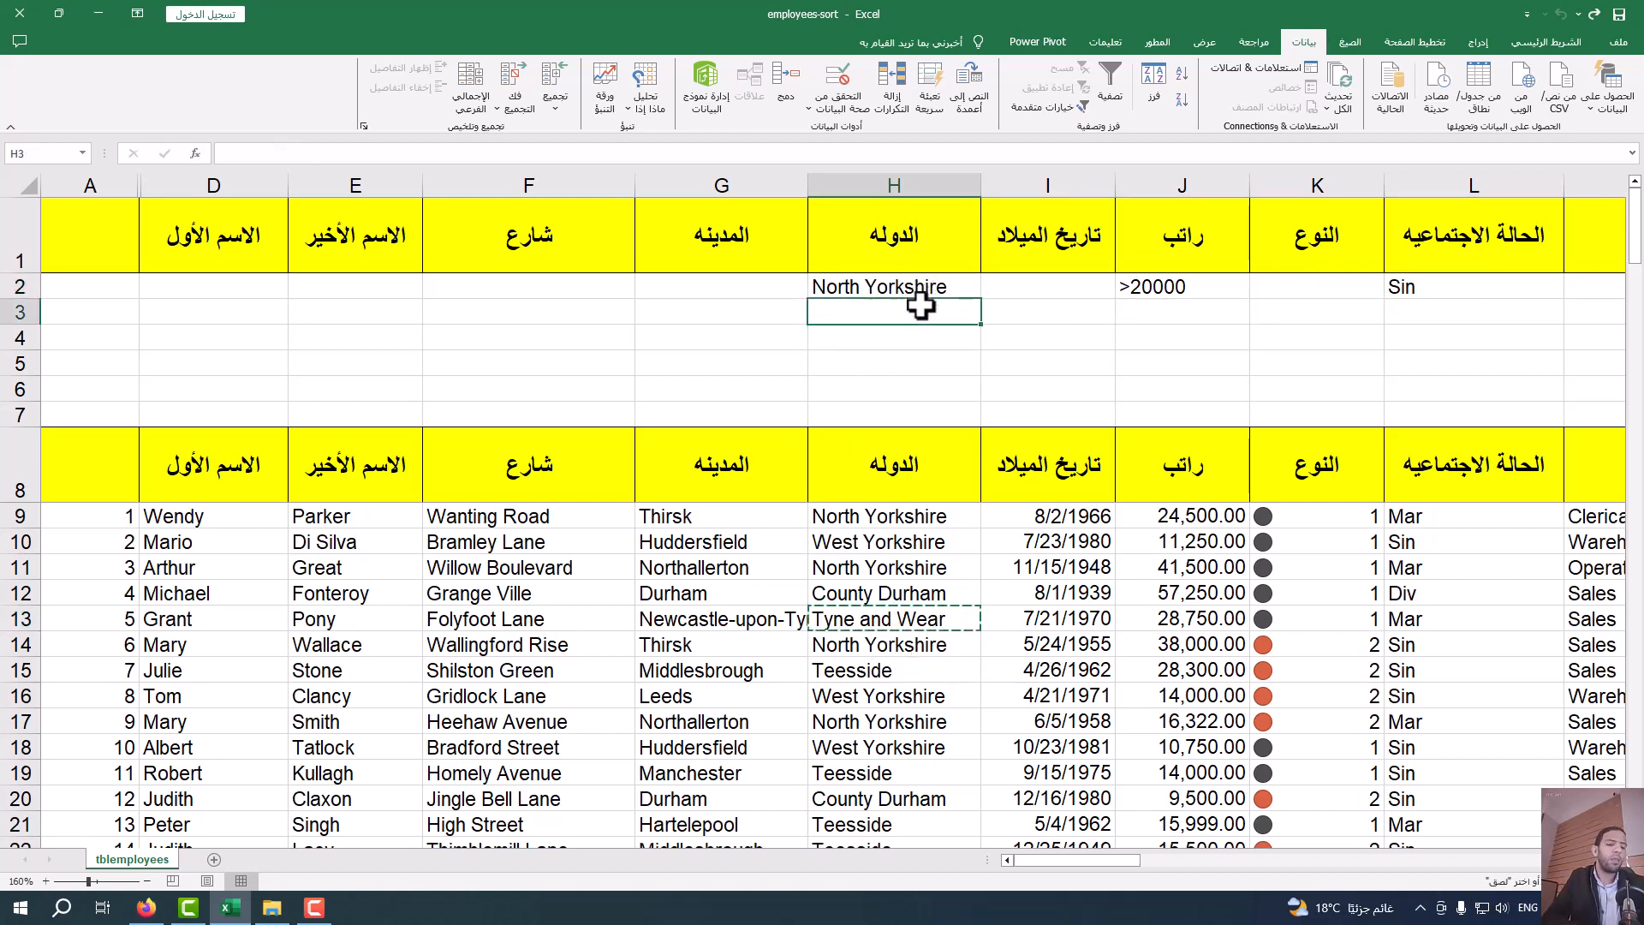
key("ctrl+v")
key("Return")
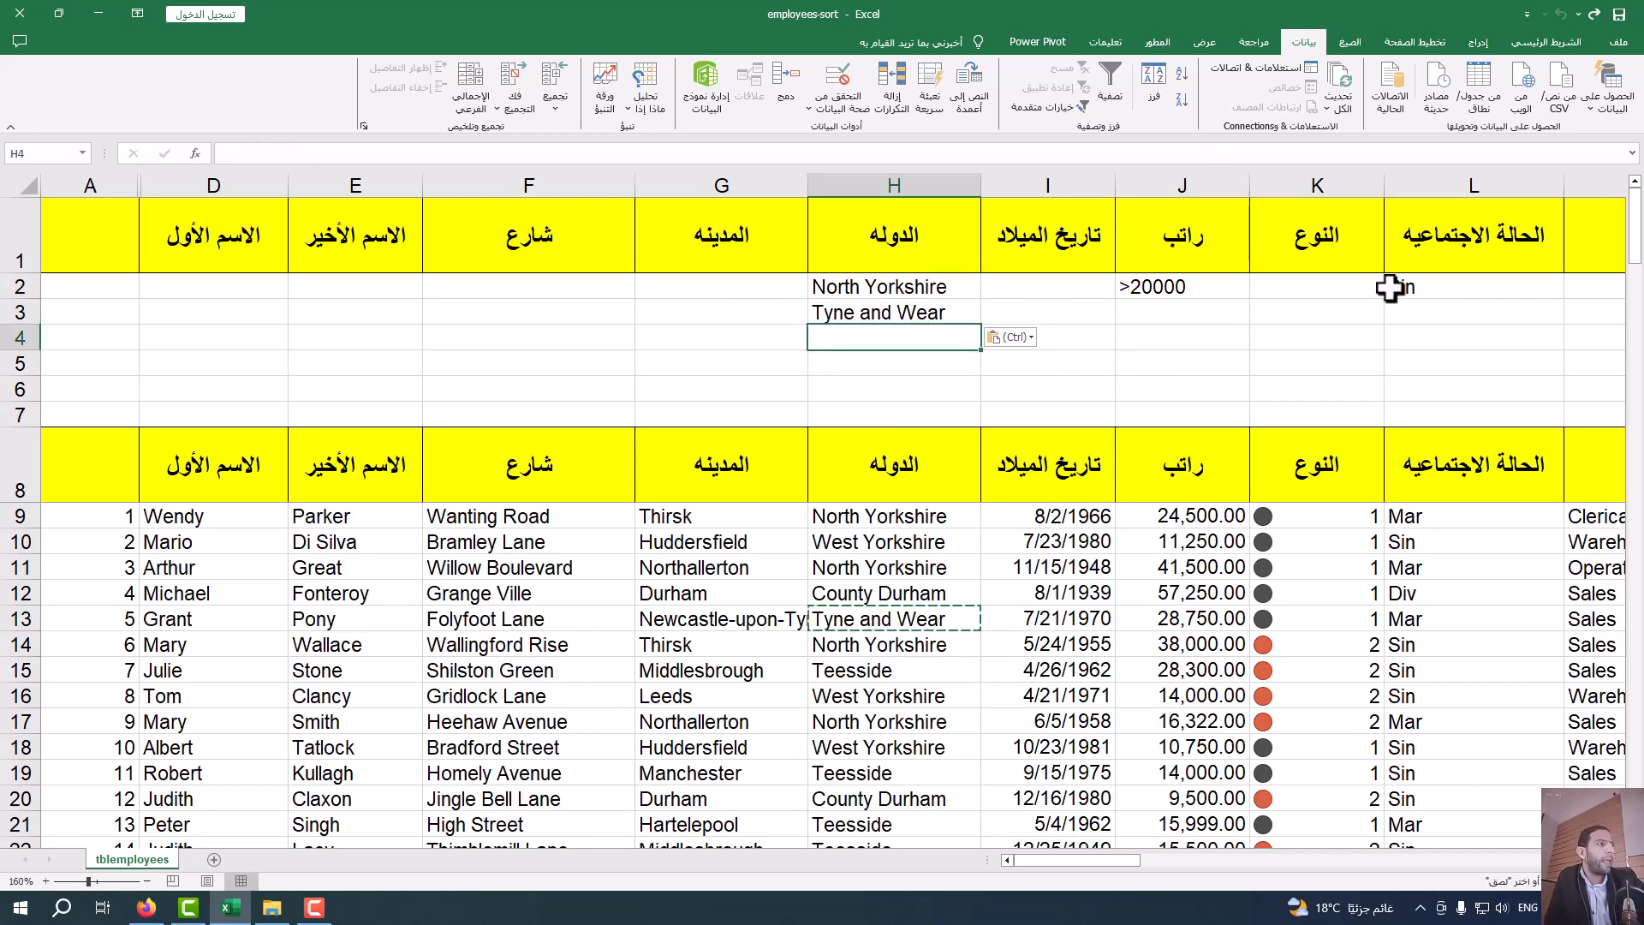
- Examine how the country, salary and marital status criteria in row 2 combine, compared with the Tyne and Wear criterion in row 3
left_click_drag(1392, 287, 850, 287)
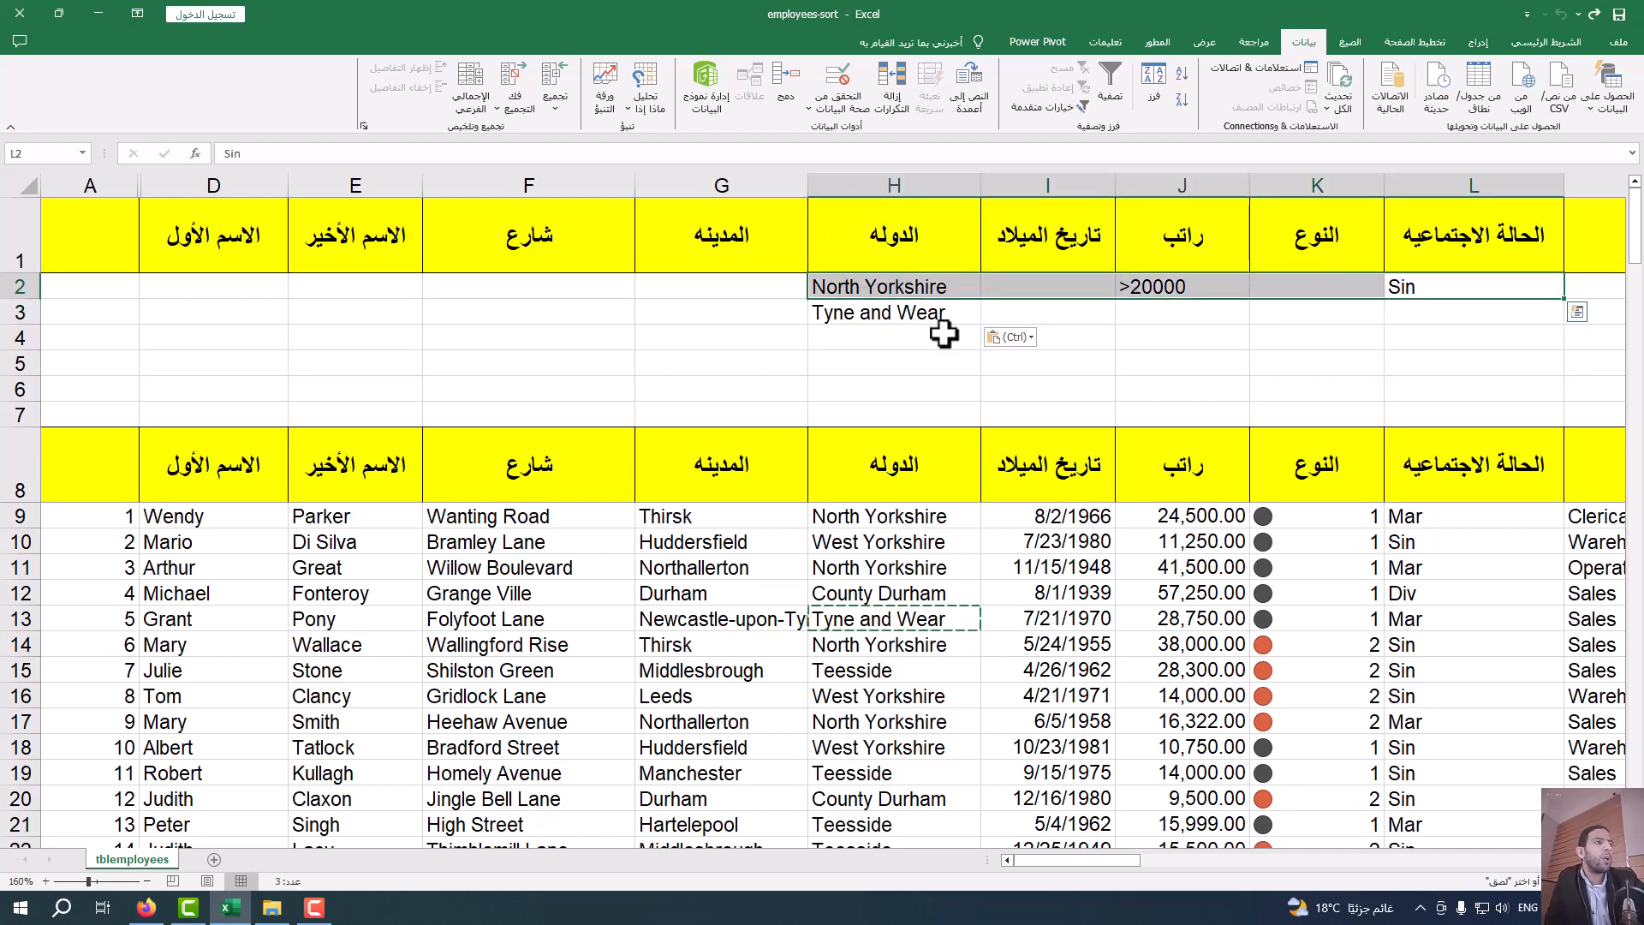
left_click(995, 346)
left_click(868, 315)
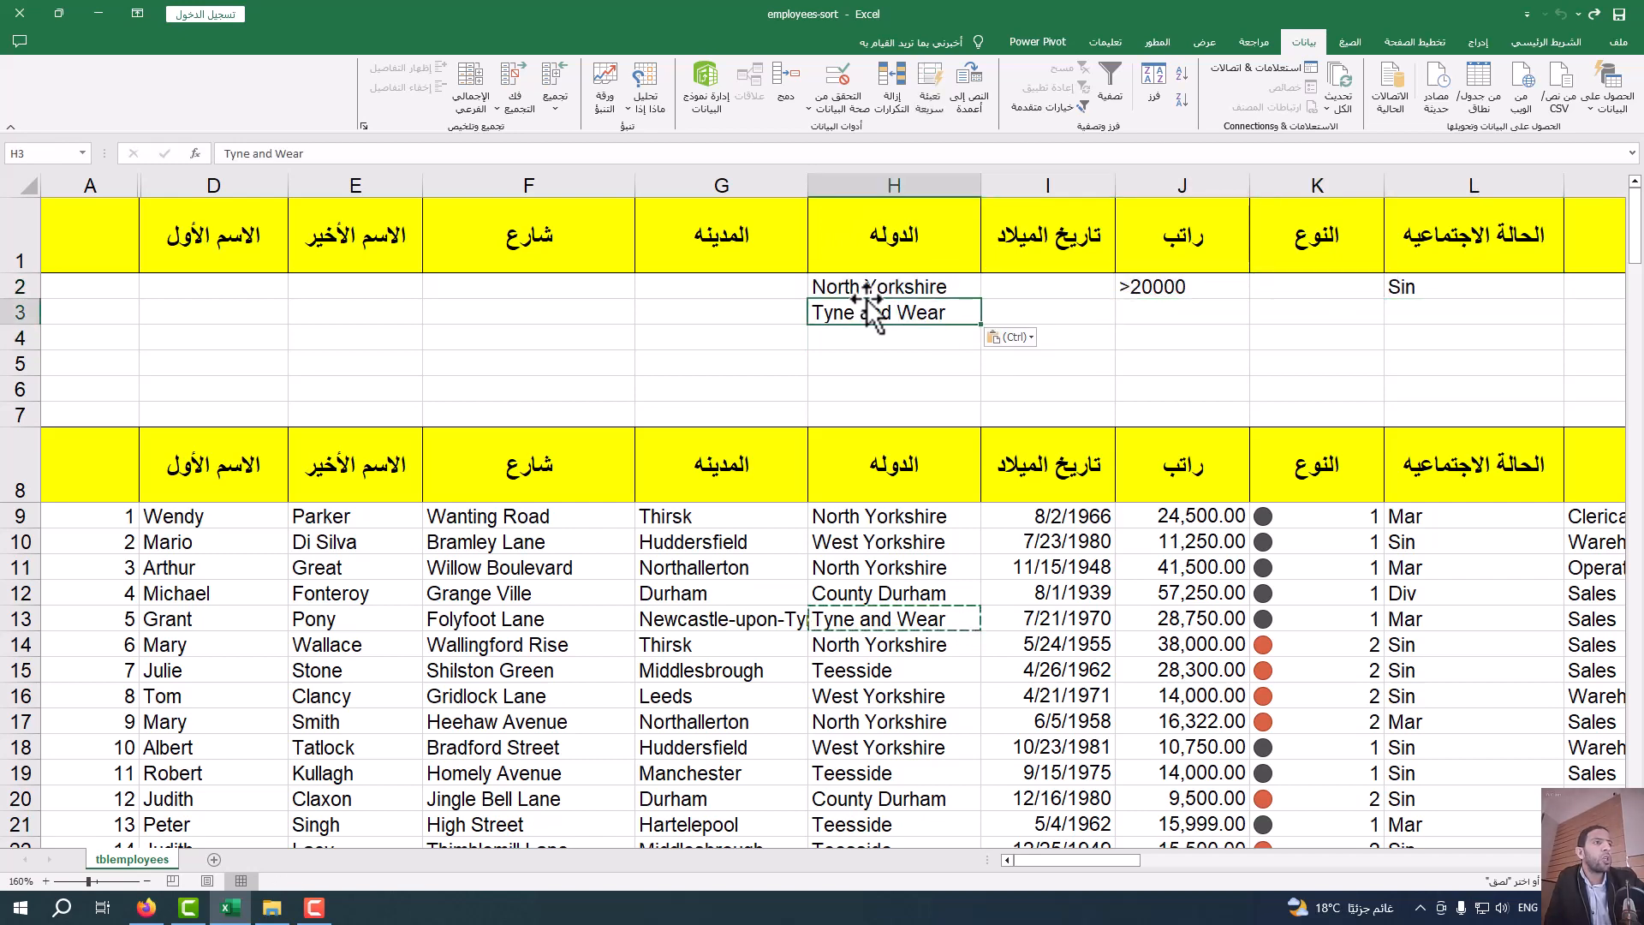
left_click(865, 295)
left_click(866, 344)
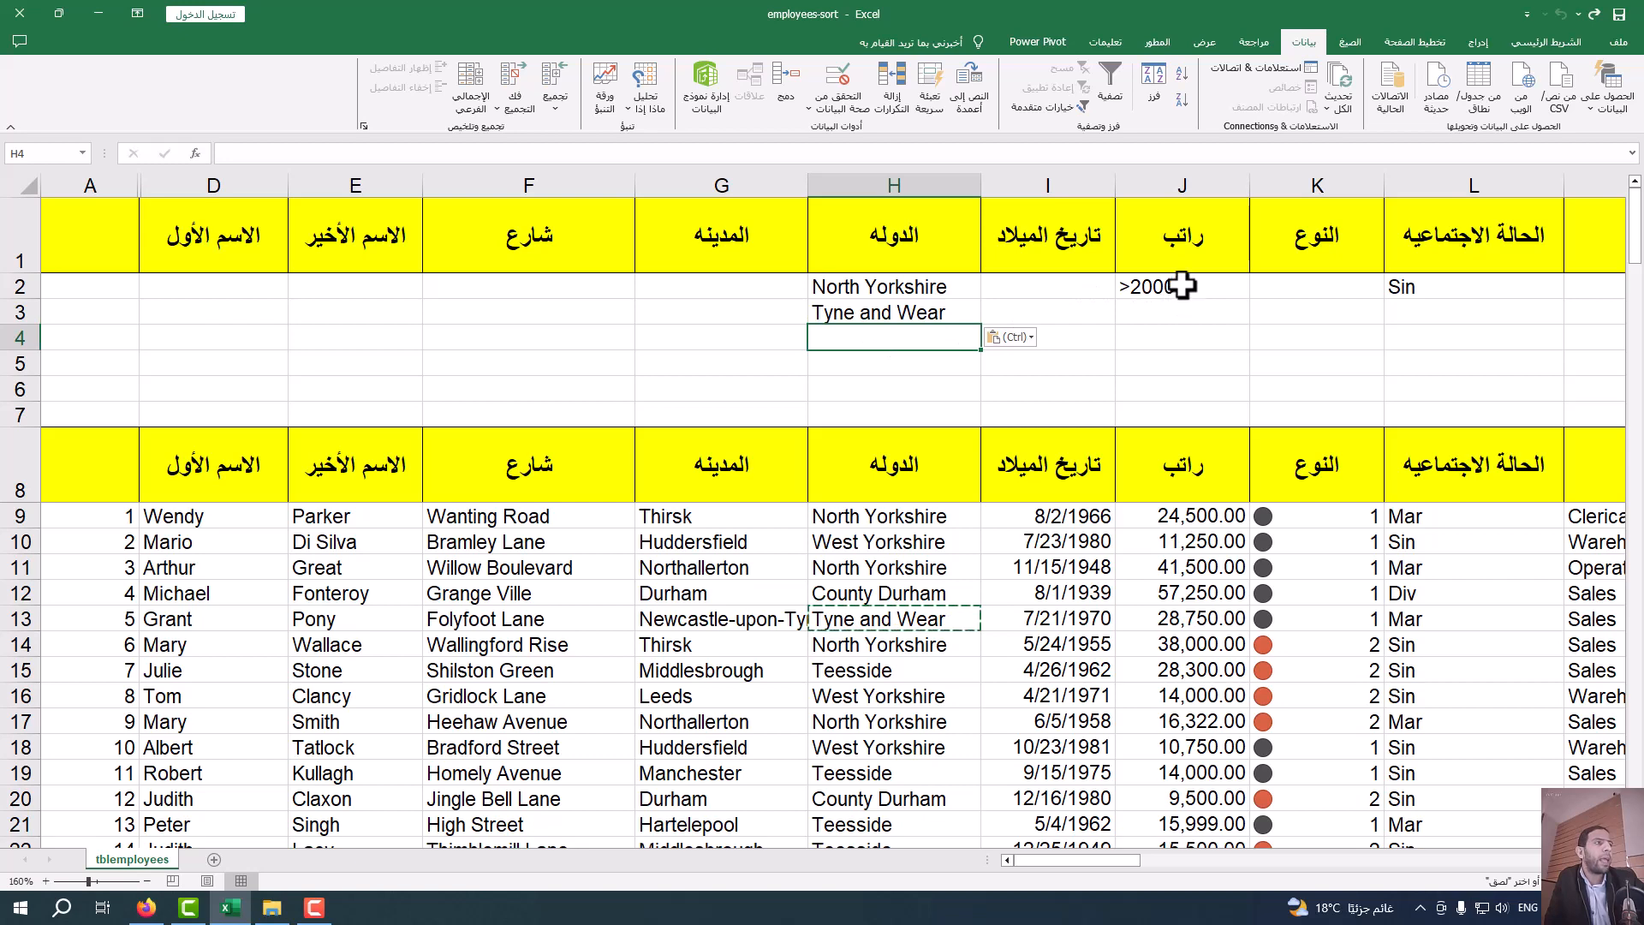
left_click_drag(1183, 285, 1429, 278)
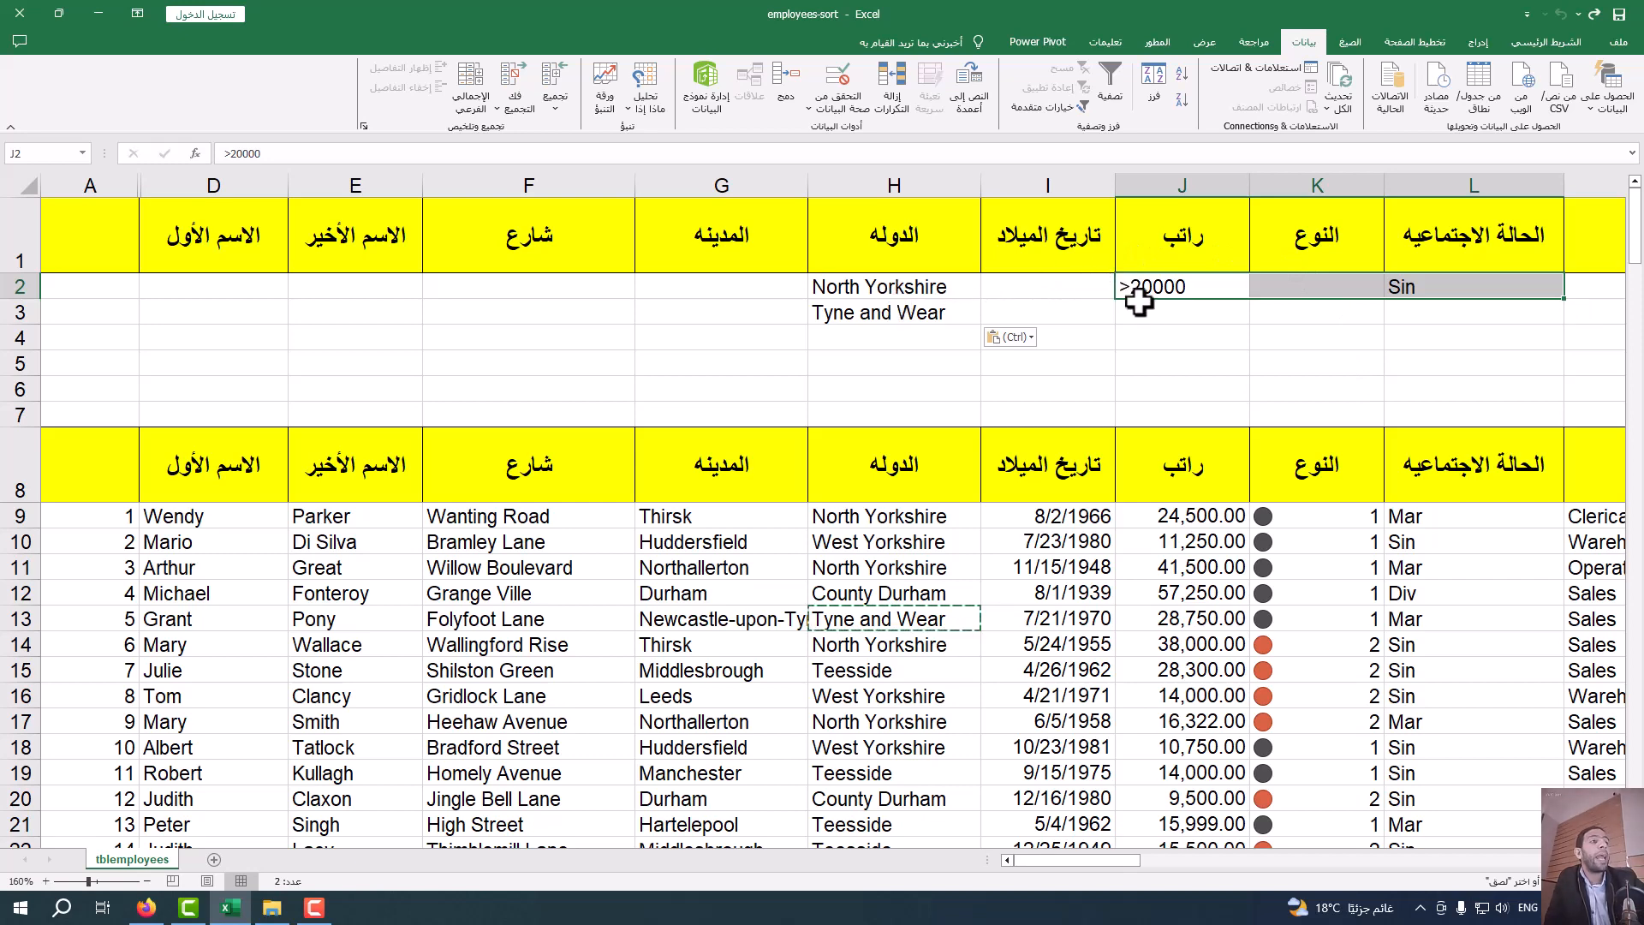
left_click(868, 285)
left_click(877, 307)
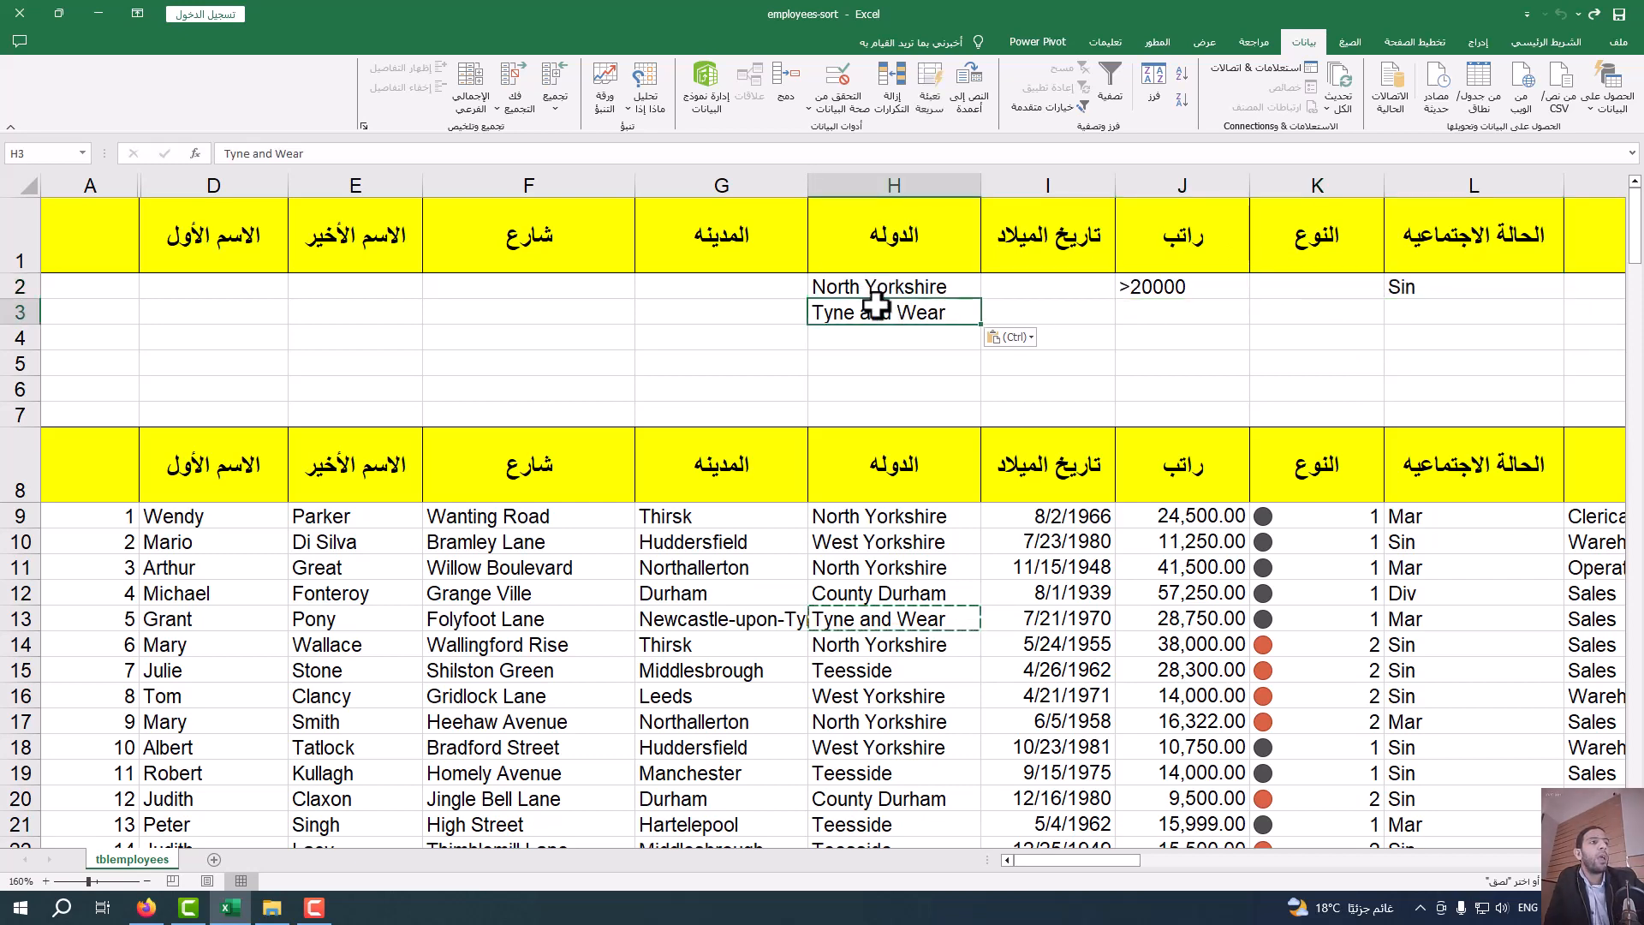
left_click_drag(1394, 286, 959, 270)
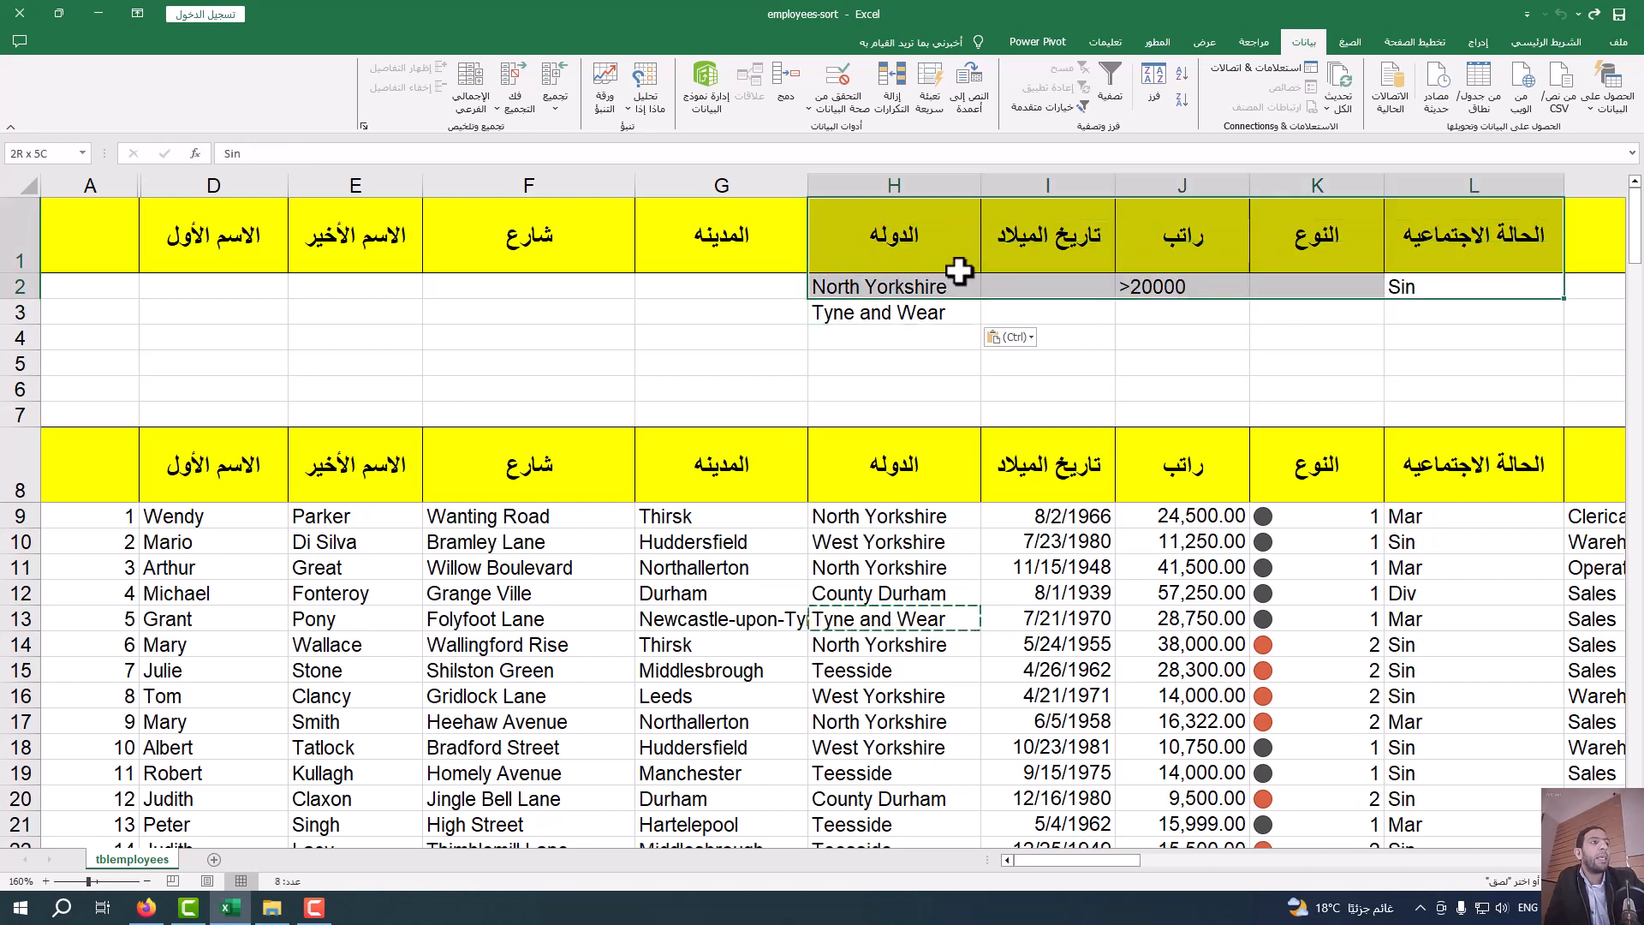
left_click(1199, 286)
key("shift+Left")
key("shift+Left")
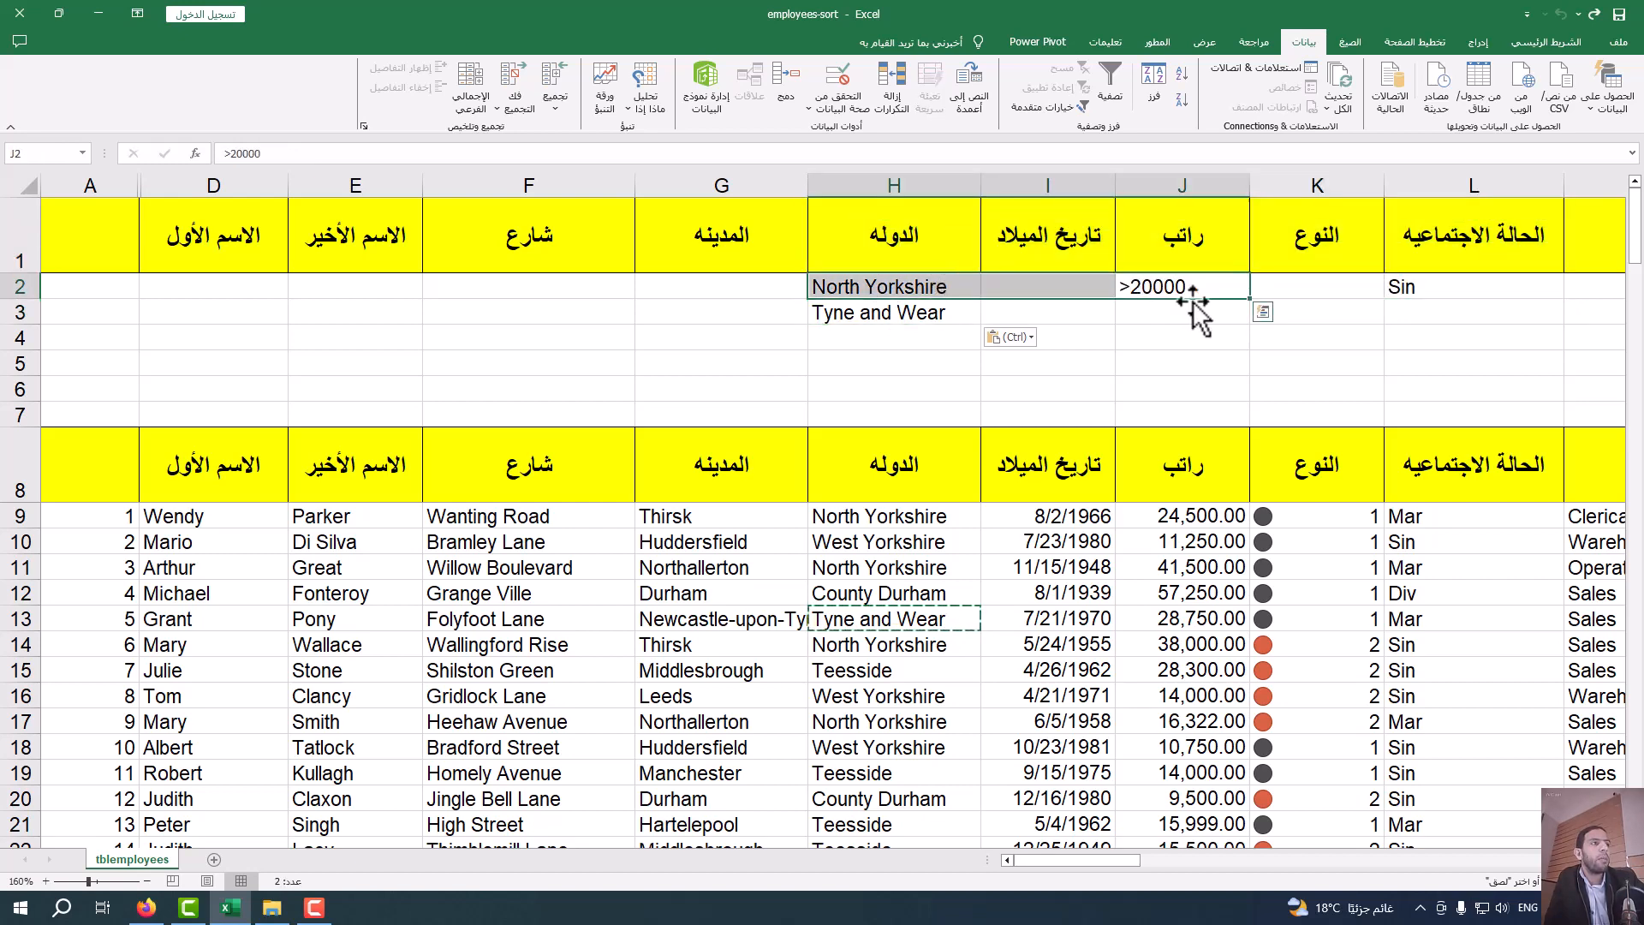
left_click(1408, 287)
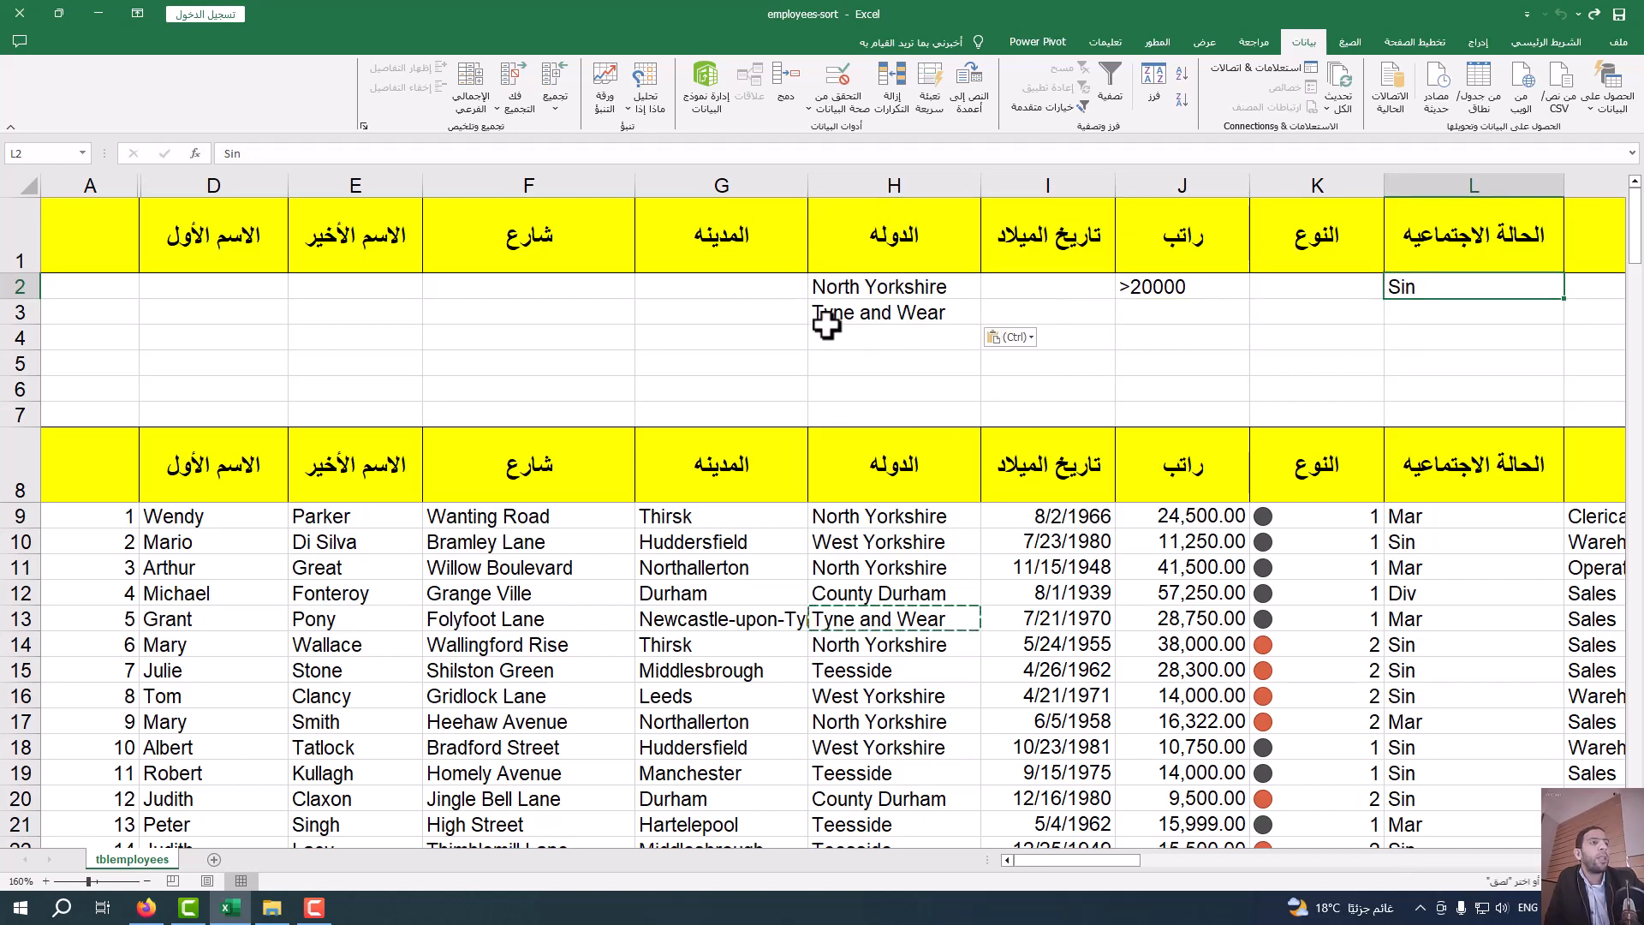
- Copy the salary and marital status criteria >20000 and Sin from J2:L2 into row 3 beside Tyne and Wear
left_click_drag(1190, 287, 1468, 279)
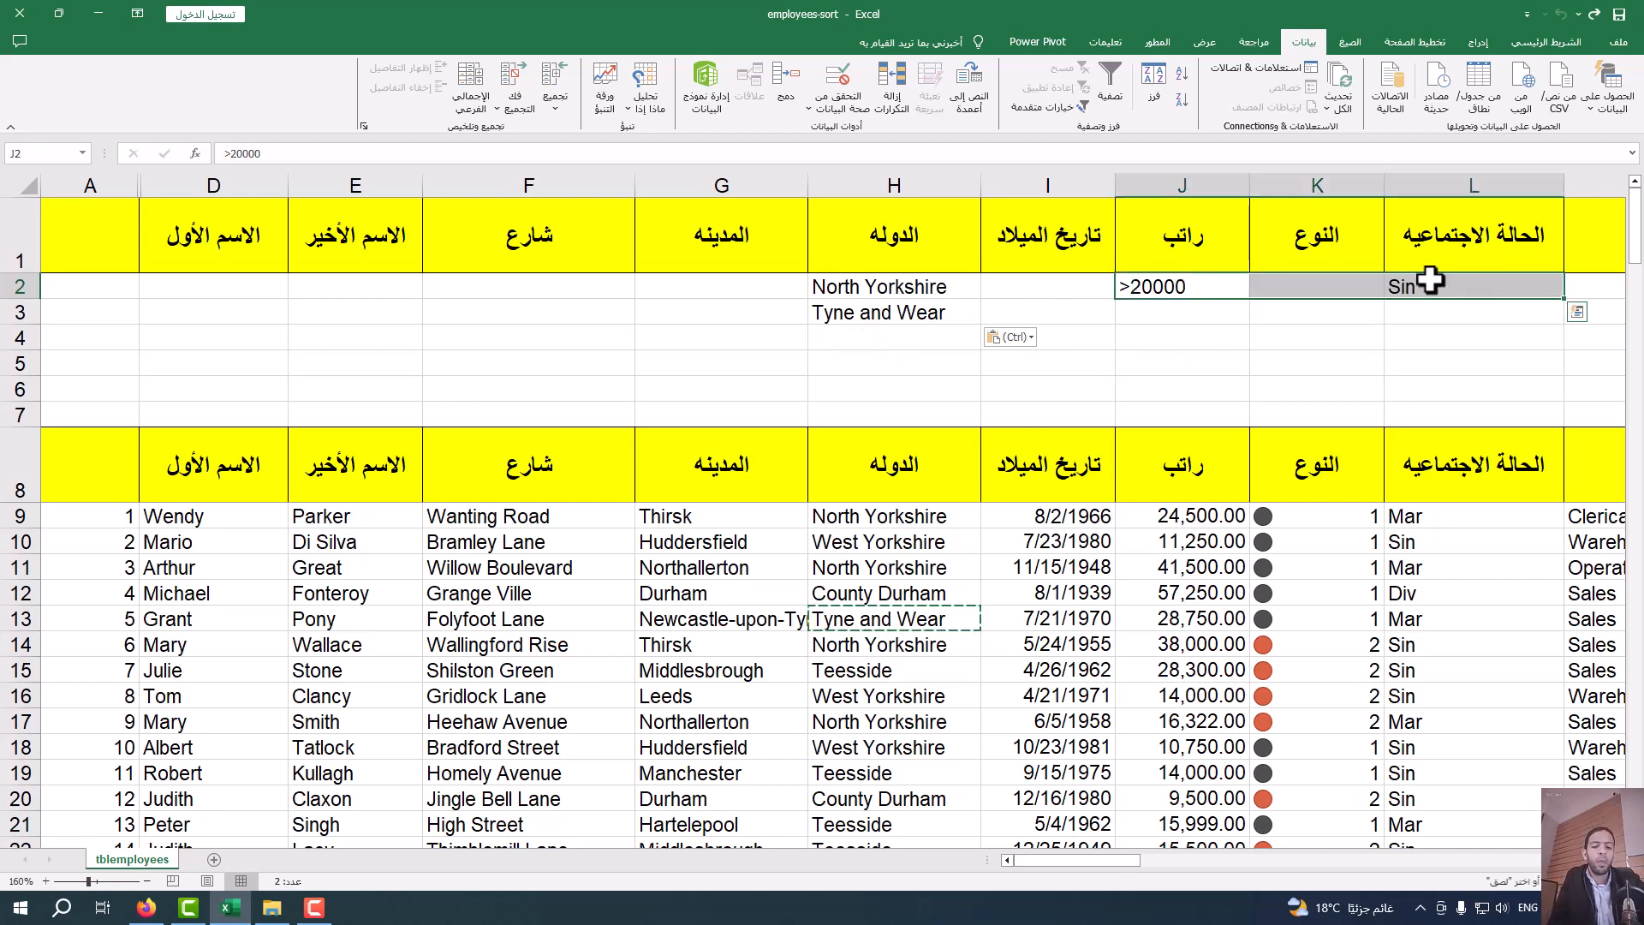
key("ctrl+c")
left_click(1166, 318)
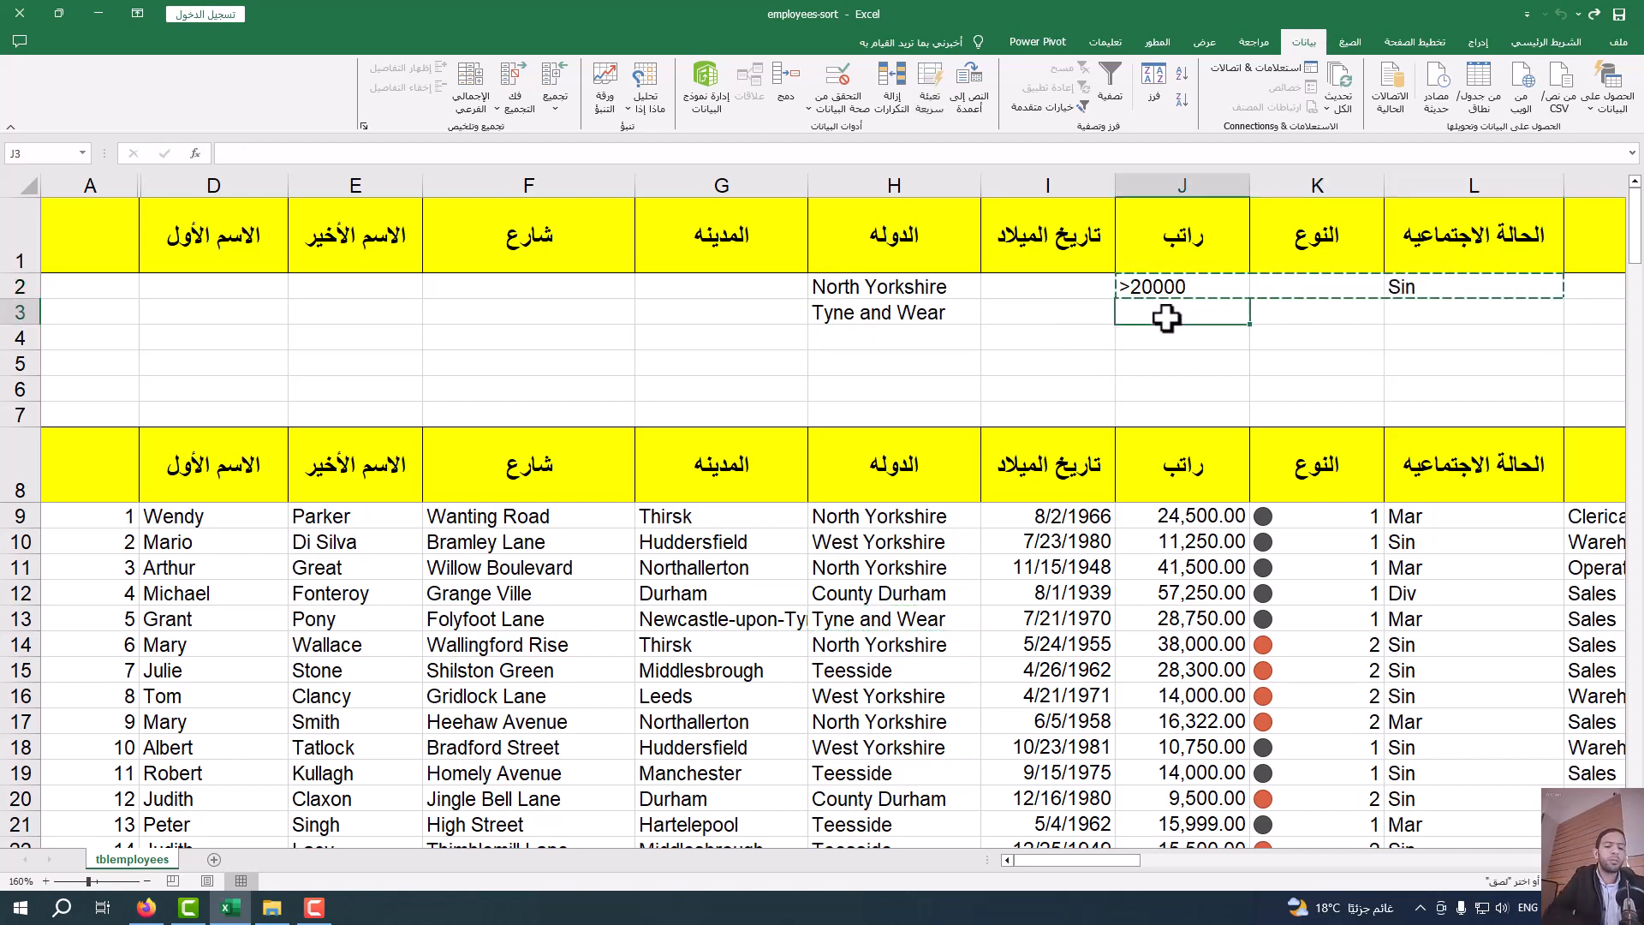
key("ctrl+v")
key("Down")
key("Down")
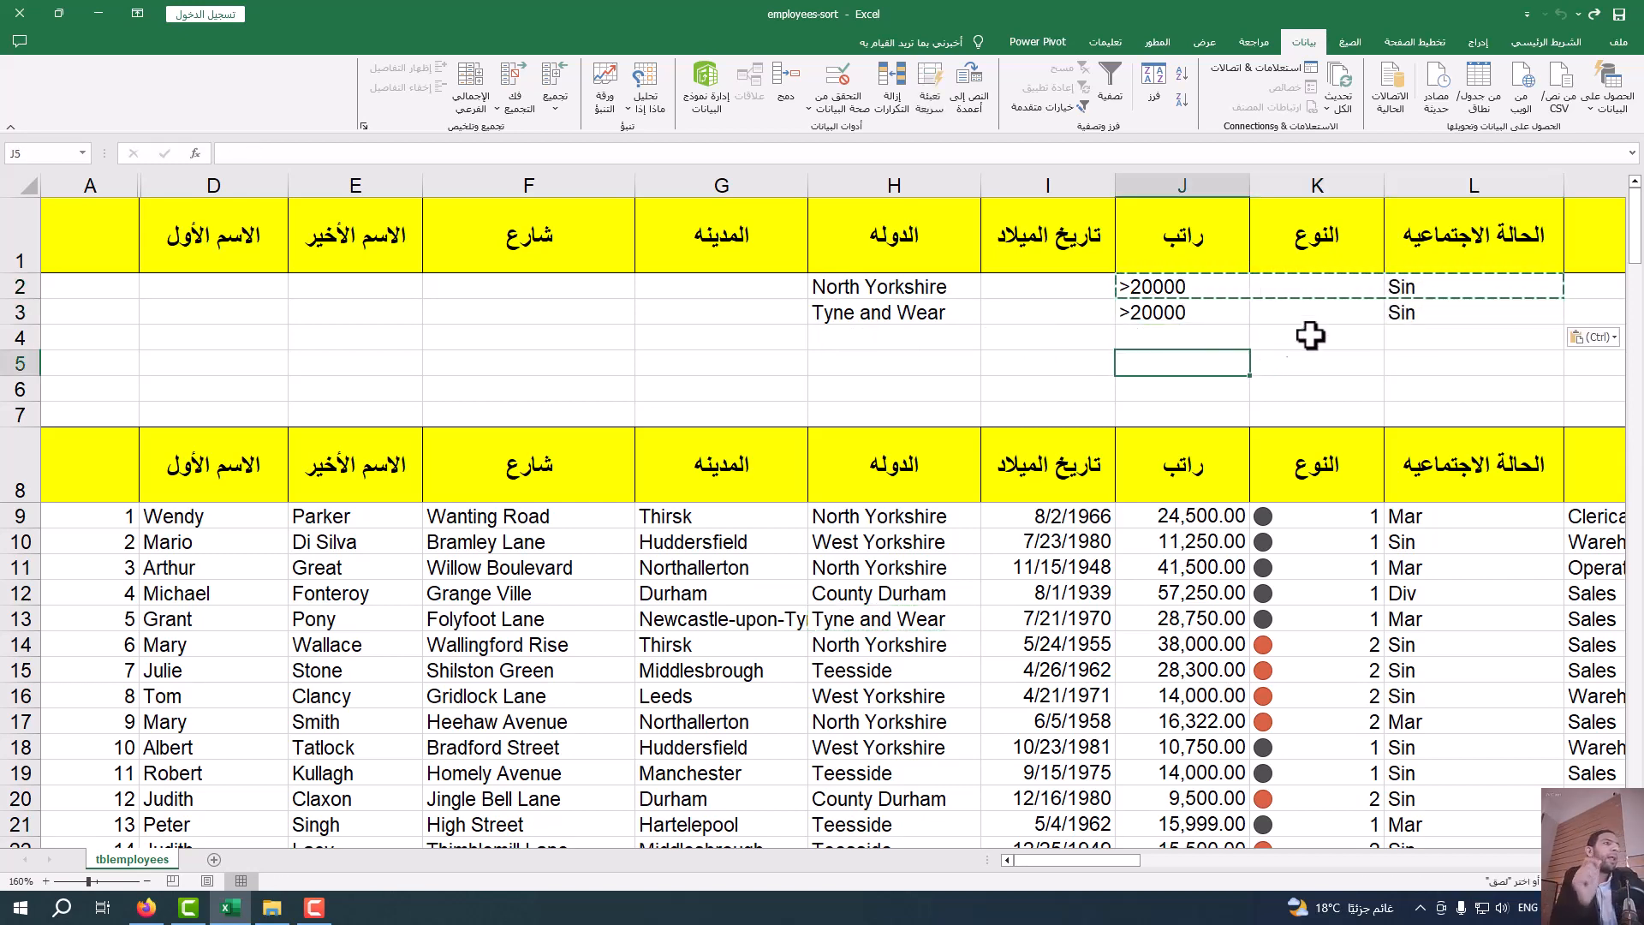
left_click(1175, 284)
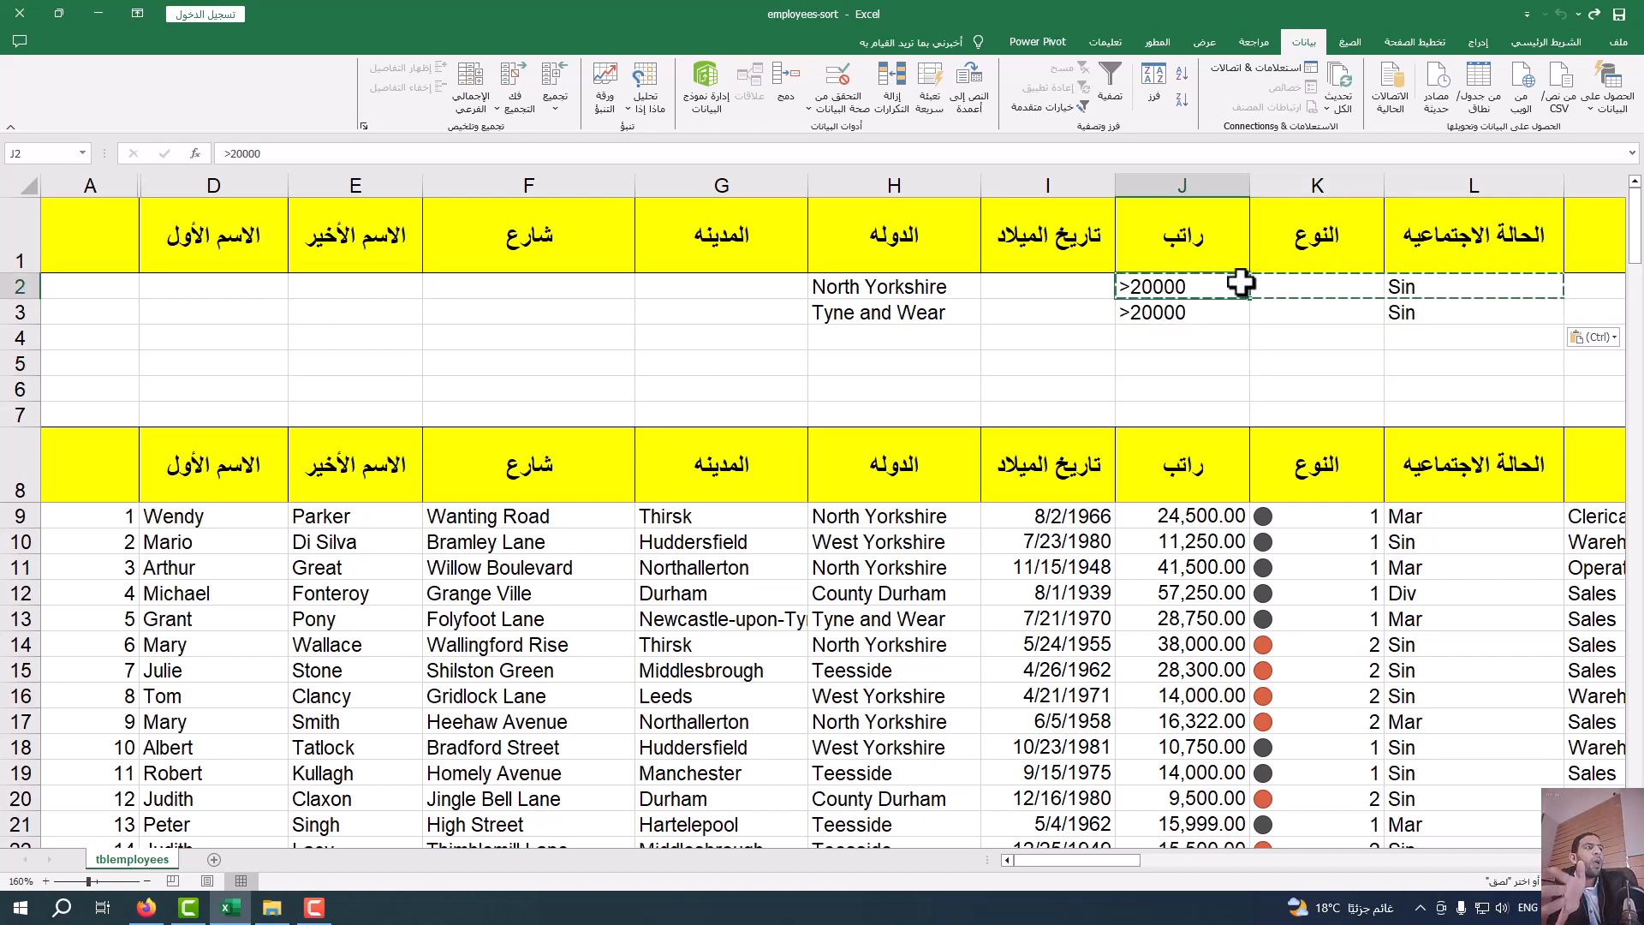
left_click(845, 294)
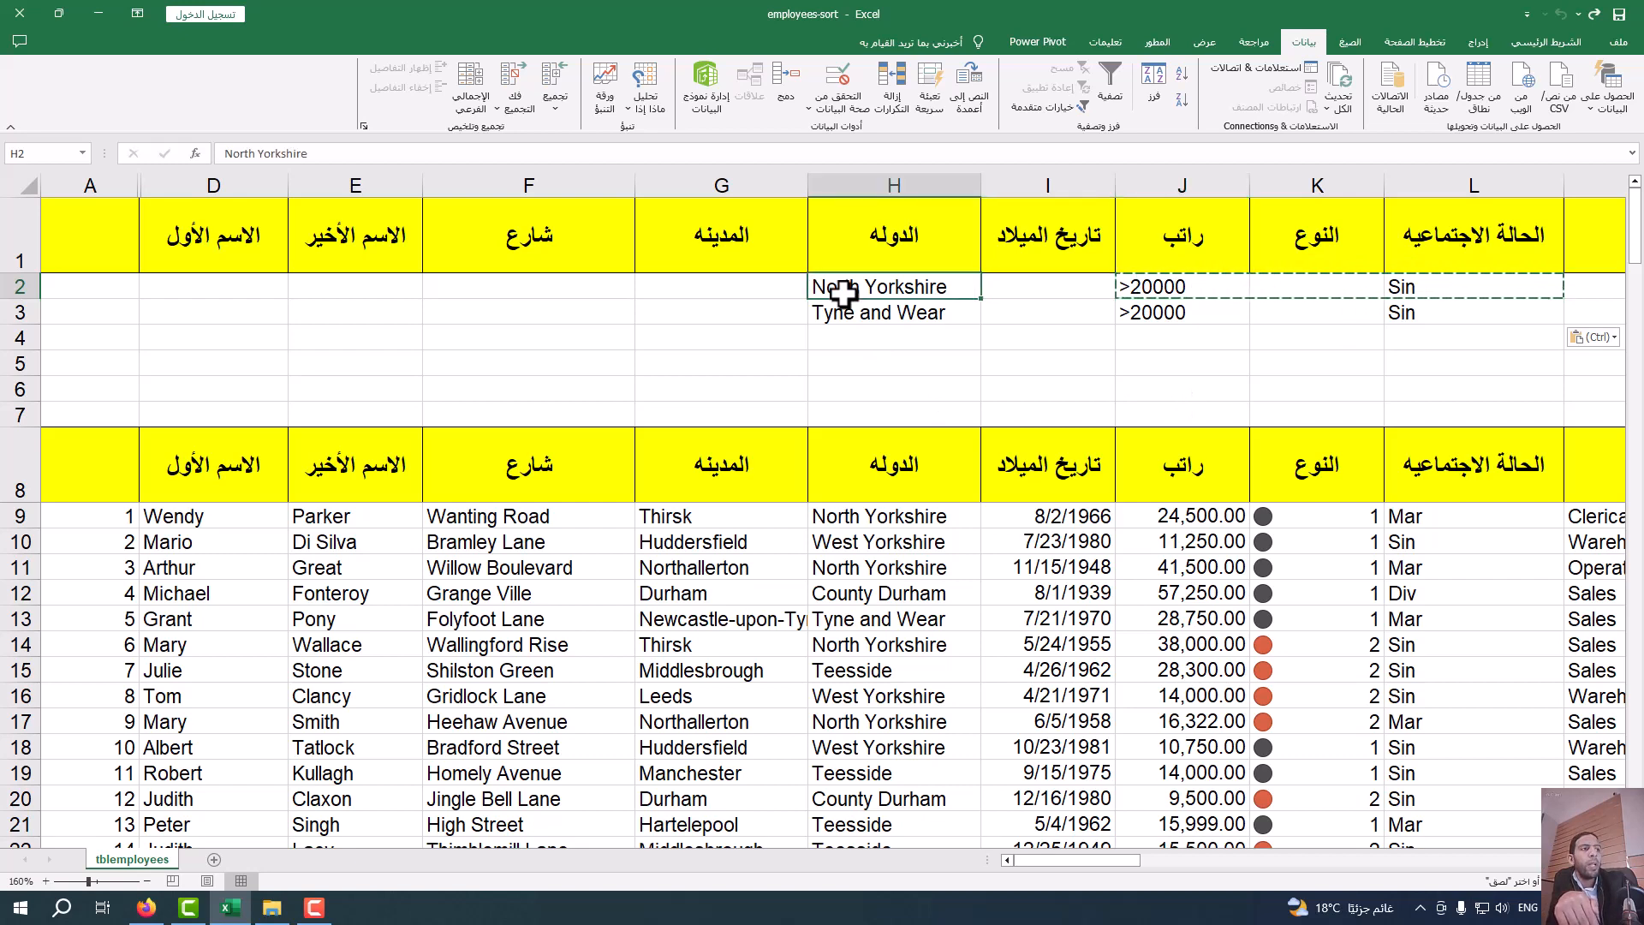
left_click(854, 319)
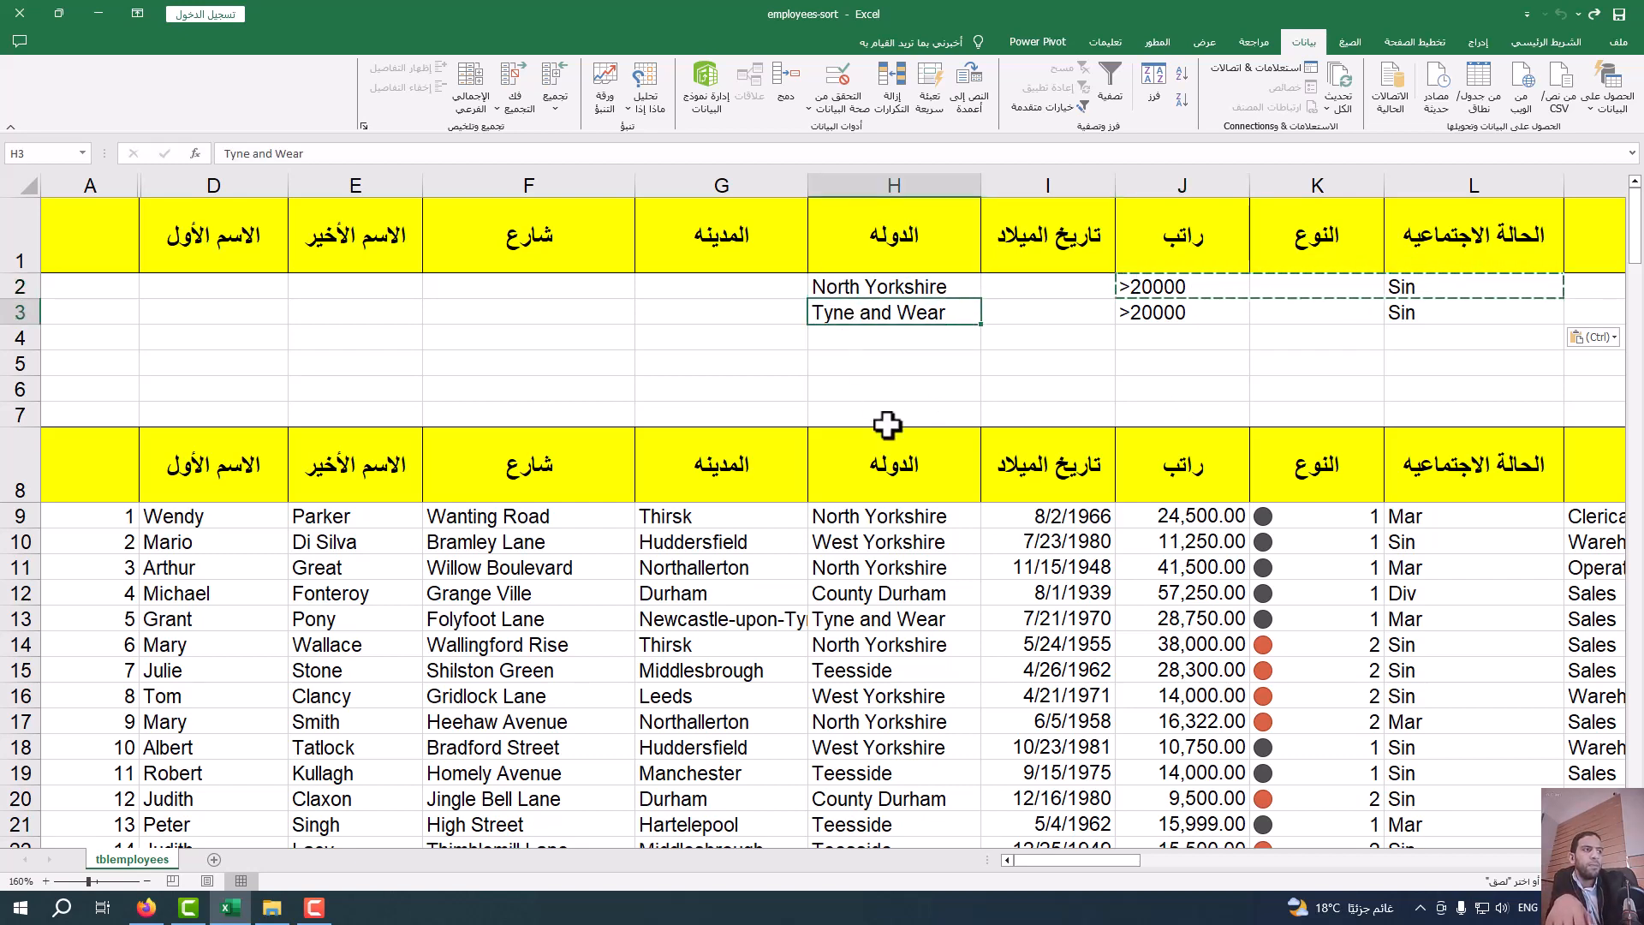
- Apply the advanced filter in place to the employee table with rows $1:$3 as the criteria range
left_click(882, 542)
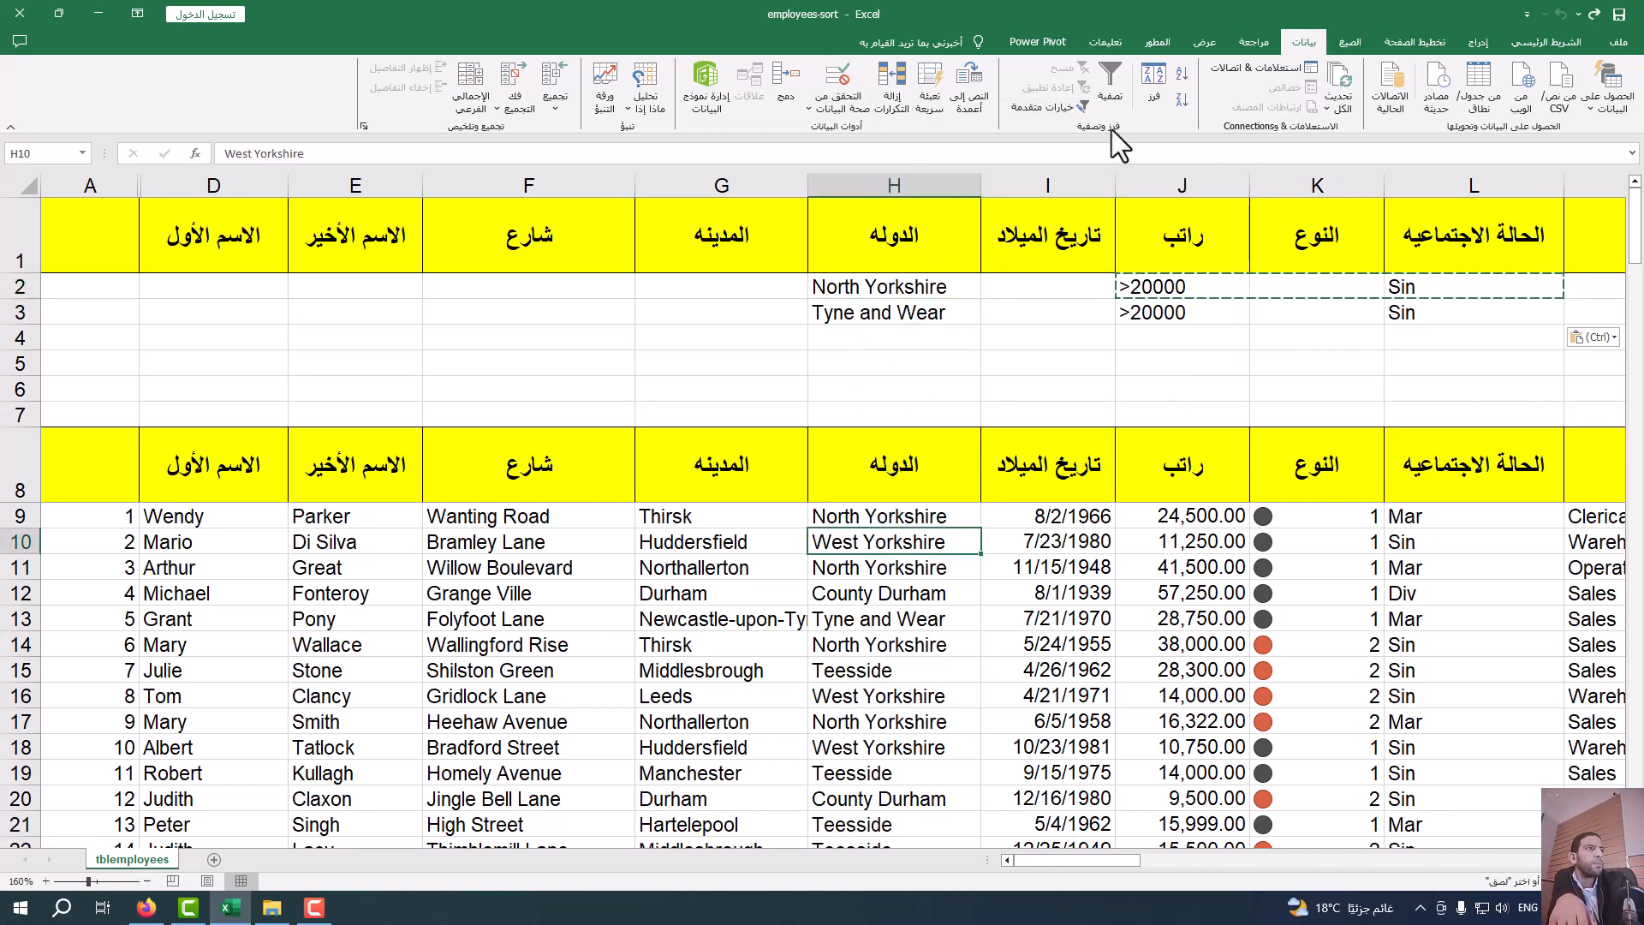
left_click(1049, 107)
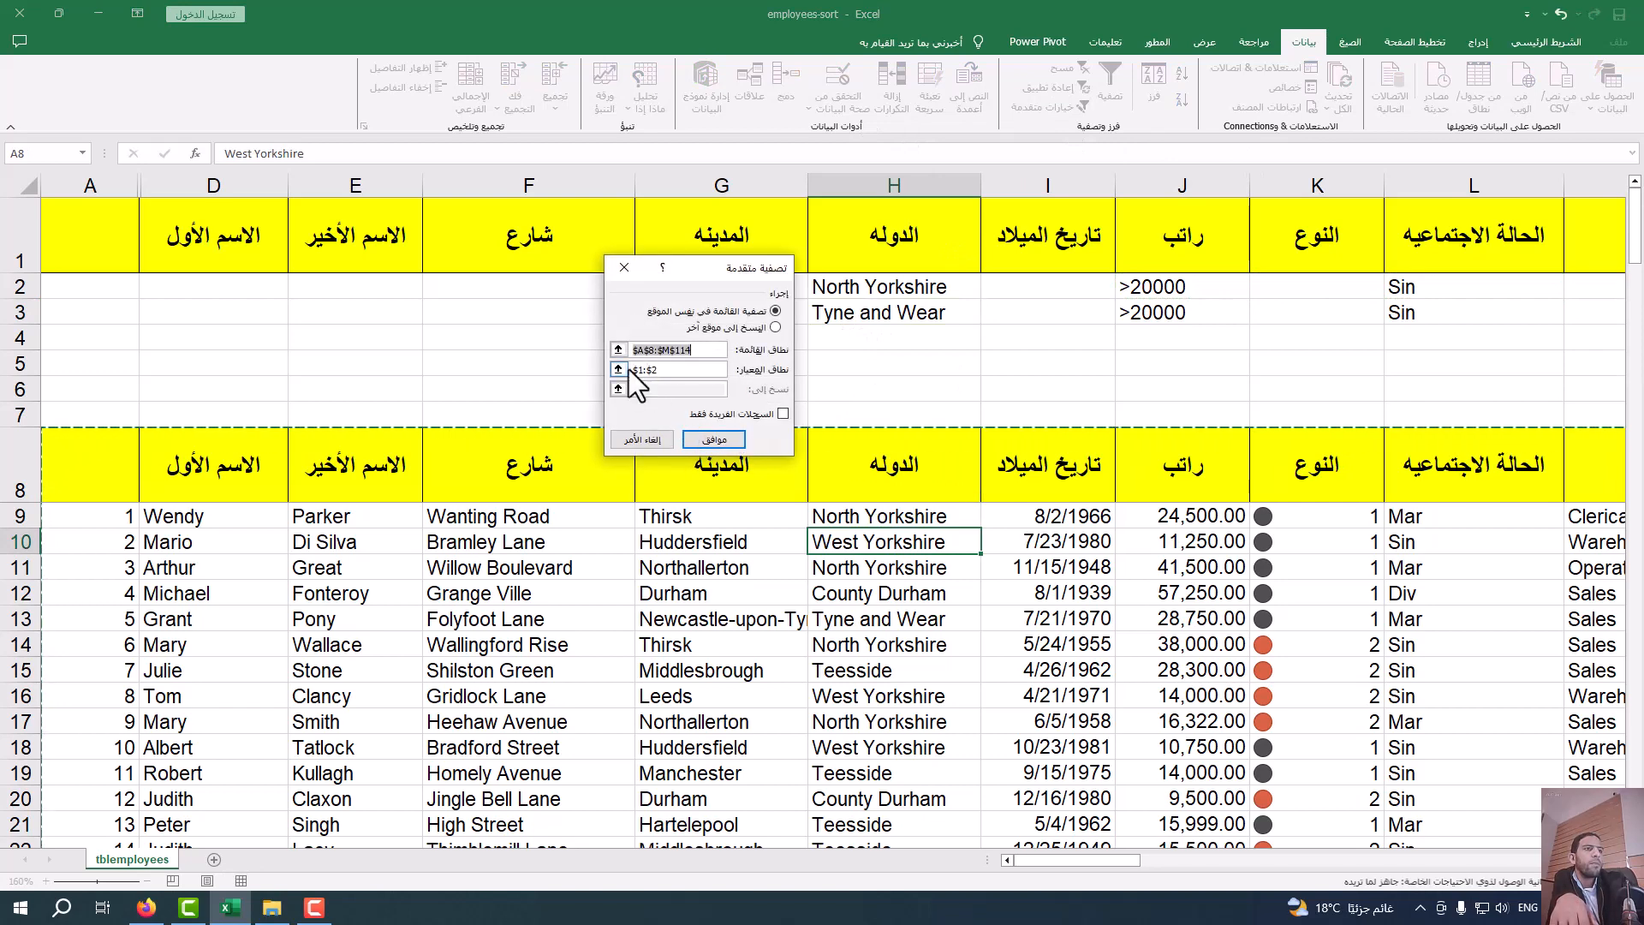
left_click(629, 369)
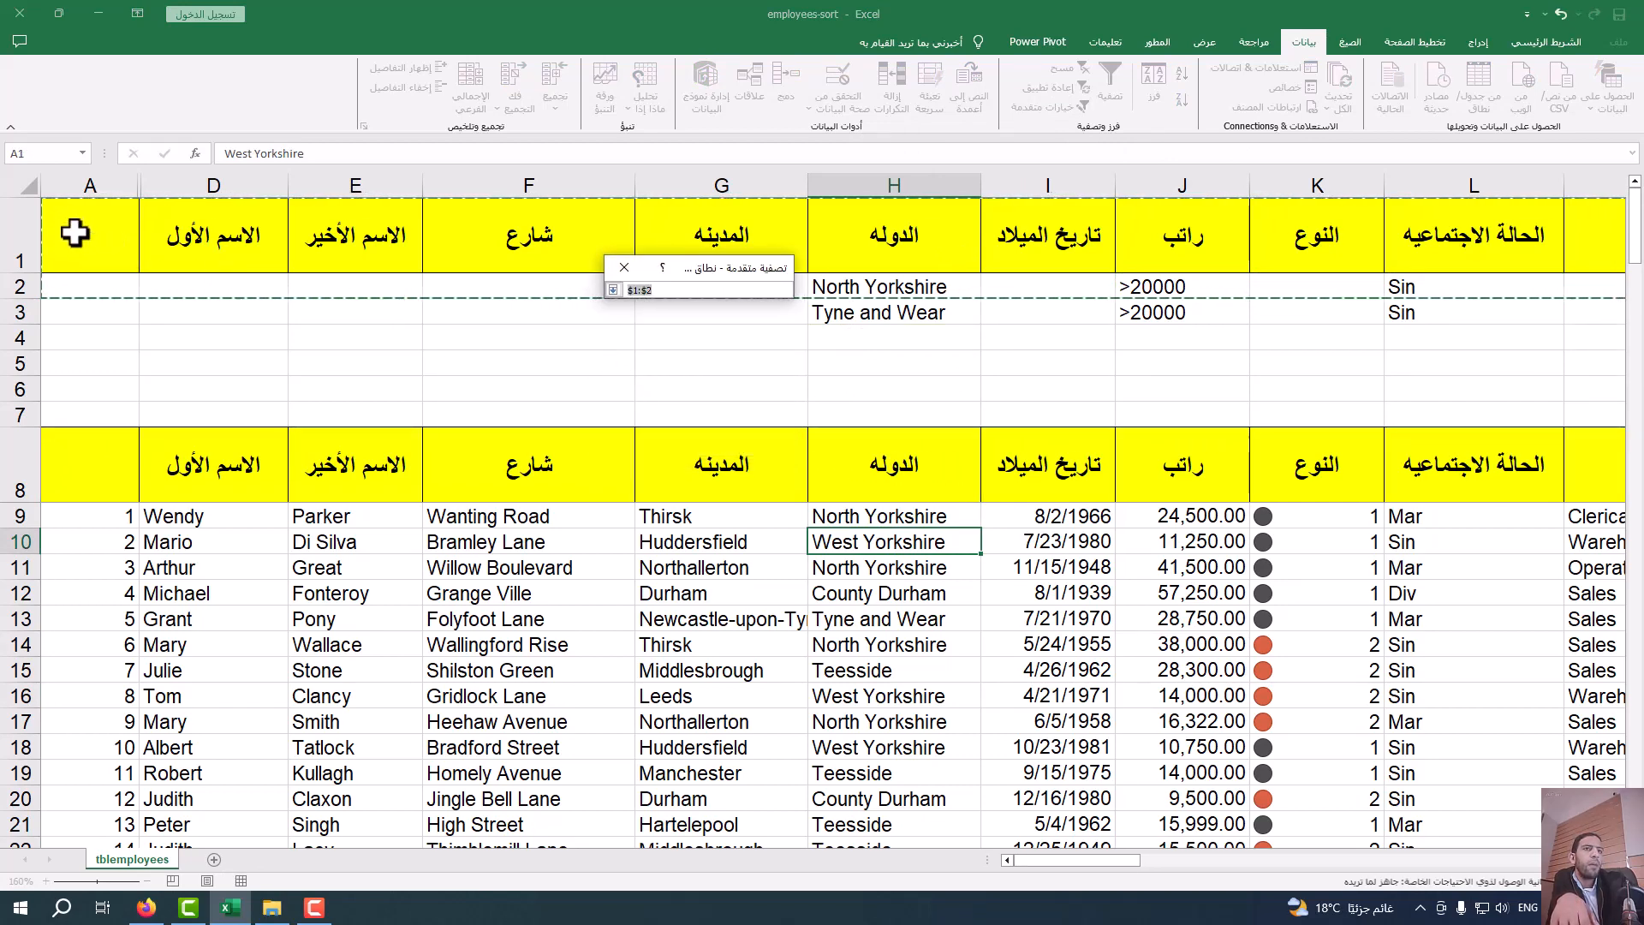
left_click_drag(19, 236, 24, 312)
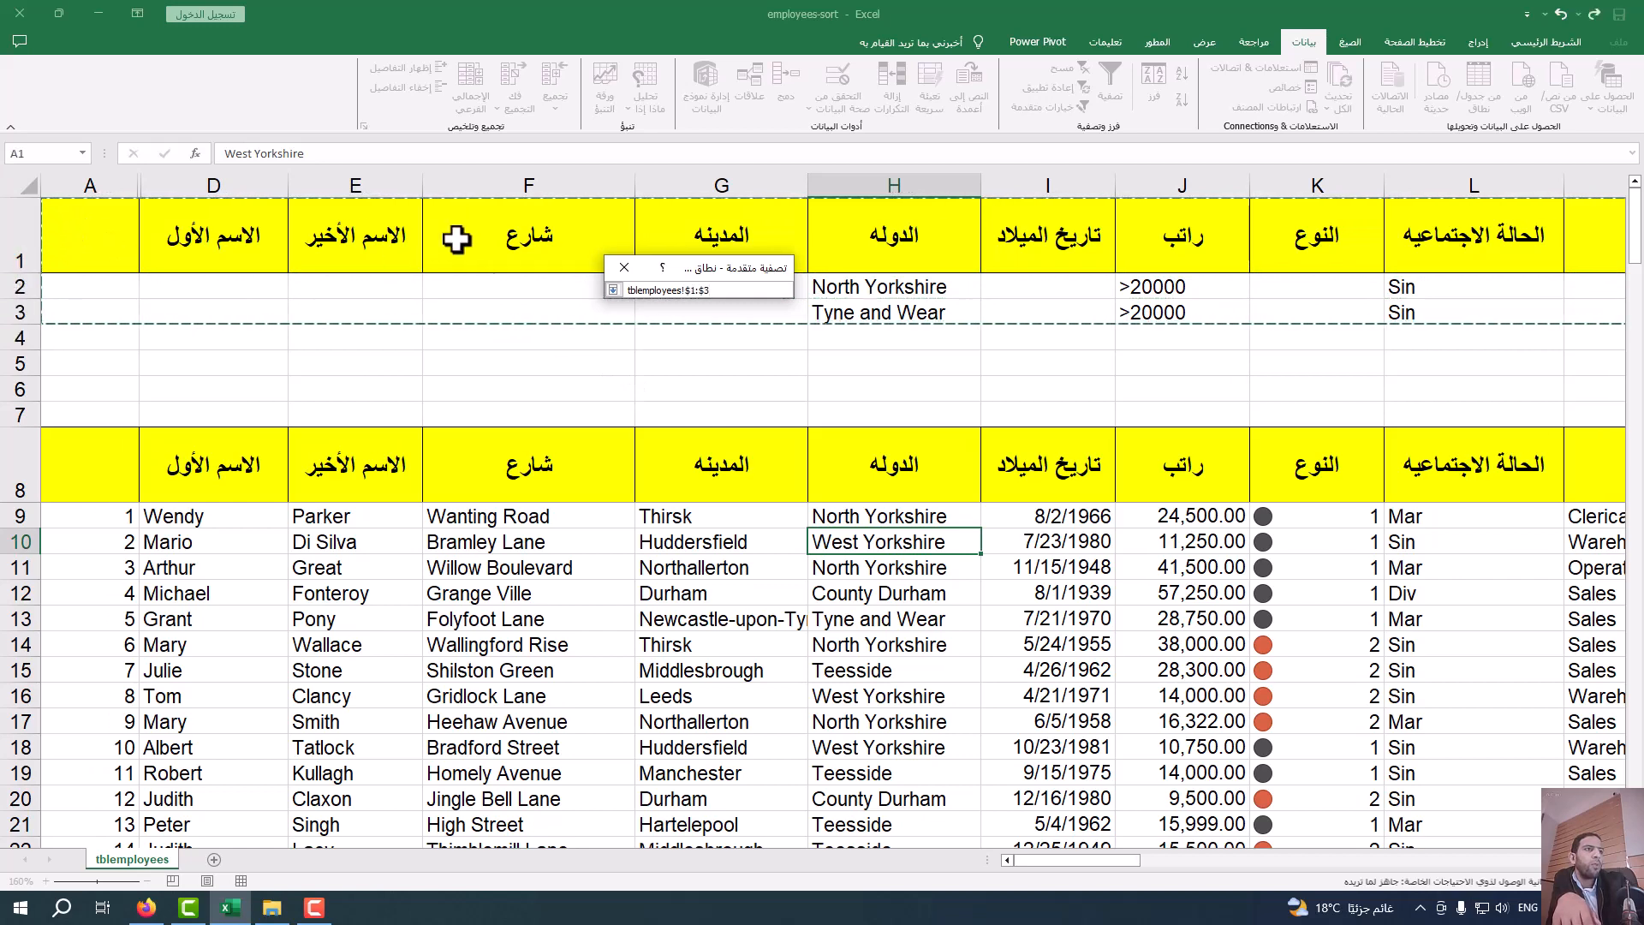
left_click(615, 290)
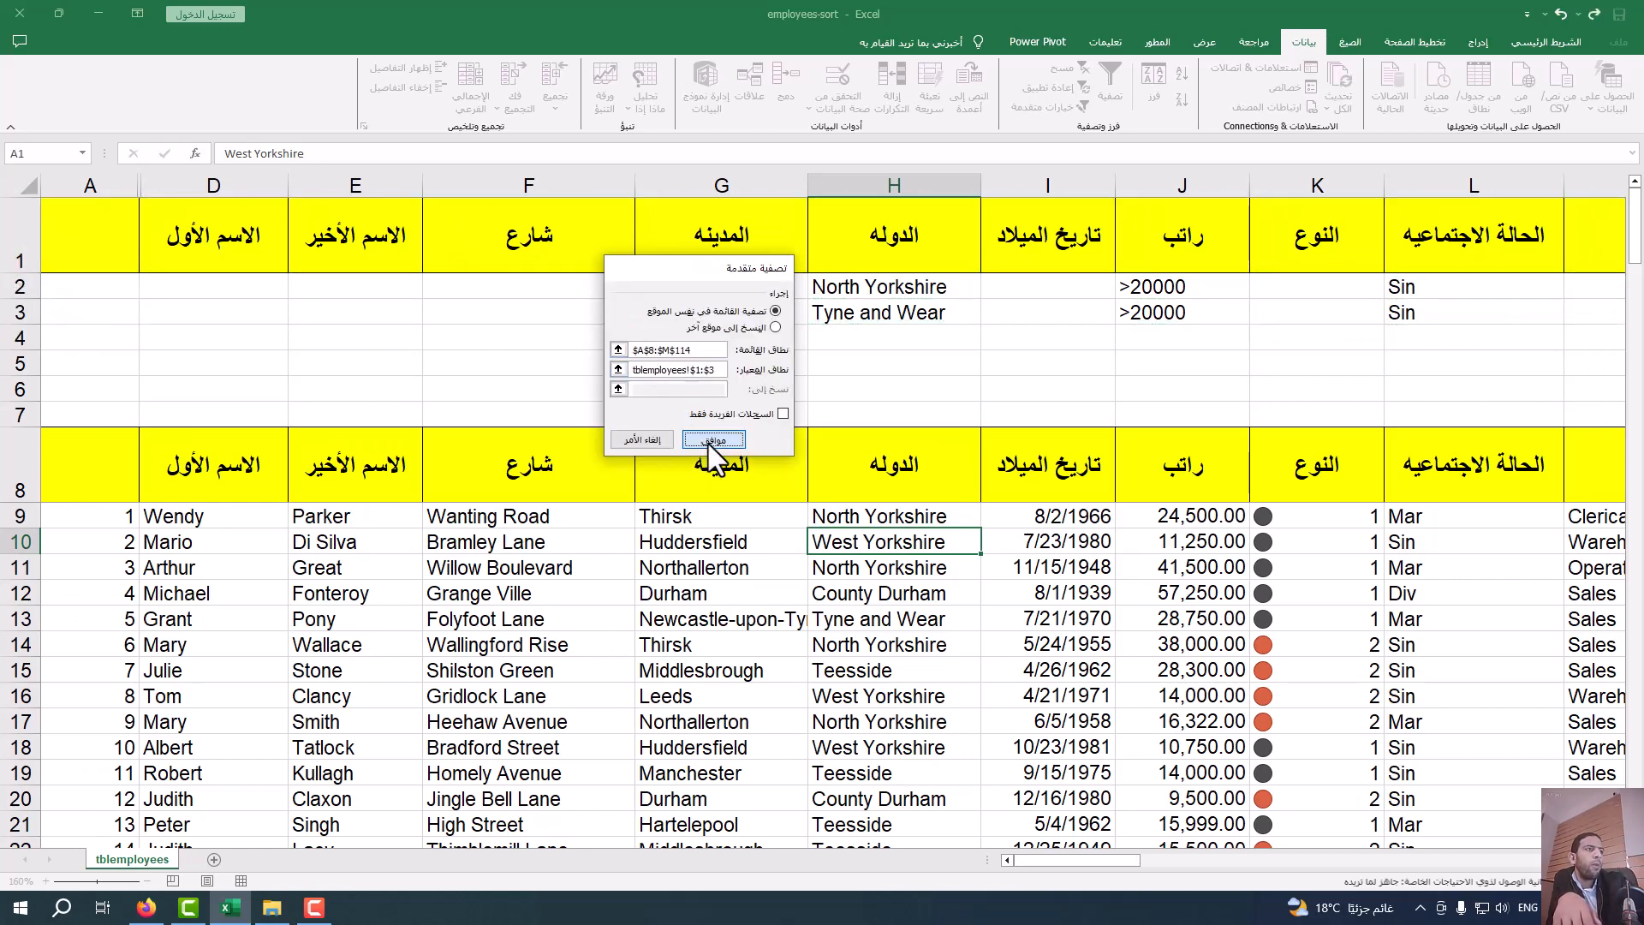
left_click(713, 440)
- Check the filtered rows' salary, marital status and country values against the two criteria rows
left_click(1049, 670)
scroll(1159, 672, "down", 2)
scroll(1418, 604, "up", 2)
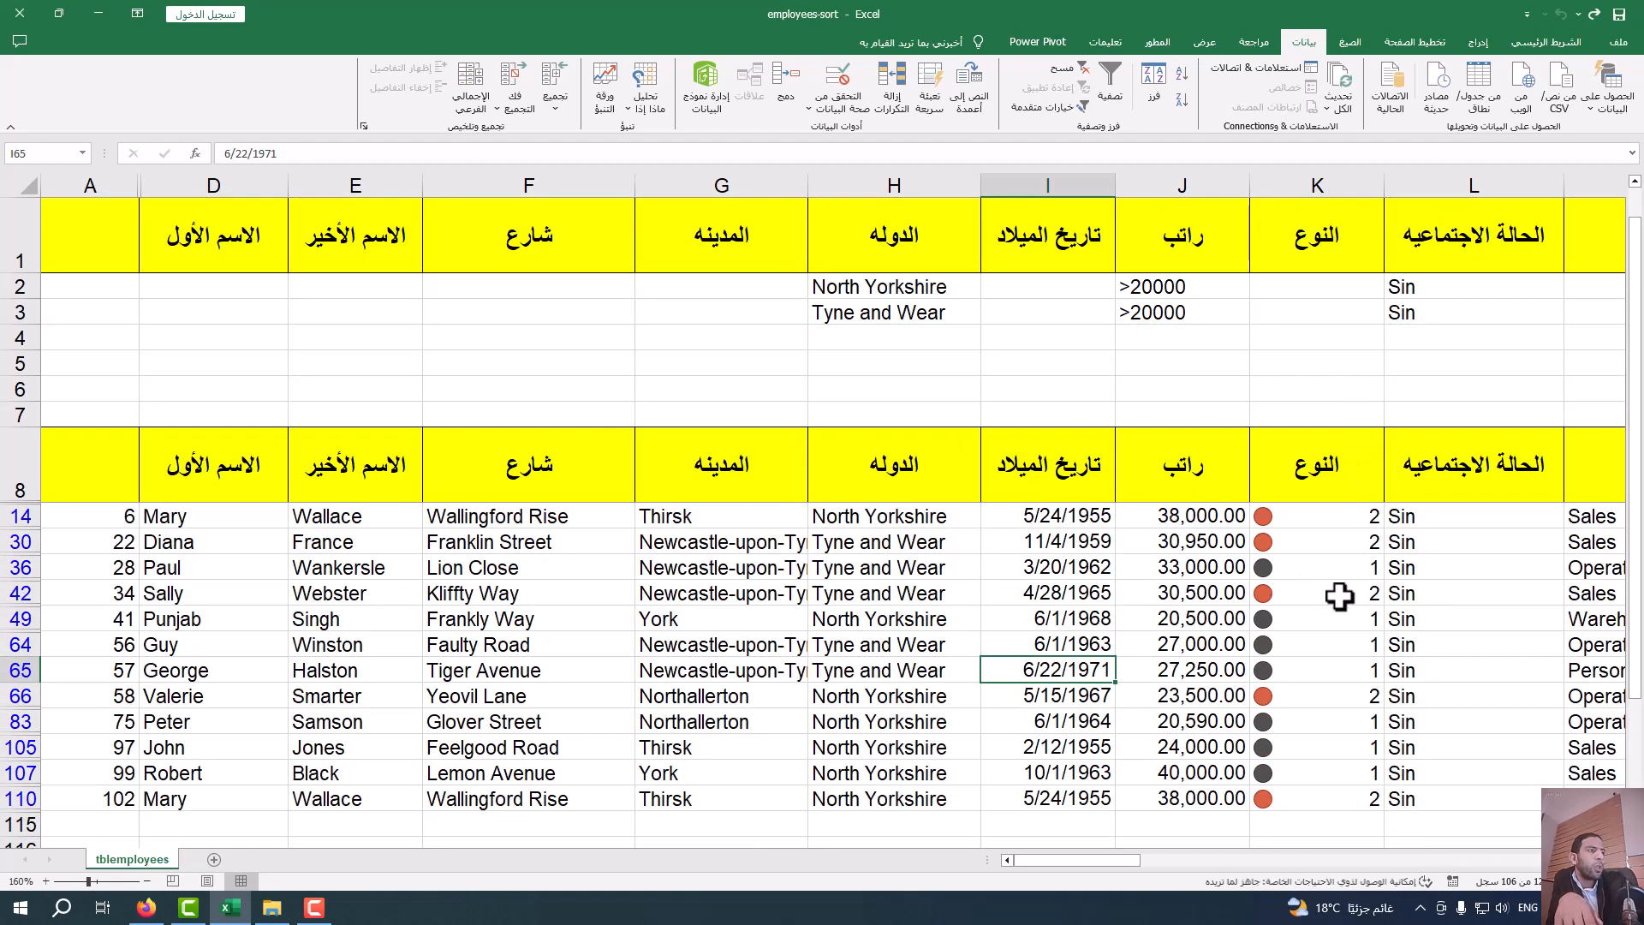
left_click(1450, 524)
left_click(1202, 567)
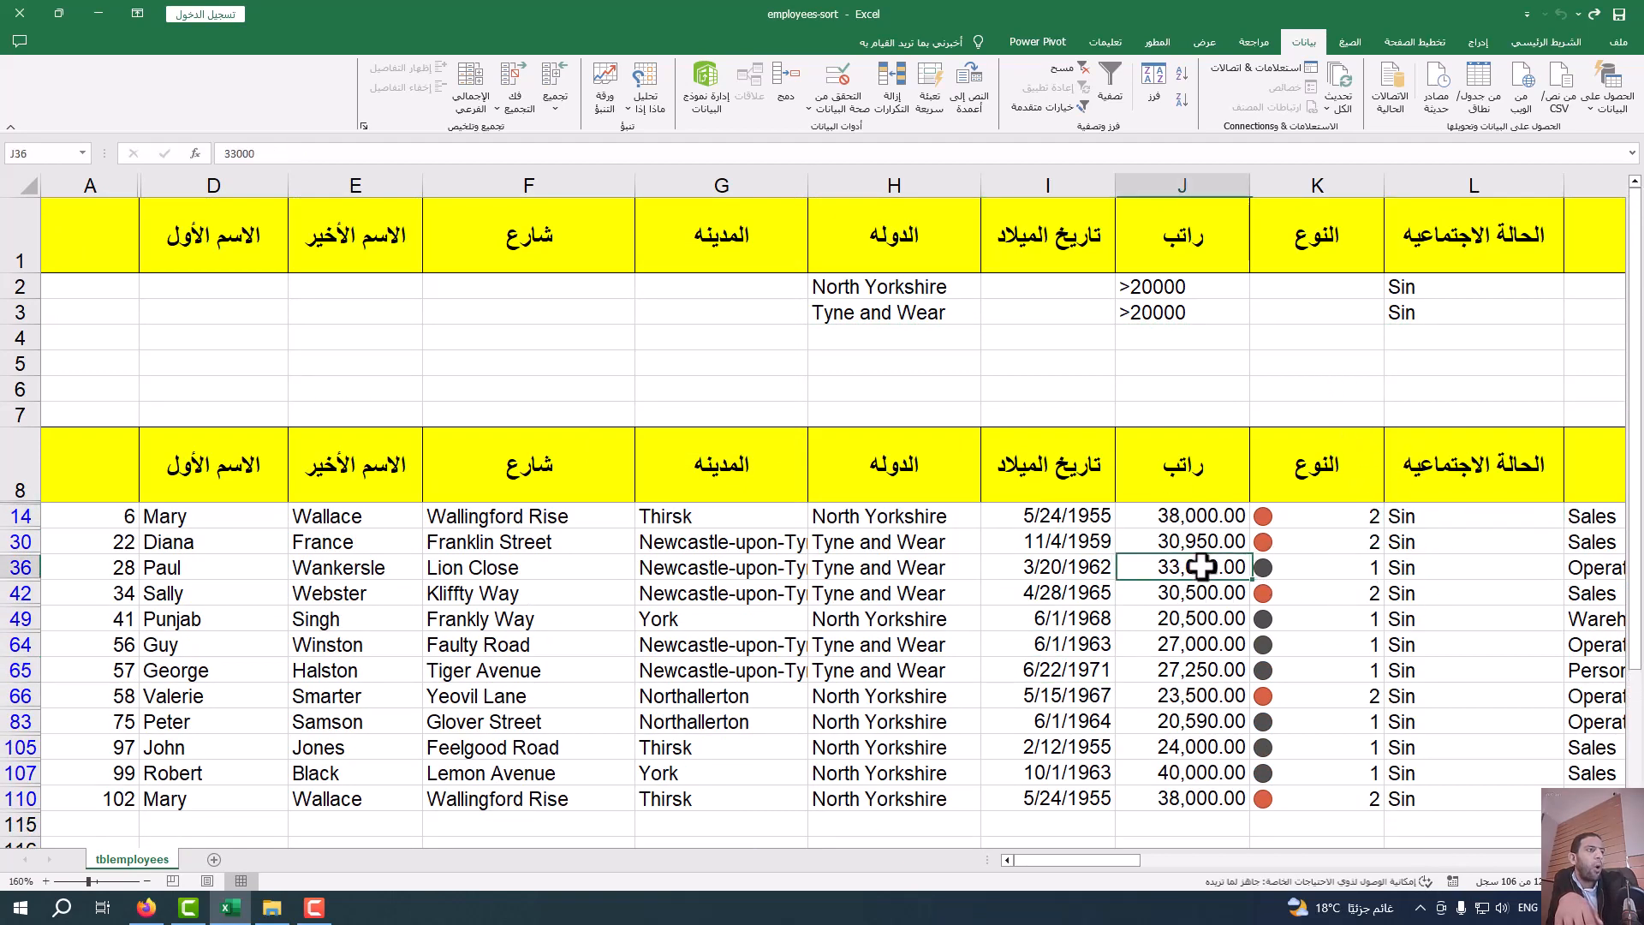
left_click(1193, 461)
left_click(1171, 666)
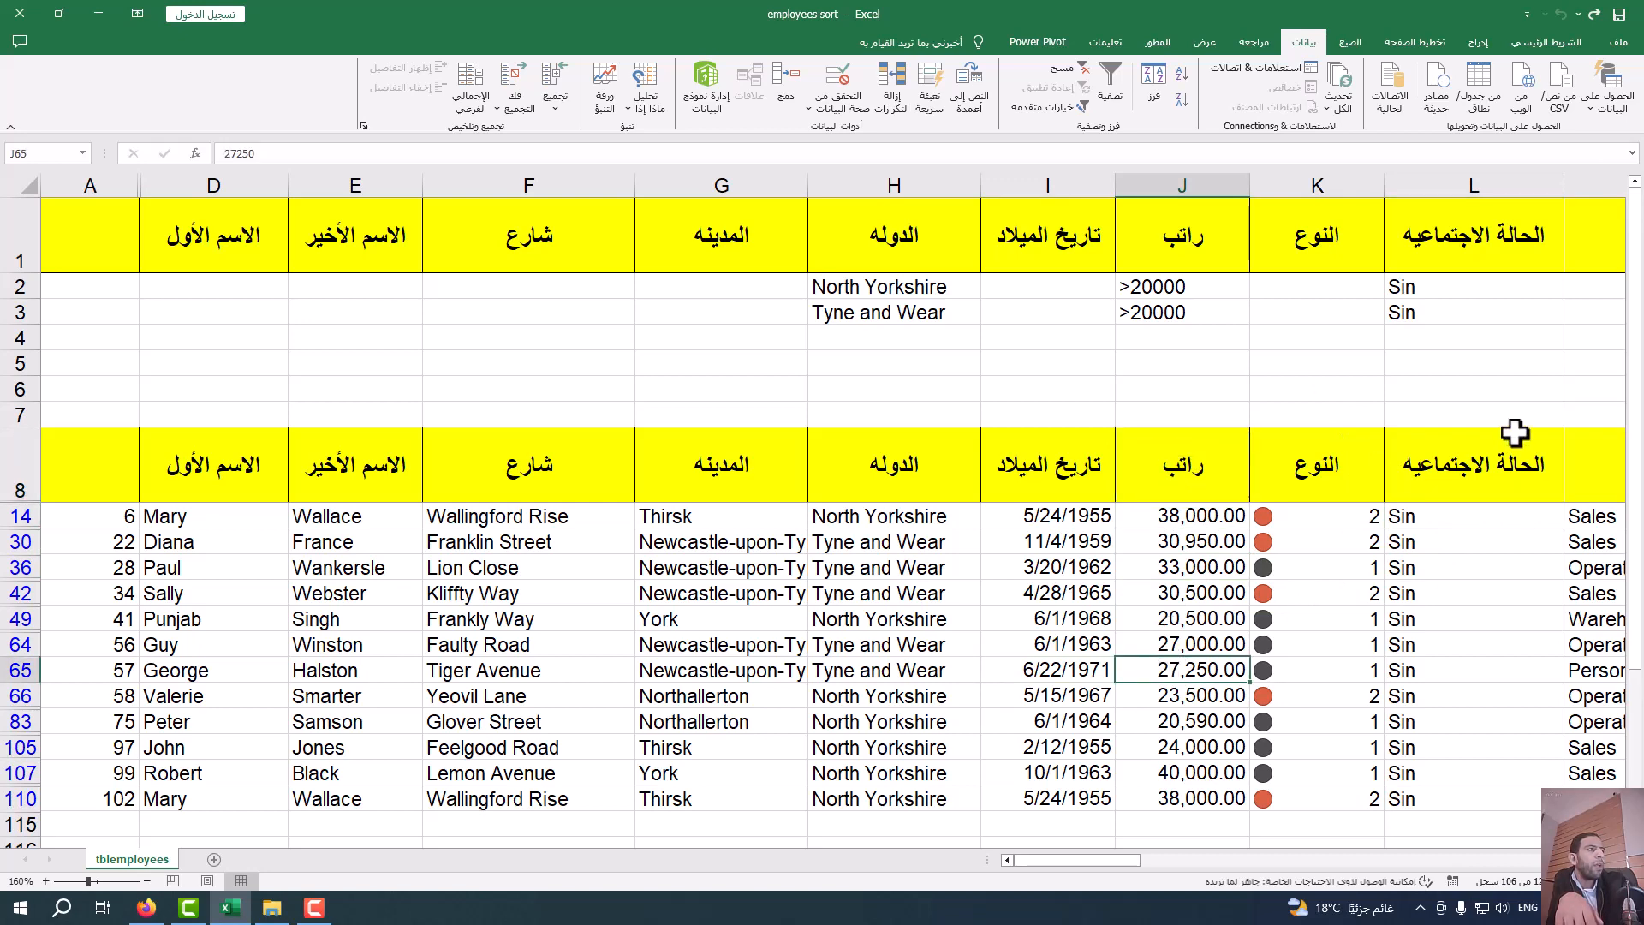
left_click(1481, 466)
left_click(1449, 597)
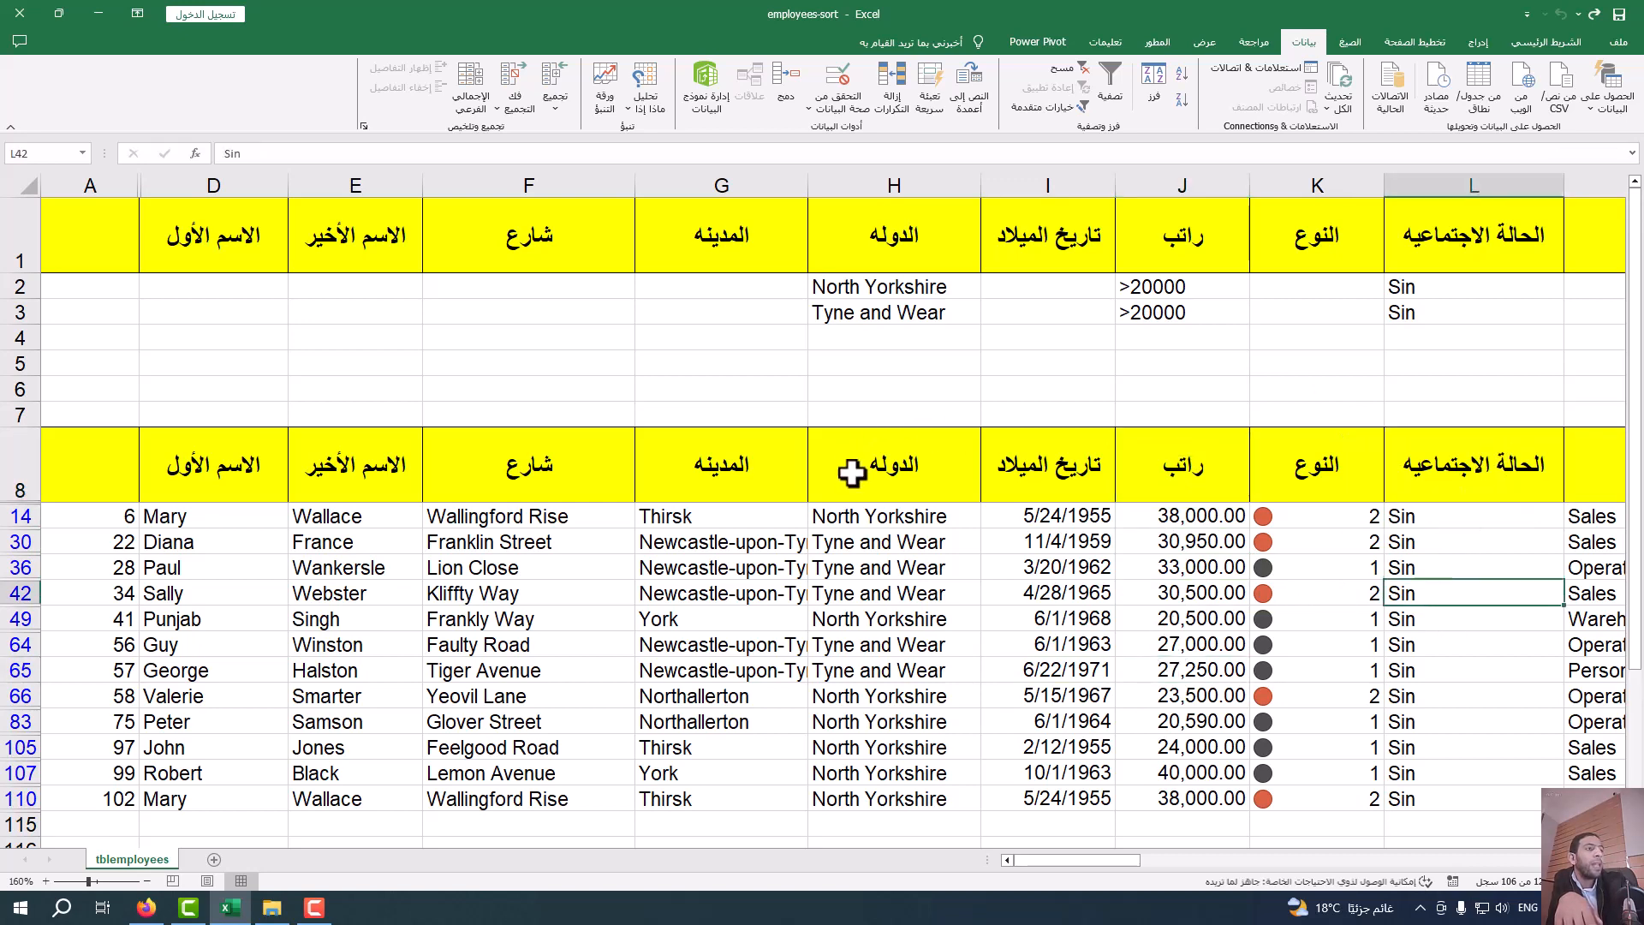
left_click(856, 522)
left_click(860, 540)
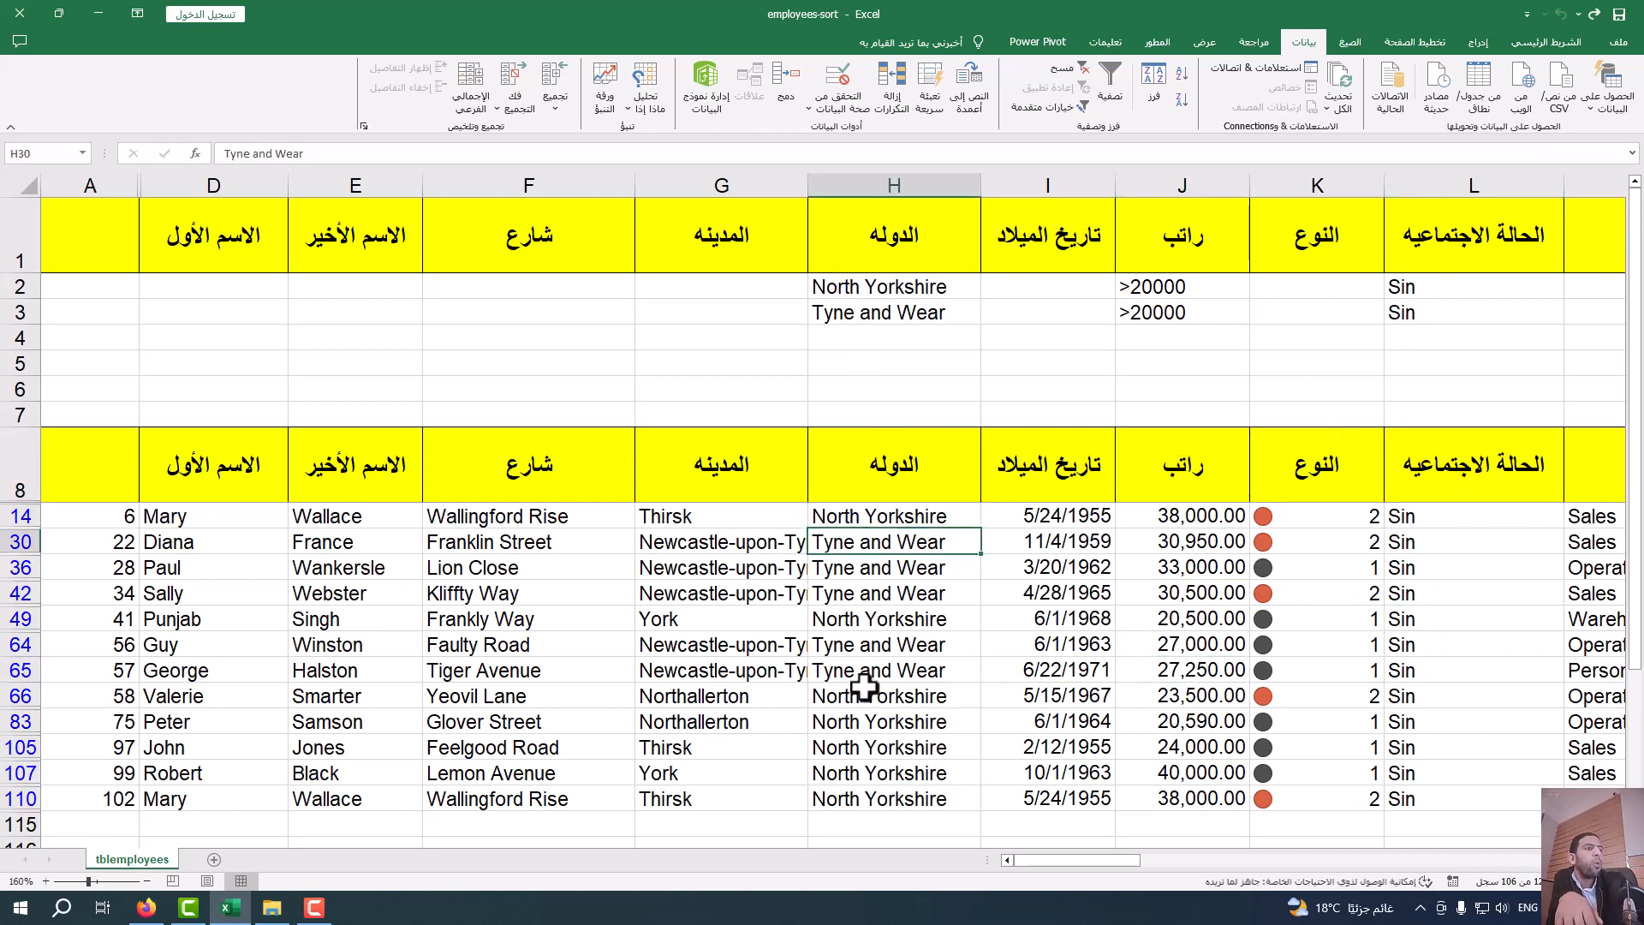
left_click(889, 593)
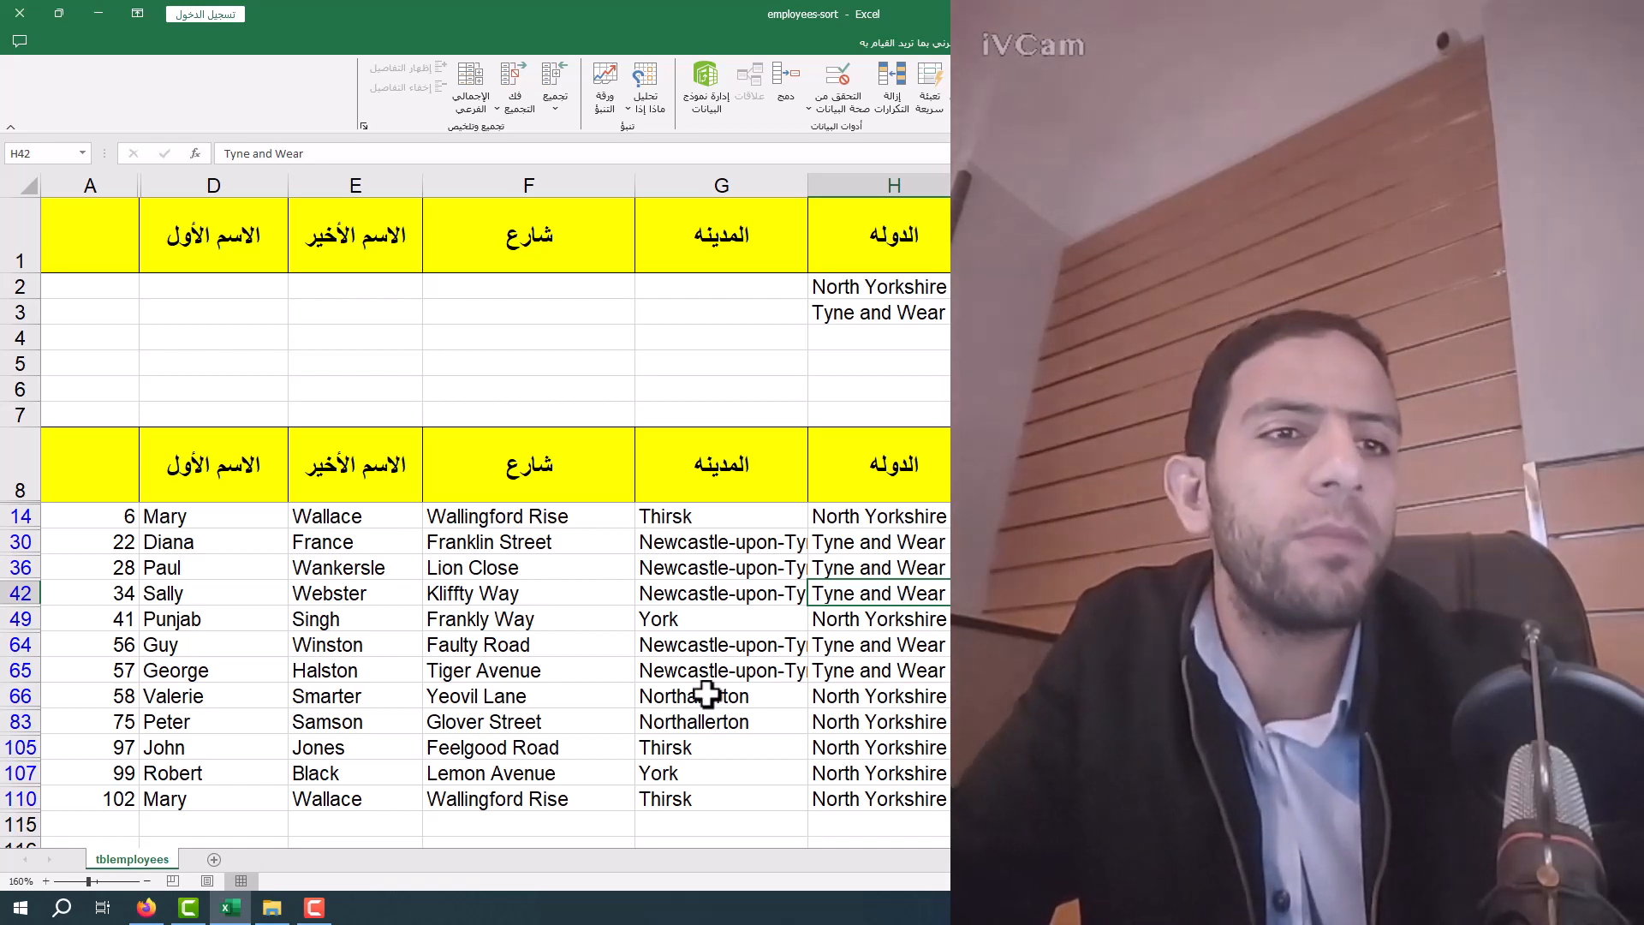
left_click(324, 915)
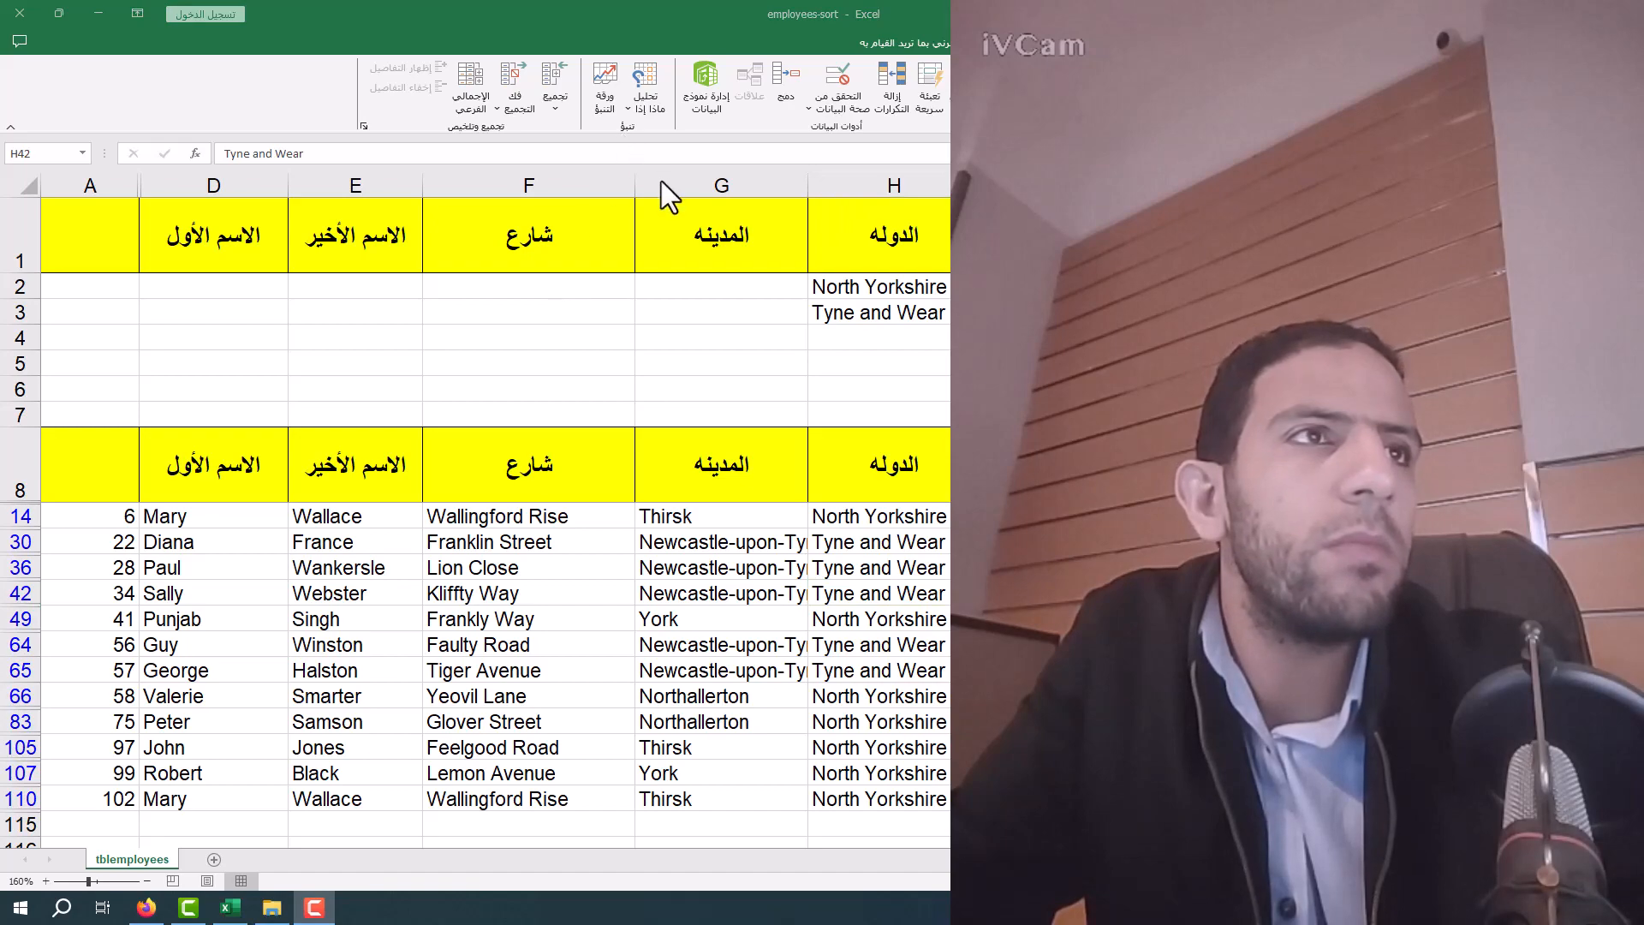